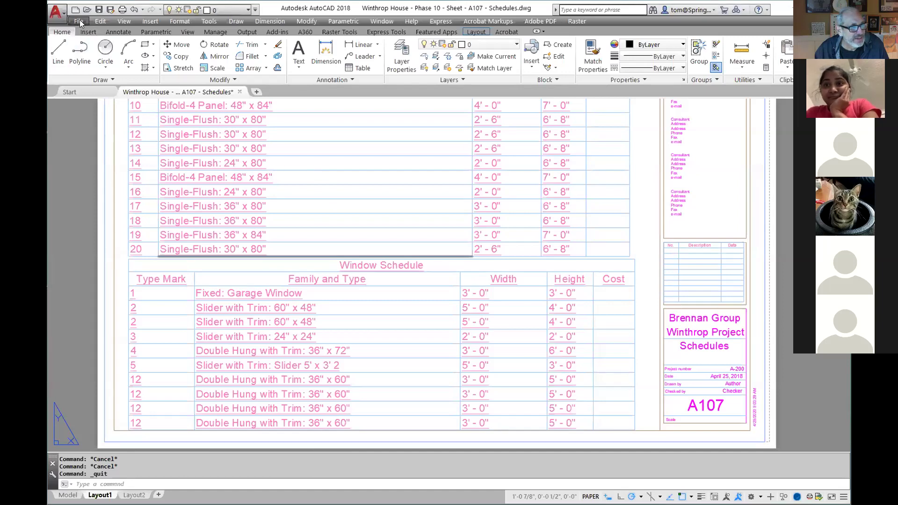
Open the drawing SITE PLAN - MAPLE LANE from the Desktop folder
left_click(79, 22)
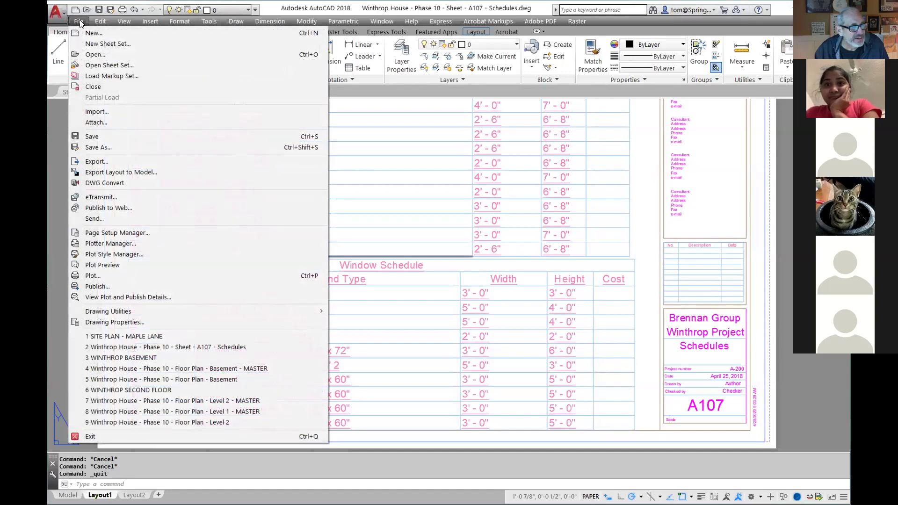
left_click(99, 55)
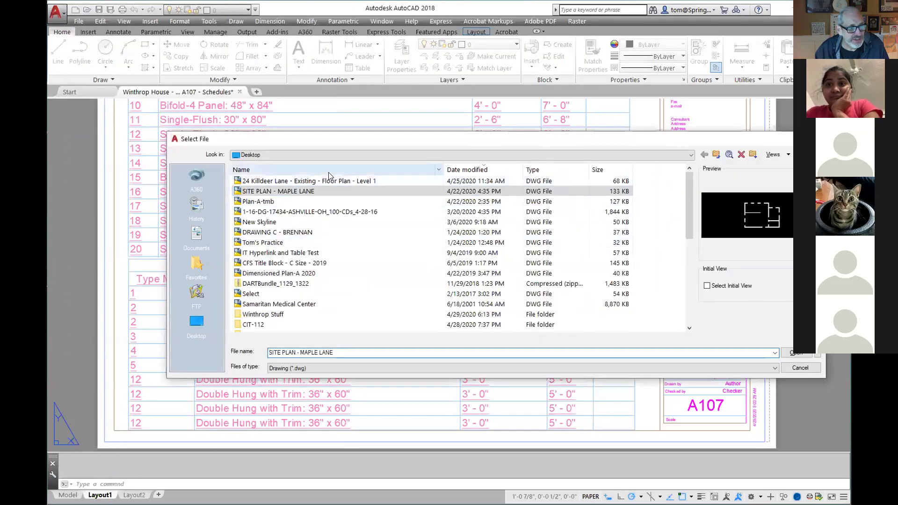
double_click(294, 192)
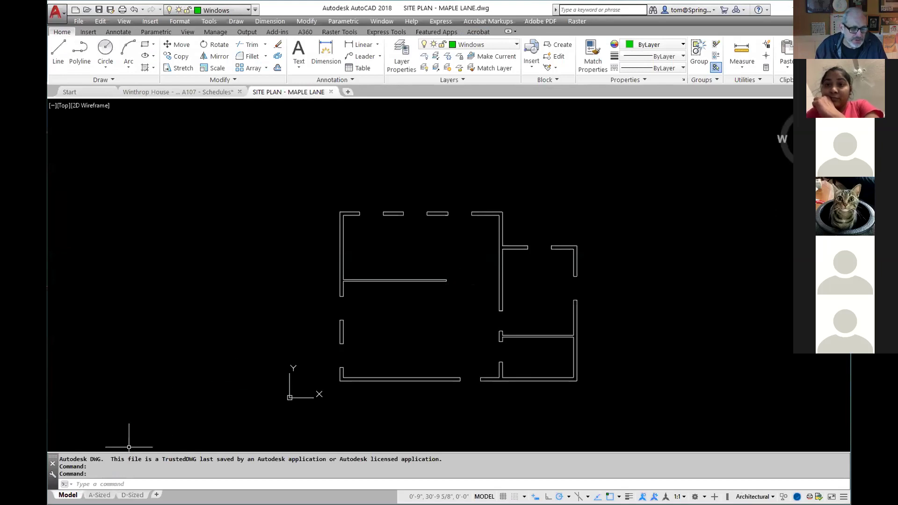
Compare the A-Sized layout with model space, finishing on the A-Sized layout
mouse_move(99, 495)
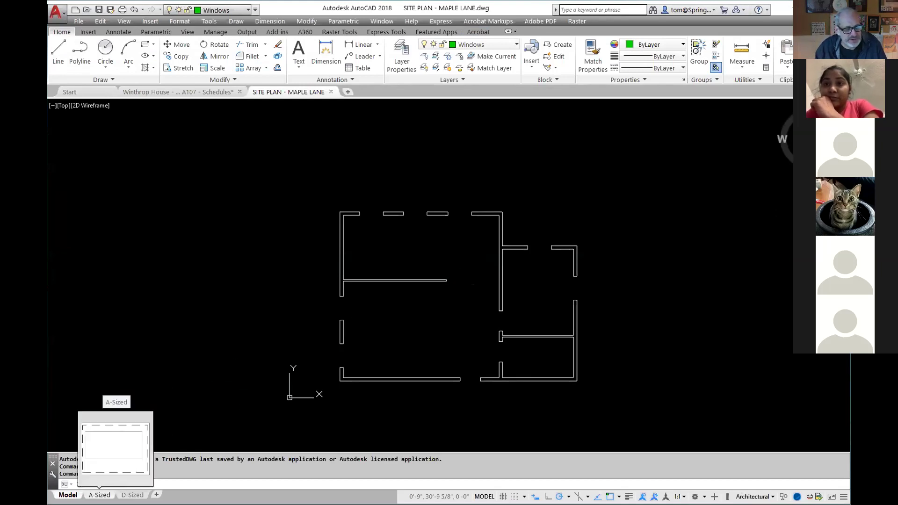
left_click(99, 495)
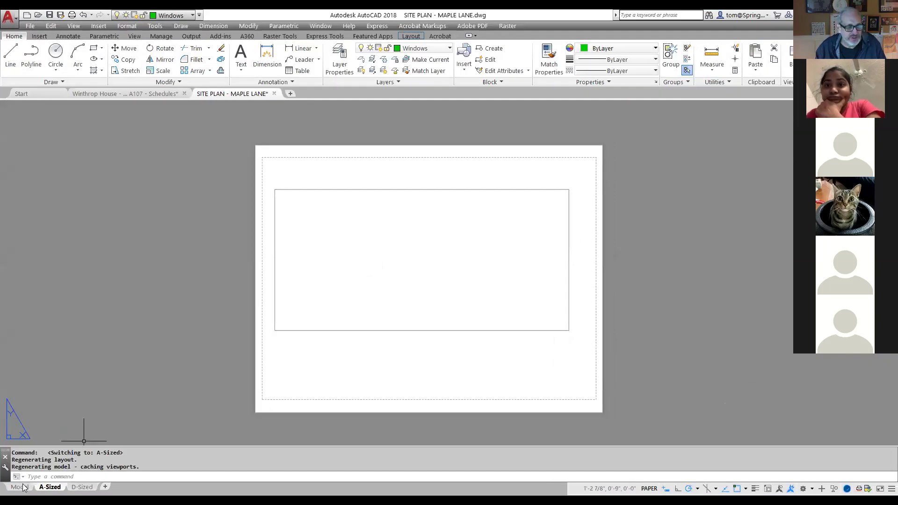
left_click(19, 487)
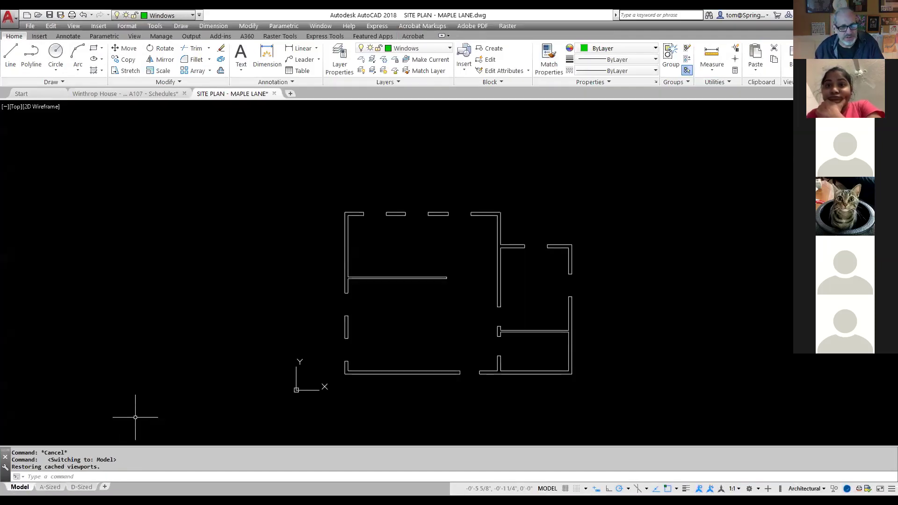
left_click(50, 488)
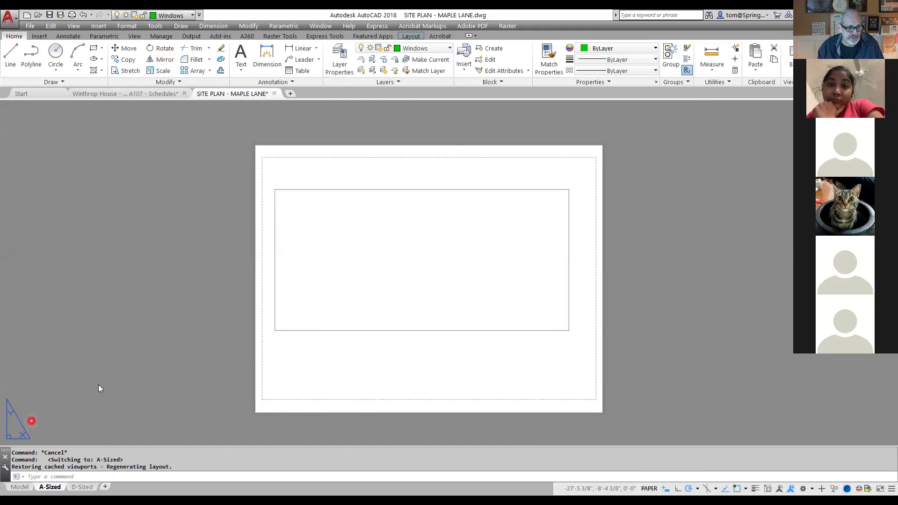
Activate the A-Sized layout's viewport and fit the floor plan to its extents, returning to paper space
right_click(120, 367)
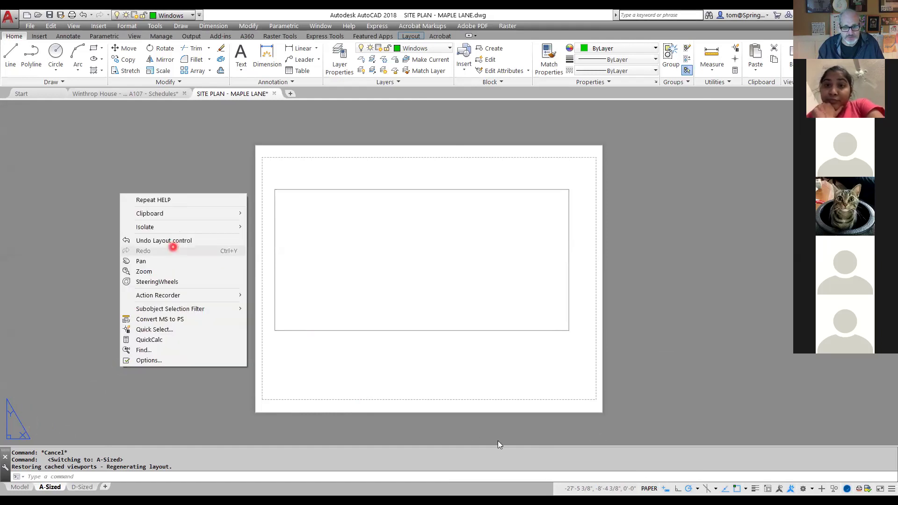
left_click(499, 263)
double_click(496, 262)
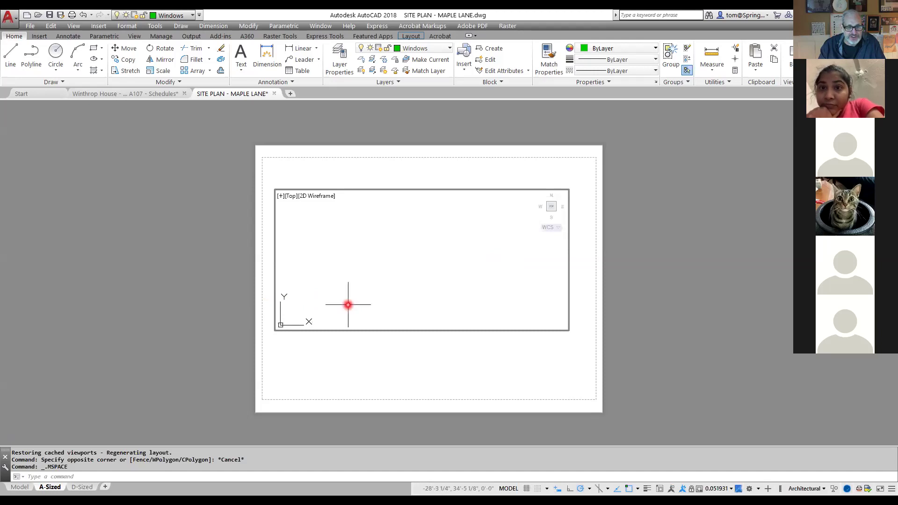
middle_click(408, 269)
middle_click(409, 269)
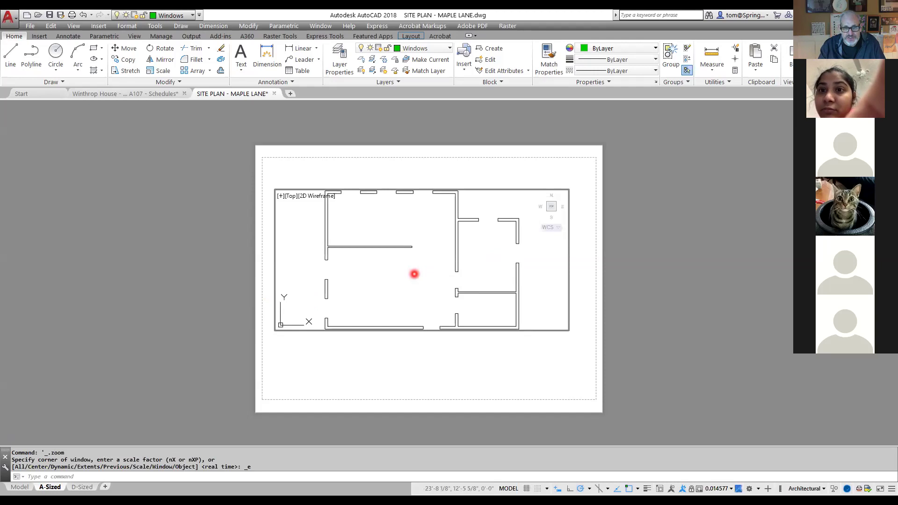
scroll(444, 274, "down", 2)
scroll(445, 278, "up", 2)
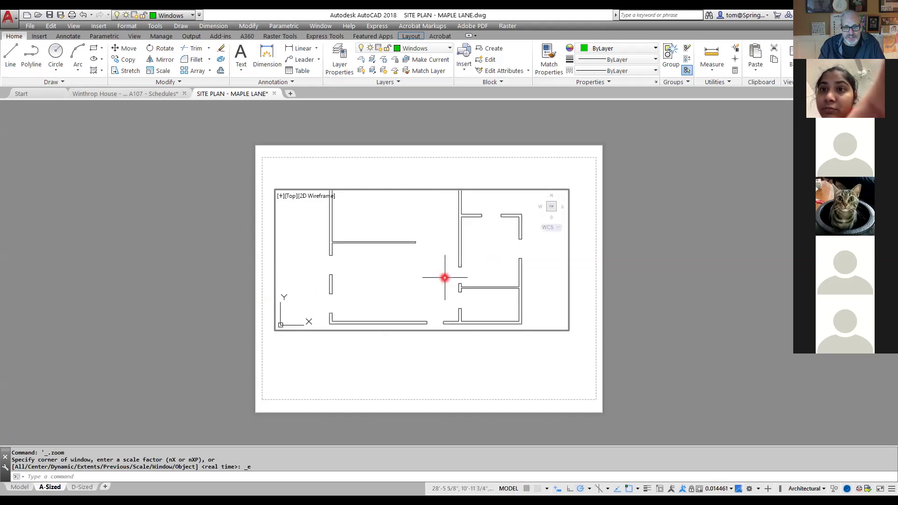
scroll(440, 277, "down", 2)
scroll(437, 277, "up", 3)
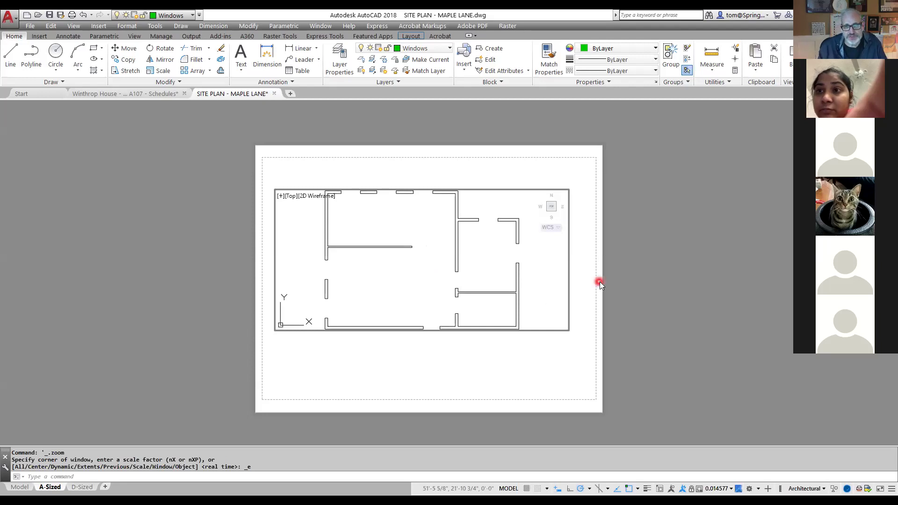
double_click(624, 280)
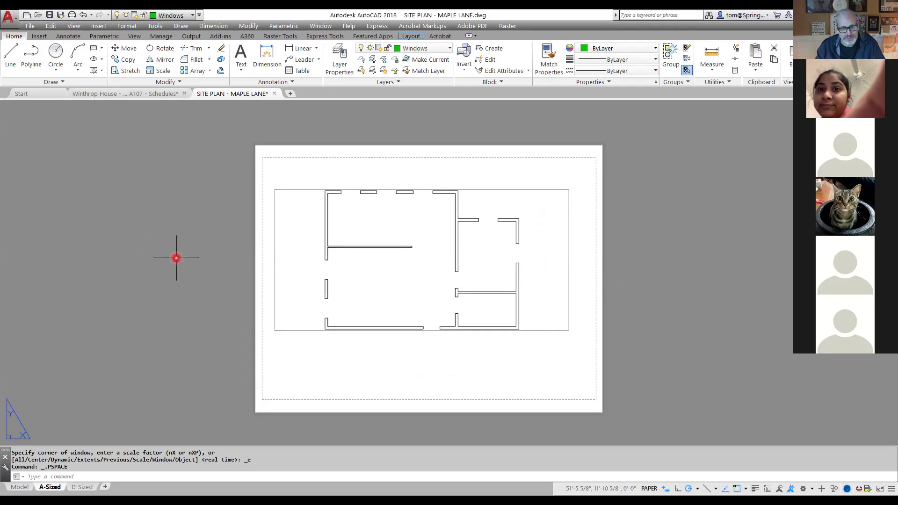
Insert the TITLE BLOCK - A block at the lower-left corner of the A-Sized sheet's printable area, unrotated
type("I")
key("Return")
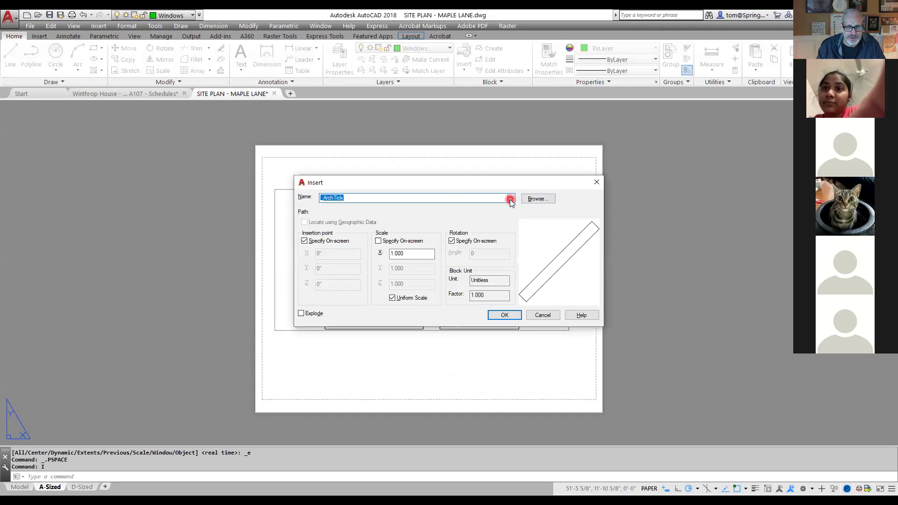
left_click(511, 199)
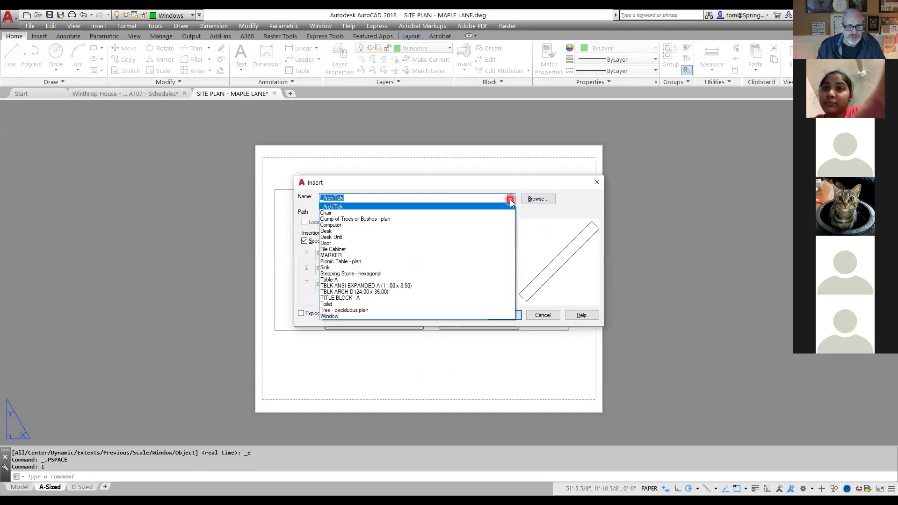
left_click(373, 299)
left_click(505, 315)
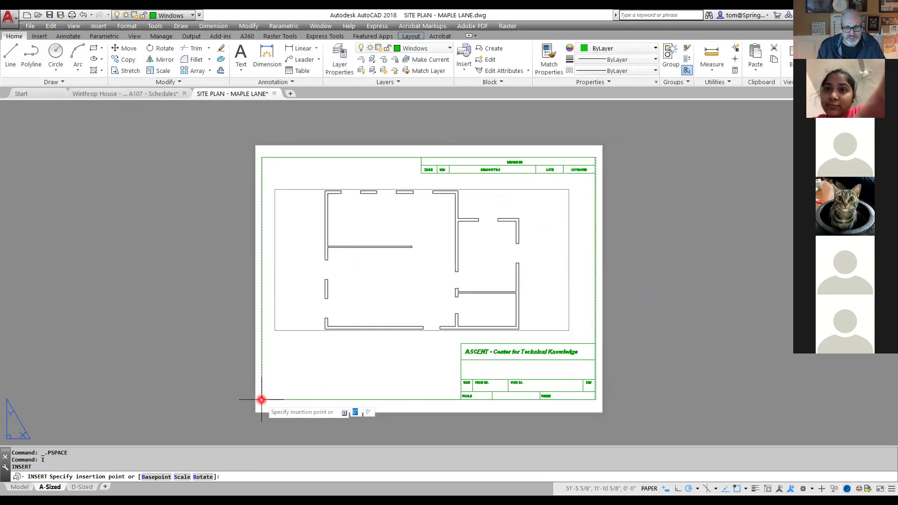
left_click(261, 400)
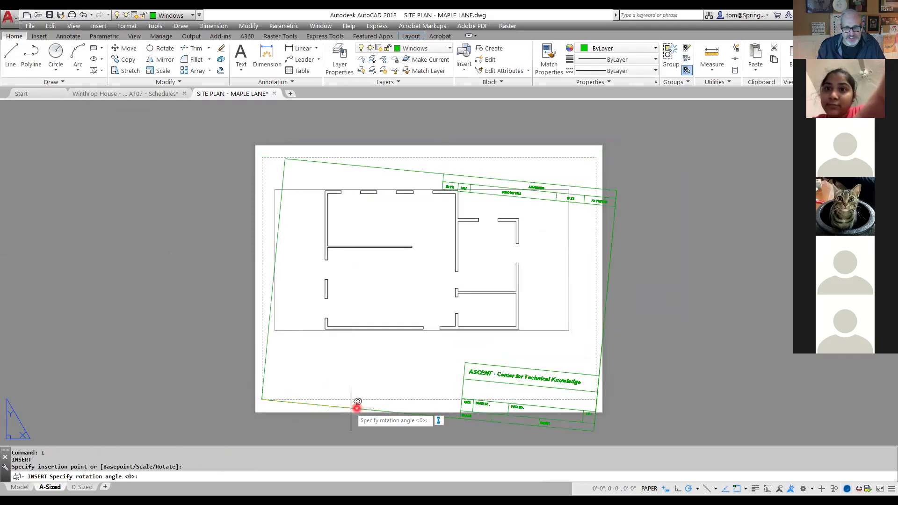
left_click(518, 398)
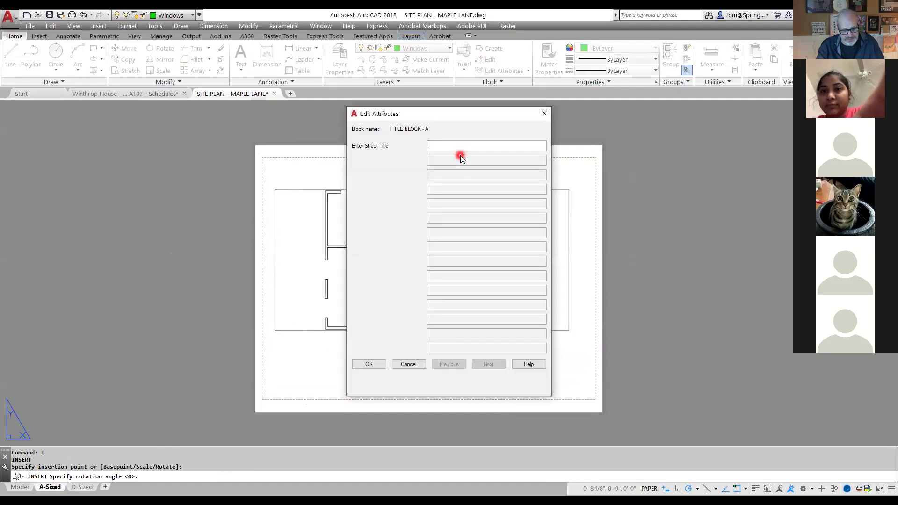
Enter S-1 as the title block's sheet title and inspect it on the sheet
type("S-1")
key("shift+Home")
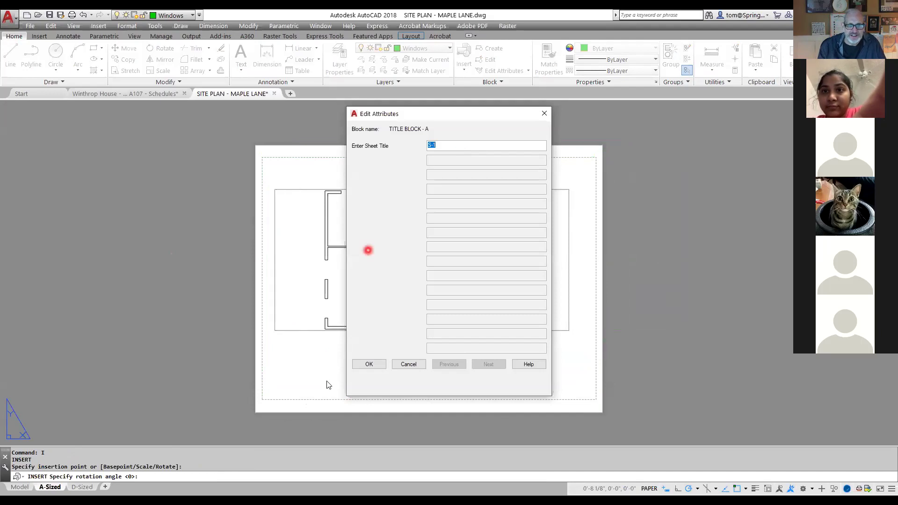
left_click(363, 364)
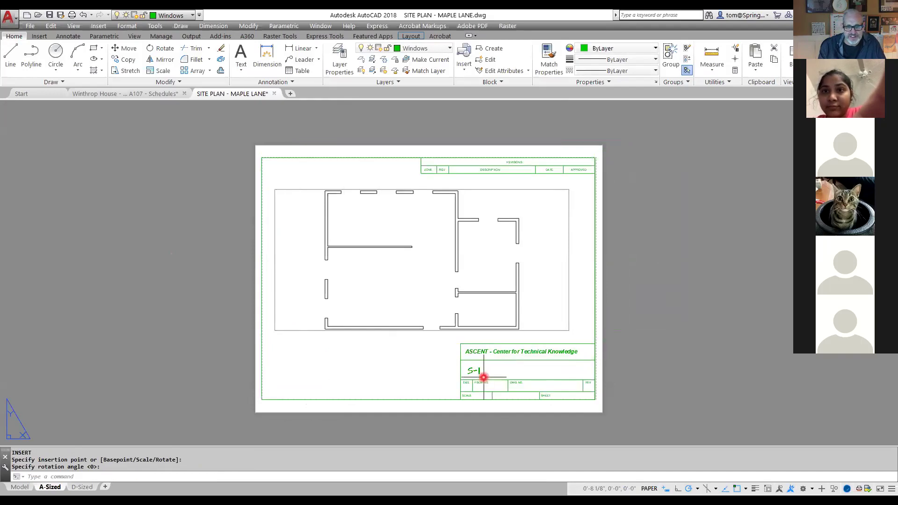
scroll(482, 373, "up", 6)
scroll(450, 361, "down", 8)
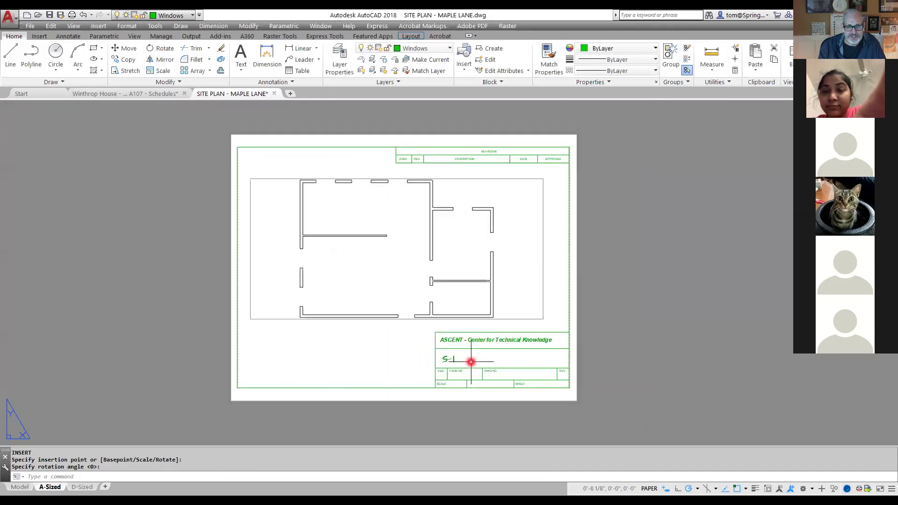
scroll(474, 357, "up", 2)
scroll(474, 357, "down", 3)
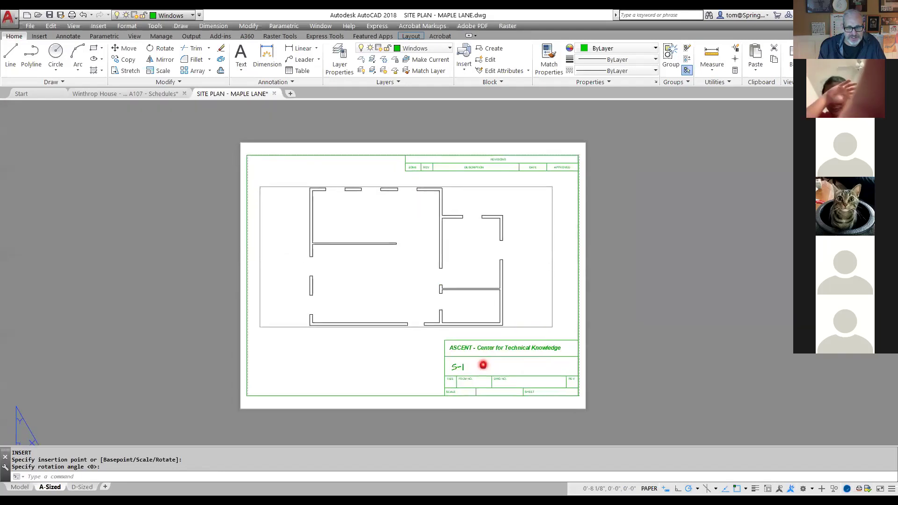
Zoom and pan the floor plan within the viewport, refit it to the extents and return to paper space
double_click(419, 226)
scroll(418, 226, "down", 15)
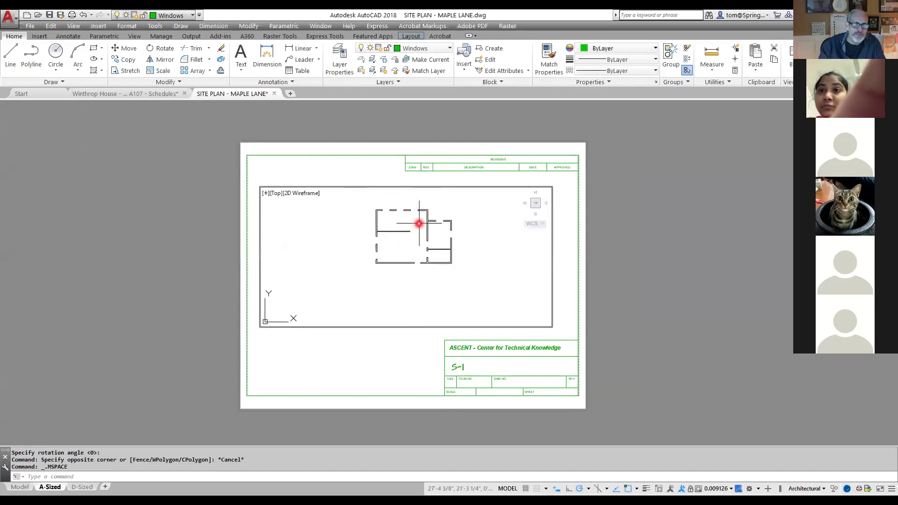
middle_click_drag(419, 228, 555, 340)
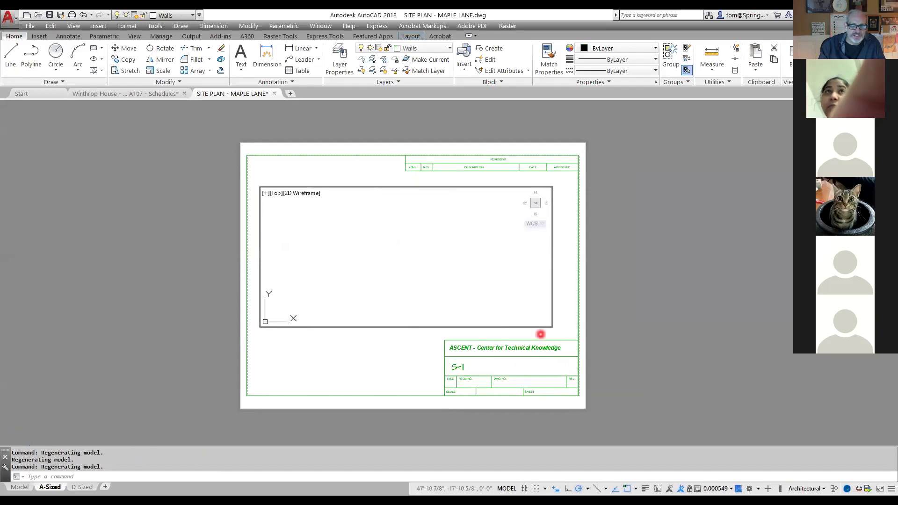
middle_click(419, 236)
middle_click(420, 236)
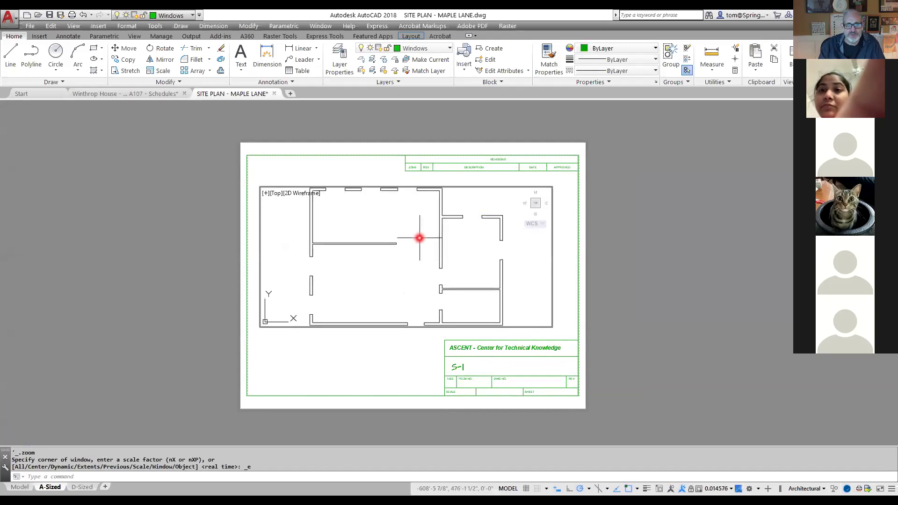
double_click(619, 218)
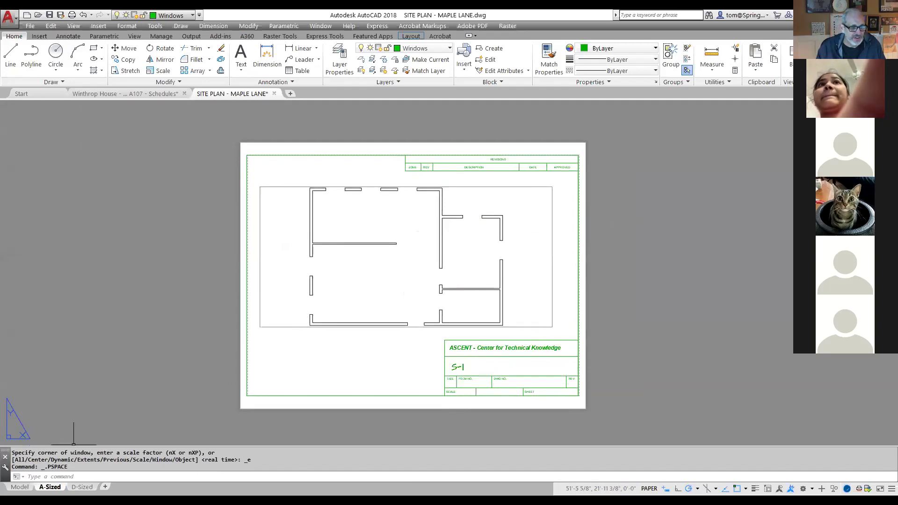
Compare model space with the A-Sized layout and activate the layout's viewport
left_click(19, 487)
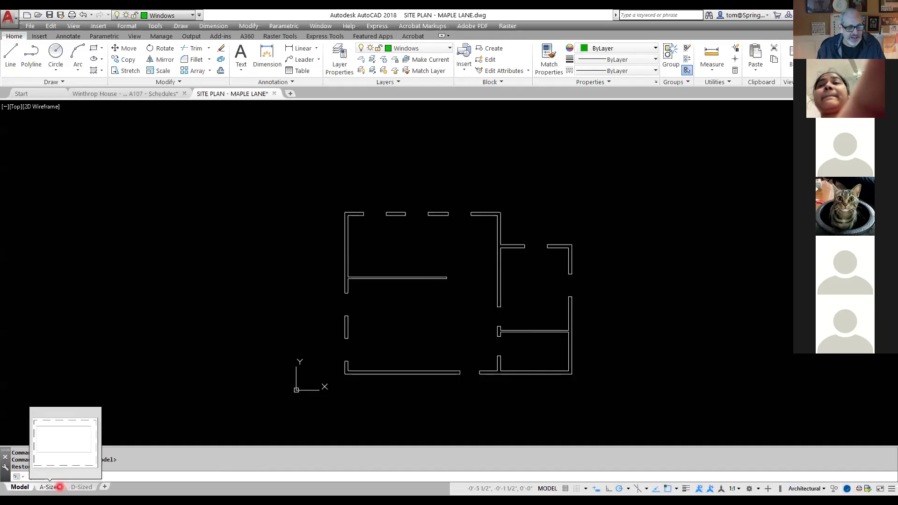
left_click(51, 487)
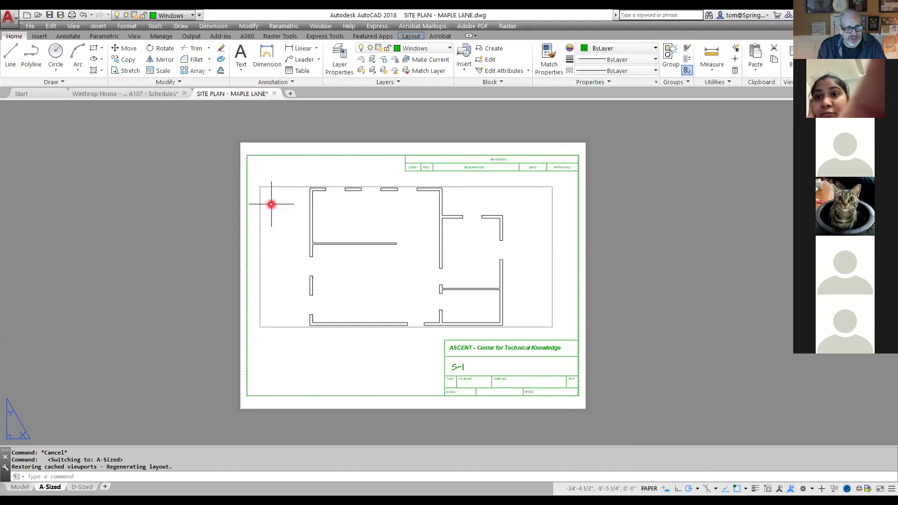
double_click(403, 226)
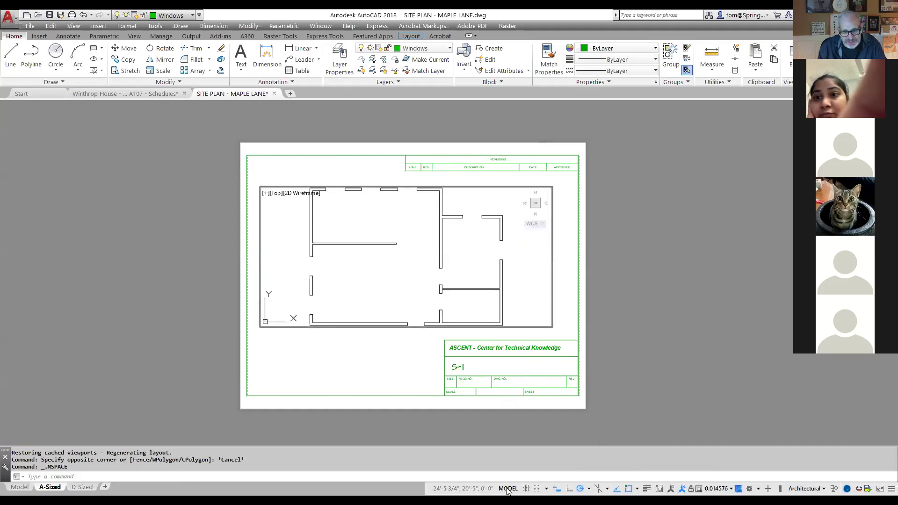
left_click(350, 369)
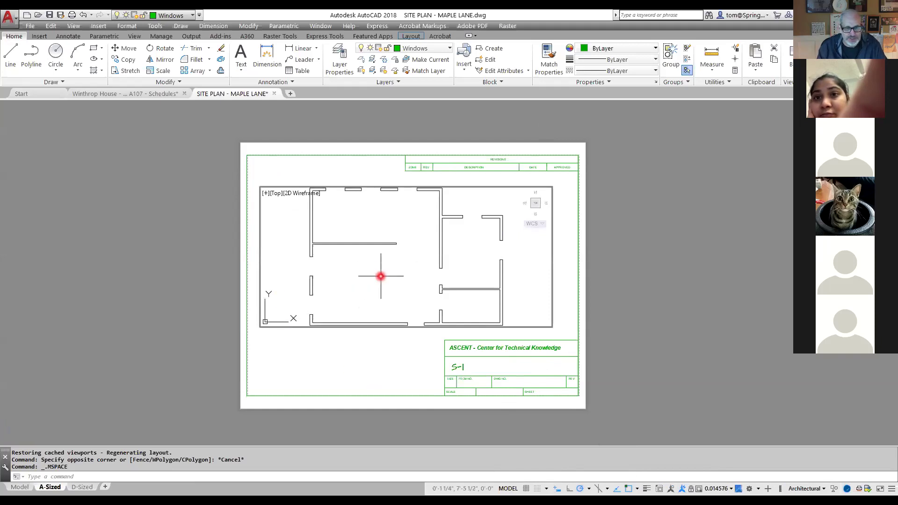
Try different zoom levels inside the active viewport, restore the plan to its extents and leave the viewport
scroll(381, 276, "down", 5)
scroll(382, 278, "up", 6)
scroll(383, 279, "down", 2)
scroll(383, 279, "down", 3)
scroll(383, 279, "up", 4)
scroll(383, 279, "down", 1)
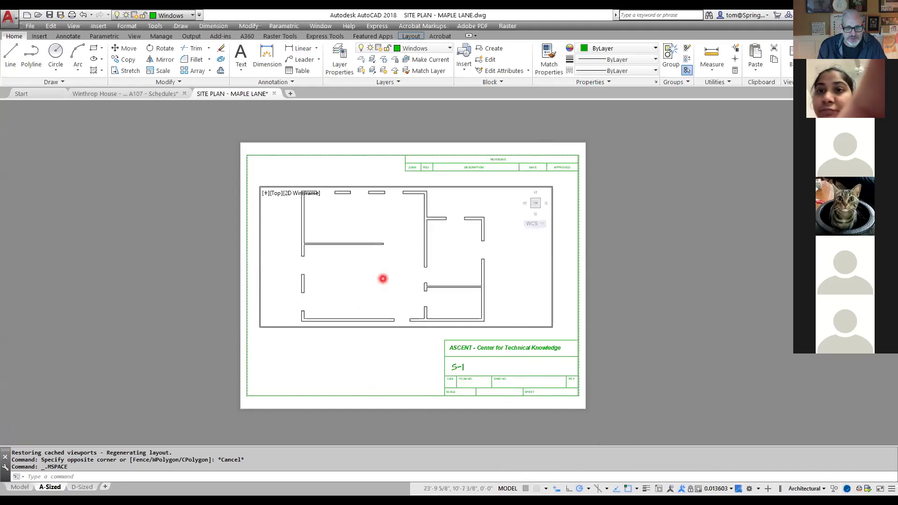
middle_click(383, 279)
middle_click(383, 279)
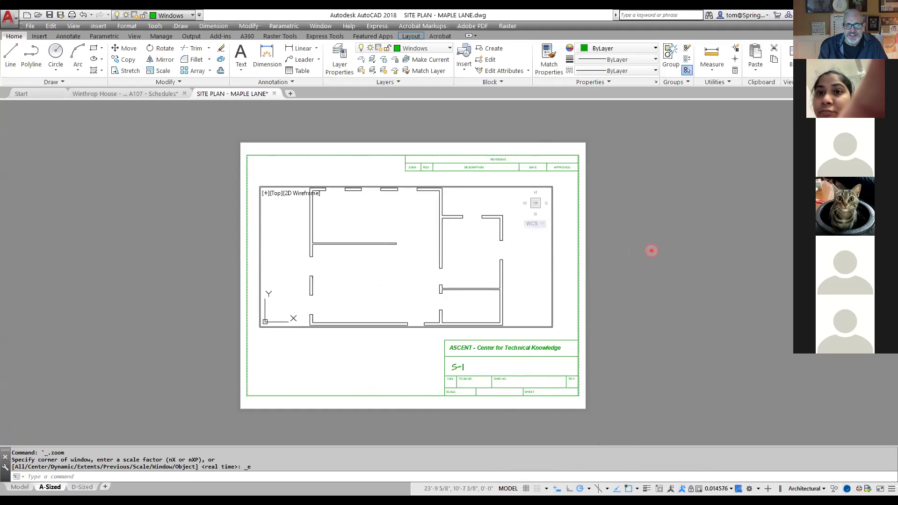
double_click(652, 251)
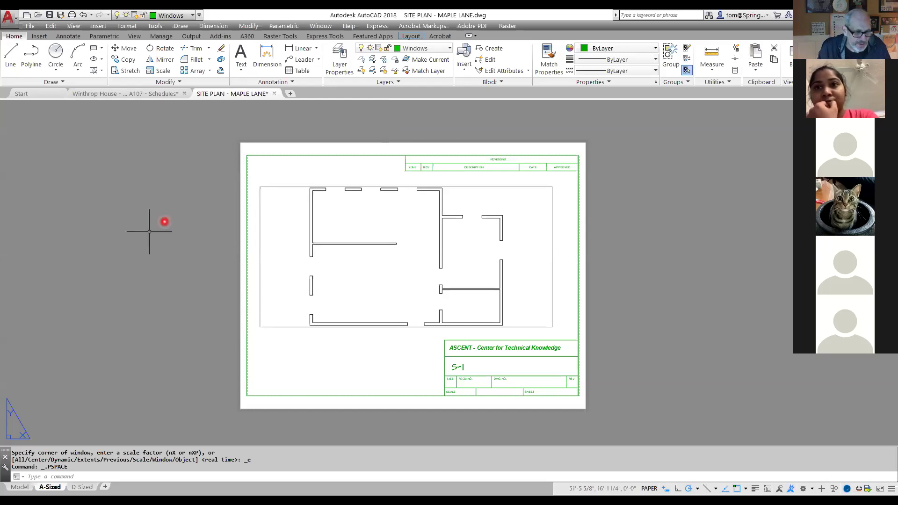
Compare the D-Sized layout's sheet and title block with the A-Sized layout
left_click(82, 487)
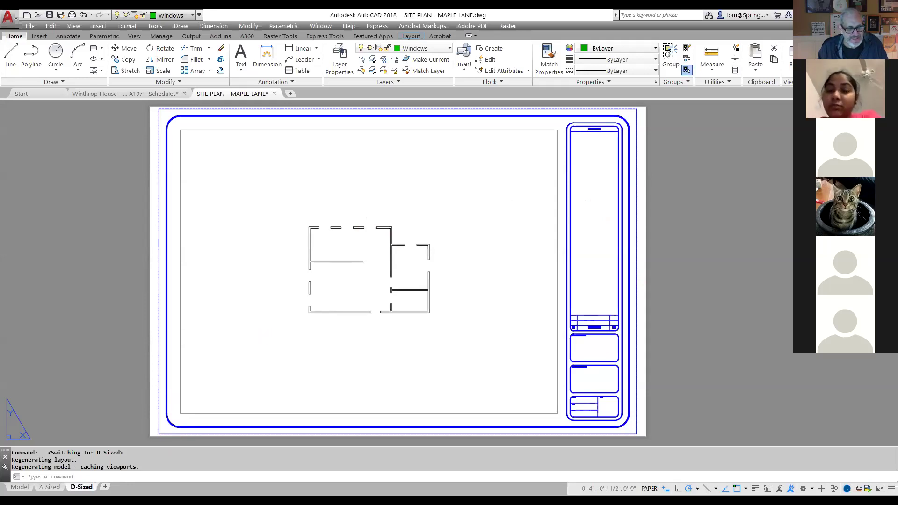
left_click(80, 487)
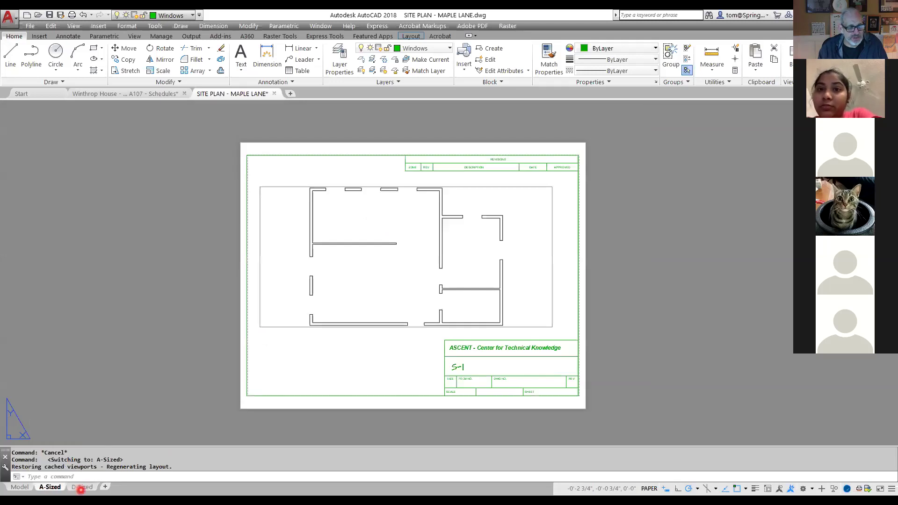
right_click(388, 365)
left_click(331, 327)
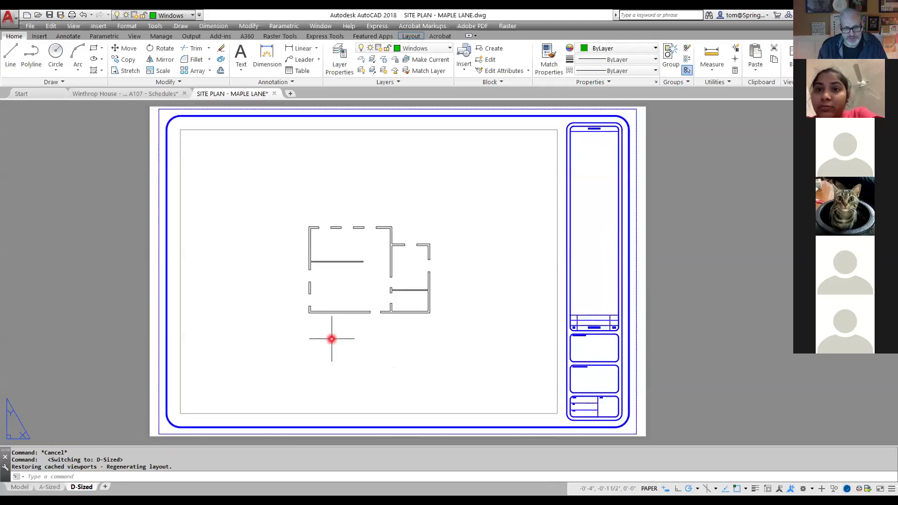
type("i")
key("Return")
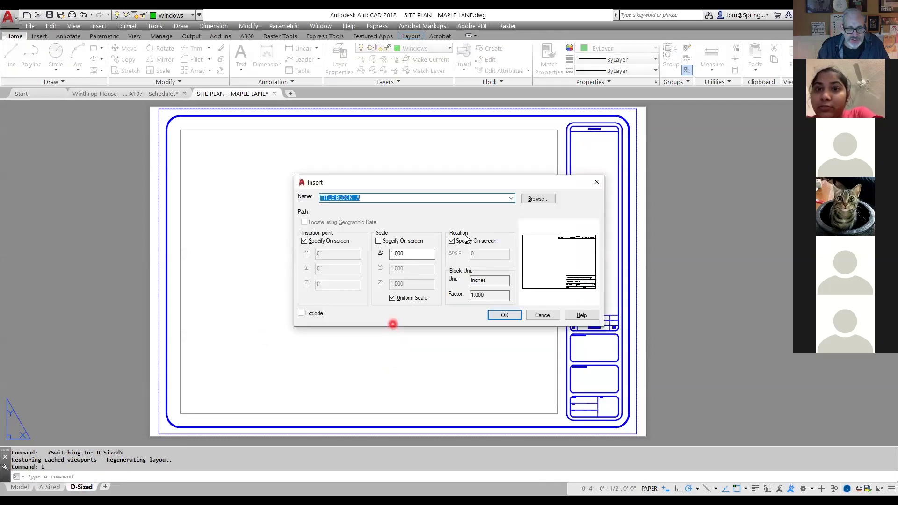
left_click(512, 198)
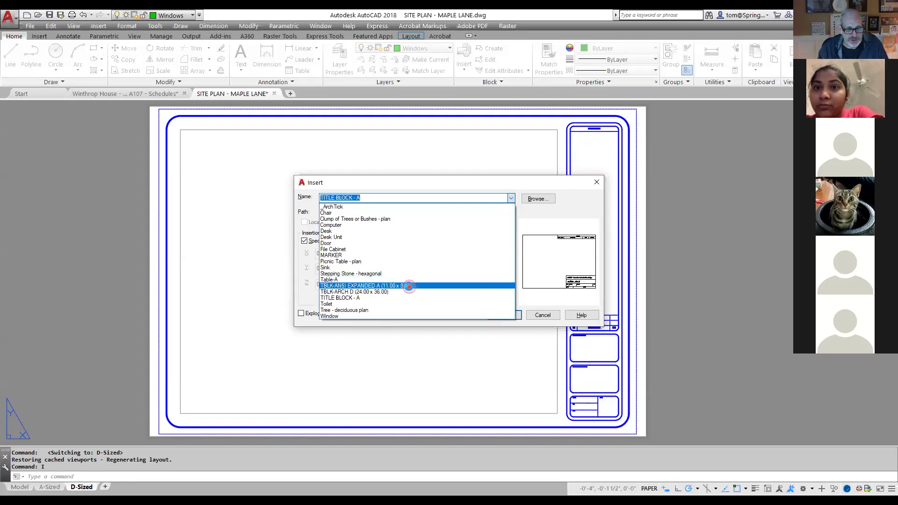
left_click(409, 287)
left_click(505, 315)
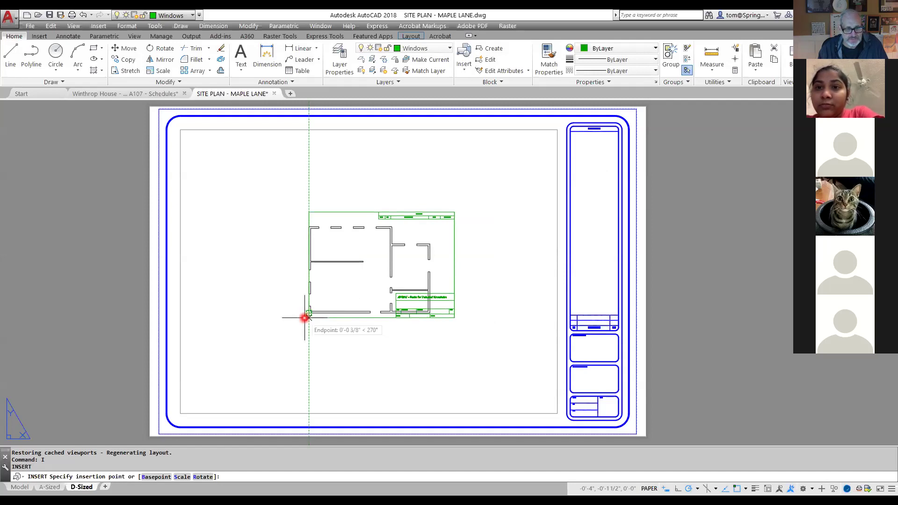
key("Escape")
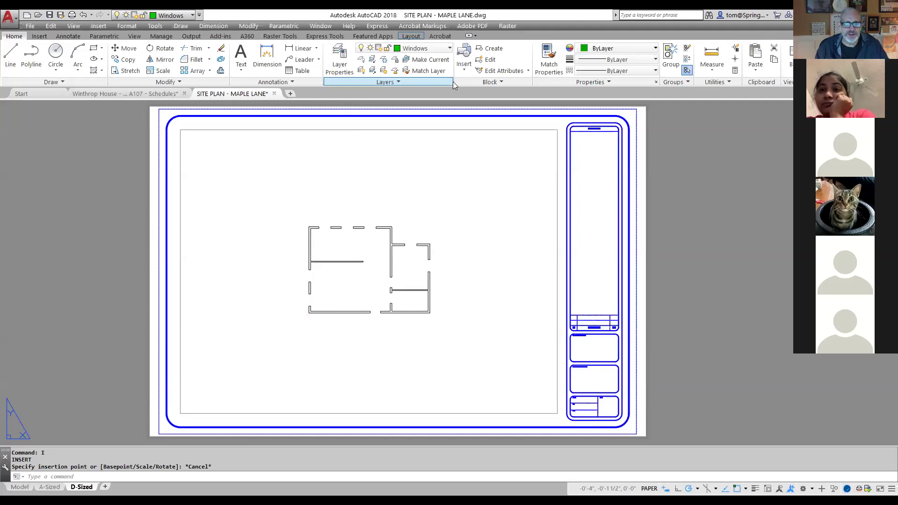
Activate the D-Sized layout's viewport, zoom the floor plan to its extents and return to paper space
left_click(504, 150)
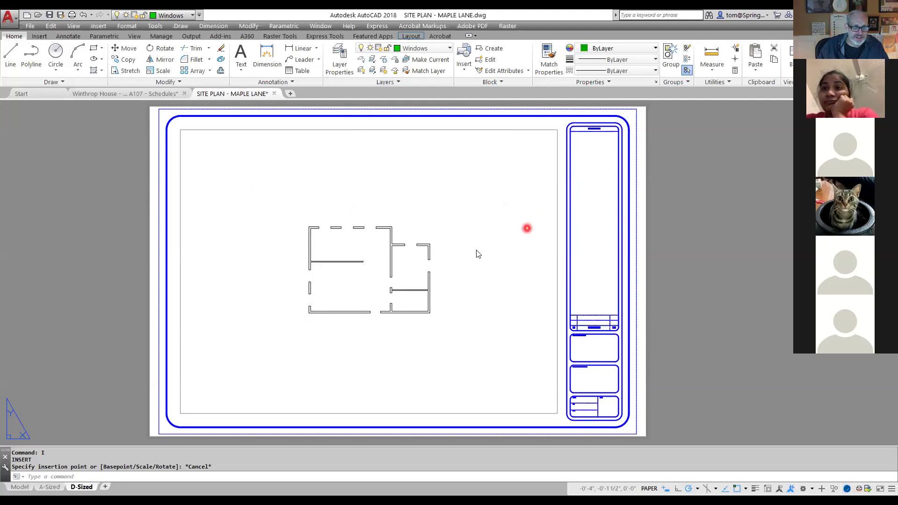
double_click(277, 329)
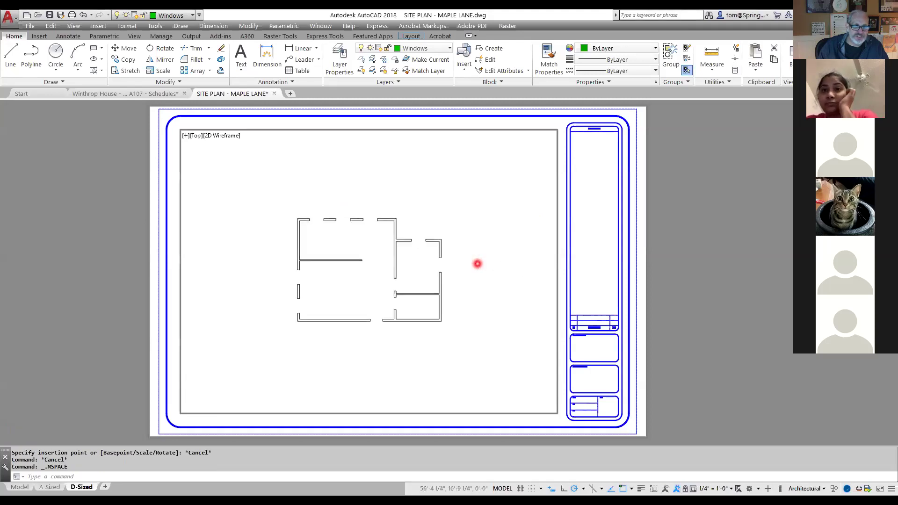
middle_click(477, 264)
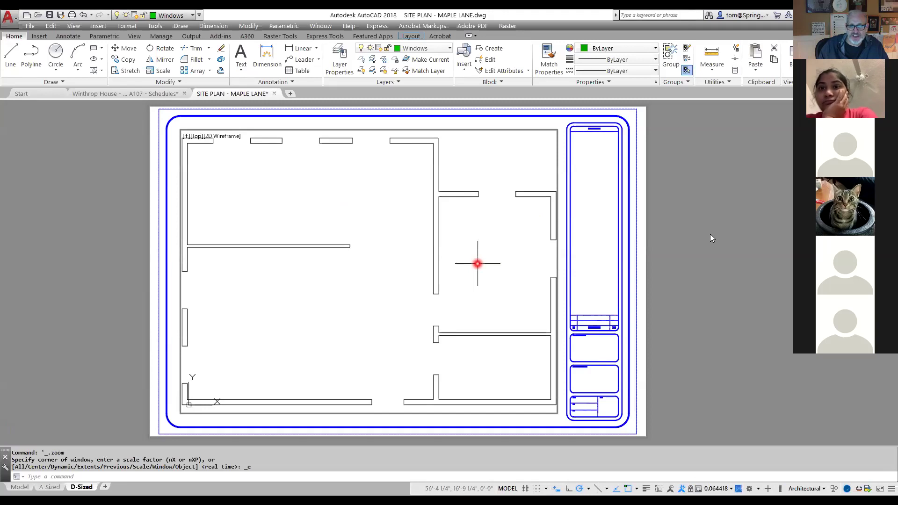
double_click(685, 251)
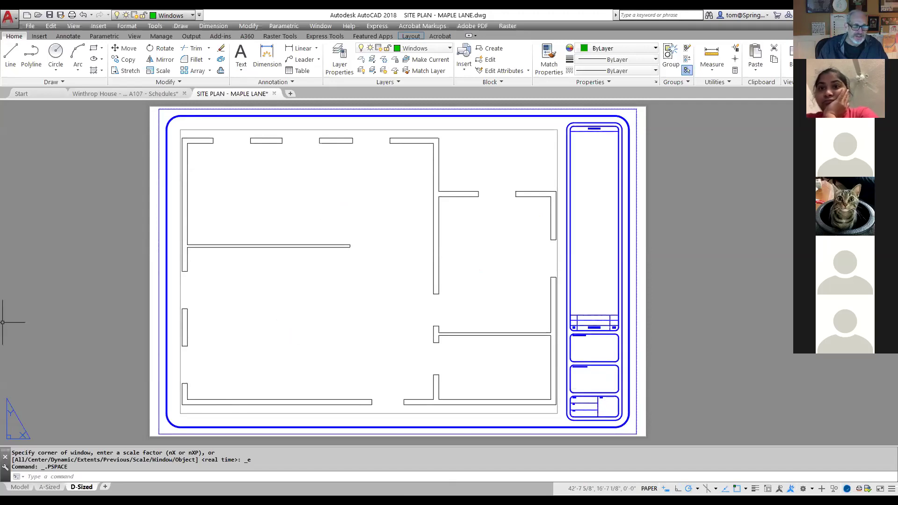
left_click(119, 302)
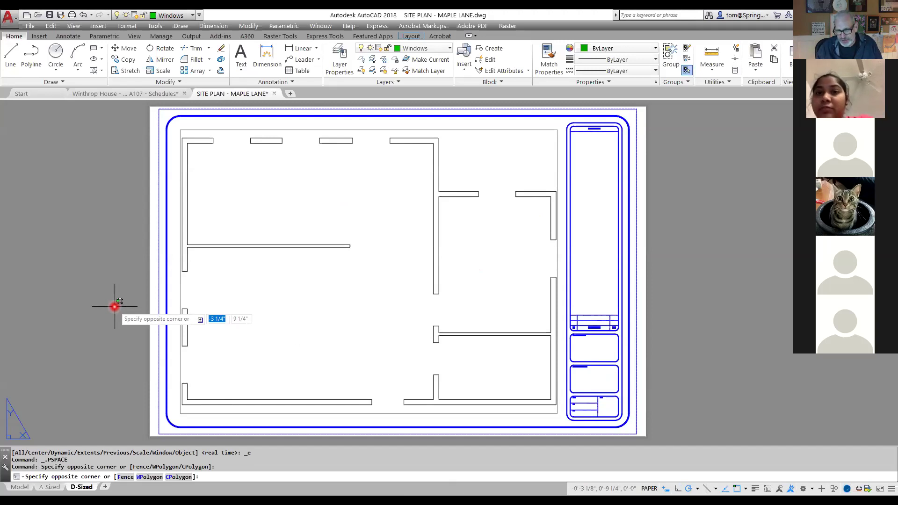
left_click(570, 266)
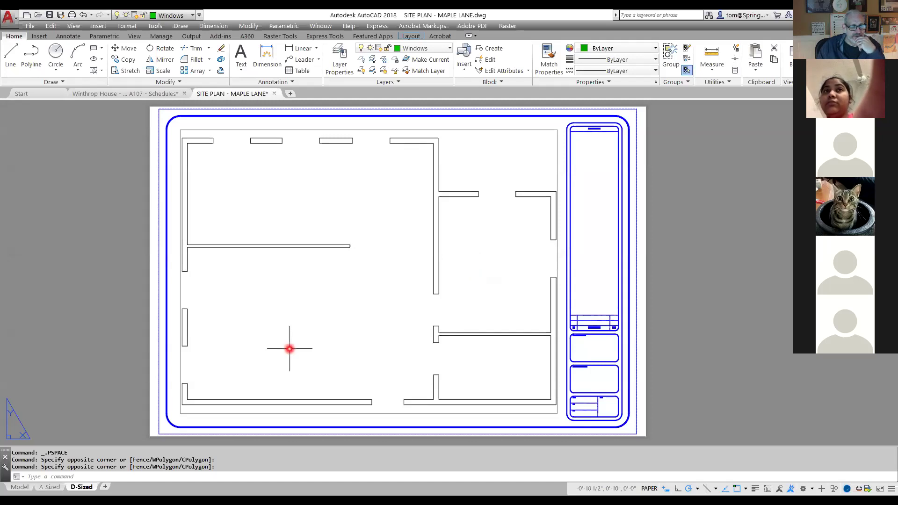
Switch from the D-Sized layout to model space
mouse_move(19, 487)
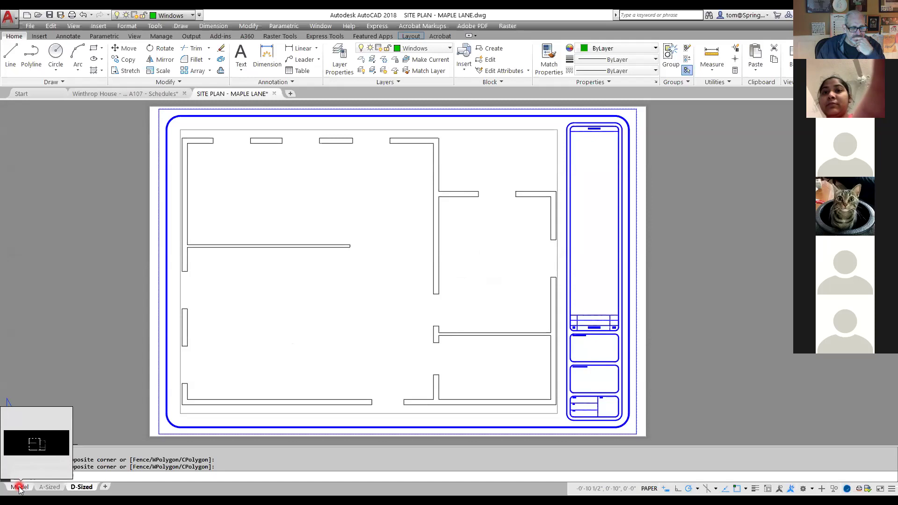
left_click(18, 487)
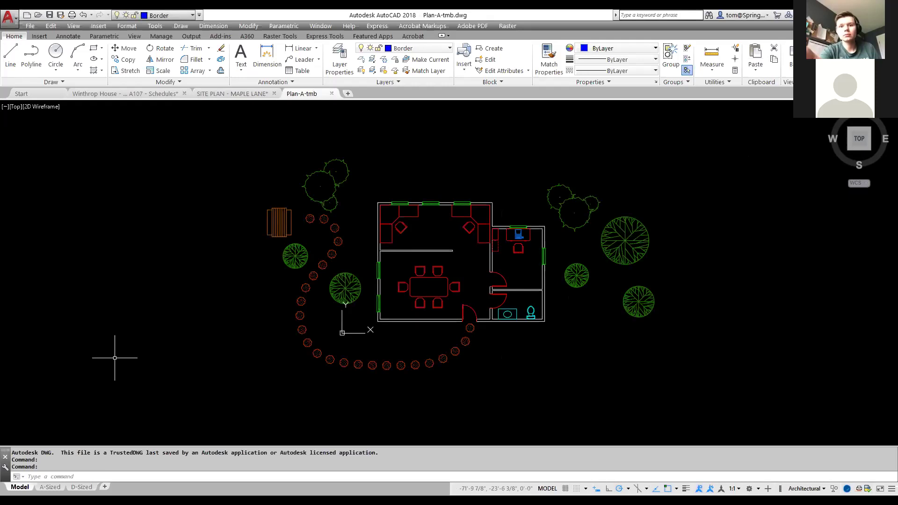
On the A-Sized layout of Plan-A-tmb, zoom the plan to extents in the viewport, enlarge it slightly and return to paper space
left_click(49, 487)
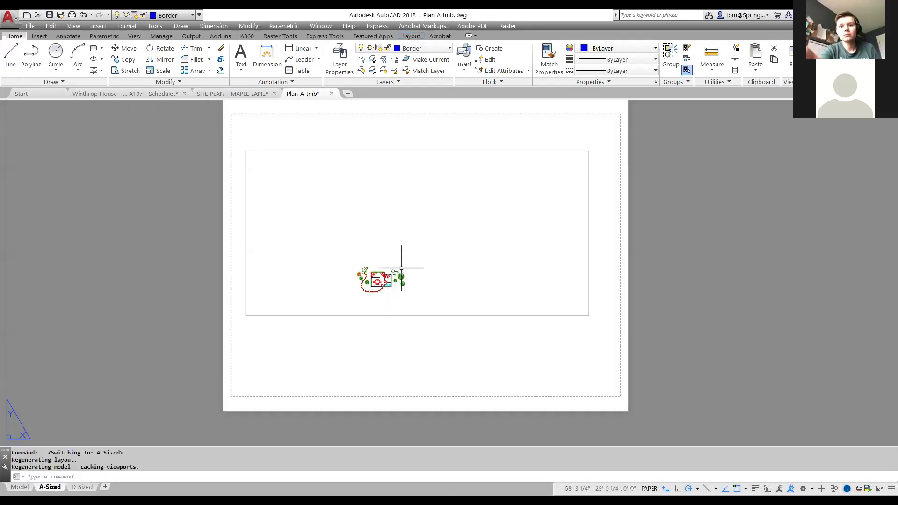
middle_click(381, 229)
middle_click(382, 228)
double_click(382, 301)
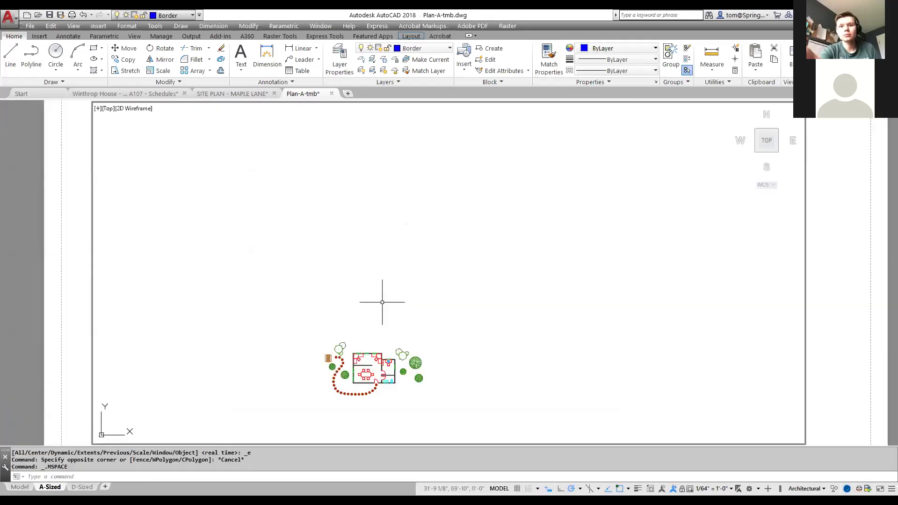
middle_click(382, 302)
middle_click(382, 302)
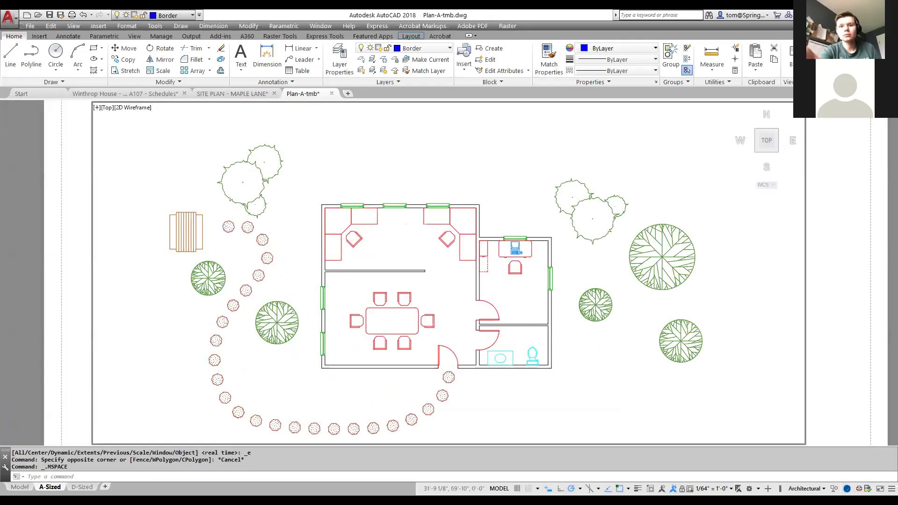
scroll(446, 359, "up", 2)
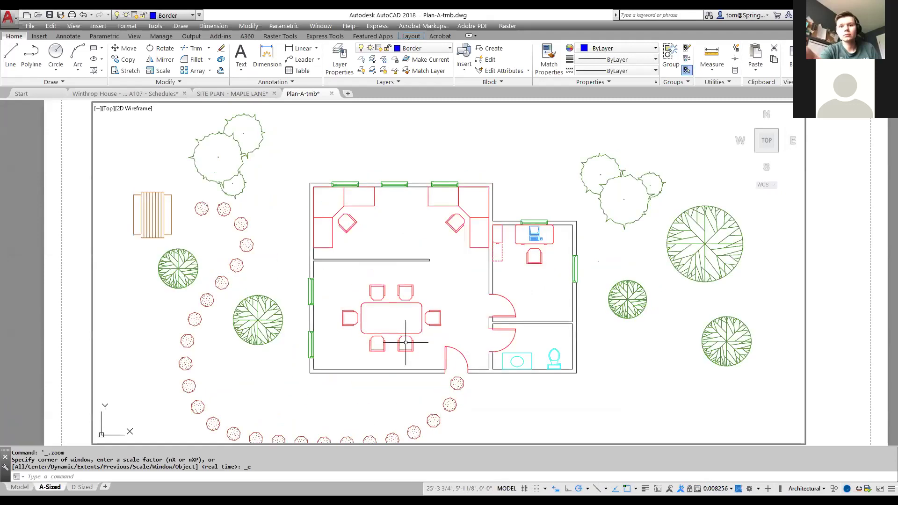
double_click(40, 292)
scroll(112, 296, "down", 4)
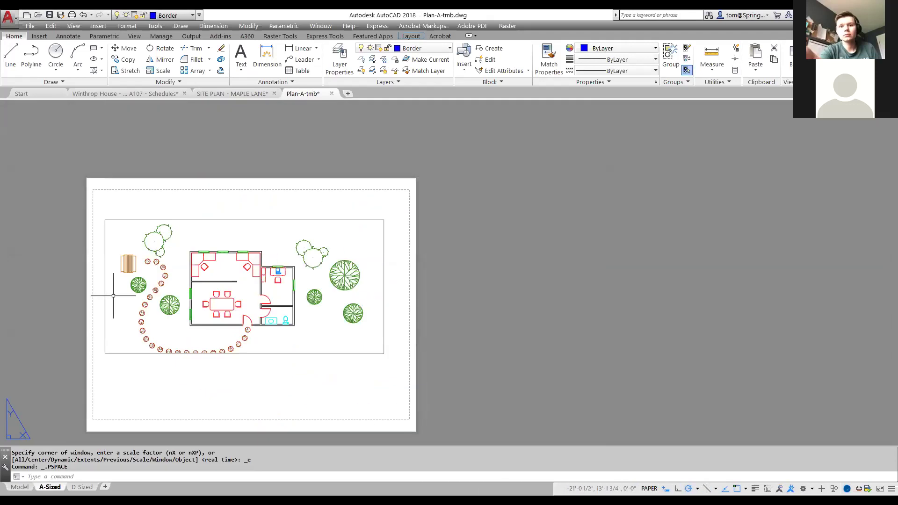
middle_click_drag(167, 298, 307, 260)
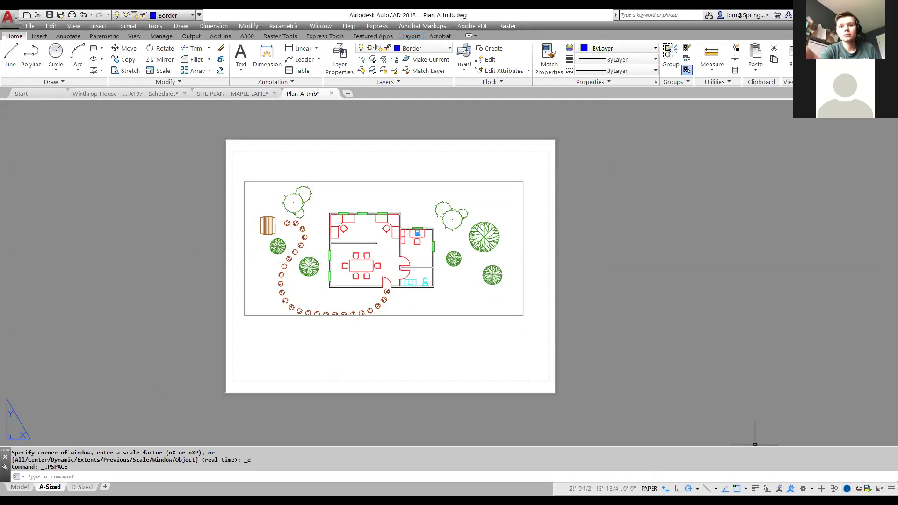
Reactivate the A-Sized viewport, refit the whole plan to its extents and return to paper space
double_click(454, 294)
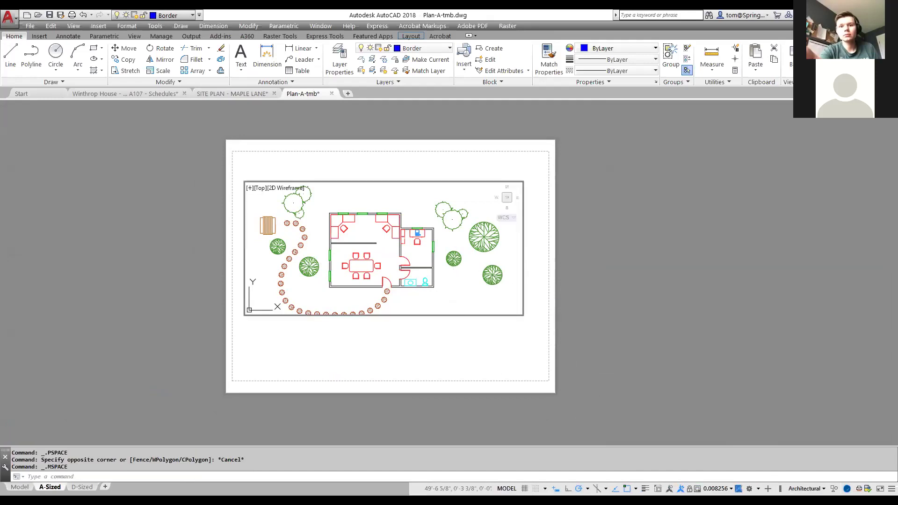
left_click(508, 488)
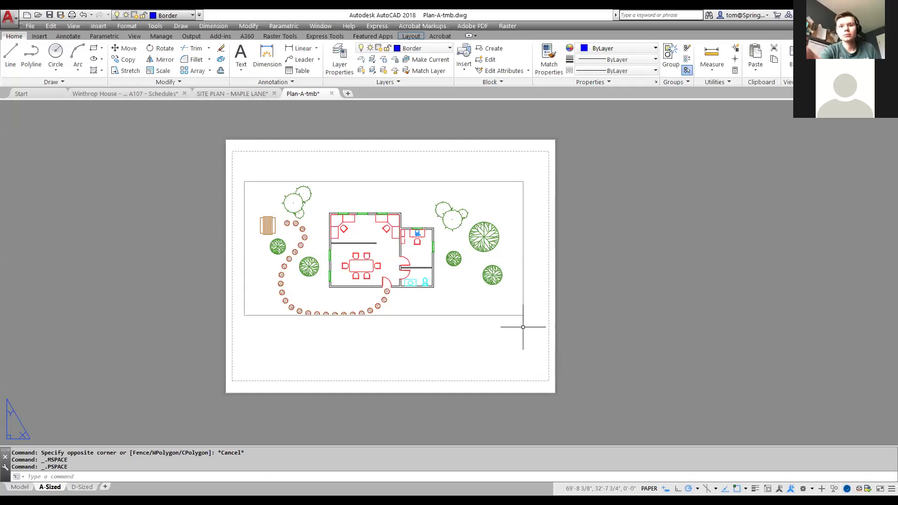
double_click(485, 305)
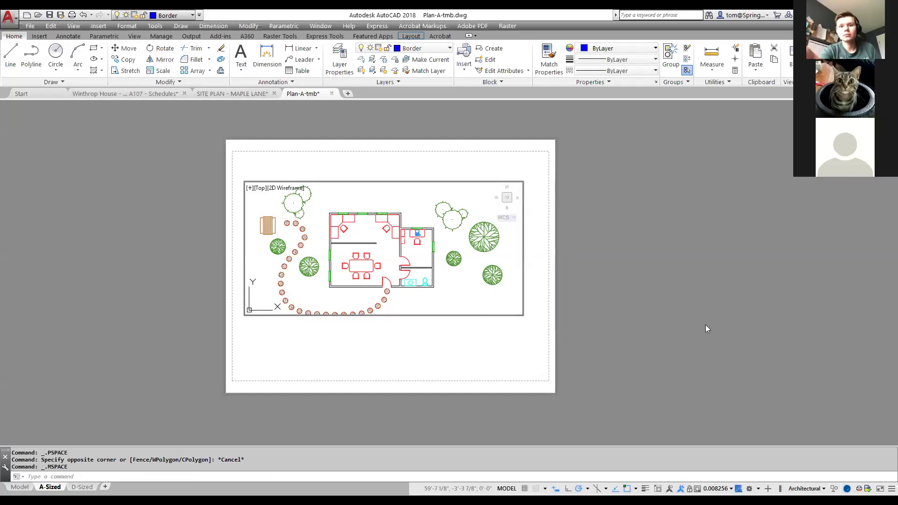
middle_click_drag(470, 280, 471, 279)
middle_click(473, 290)
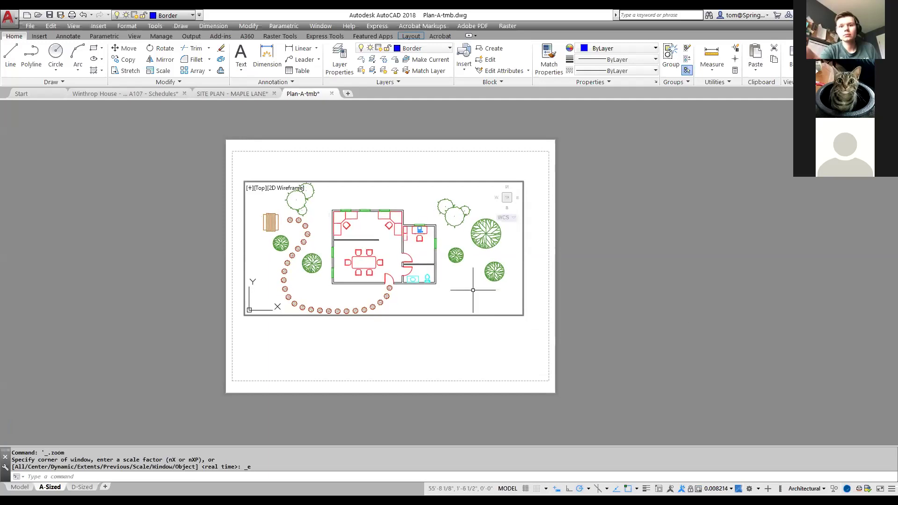
double_click(622, 306)
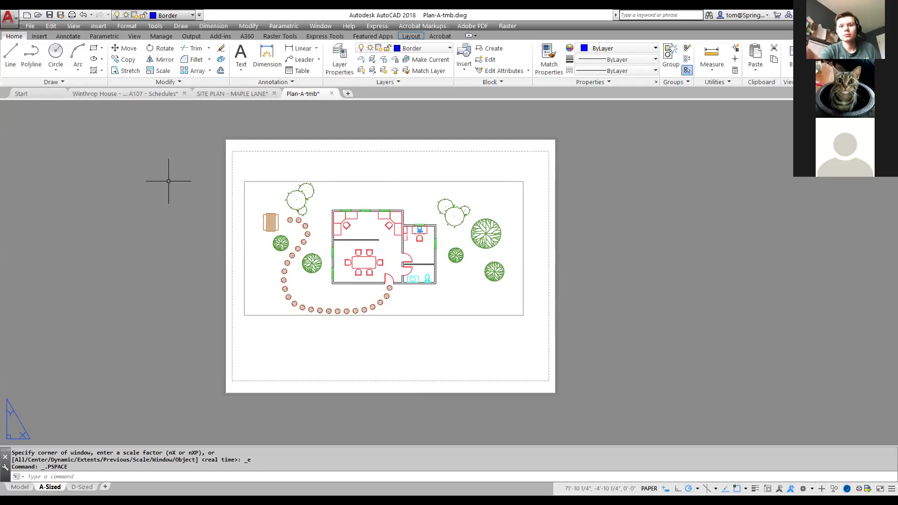
Insert the TITLE BLOCK - A block unrotated, at scale 1, at the lower-left corner of the A-Sized sheet's printable area
type("I")
key("Return")
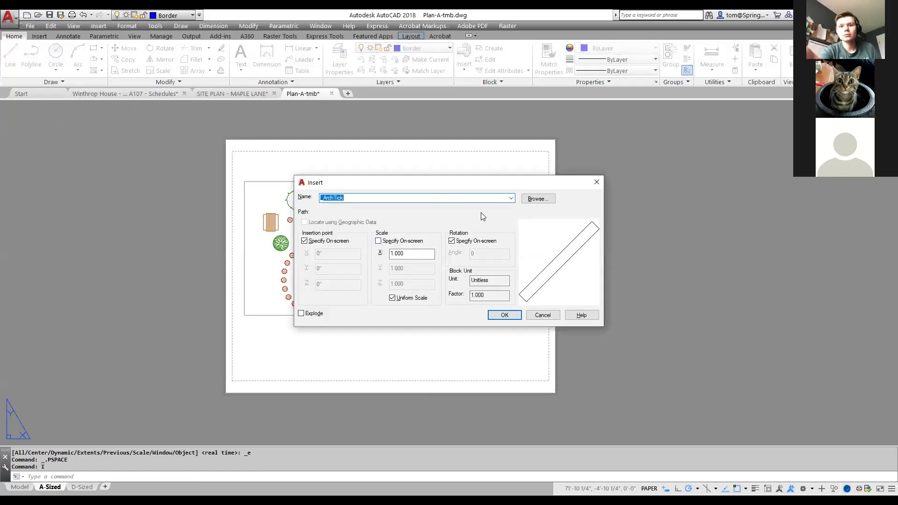
left_click(511, 198)
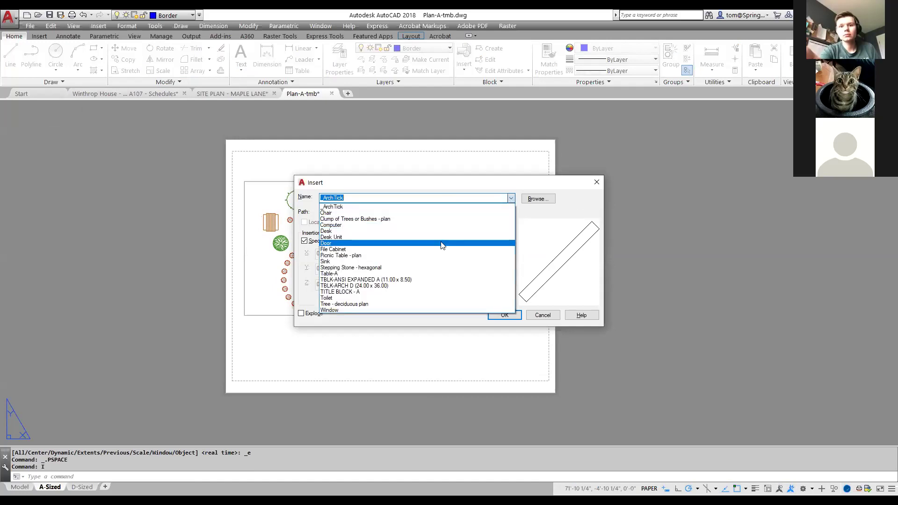
left_click(372, 292)
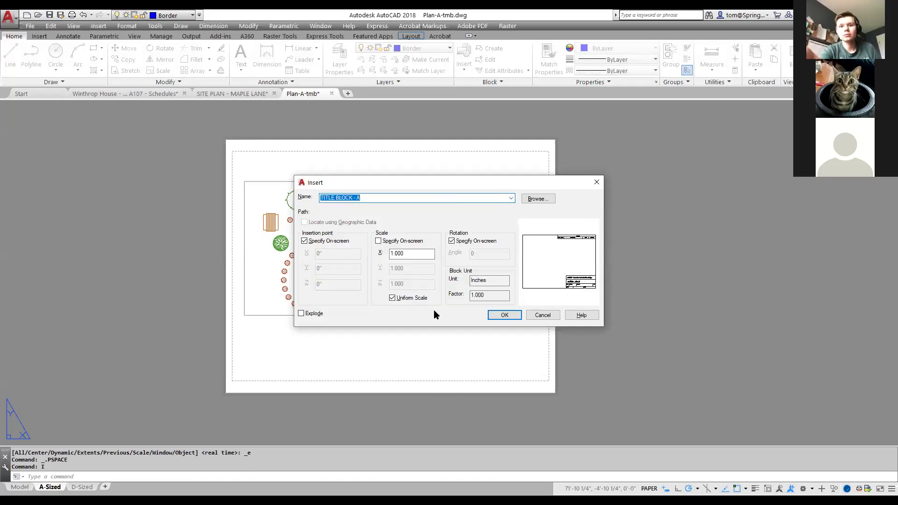
left_click(498, 316)
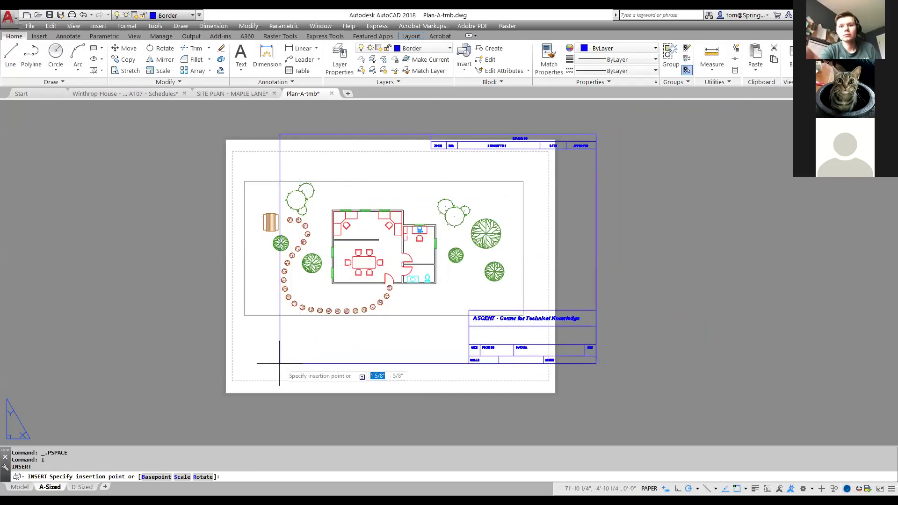
left_click(233, 380)
left_click(472, 377)
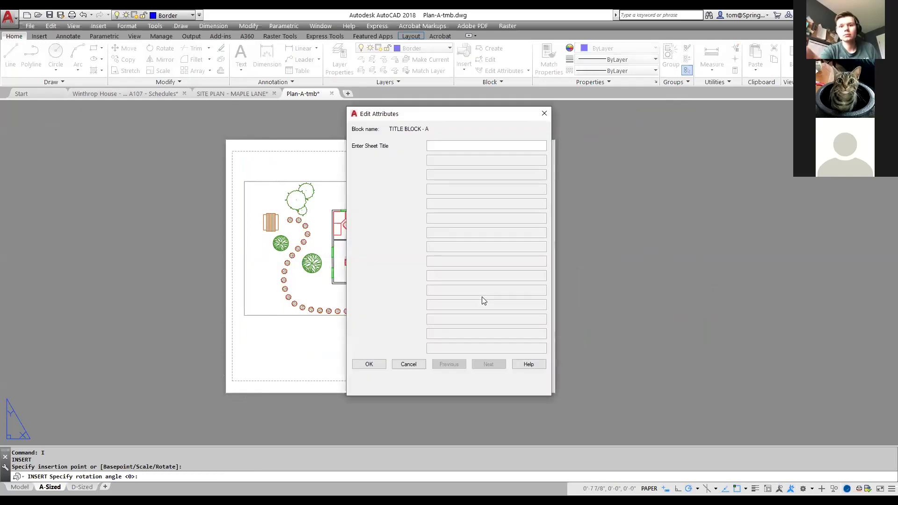
Enter S-1 as the title block's sheet title and inspect the title block on the sheet
type("S-1")
left_click(362, 366)
scroll(448, 347, "up", 2)
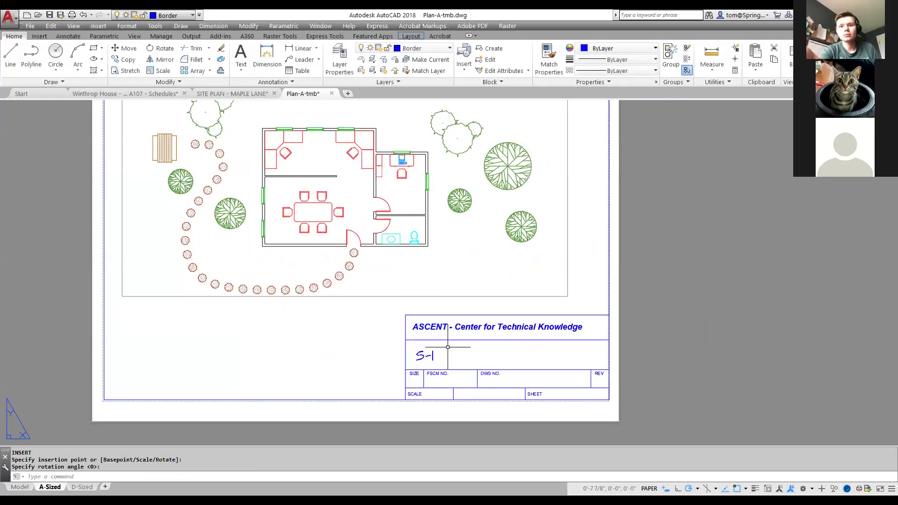
scroll(448, 347, "down", 2)
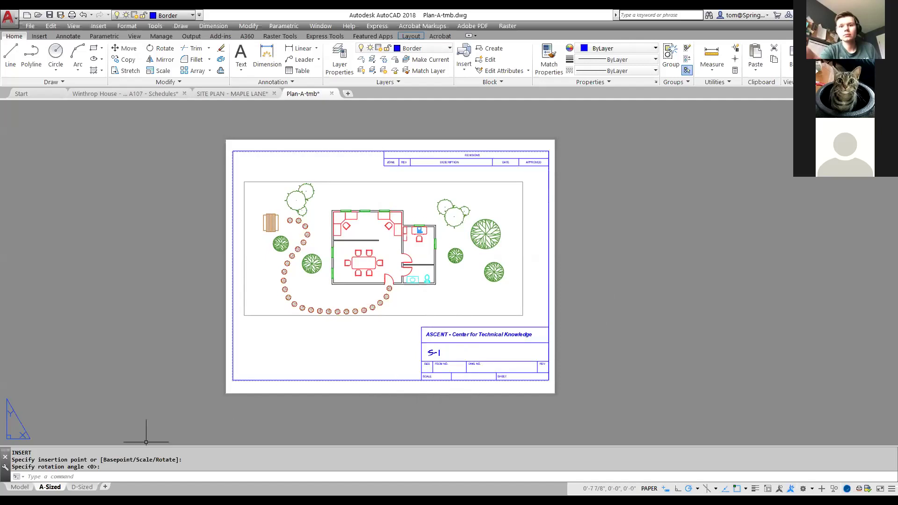
On the D-Sized layout, zoom the plan to its extents in the viewport and return to paper space
left_click(82, 487)
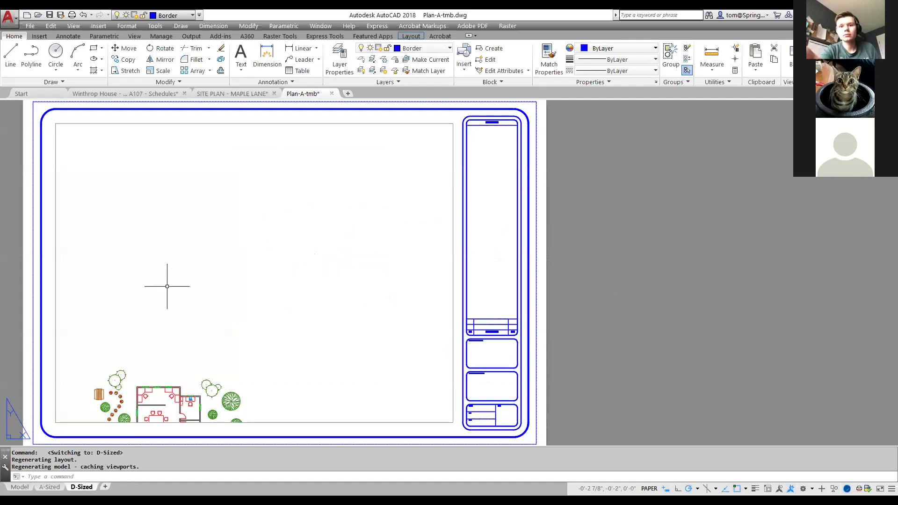
double_click(202, 338)
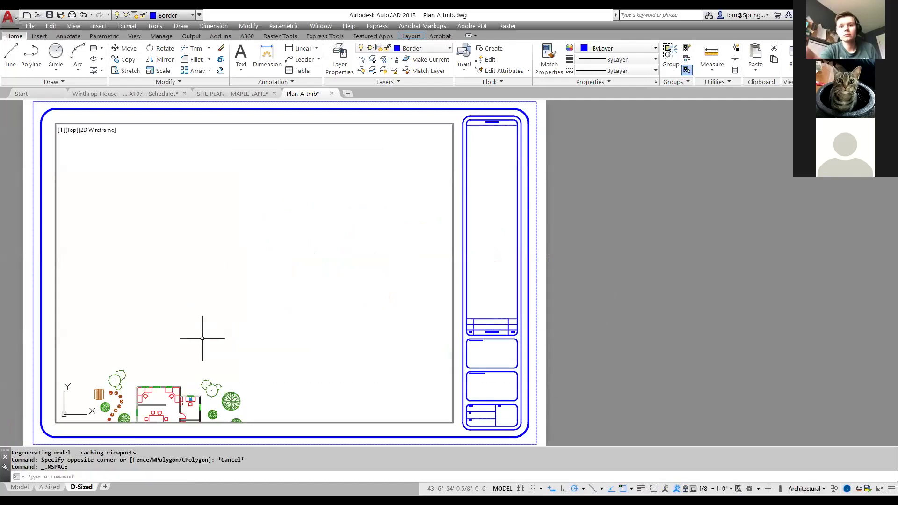
middle_click(280, 304)
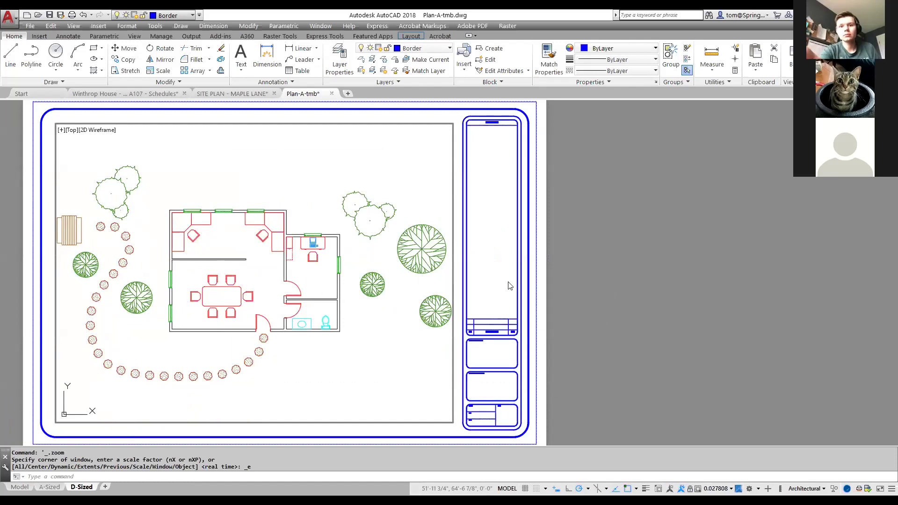
double_click(608, 295)
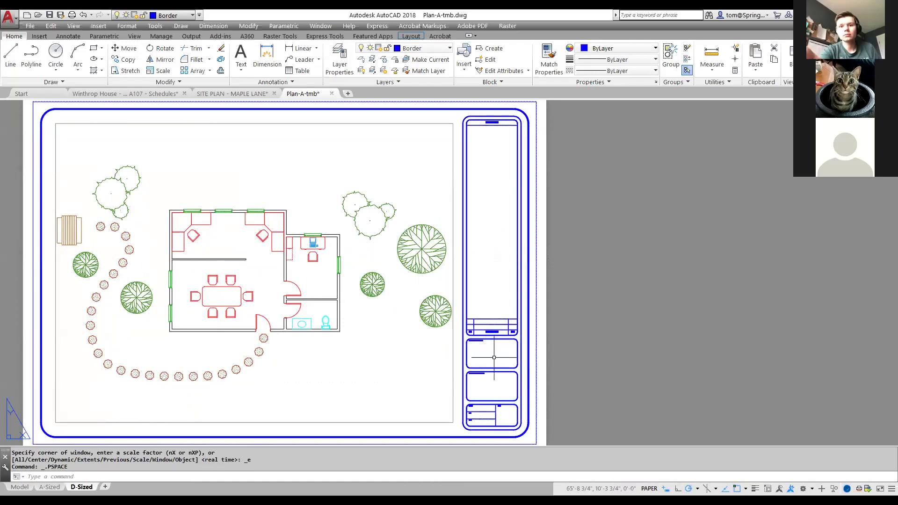
Make layer 0 the current layer, with the D-Sized sheet's title block in close view
scroll(485, 435, "up", 6)
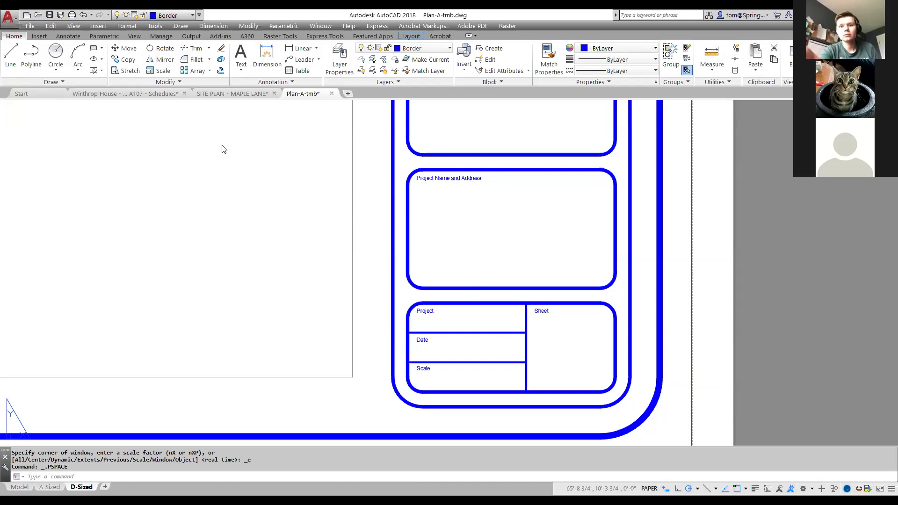
left_click(450, 49)
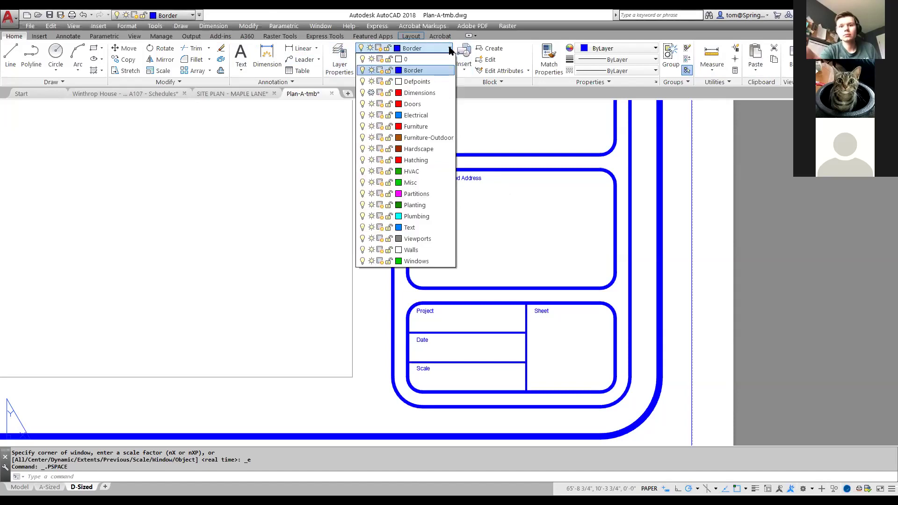
left_click(419, 60)
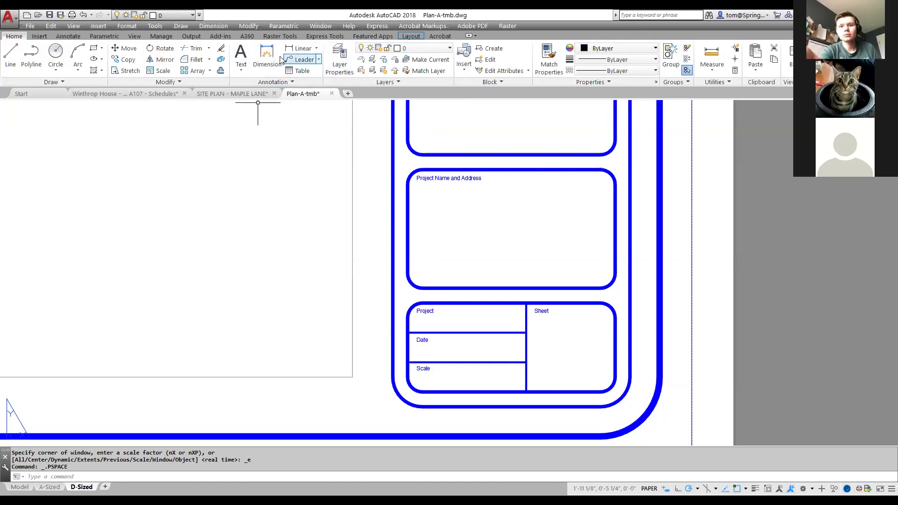
Define an attribute with tag SHEET_NO and prompt Sheet Number, and place it in the title block's Sheet cell
left_click(39, 36)
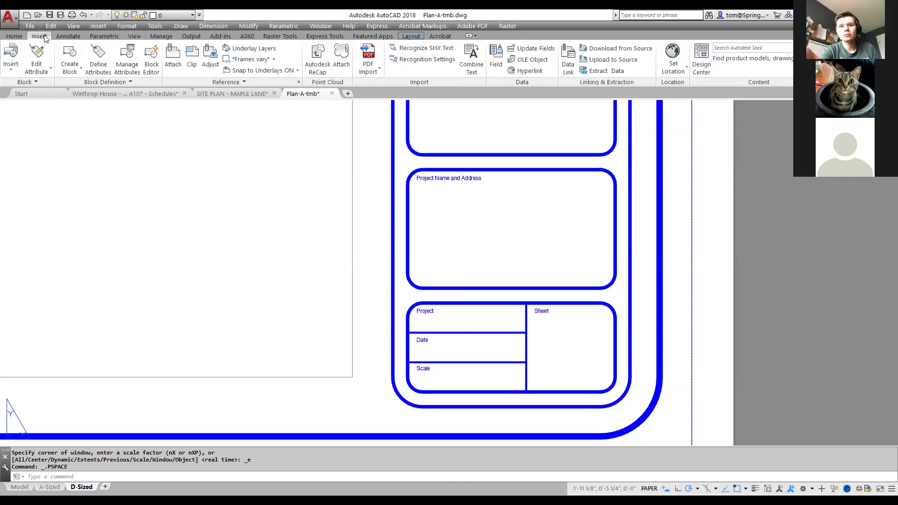
left_click(98, 64)
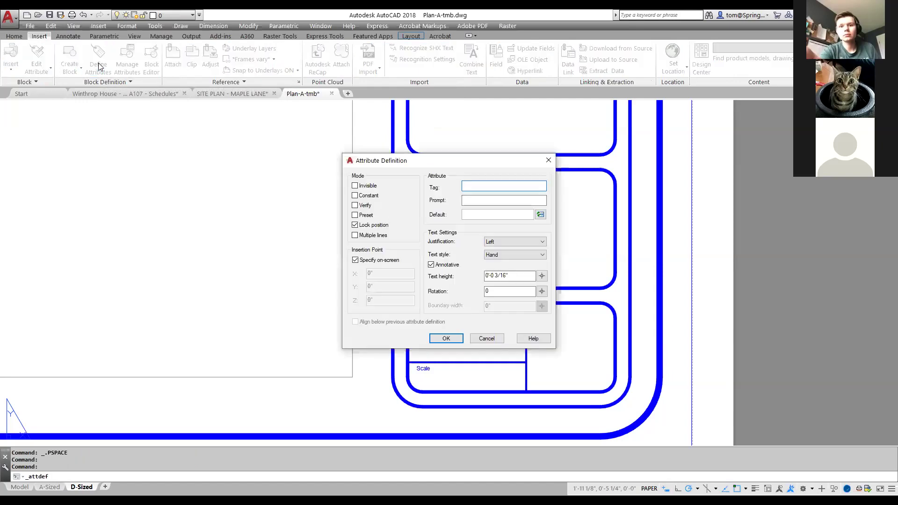
type("SHEET_NO")
left_click(468, 200)
type("Sheet Number")
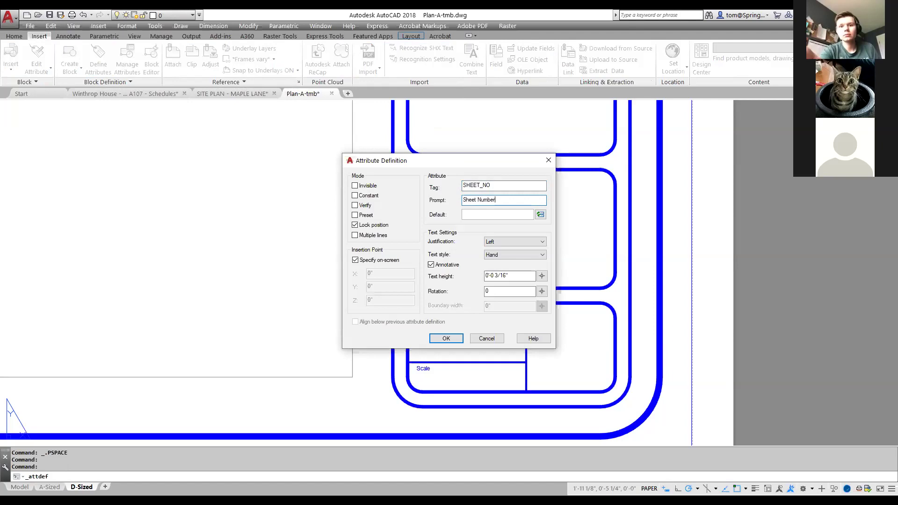
left_click(447, 338)
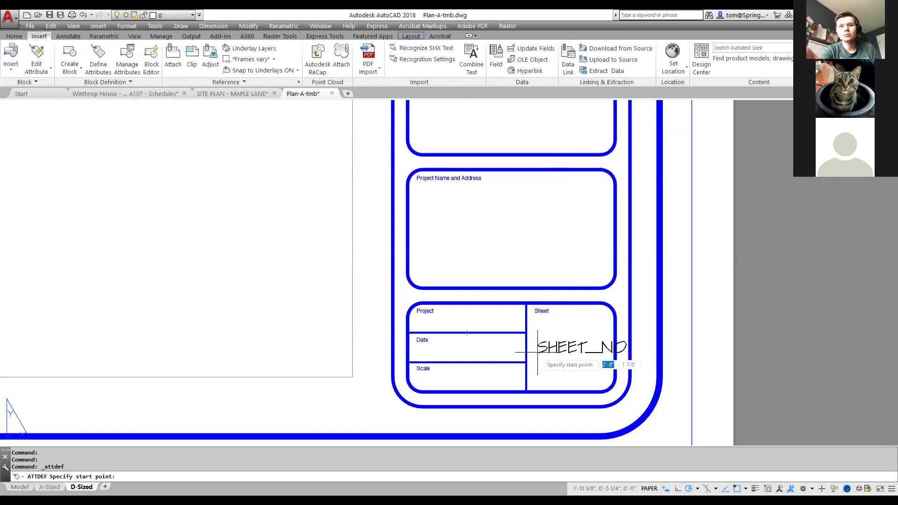
Define an attribute with tag PROJECT_NAME and prompt Project Name, and place it at the lower-left corner of the Project cell
right_click(441, 203)
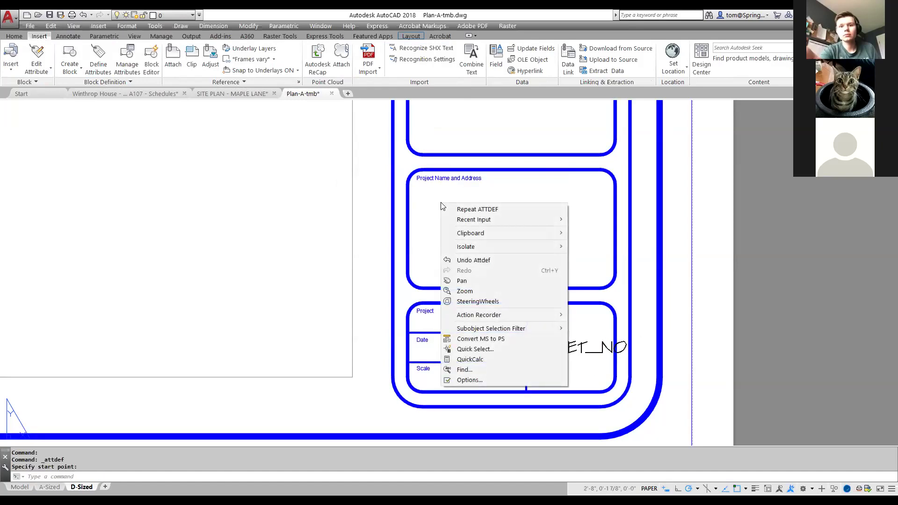
left_click(485, 210)
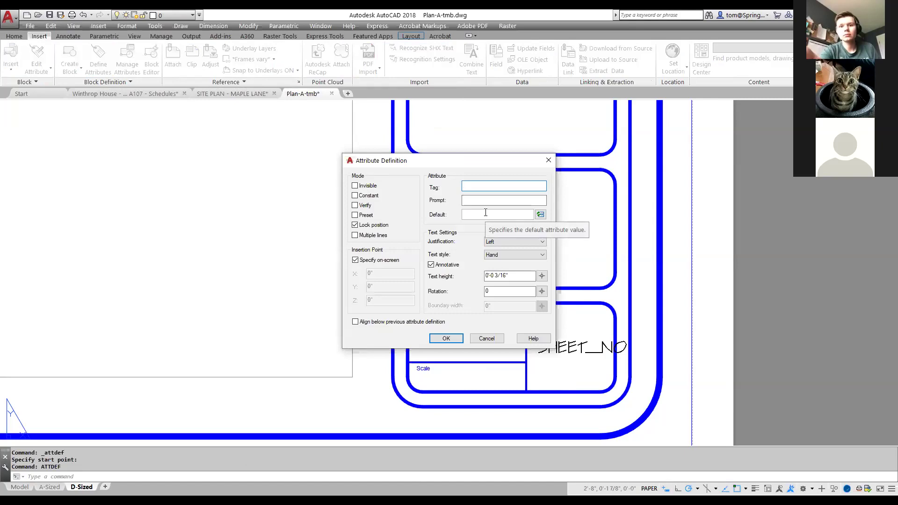
type("p")
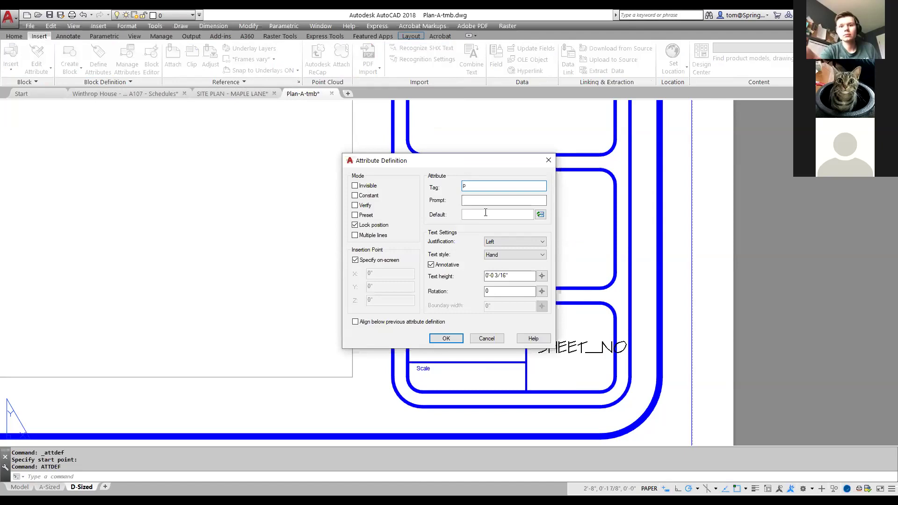
type("ROJECT_NAME")
left_click(495, 199)
type("Projec")
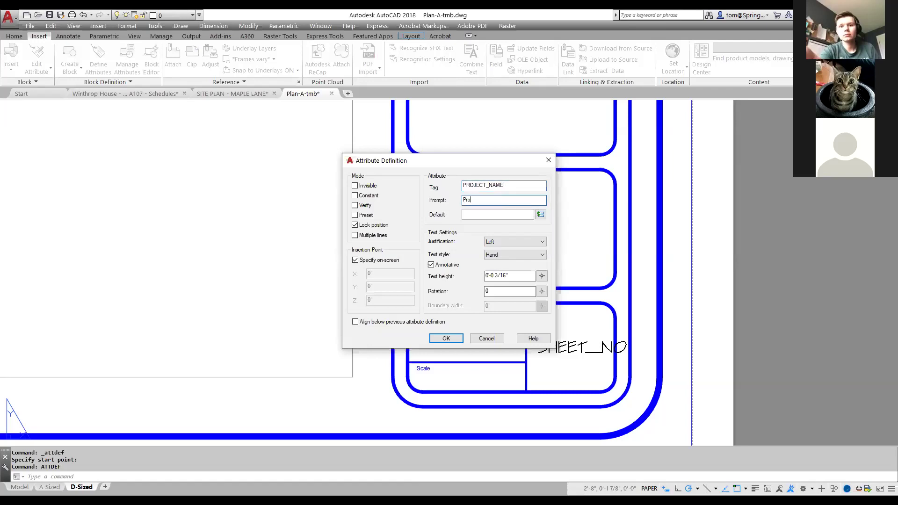
type("t Name")
left_click(447, 339)
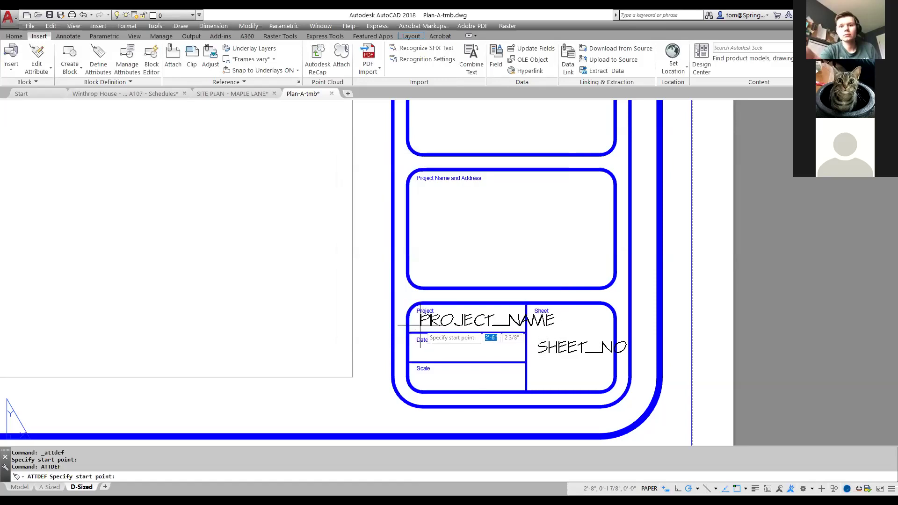
left_click(410, 332)
key("Escape")
Move the PROJECT_NAME attribute up and right, off the cell's edges, so it sits just beneath the Project label
scroll(414, 328, "up", 4)
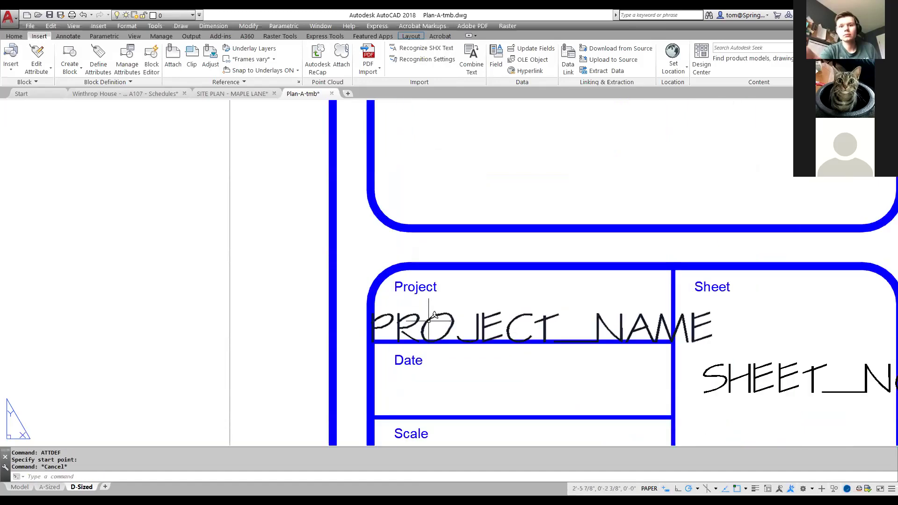
left_click(429, 322)
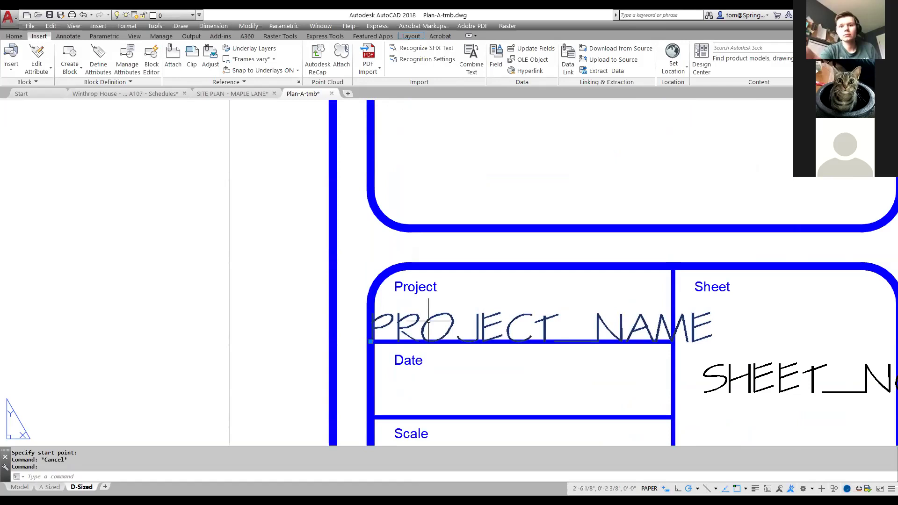
left_click_drag(429, 322, 429, 309)
left_click_drag(371, 328, 387, 327)
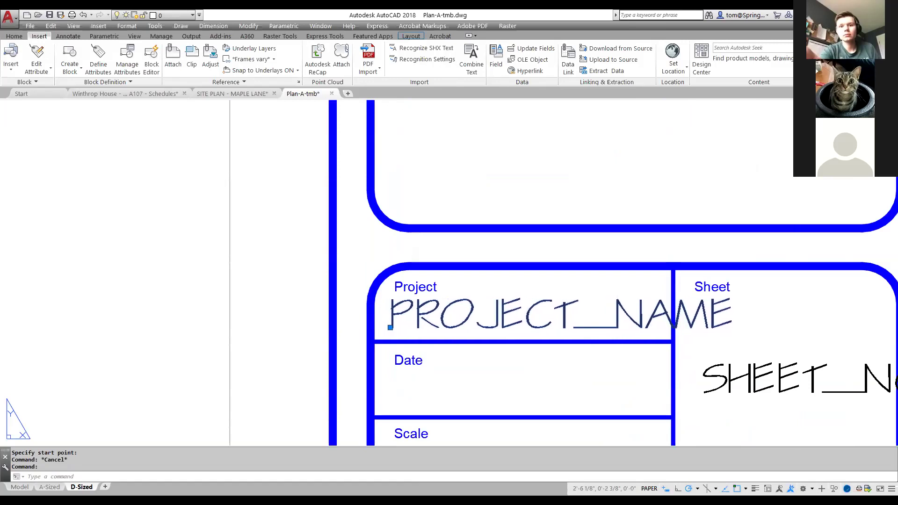
key("Escape")
Define an attribute with tag DATE and prompt Date, and place it beneath the Date label in the title block
scroll(444, 322, "down", 2)
scroll(445, 323, "down", 2)
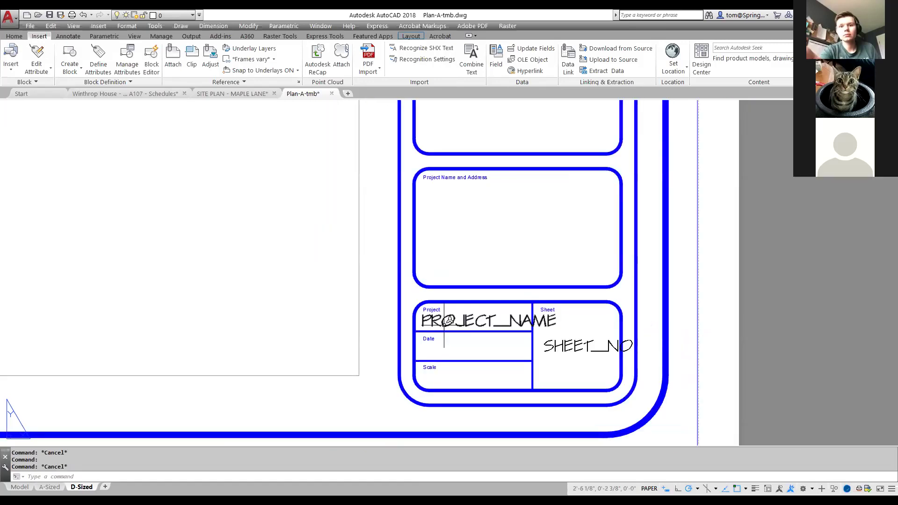
scroll(444, 343, "up", 2)
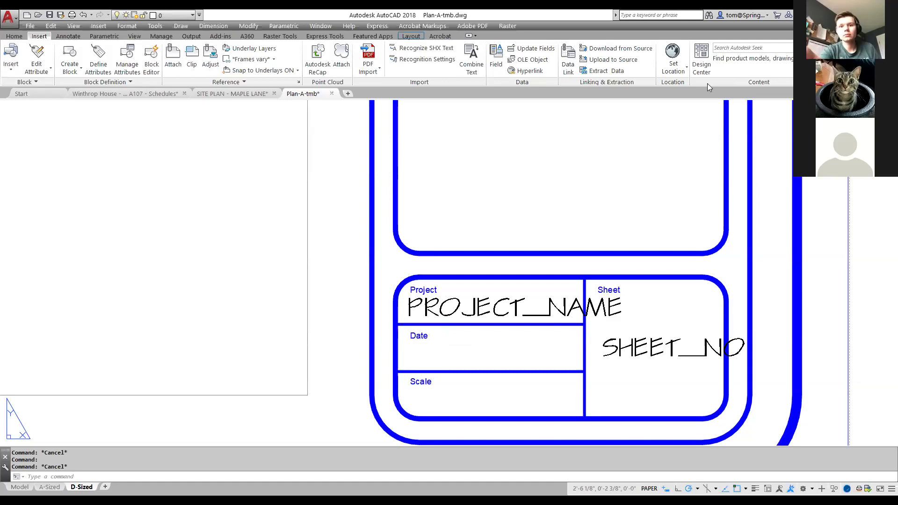
right_click(491, 165)
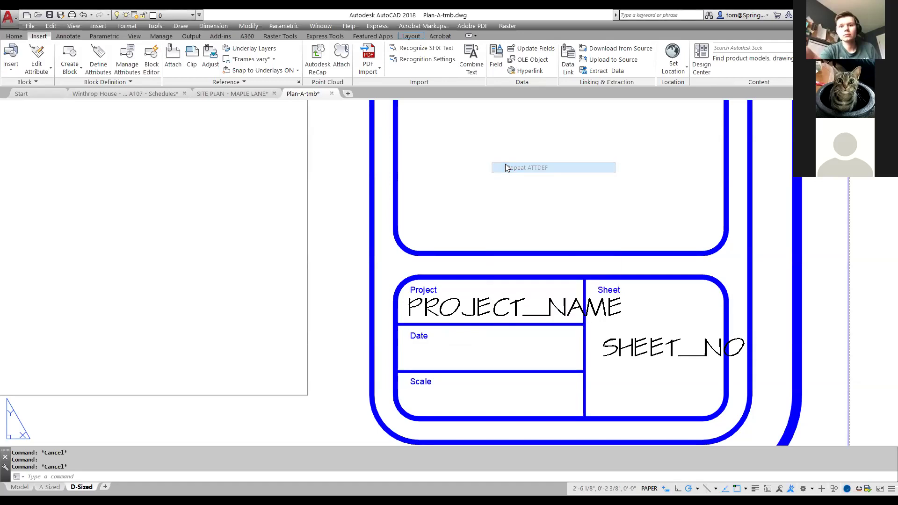
left_click(506, 167)
type("date")
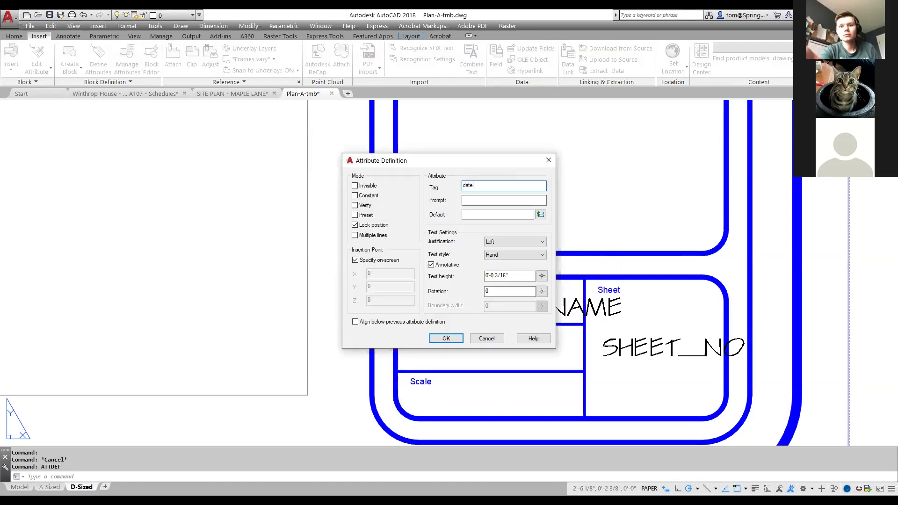
key("BackSpace")
key("BackSpace")
key("BackSpace")
key("BackSpace")
type("DATE")
left_click(492, 201)
type("Date")
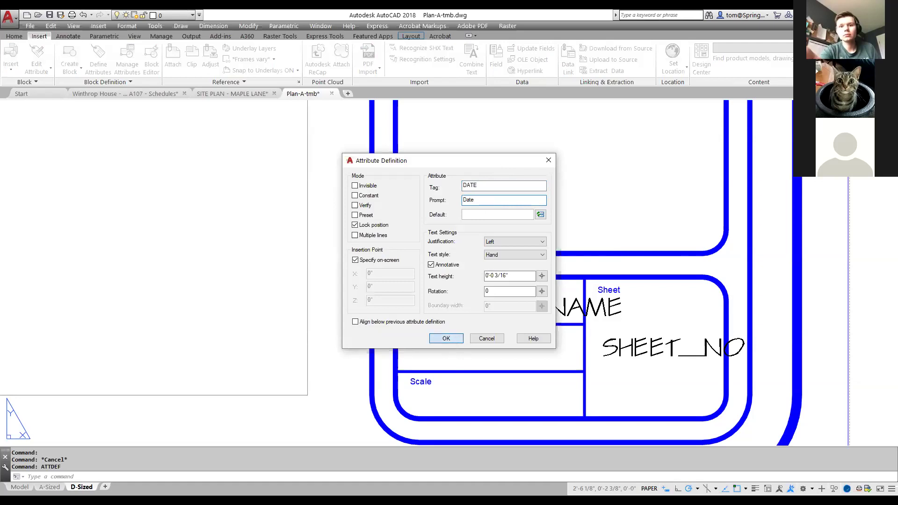
left_click(448, 339)
left_click(412, 362)
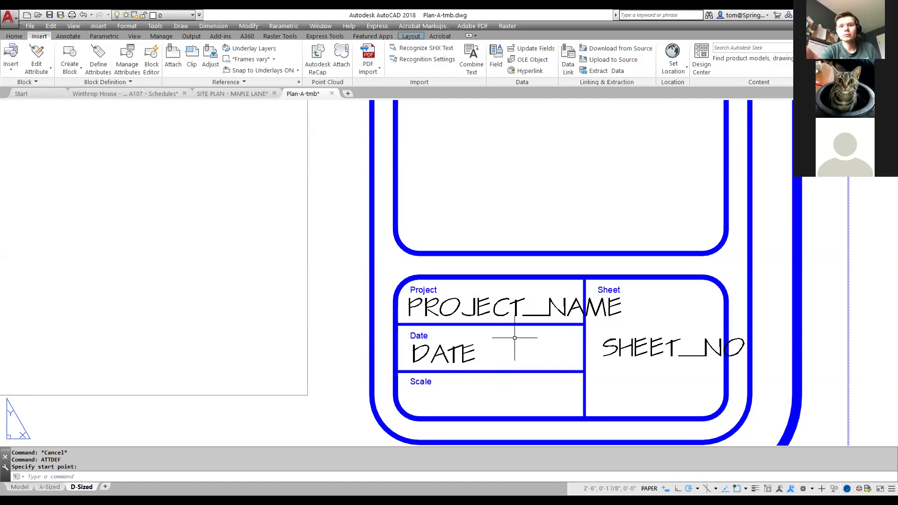
Define an attribute with tag SCALE and prompt Scale, and place it beneath the Scale label in the title block
right_click(500, 234)
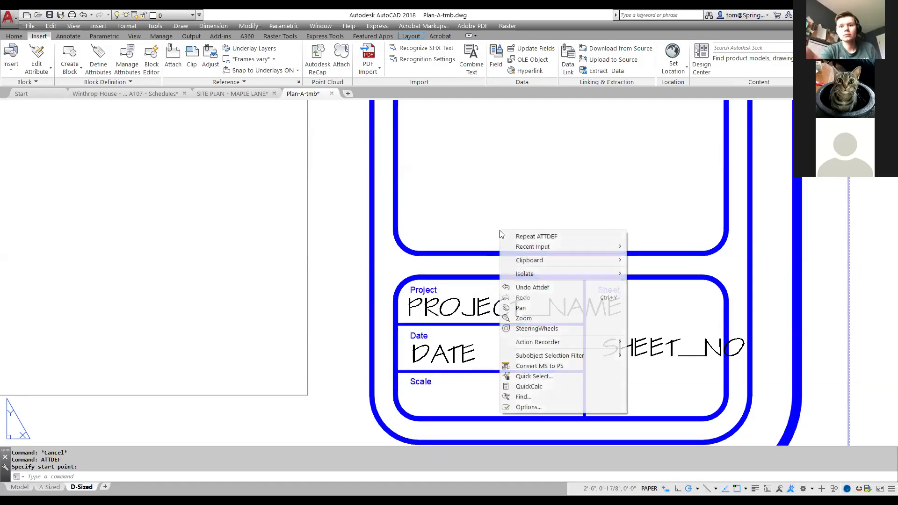
left_click(543, 236)
type("SCALE")
left_click(474, 198)
type("Scale")
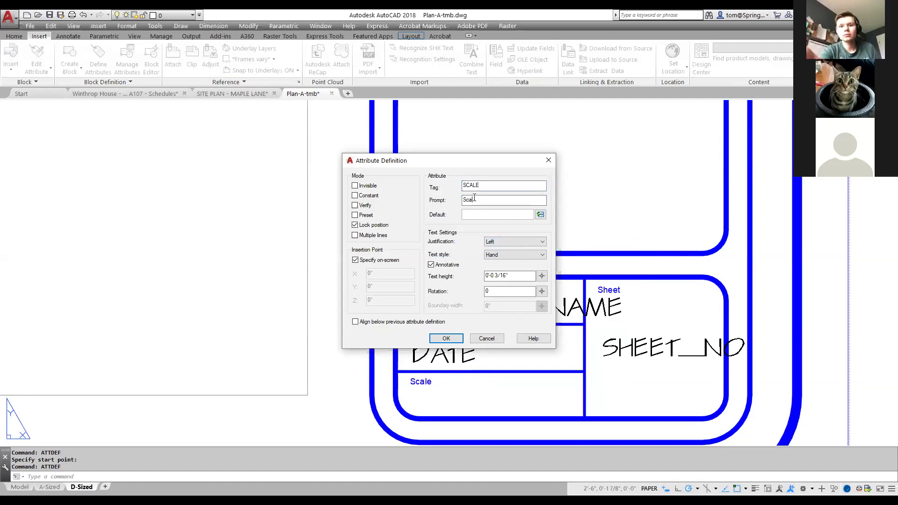
left_click(443, 338)
left_click(421, 411)
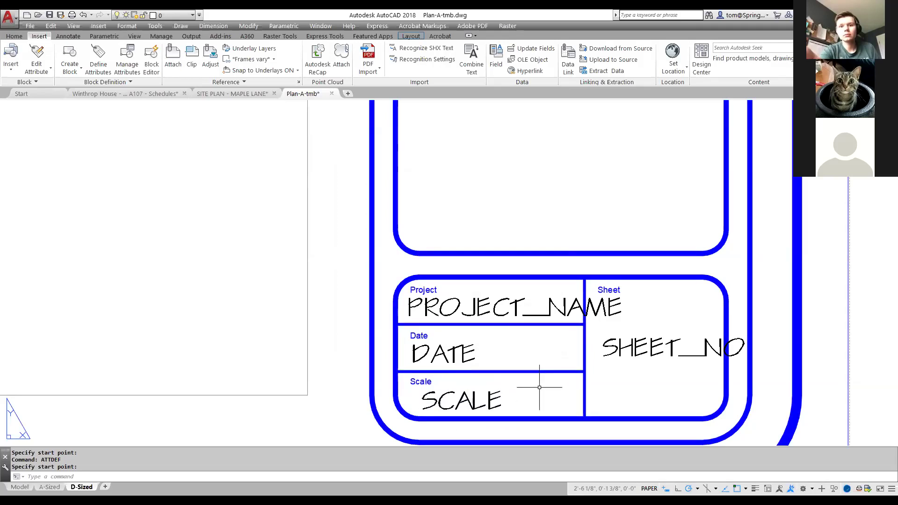
Start a new block definition for the D-Sized title block and name it Title Block D
scroll(540, 387, "down", 8)
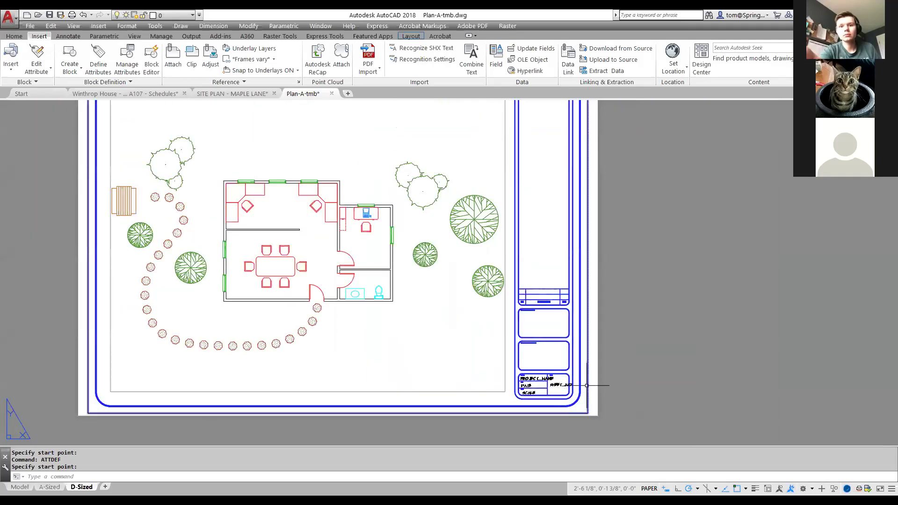
scroll(585, 384, "up", 2)
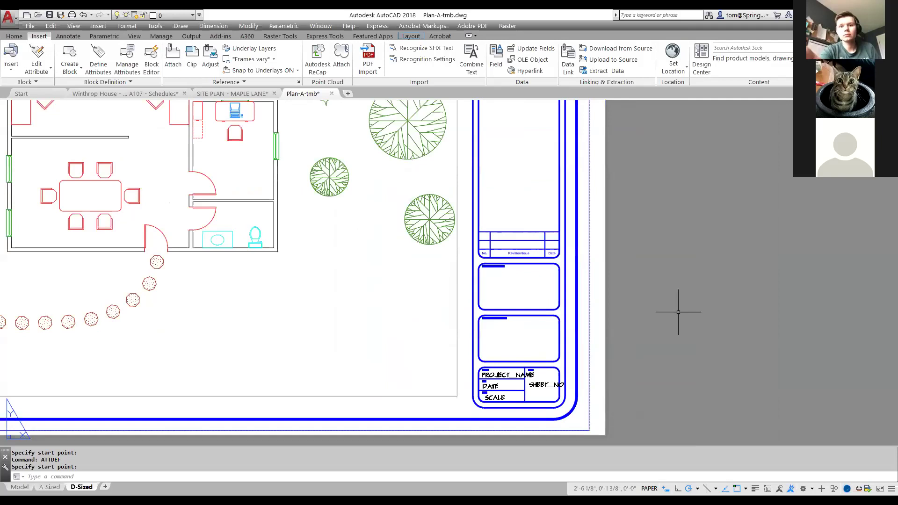
type("B")
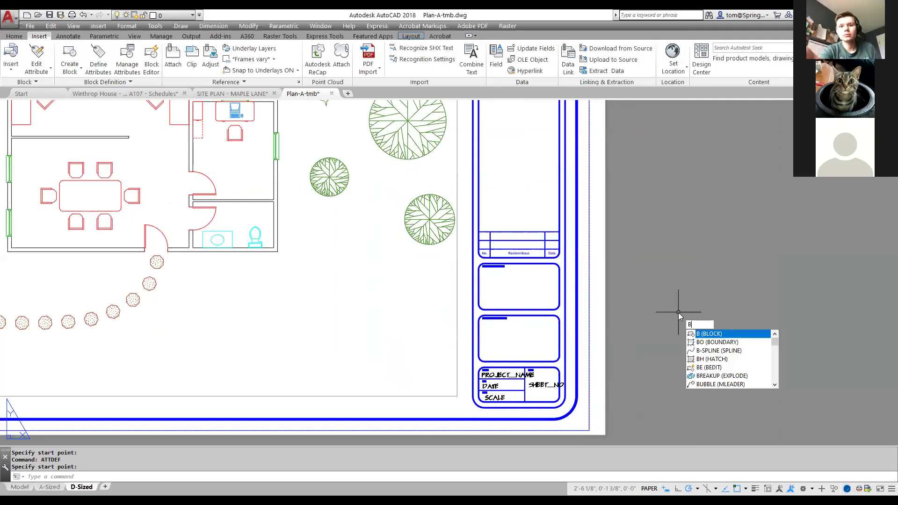
key("Return")
left_click(439, 178)
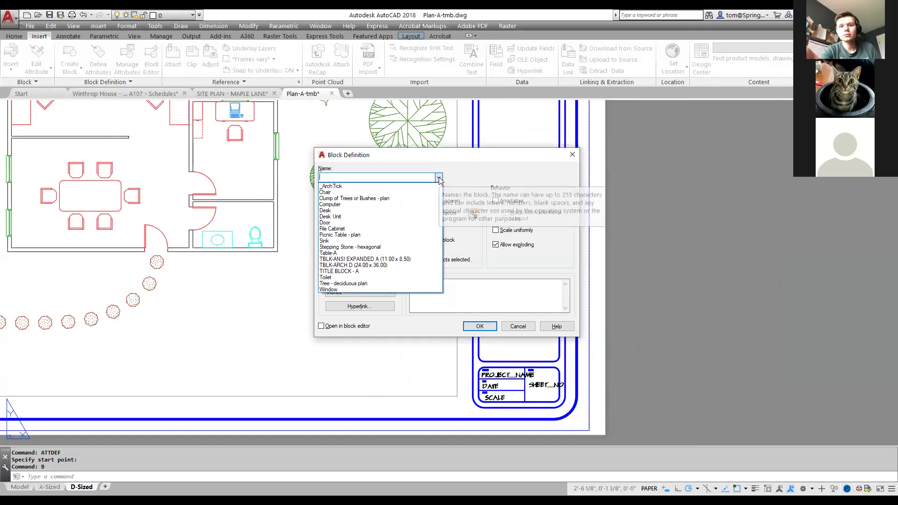
left_click(439, 179)
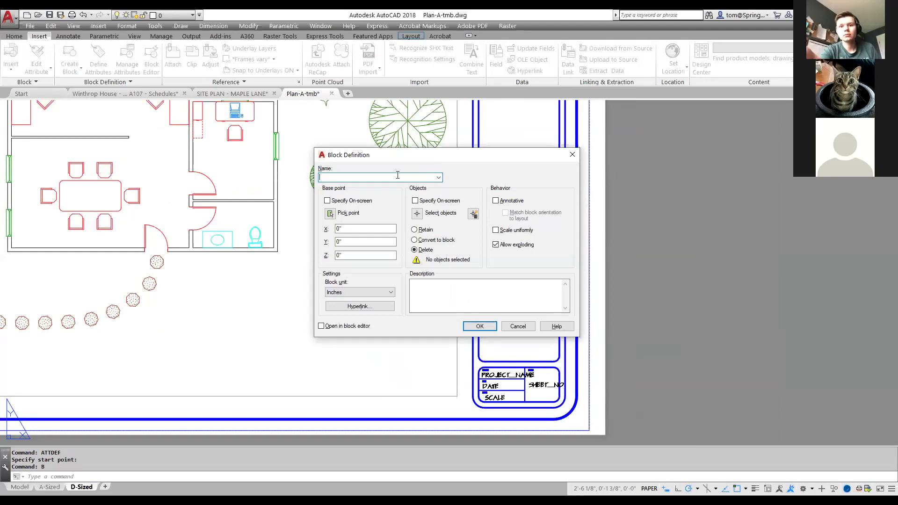
type("d")
key("BackSpace")
type("D")
key("BackSpace")
type("Title Blokc")
key("BackSpace")
key("BackSpace")
key("BackSpace")
type("ck D")
Set the block's base point at the lower-left corner of the title block's outermost border
left_click(330, 214)
scroll(326, 381, "down", 4)
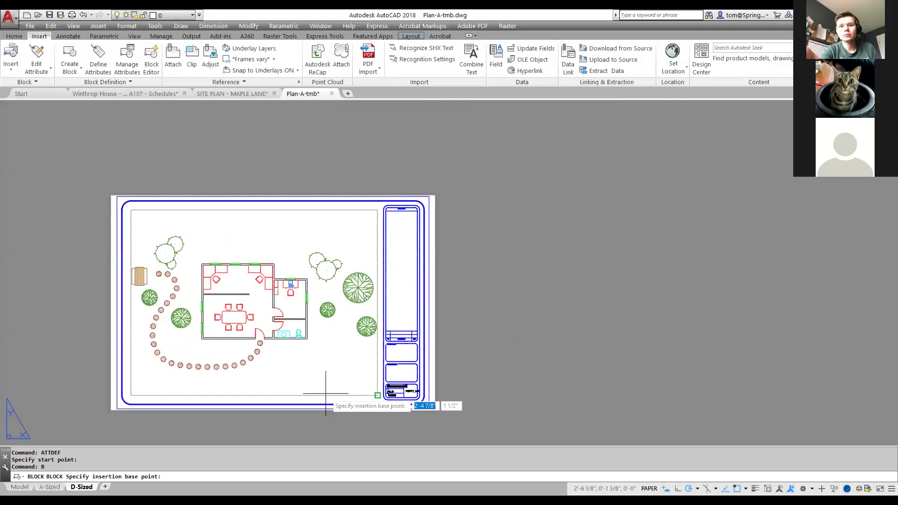
left_click(117, 409)
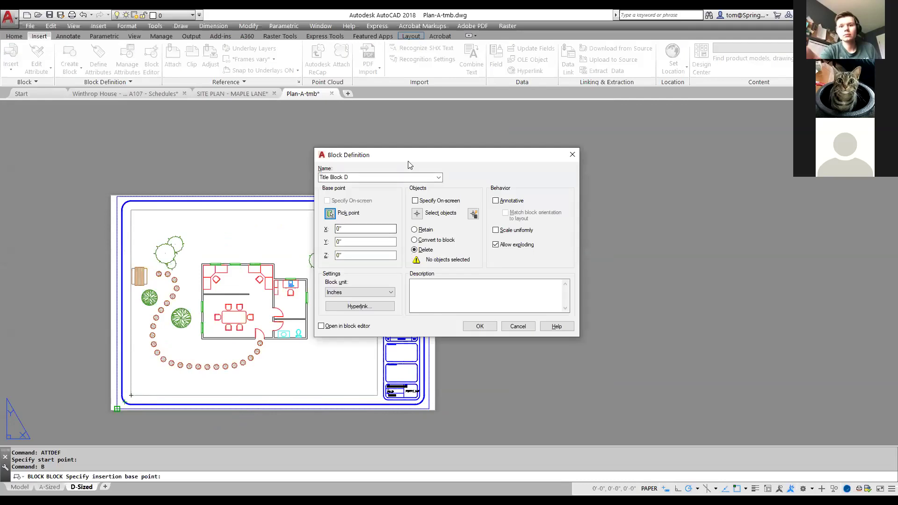
Choose the D-Sized title block border and the SHEET_NO, PROJECT_NAME, DATE and SCALE attributes as the block's objects
left_click(416, 213)
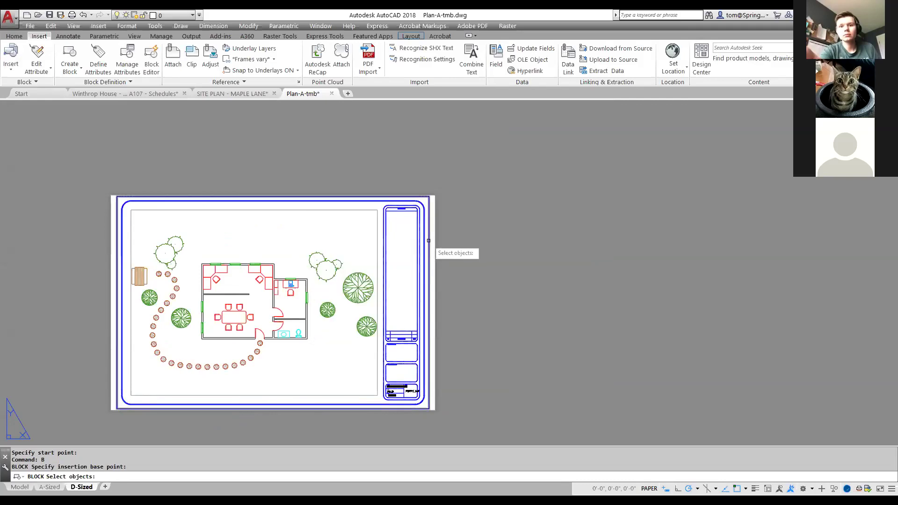
left_click(428, 240)
scroll(445, 420, "up", 6)
middle_click_drag(446, 420, 489, 304)
left_click(488, 305)
left_click(440, 296)
left_click(413, 315)
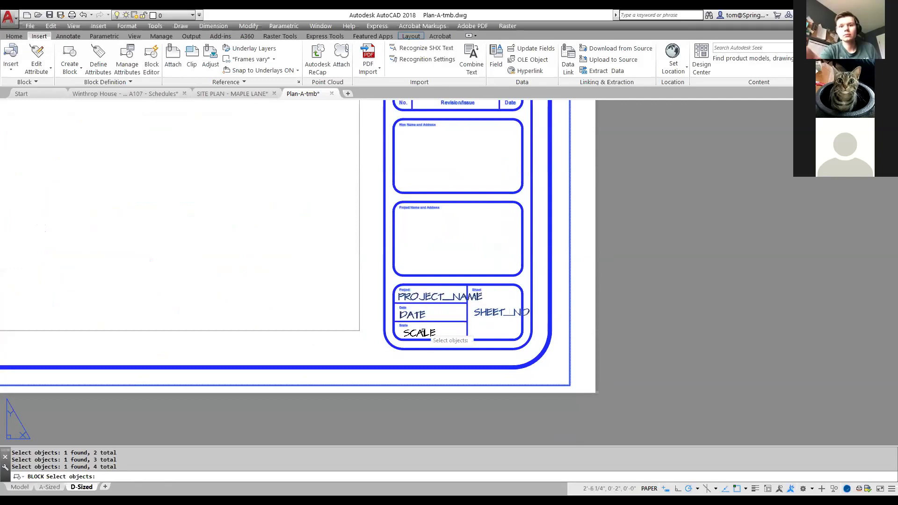
left_click(426, 333)
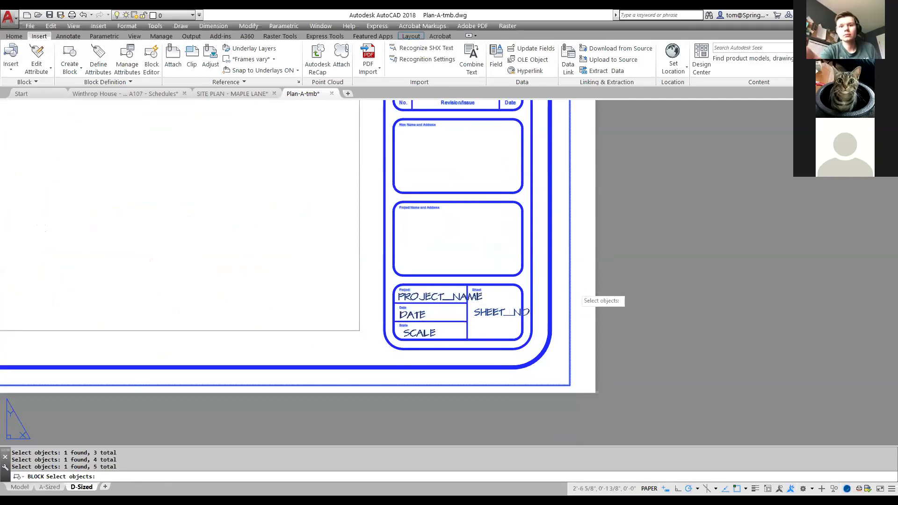
key("Return")
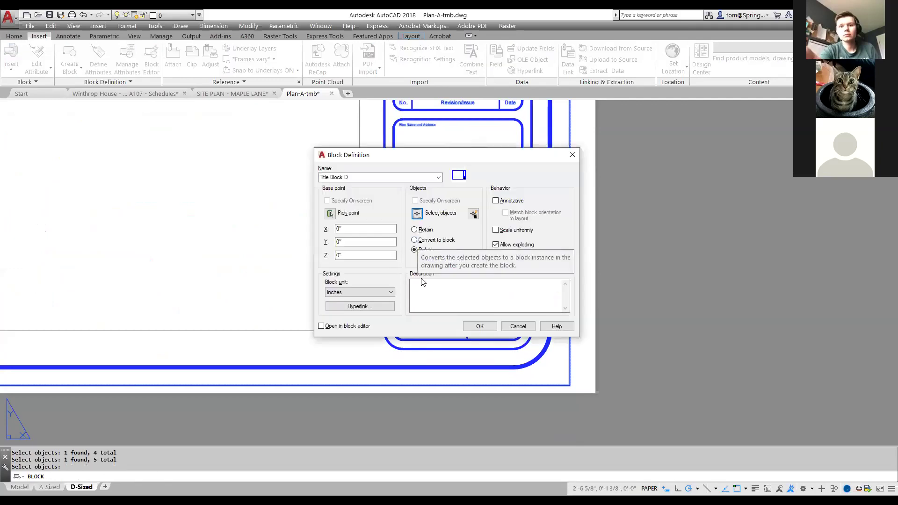
Finish the Title Block D block definition with the source objects deleted from the layout
left_click(483, 327)
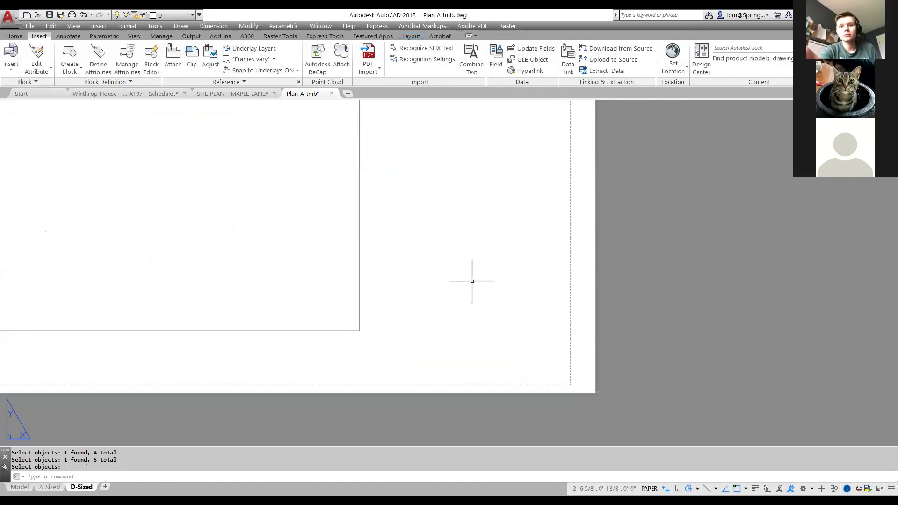
scroll(472, 282, "down", 3)
scroll(365, 262, "down", 1)
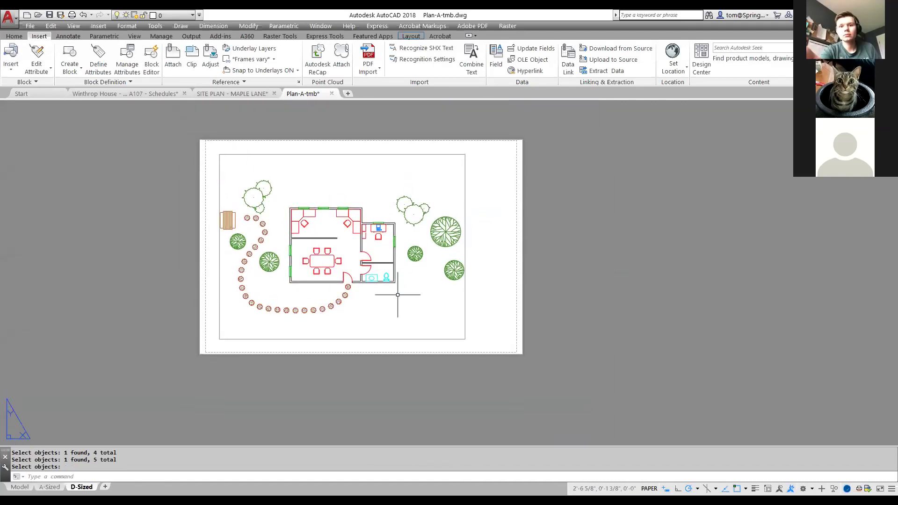
Make Border the current layer and insert Title Block D at the lower-left corner of the sheet's printable area, accepting the default rotation
left_click(193, 16)
left_click(169, 28)
type("I")
key("Return")
left_click(511, 198)
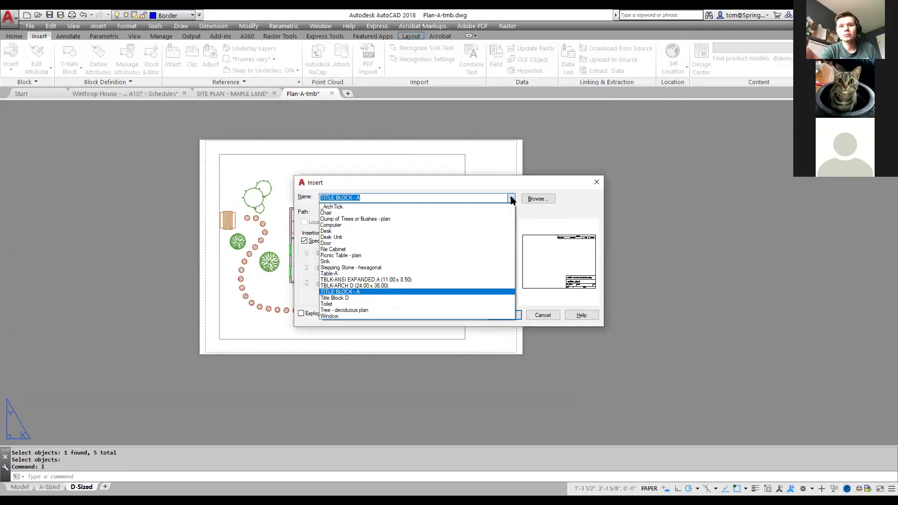
left_click(355, 298)
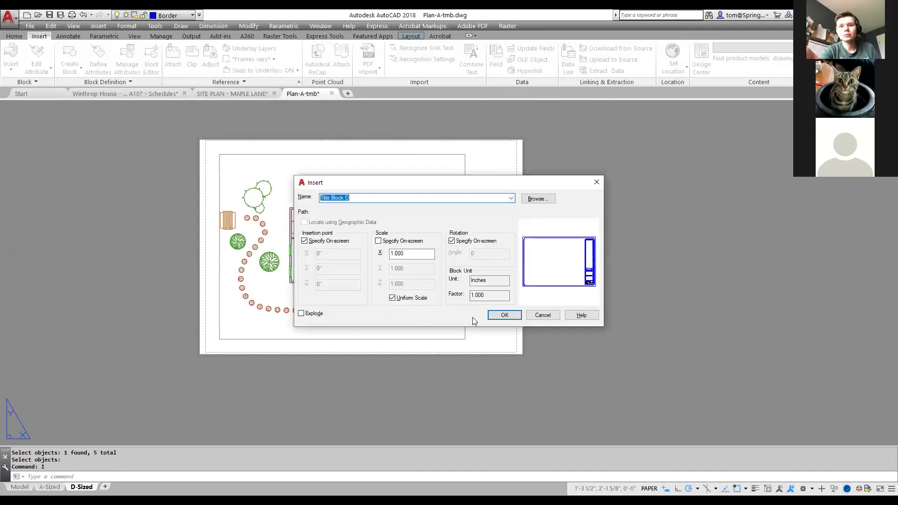
left_click(504, 315)
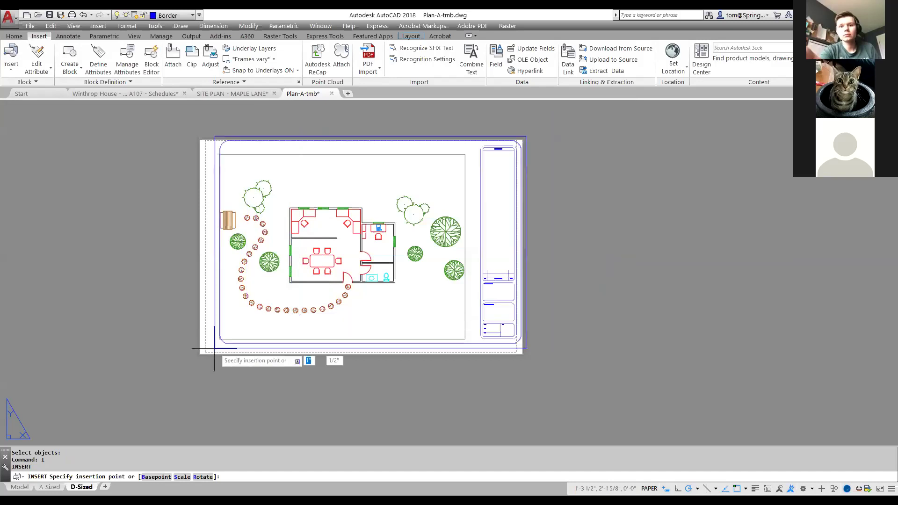
scroll(206, 350, "up", 5)
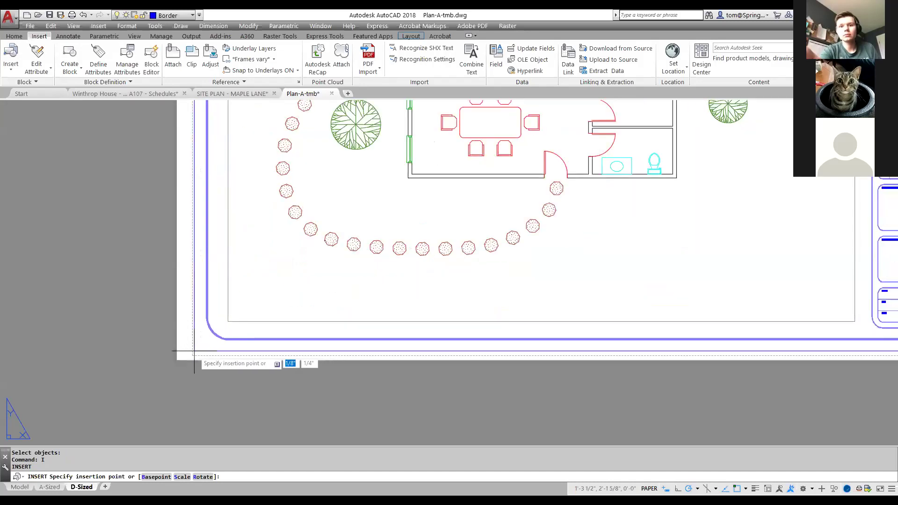
left_click(197, 351)
key("Return")
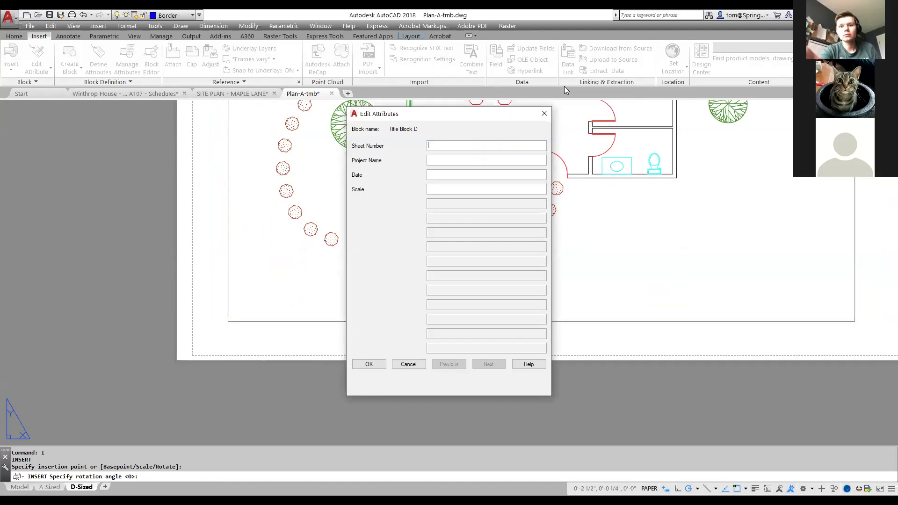
Fill in the title block's Sheet Number as S-1 and its Project Name as Site Plan
type("1")
left_click(487, 160)
type("s-1")
left_click(434, 146)
type("S-1")
left_click_drag(457, 160, 427, 161)
type("SitePlan")
left_click(436, 160)
Fill in the Date as 4/2020 and the Scale as 1/4" = 1', and complete the title block insertion
left_click(431, 174)
type("4/22/")
key("BackSpace")
key("BackSpace")
key("BackSpace")
type("2020")
key("Return")
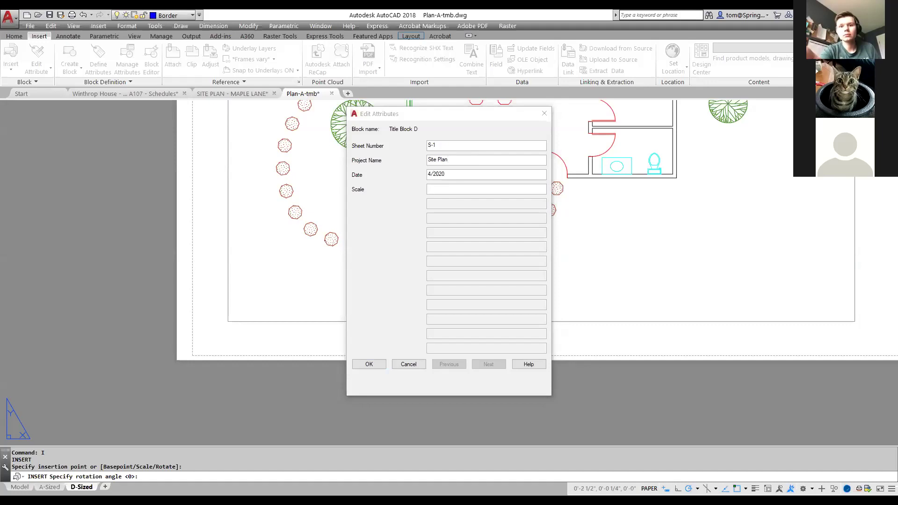
left_click(442, 189)
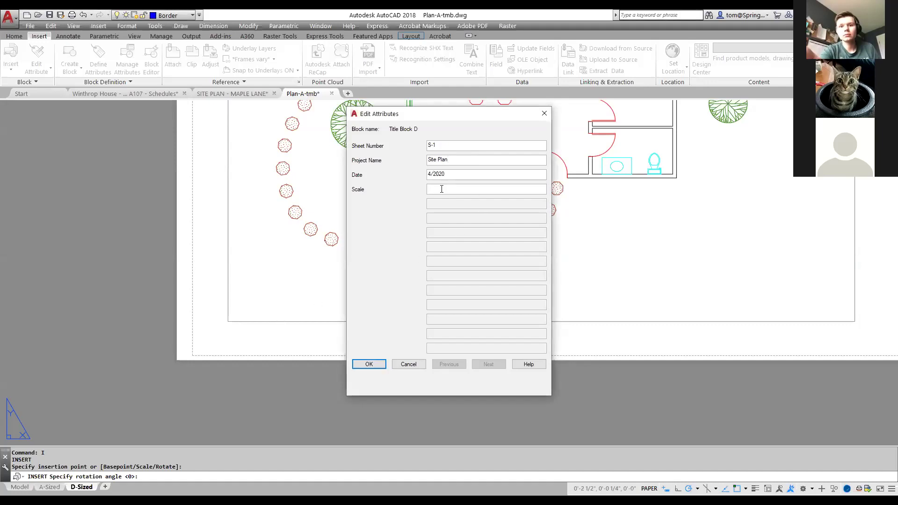
type("1/4\" = 1'")
left_click(370, 366)
scroll(566, 357, "down", 3)
scroll(545, 351, "up", 3)
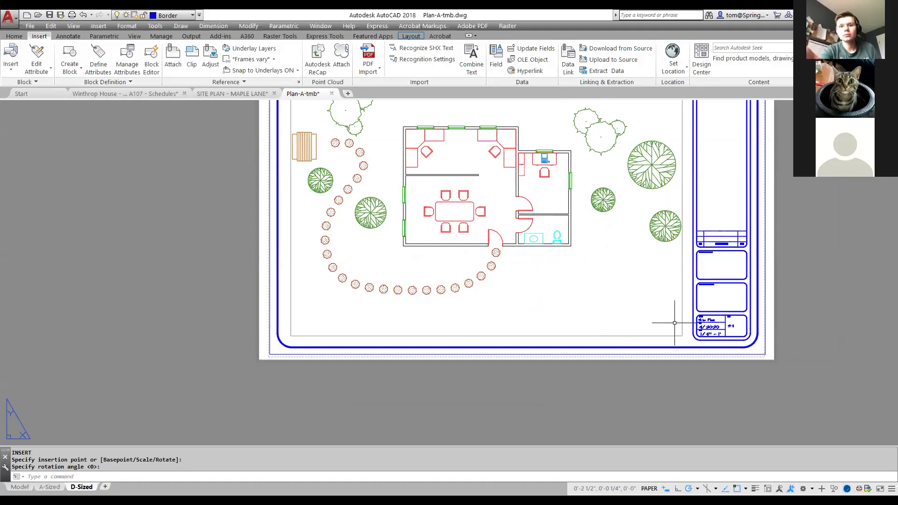
scroll(721, 330, "up", 4)
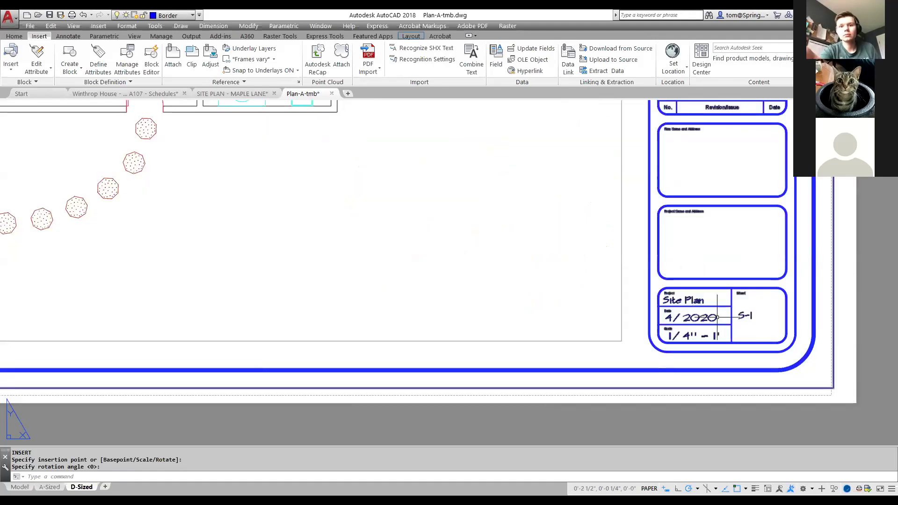
scroll(718, 318, "down", 6)
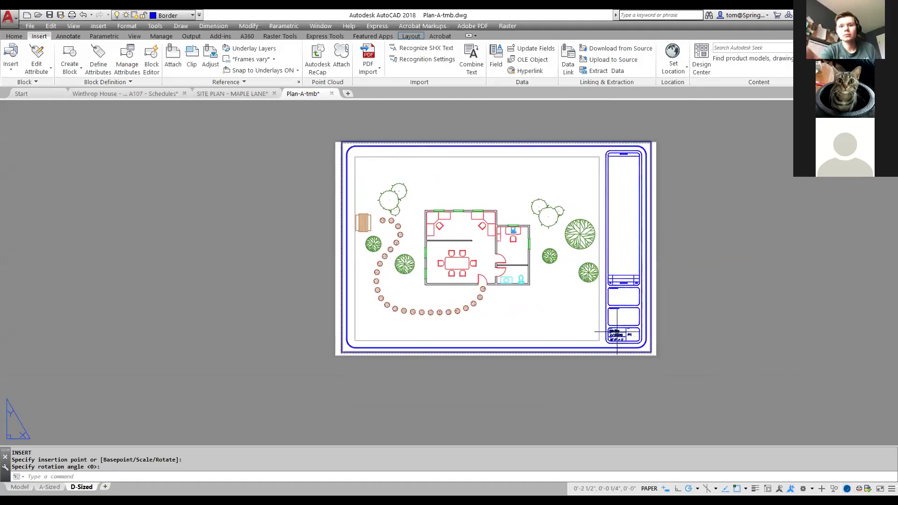
Activate the D-Sized plan viewport, set its scale to 1/4" = 1'-0", and return to paper space
scroll(619, 328, "up", 2)
left_click(553, 314)
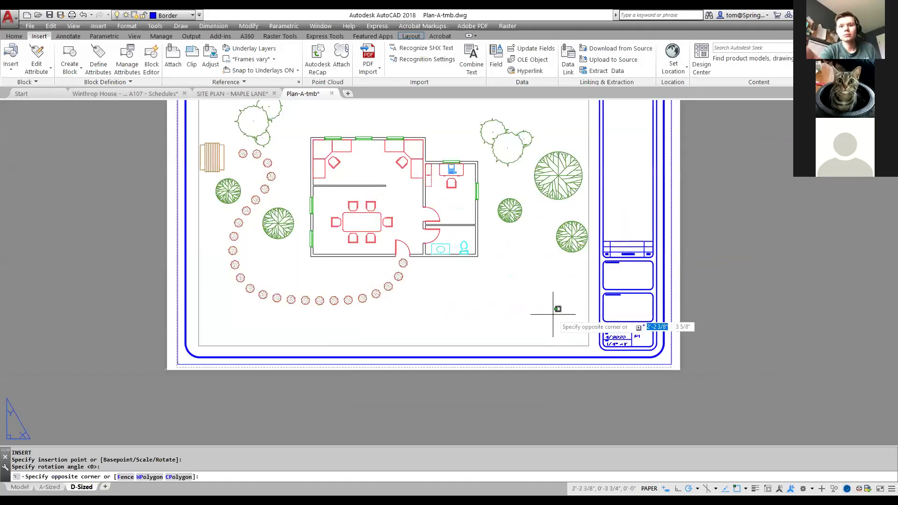
double_click(555, 312)
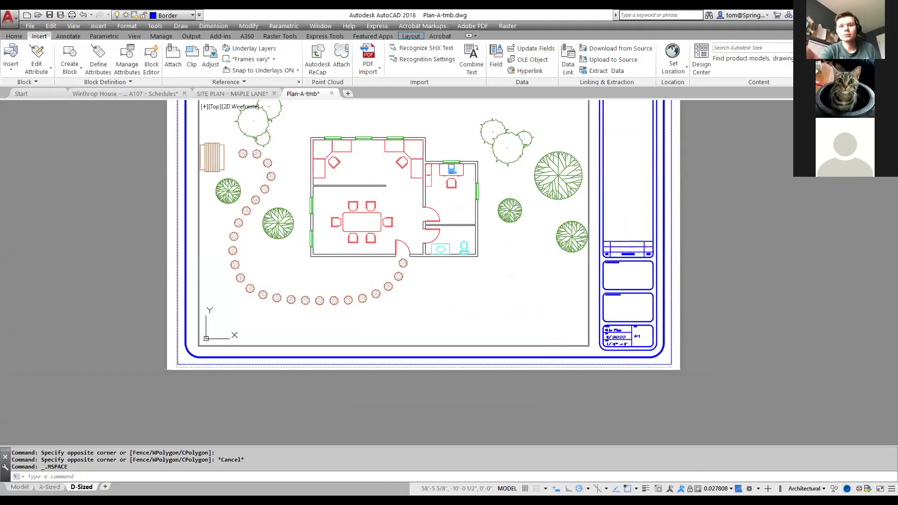
left_click(732, 489)
scroll(715, 470, "down", 2)
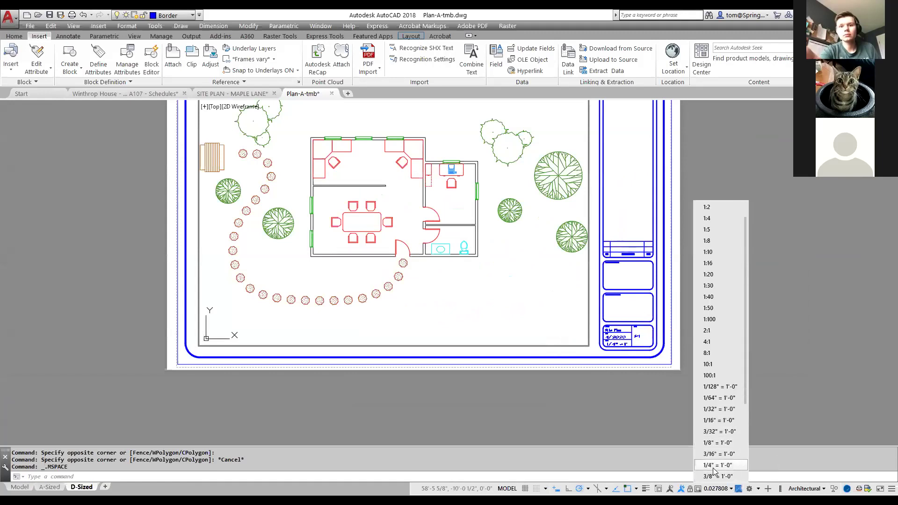
left_click(715, 467)
double_click(595, 397)
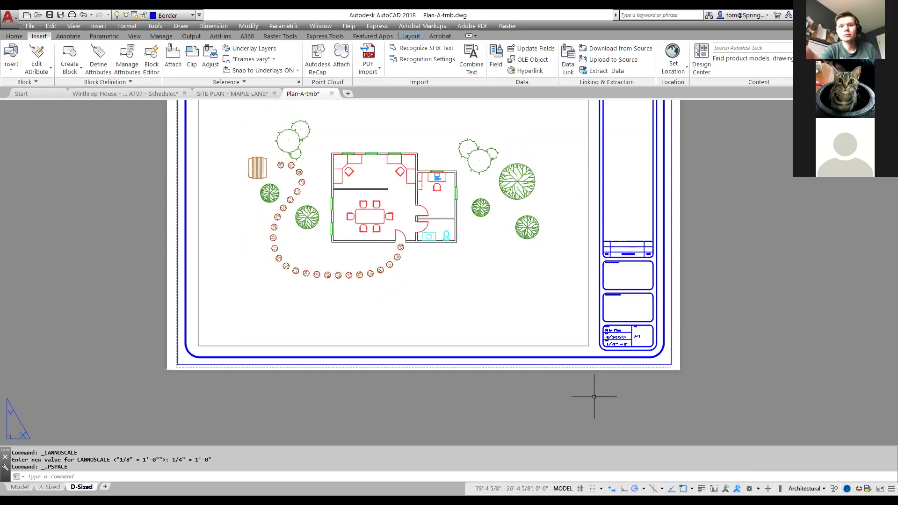
middle_click_drag(594, 397, 581, 447)
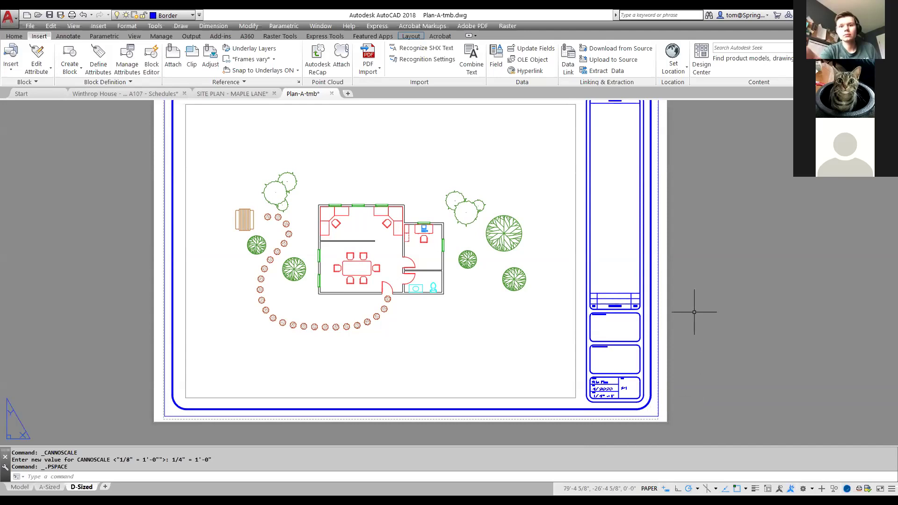
middle_click_drag(694, 313, 697, 328)
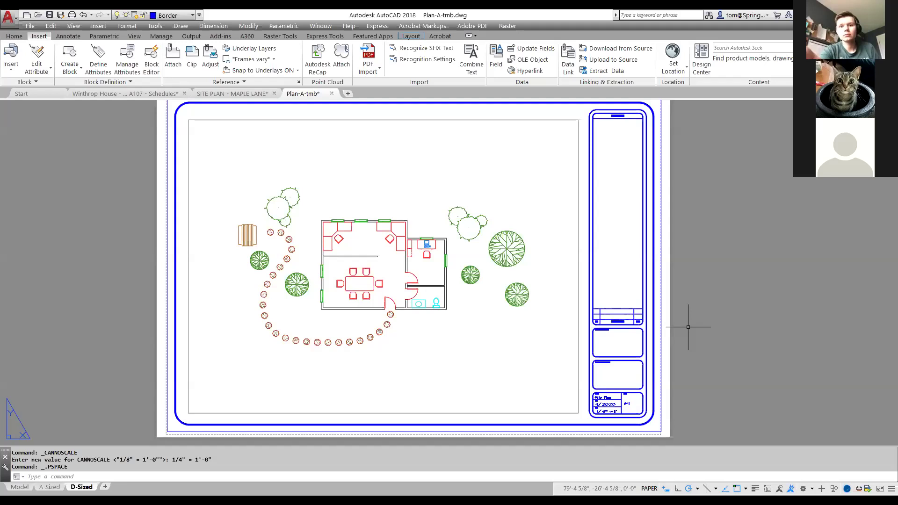
Reactivate the plan viewport, try the scales 1/128", 1/64" and 1/16" = 1'-0", and return it to 1/4" = 1'-0"
double_click(412, 188)
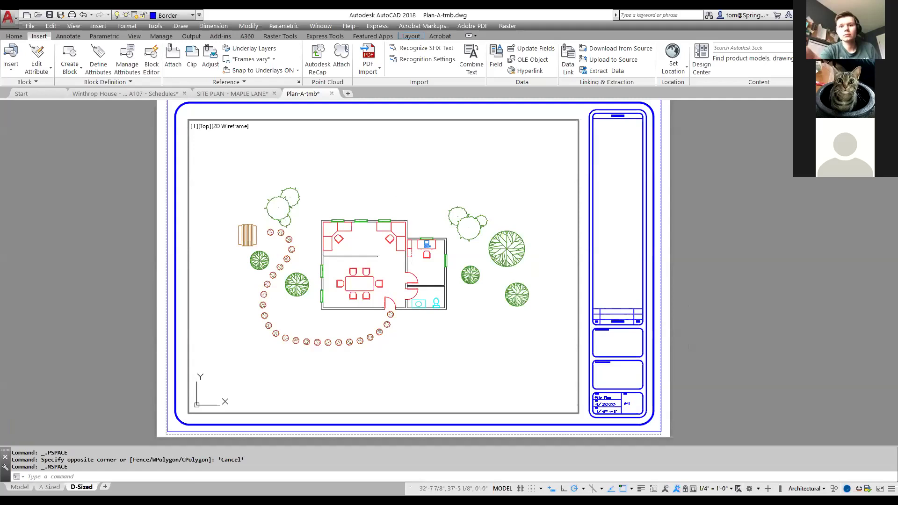
left_click(731, 489)
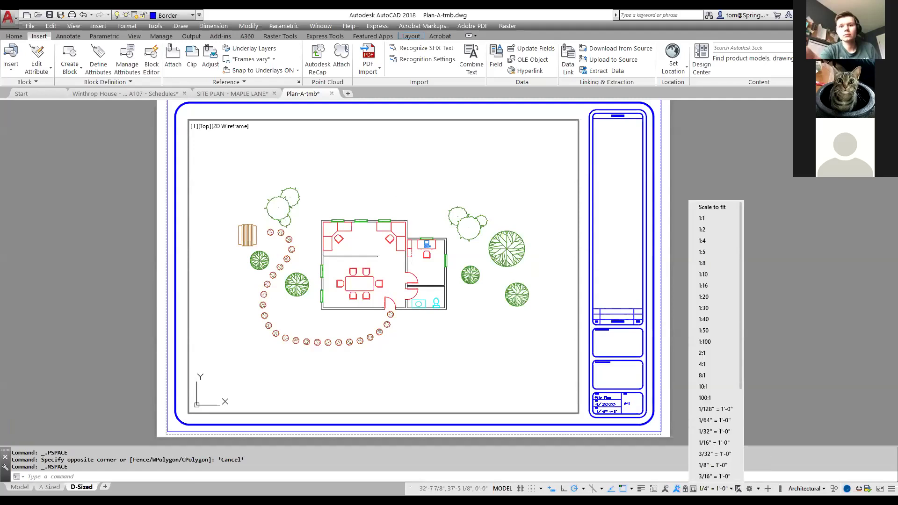
left_click(716, 409)
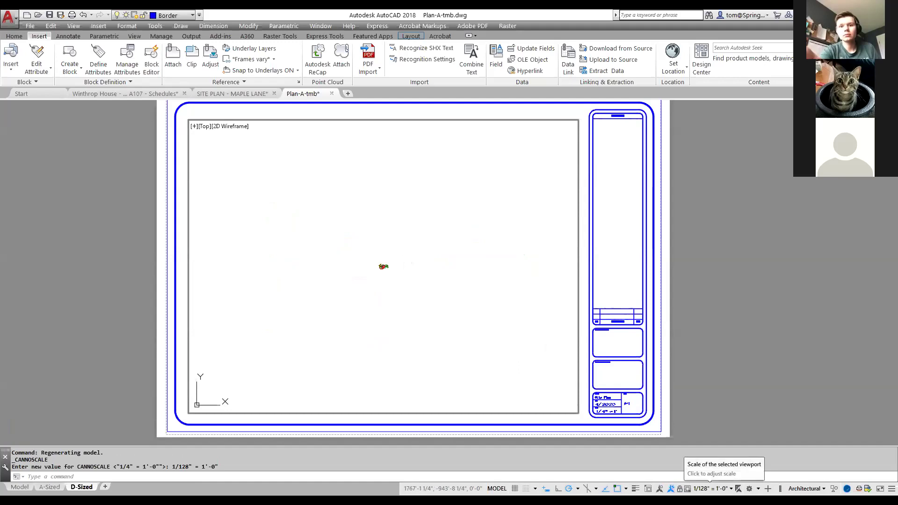
left_click(732, 490)
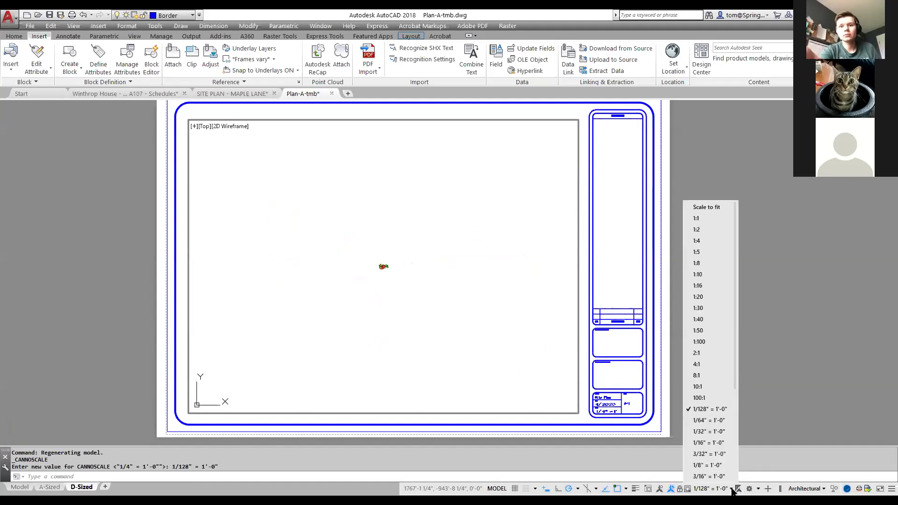
left_click(722, 422)
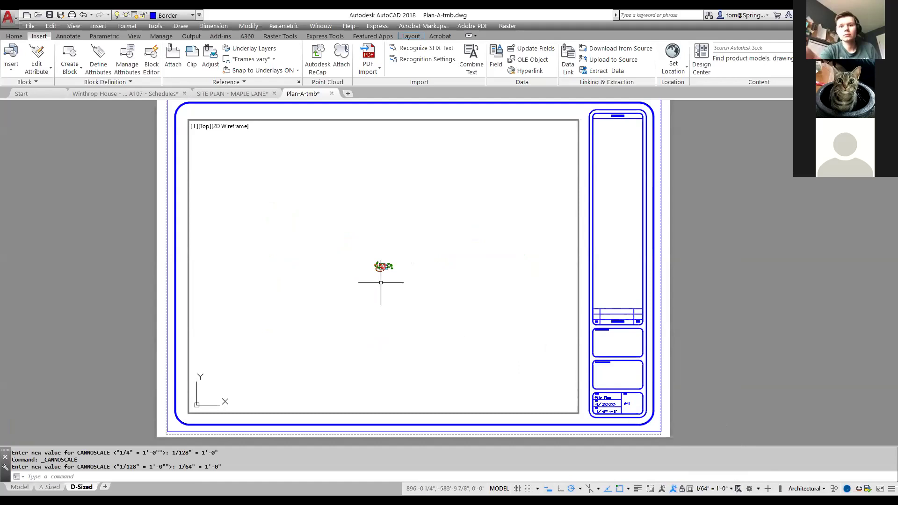
left_click(731, 490)
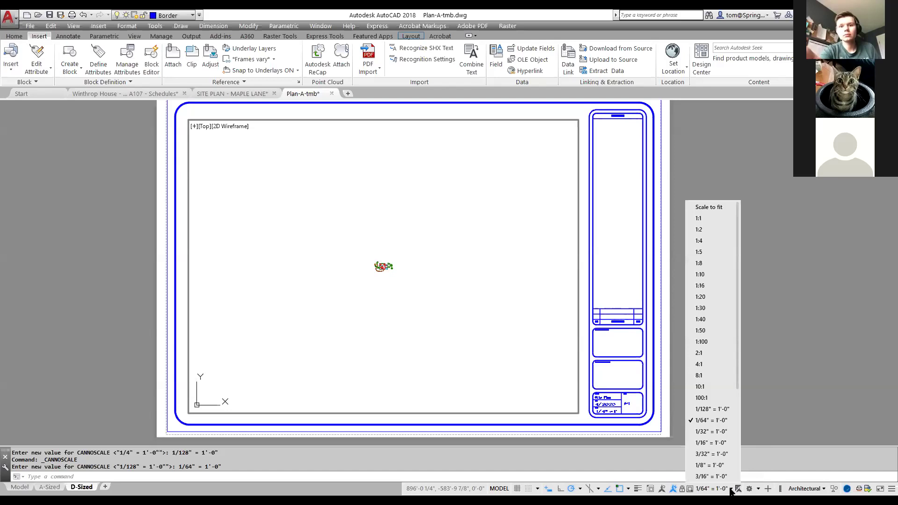
left_click(724, 443)
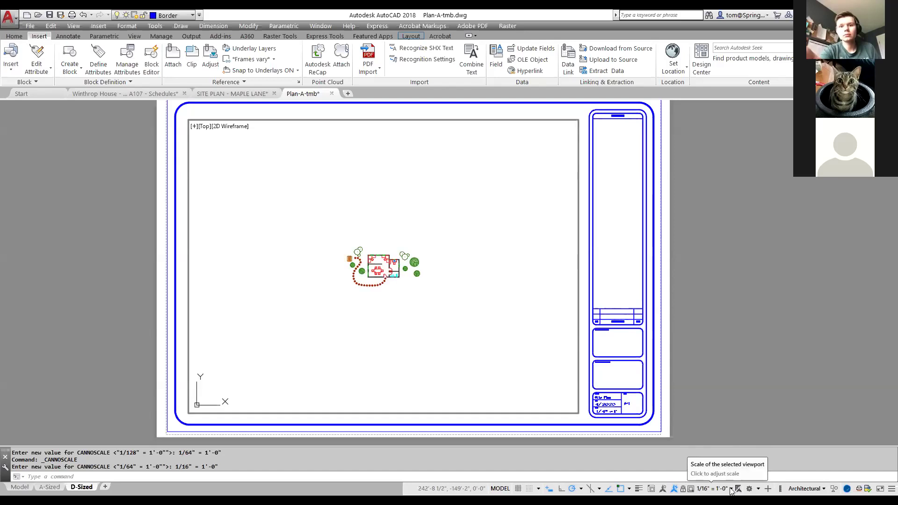
left_click(714, 488)
scroll(716, 457, "down", 1)
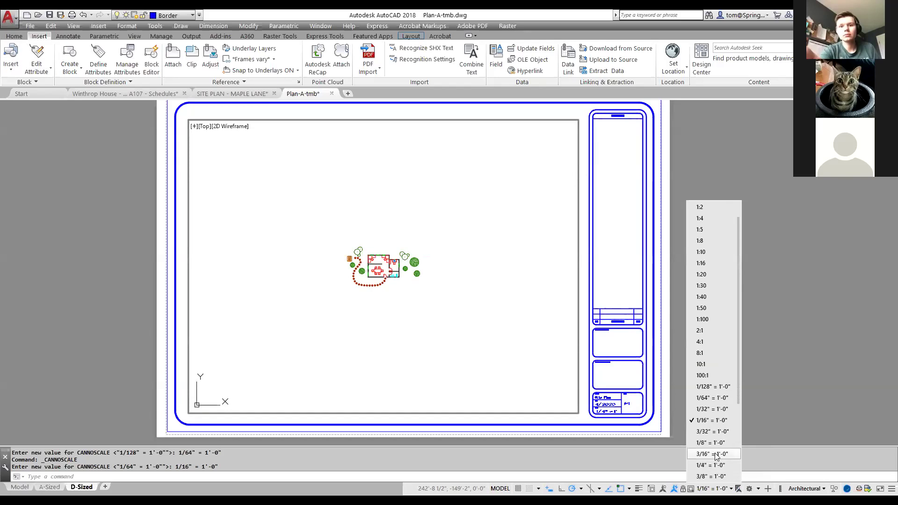
left_click(711, 465)
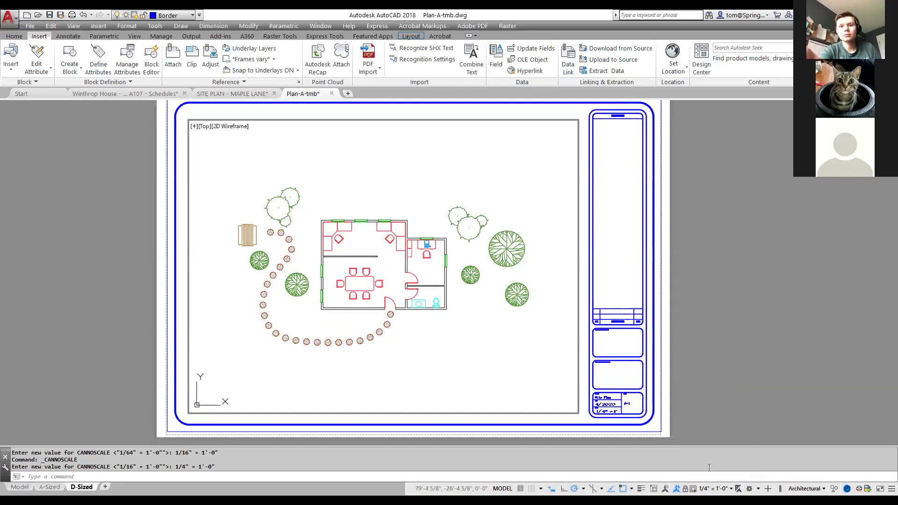
Try the plan viewport at 3/8" = 1'-0" and restore its scale to 1/4" = 1'-0"
left_click(720, 489)
scroll(730, 472, "down", 1)
left_click(721, 477)
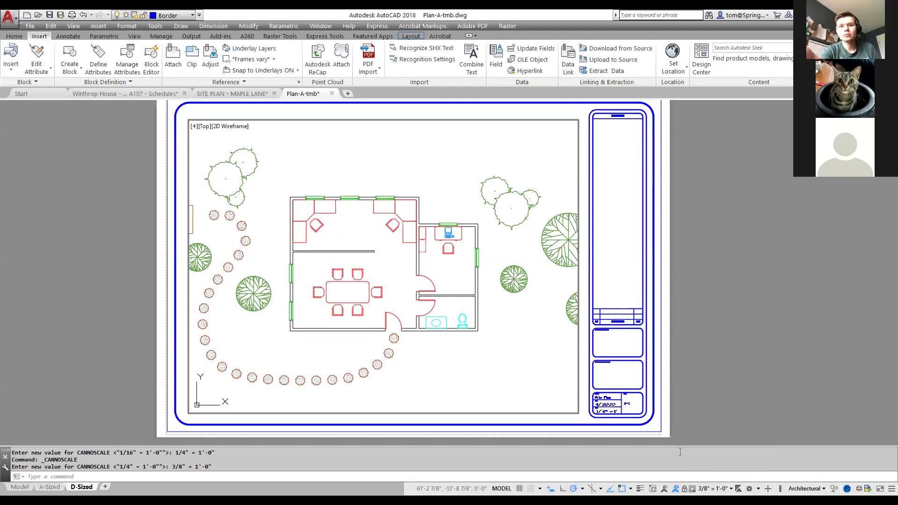
left_click(731, 489)
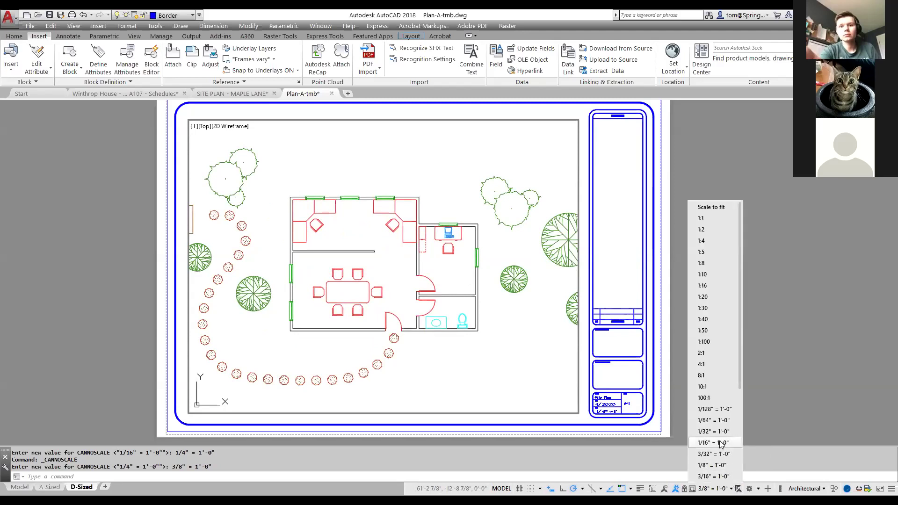
left_click(718, 465)
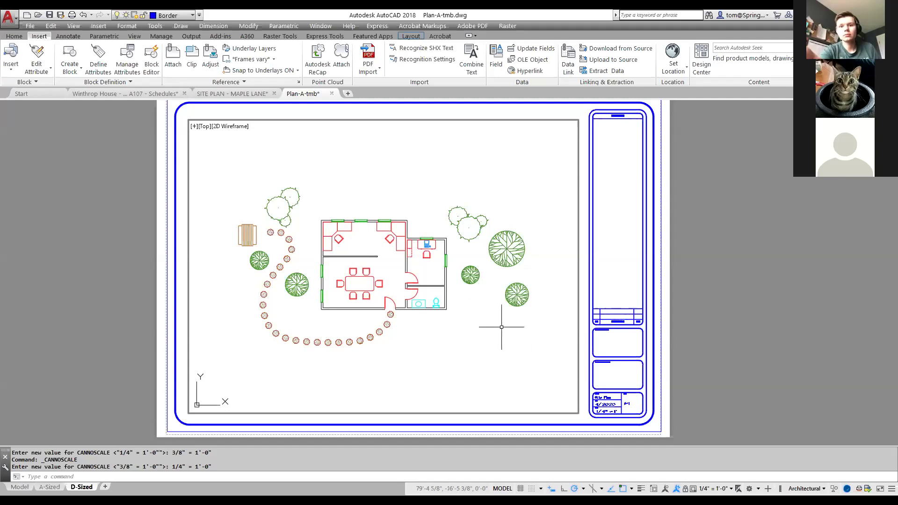
Set the active plan viewport's scale to 3/8" = 1'-0"
left_click(730, 489)
scroll(716, 475, "down", 2)
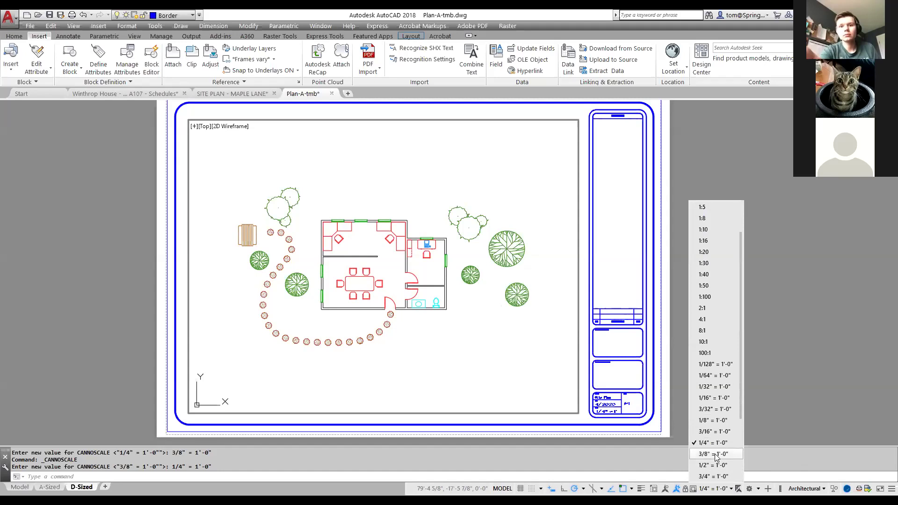
left_click(715, 454)
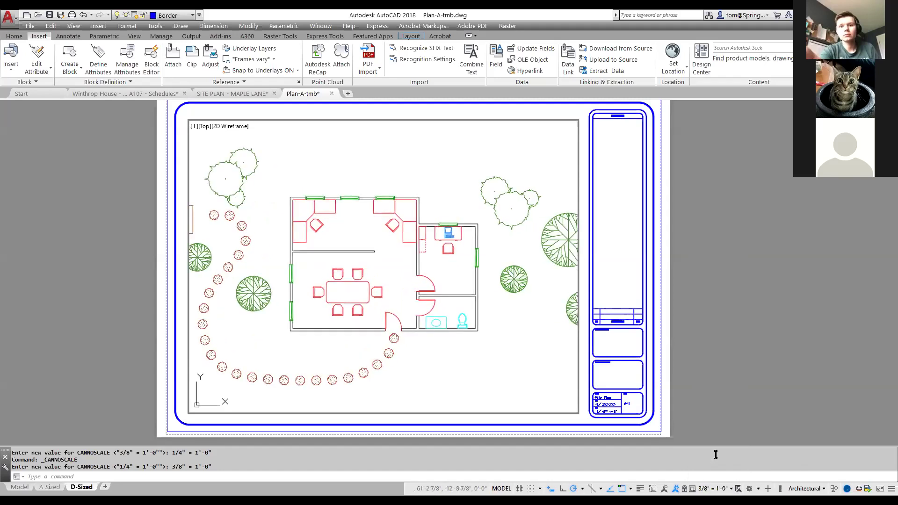
Turn off the Planting layer and shift the plan to the right within the viewport to bring the whole picnic table inside
left_click(192, 15)
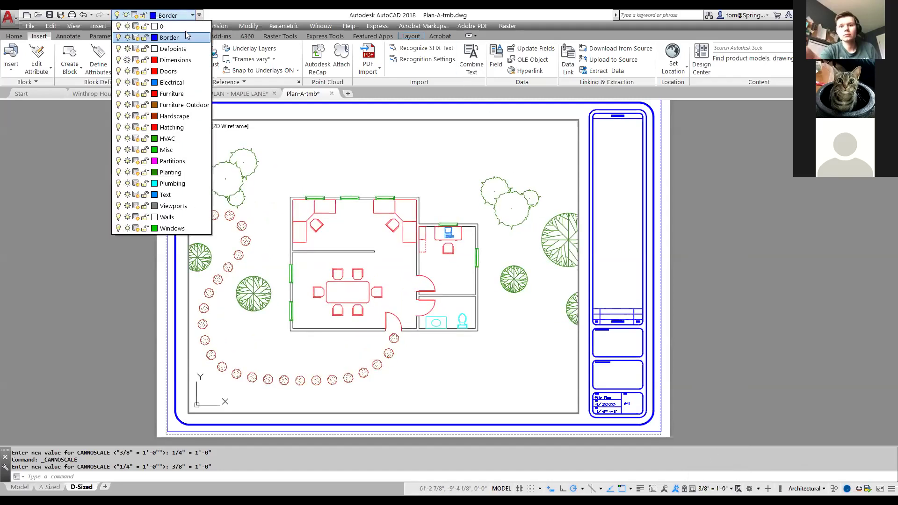
left_click(117, 172)
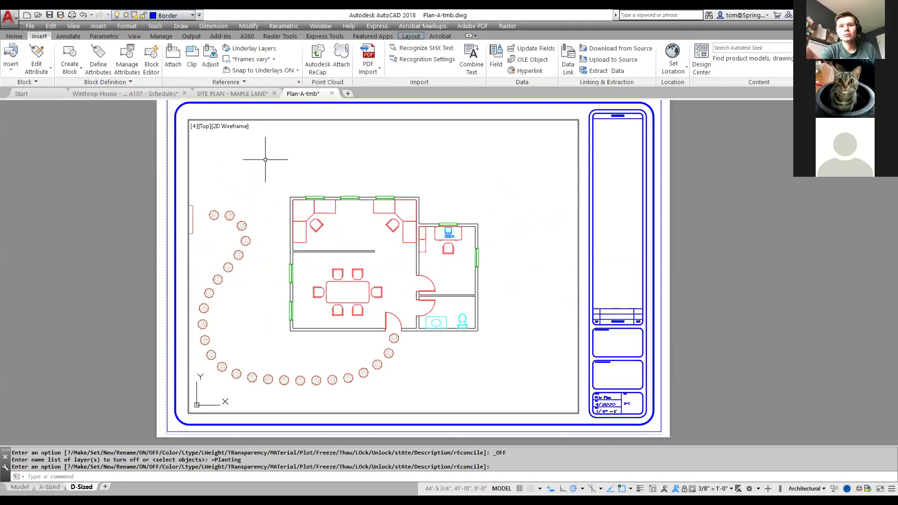
left_click(302, 157)
left_click(291, 170)
middle_click_drag(291, 170, 340, 164)
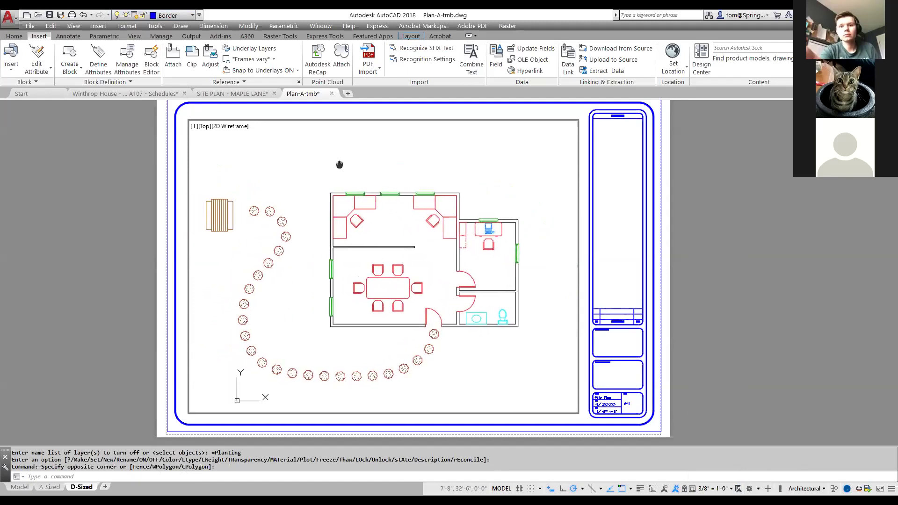
Return from the D-Sized plan viewport to paper space and turn the Planting layer back on
double_click(119, 160)
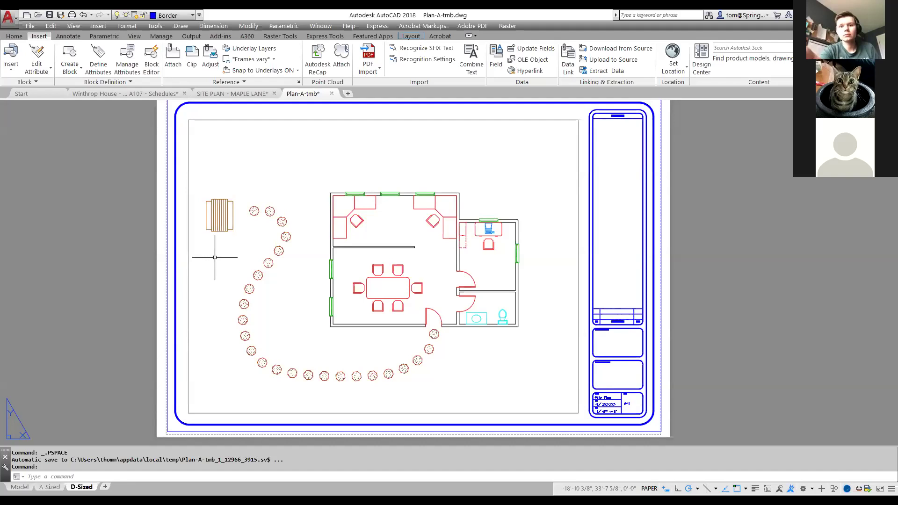
left_click(192, 16)
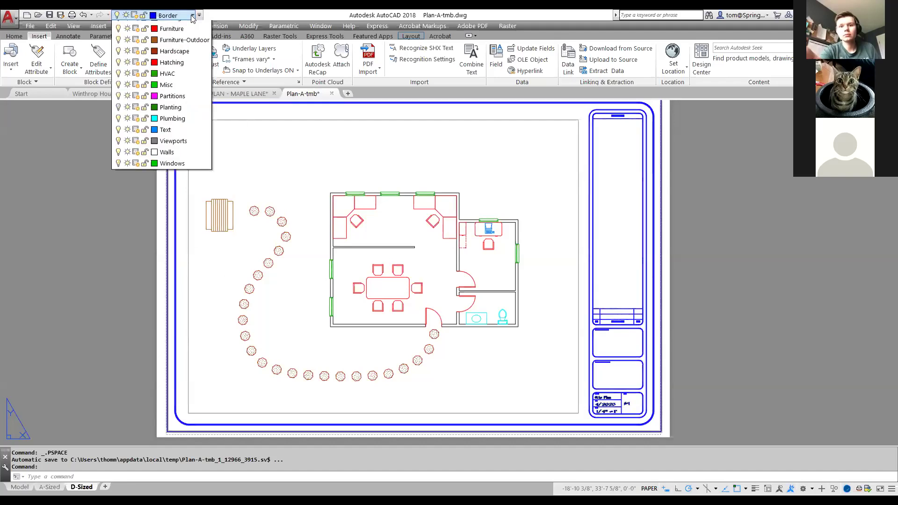
left_click(118, 172)
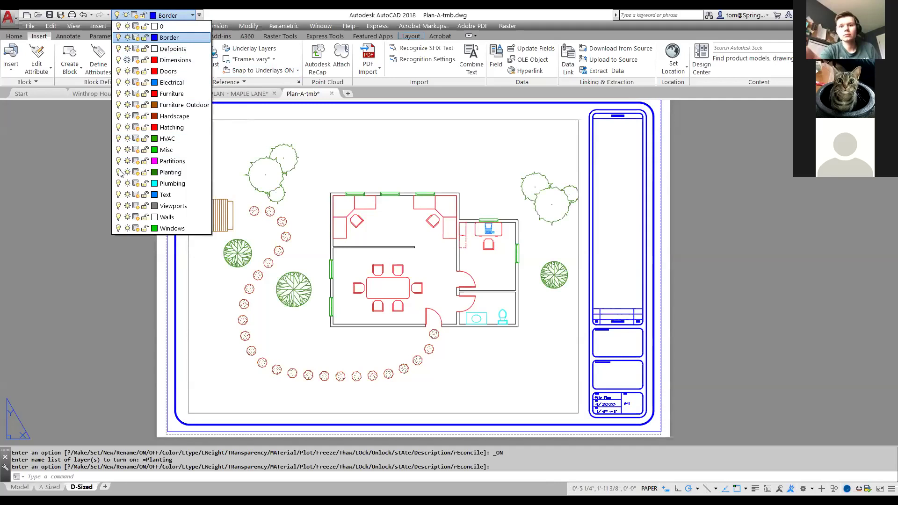
Toggle the visibility of the Hardscape, Furniture, Doors and Windows layers off and back on
left_click(118, 117)
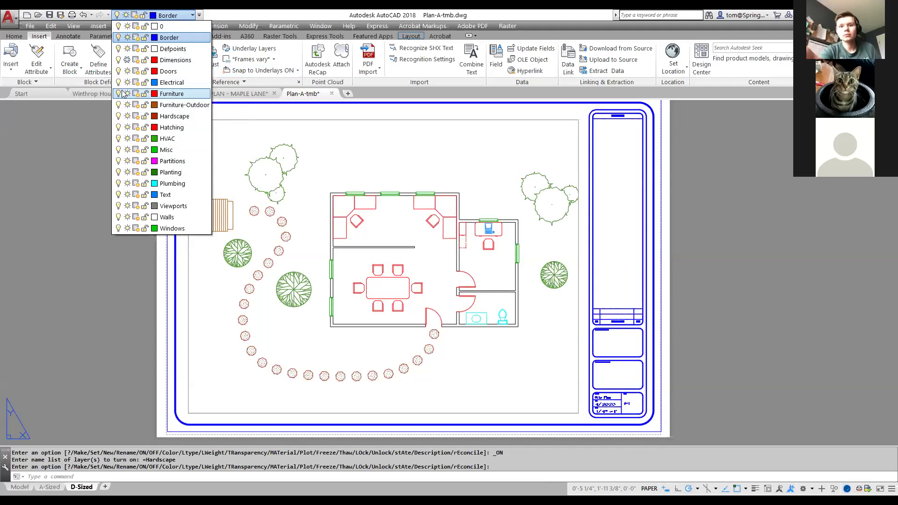
left_click(119, 95)
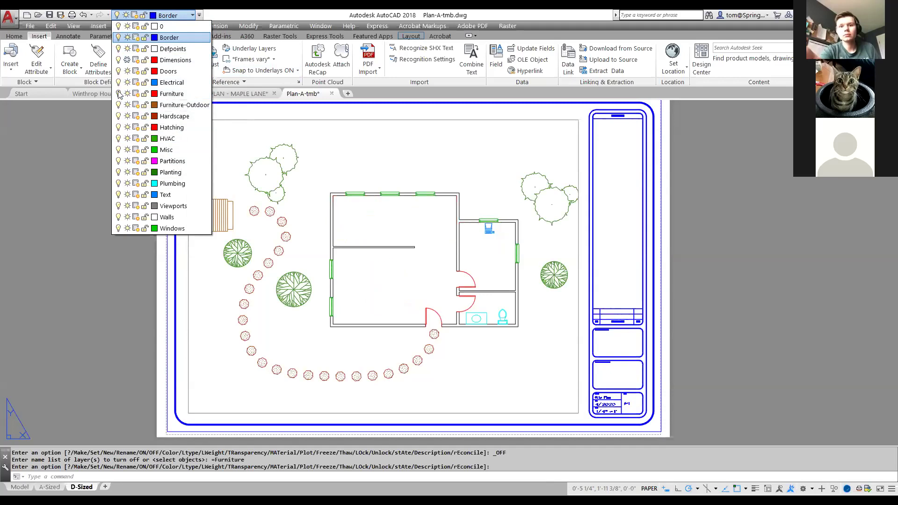
left_click(119, 94)
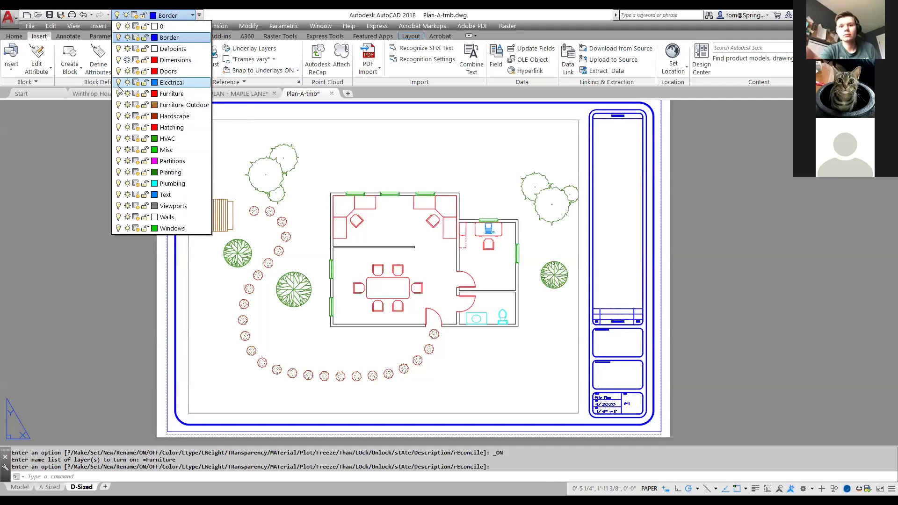
left_click(119, 72)
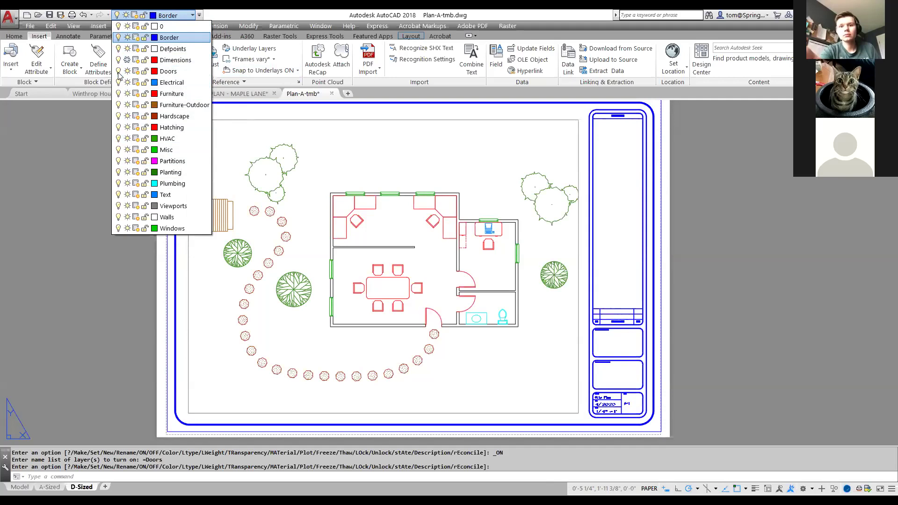
left_click(119, 230)
left_click(118, 229)
left_click(414, 149)
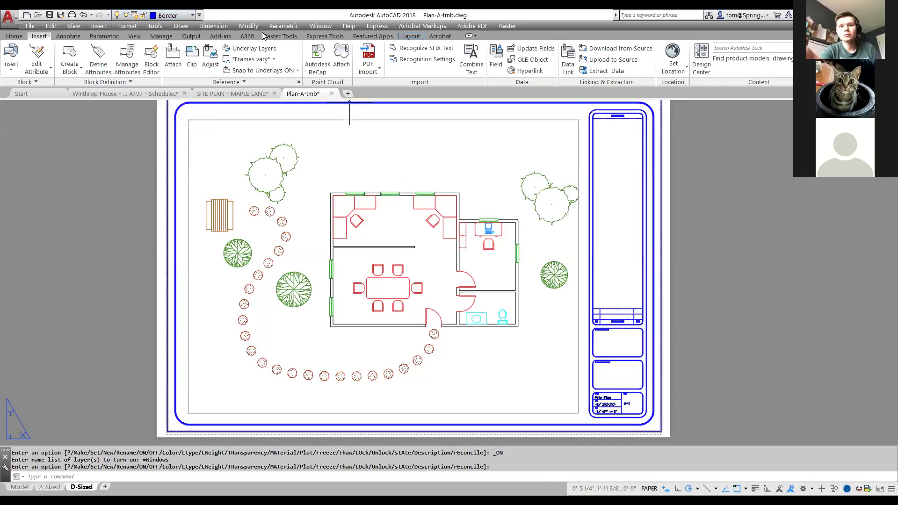
Freeze the Planting layer
left_click(193, 16)
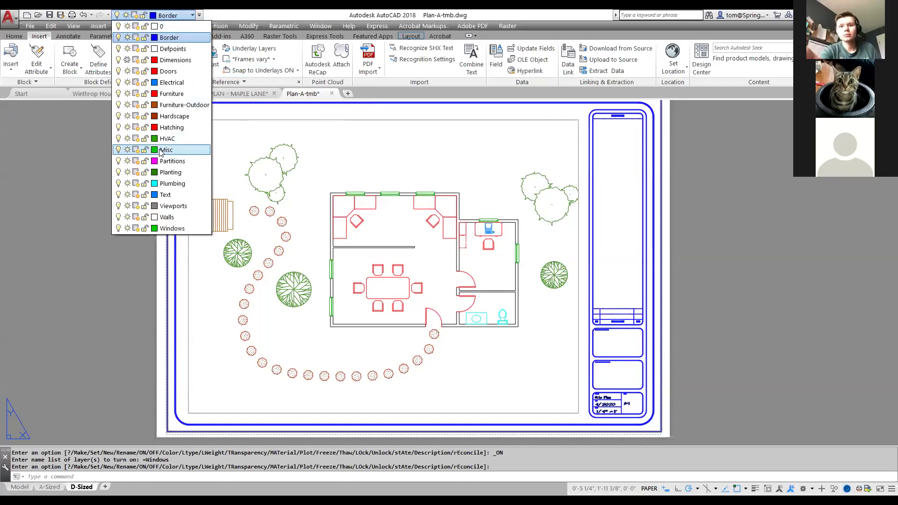
left_click(127, 172)
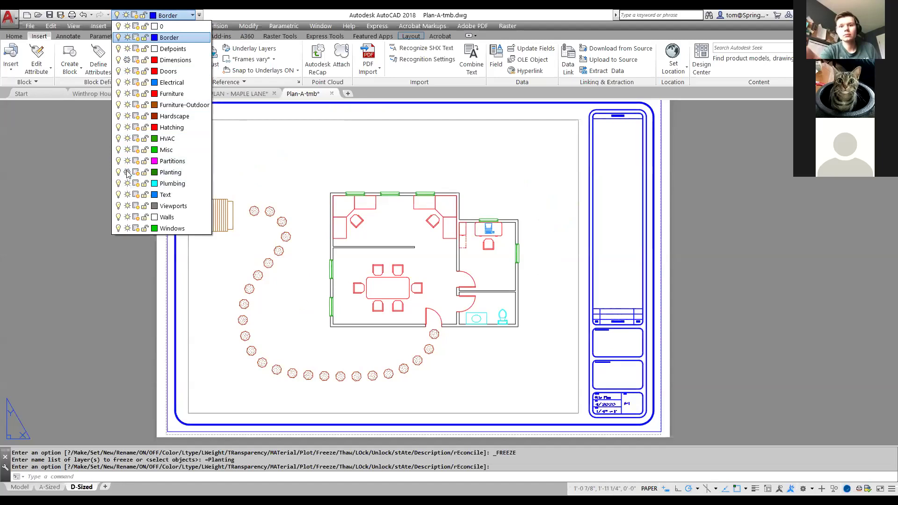
left_click(287, 140)
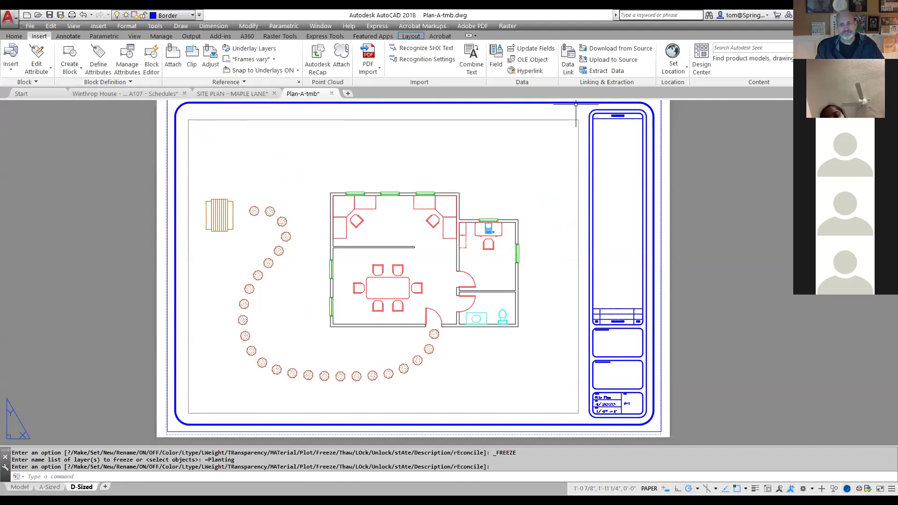
Switch to model space and save the drawing on the Desktop as "SITE PLAN - MAPLE LANE" followed by a hyphen and the drafter's surname
left_click(20, 488)
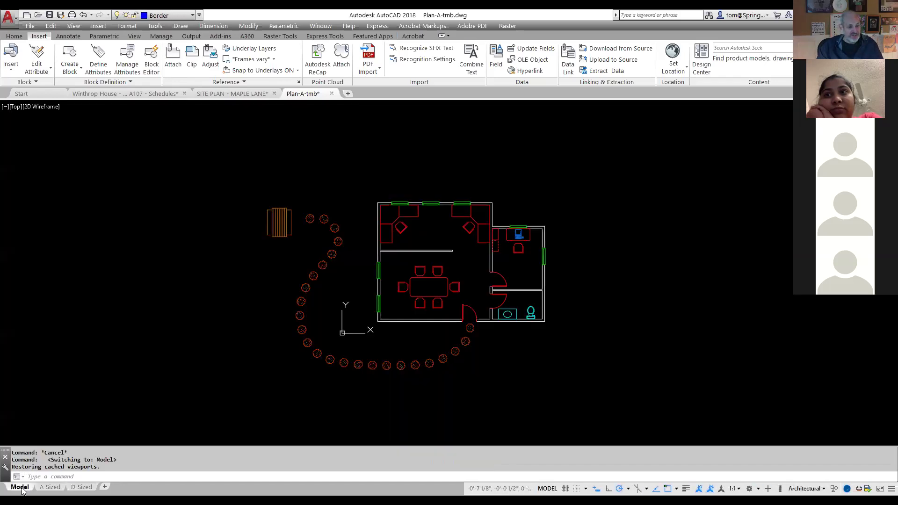
left_click(60, 15)
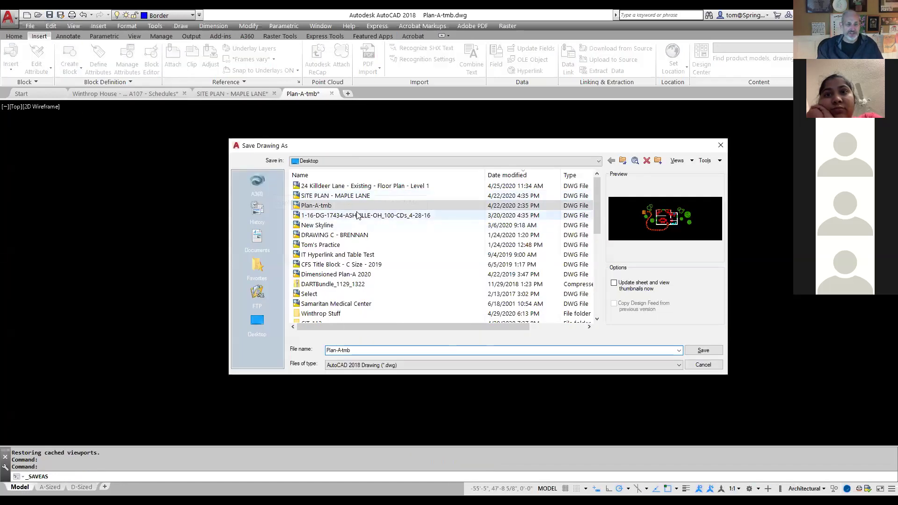
left_click(356, 197)
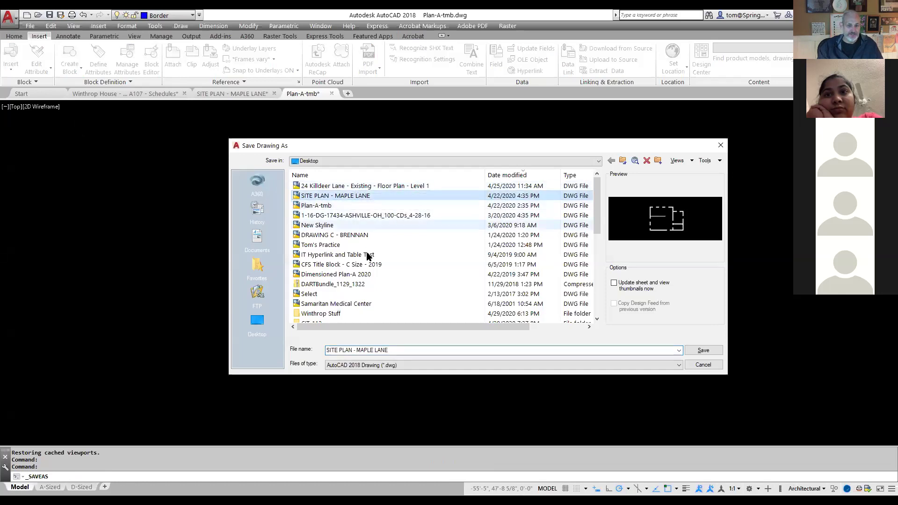
left_click(415, 351)
left_click(417, 351)
type("-")
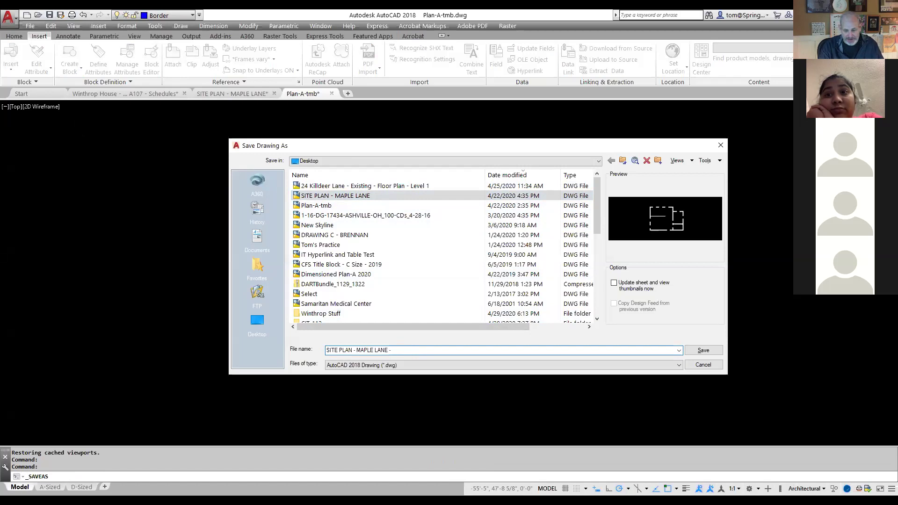
type("NNAN")
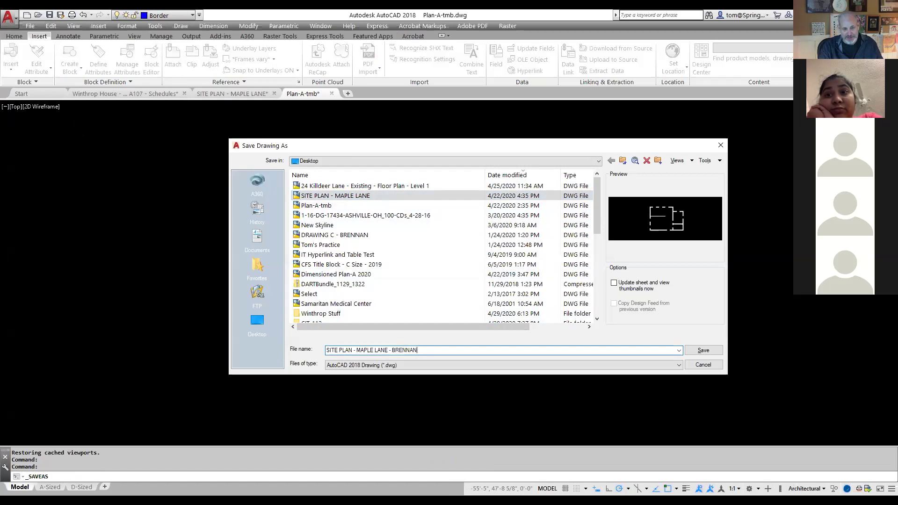
key("Return")
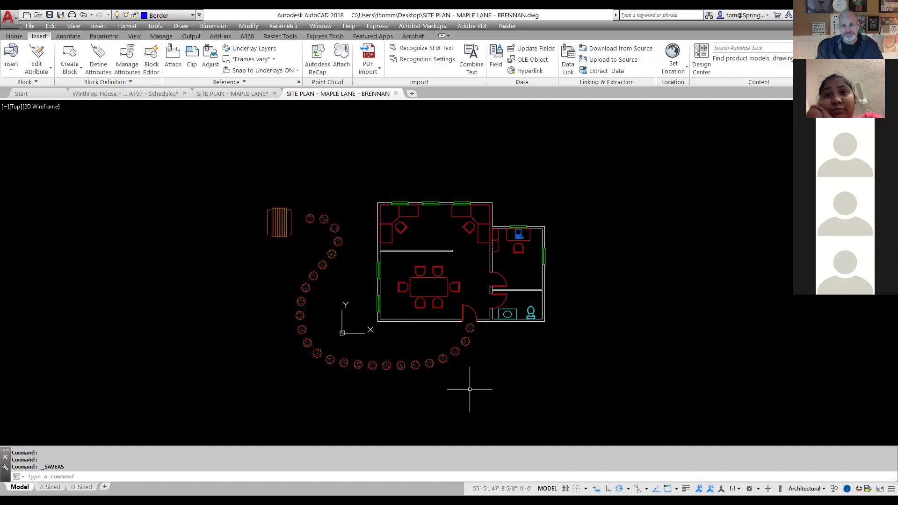
Review the saved drawing's model space and its A-Sized and D-Sized layouts
left_click(81, 487)
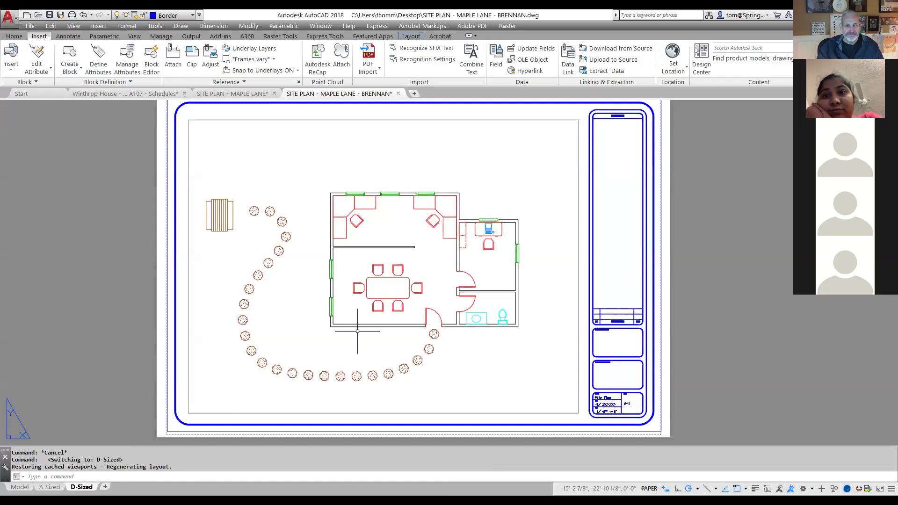
left_click(18, 488)
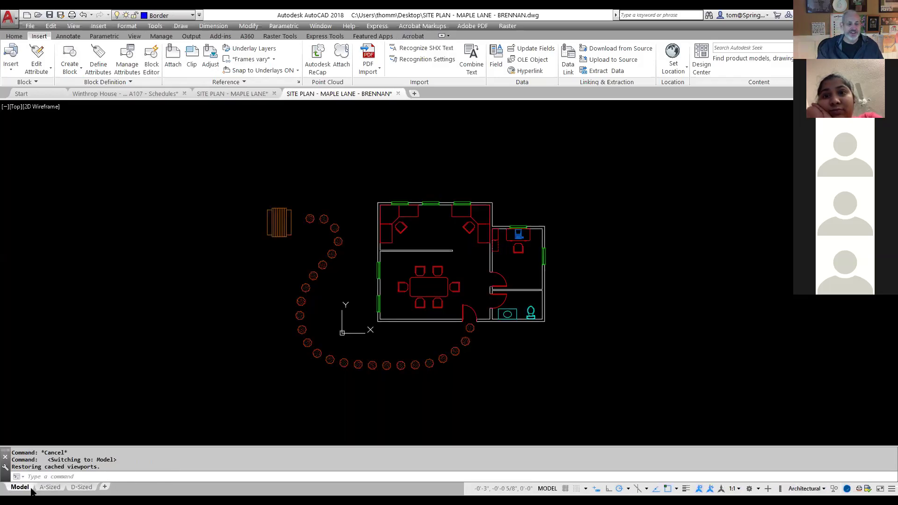
left_click(59, 488)
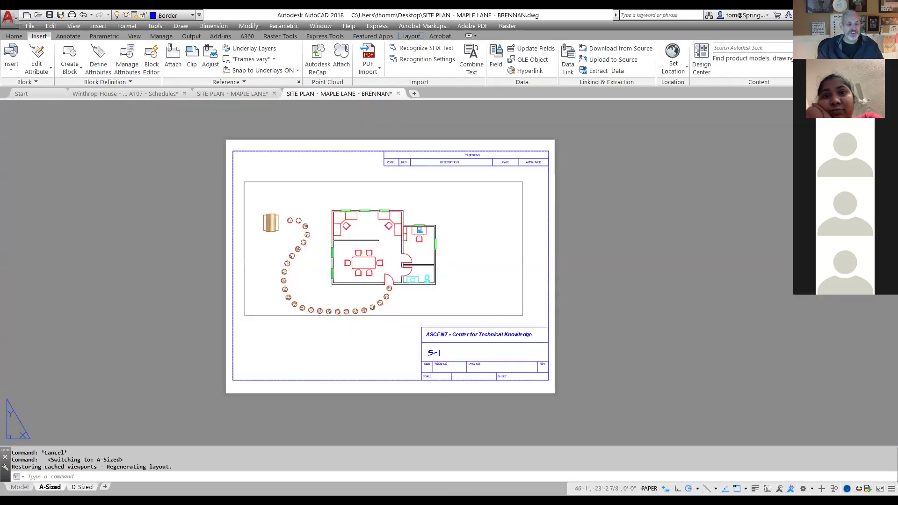
left_click(83, 488)
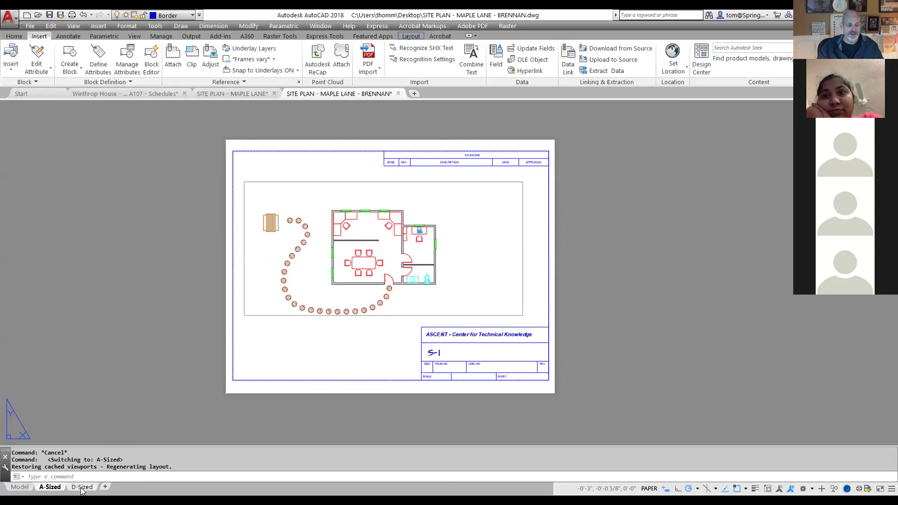
left_click(49, 488)
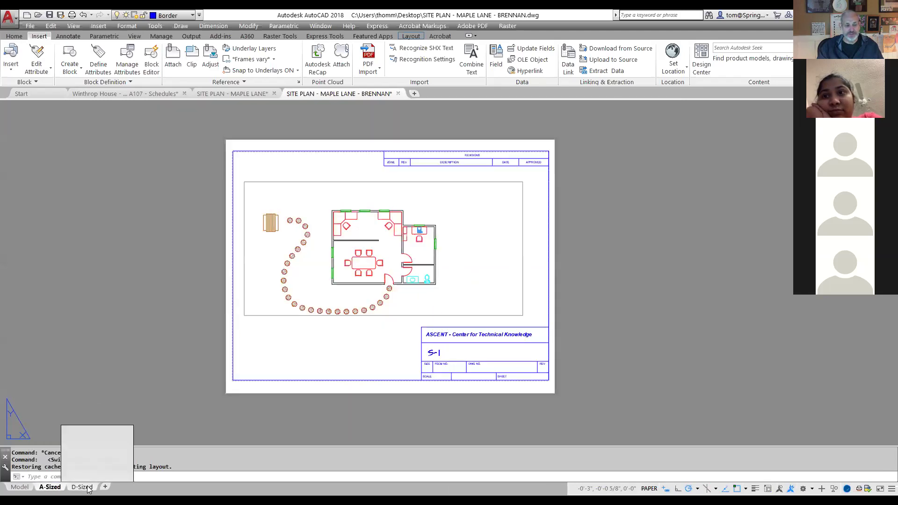
left_click(21, 487)
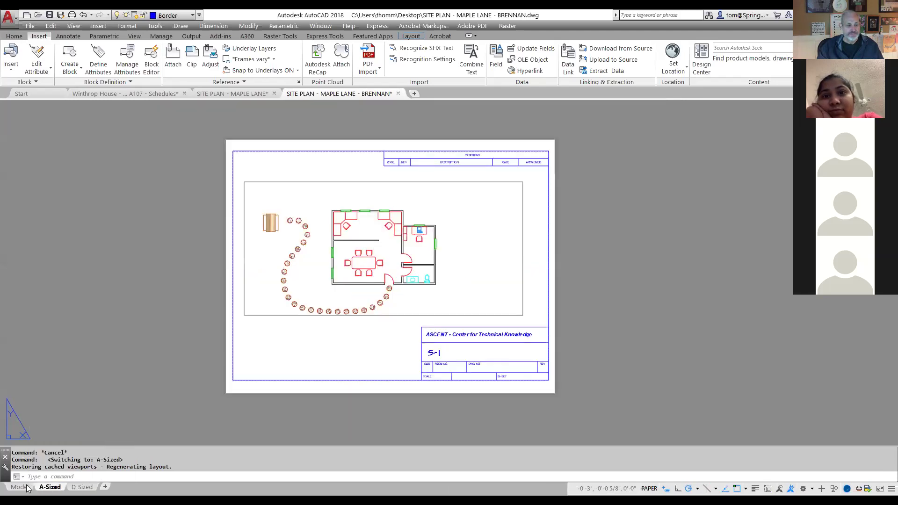
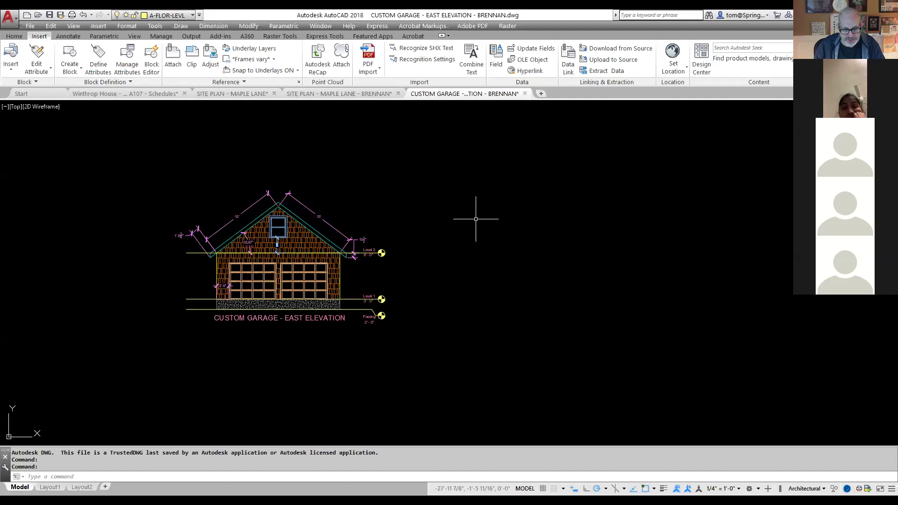
In the garage east elevation drawing, start the Insert command and browse to the Custom Garage 2020 folder inside CIT-112
type("I")
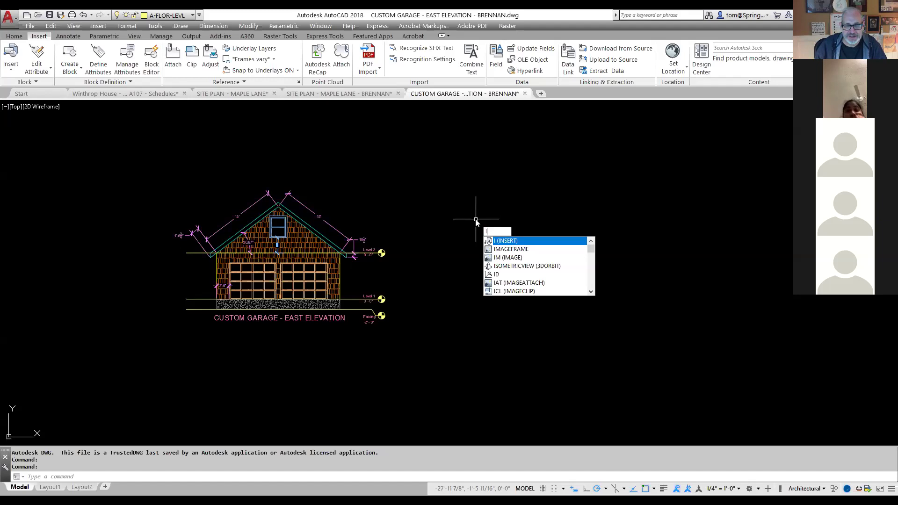
key("BackSpace")
type("I")
key("Return")
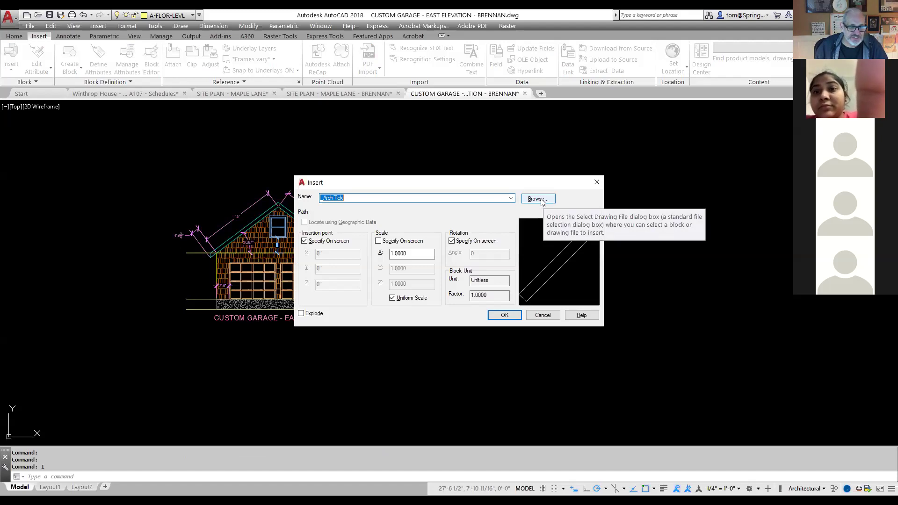
left_click(539, 199)
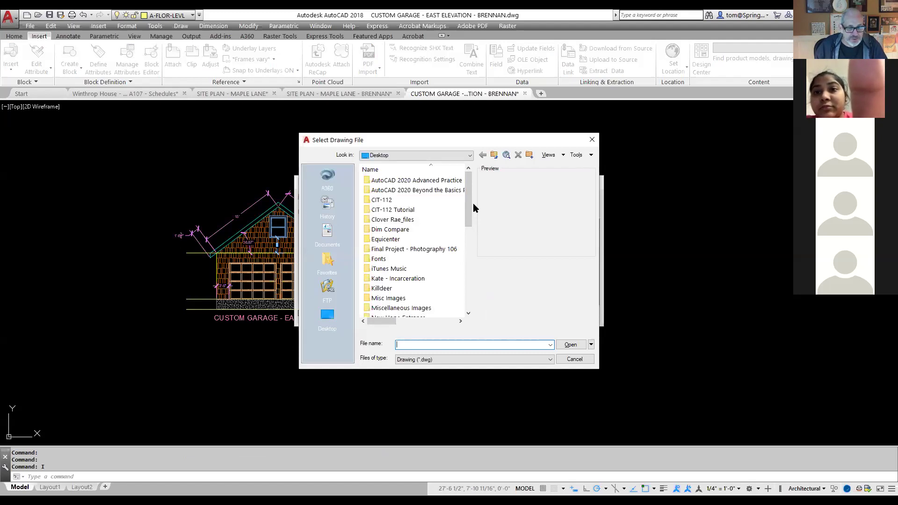
left_click(393, 168)
left_click(393, 168)
mouse_move(469, 208)
left_mouse_down()
mouse_move(467, 244)
mouse_move(469, 192)
left_mouse_up()
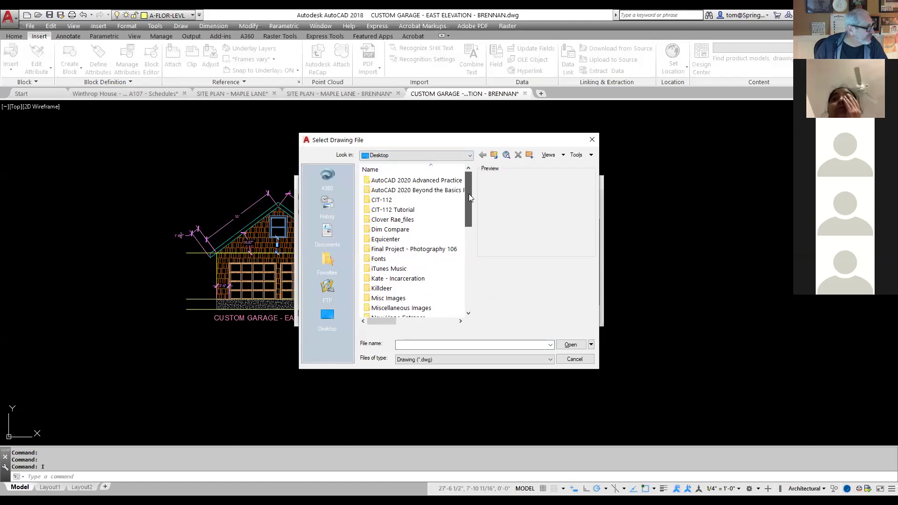
left_click_drag(470, 210, 481, 178)
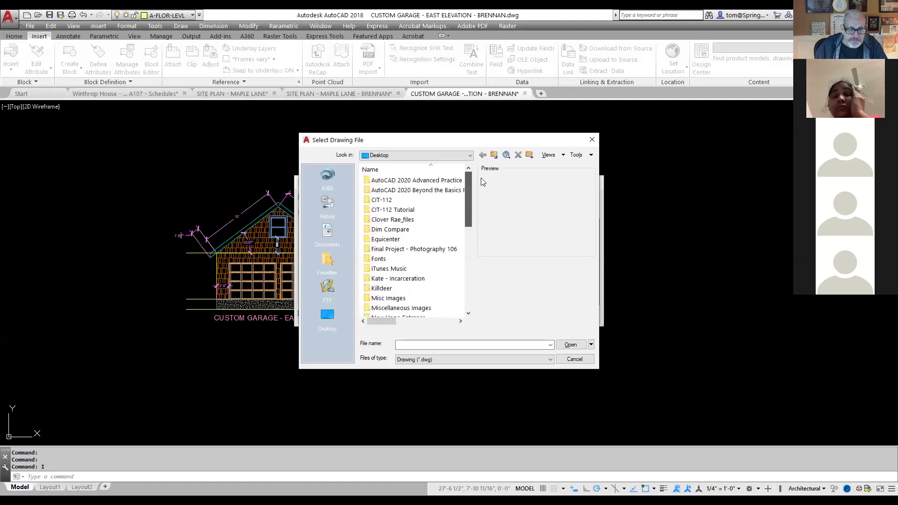
double_click(390, 199)
double_click(393, 192)
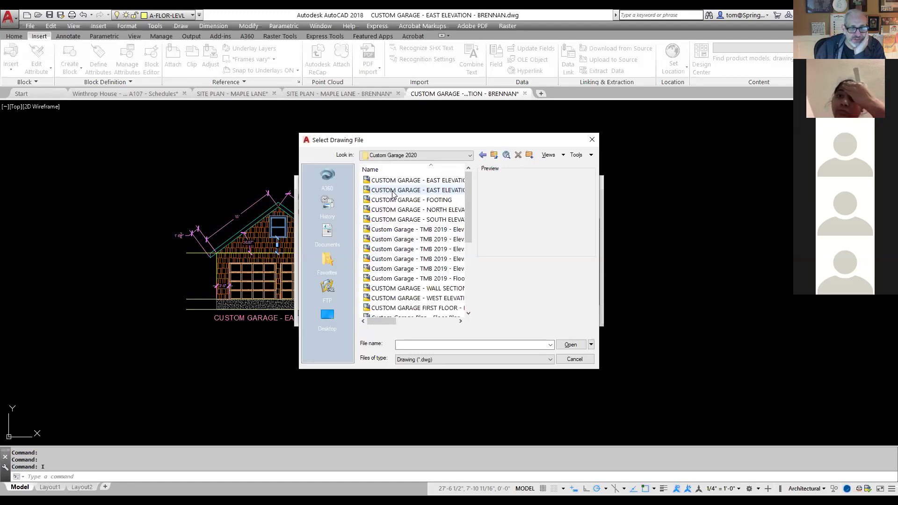
Insert the CUSTOM GARAGE - NORTH ELEVATION drawing at uniform scale 1, unrotated, to the right of the east elevation
left_click_drag(602, 192, 686, 195)
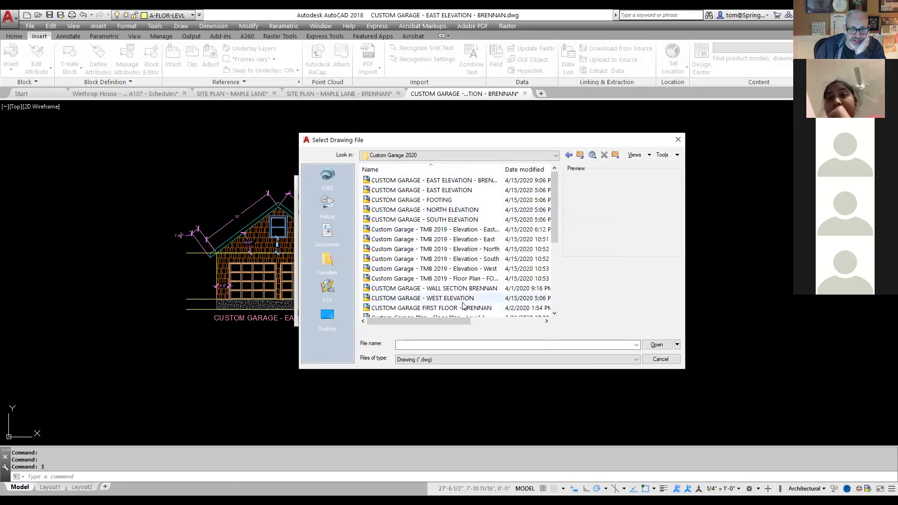
left_click(441, 210)
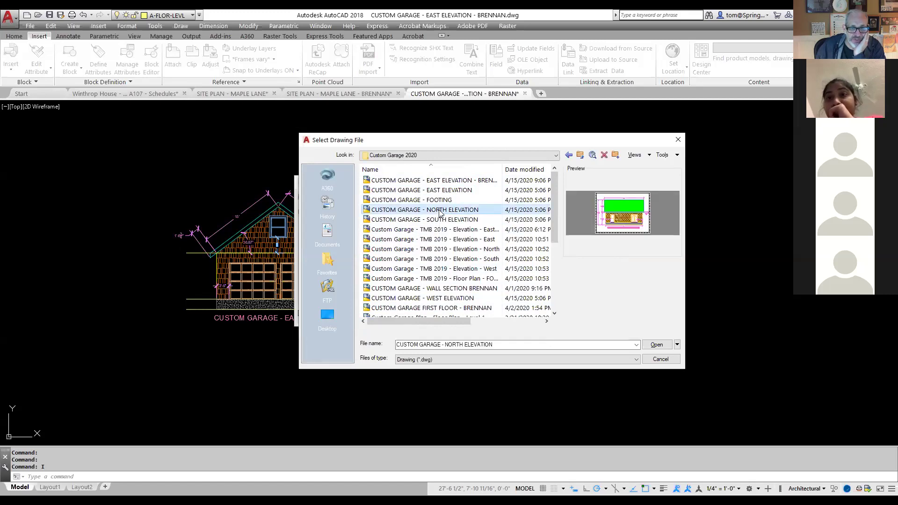
left_click(655, 345)
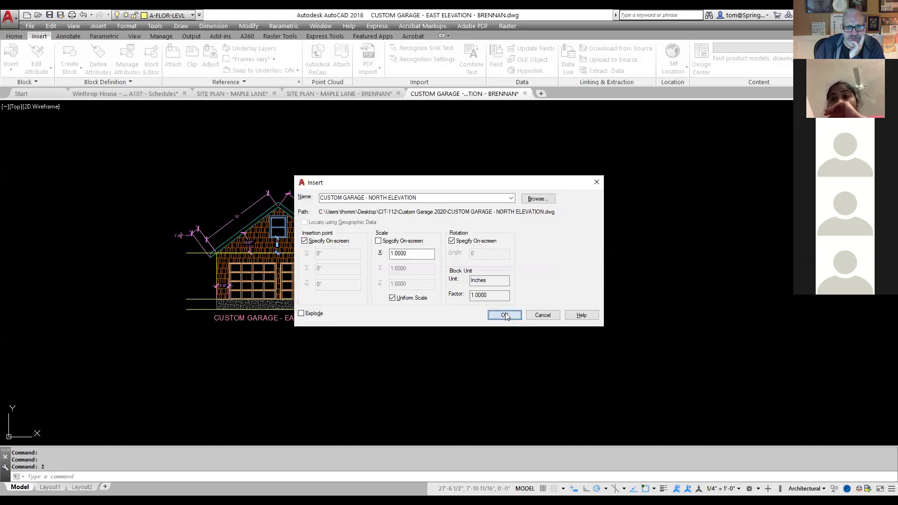
left_click(507, 315)
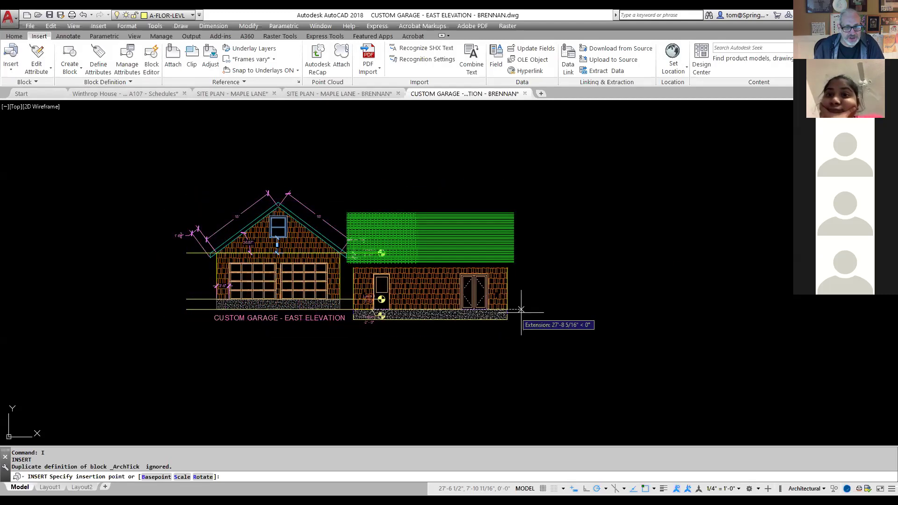
left_click(623, 309)
left_click(649, 312)
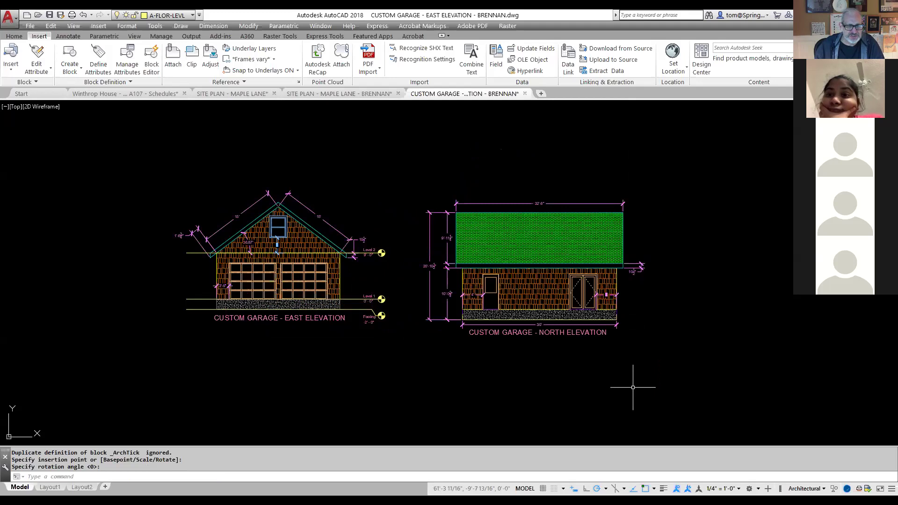
Insert the CUSTOM GARAGE - SOUTH ELEVATION drawing at uniform scale 1, unrotated, directly below the north elevation
middle_click_drag(633, 387, 643, 345)
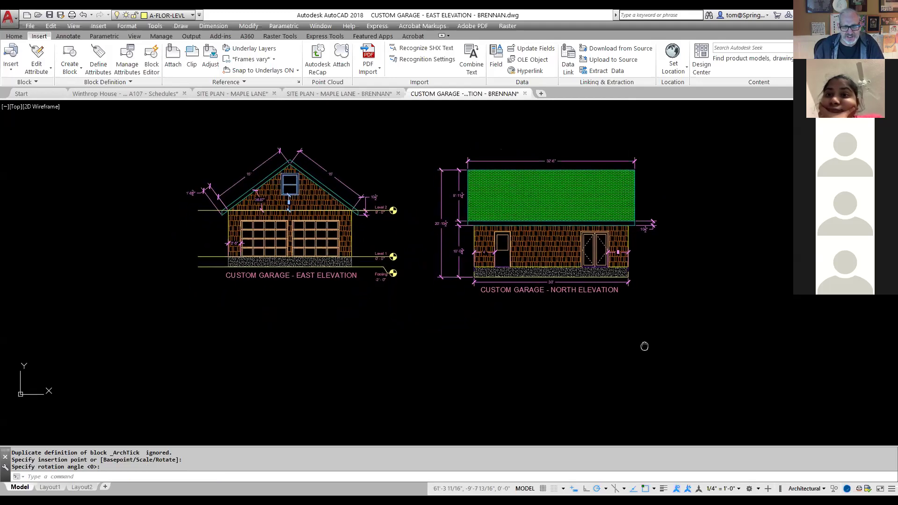
right_click(635, 343)
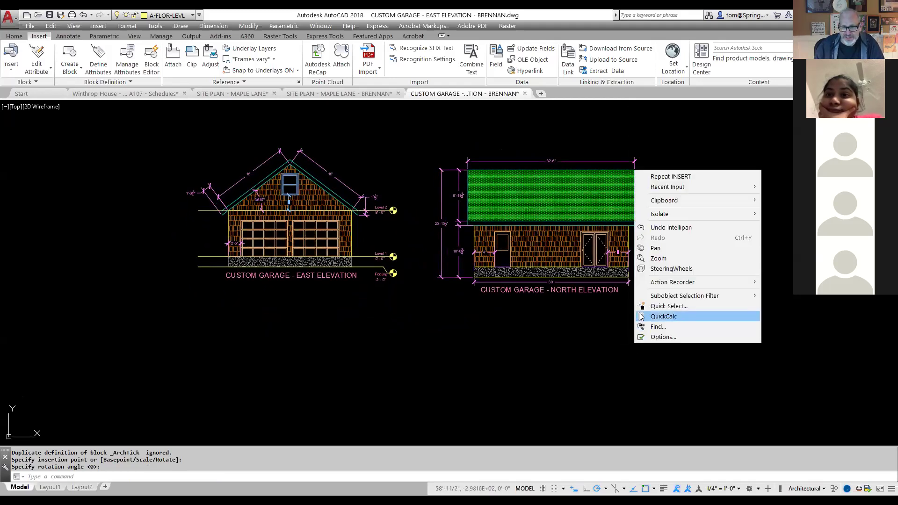
left_click(601, 361)
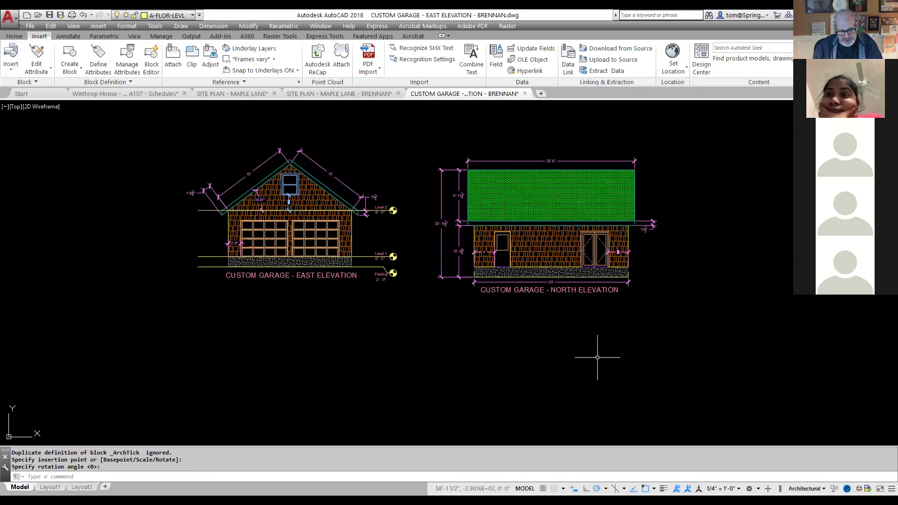
type("I")
key("Return")
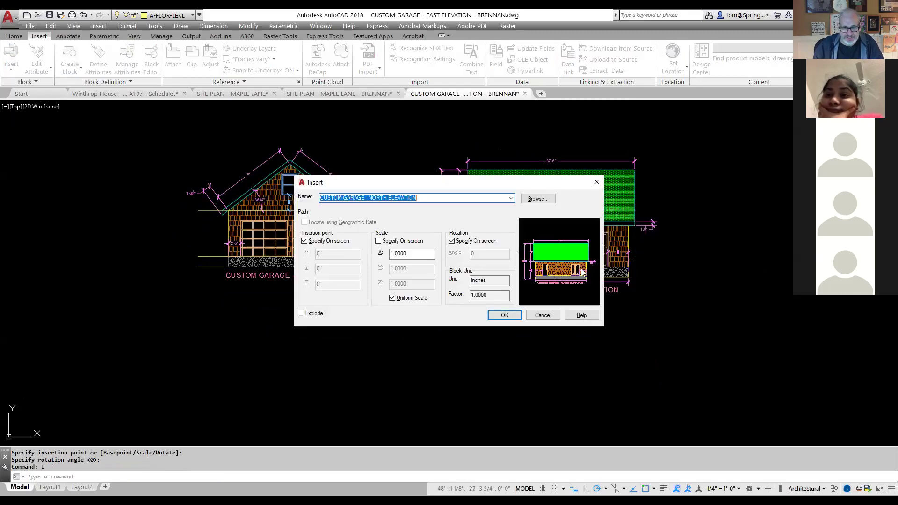
left_click(538, 200)
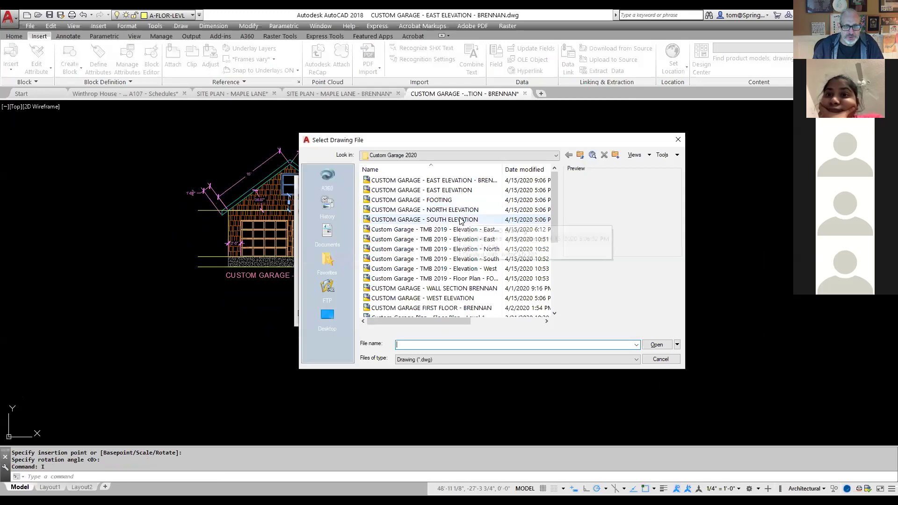
left_click(461, 220)
left_click(655, 346)
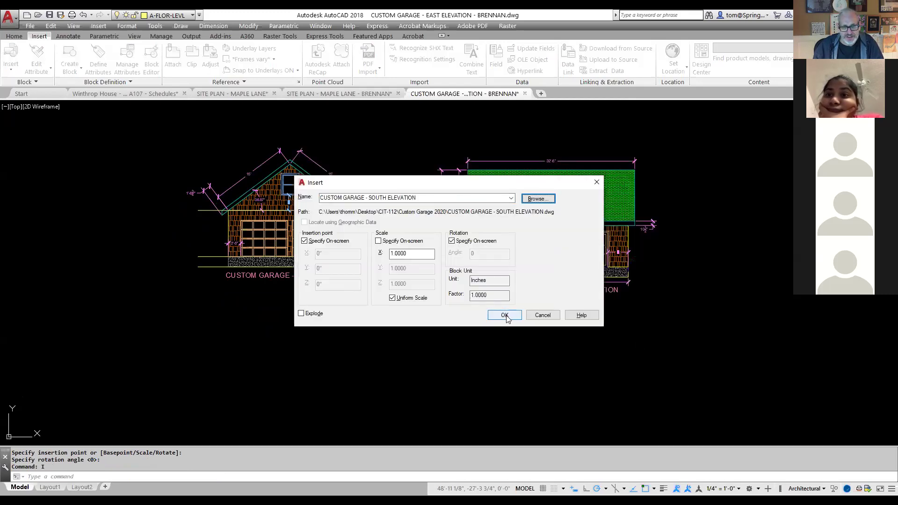
left_click(507, 315)
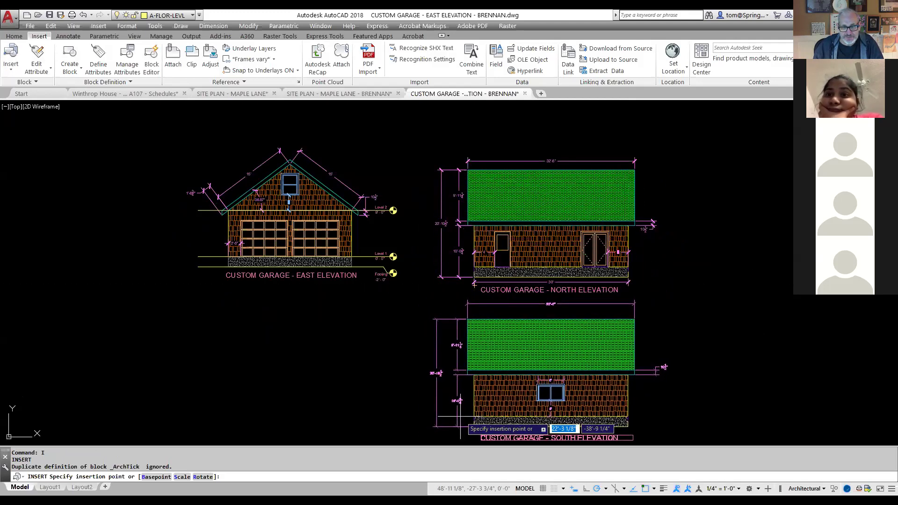
left_click(466, 416)
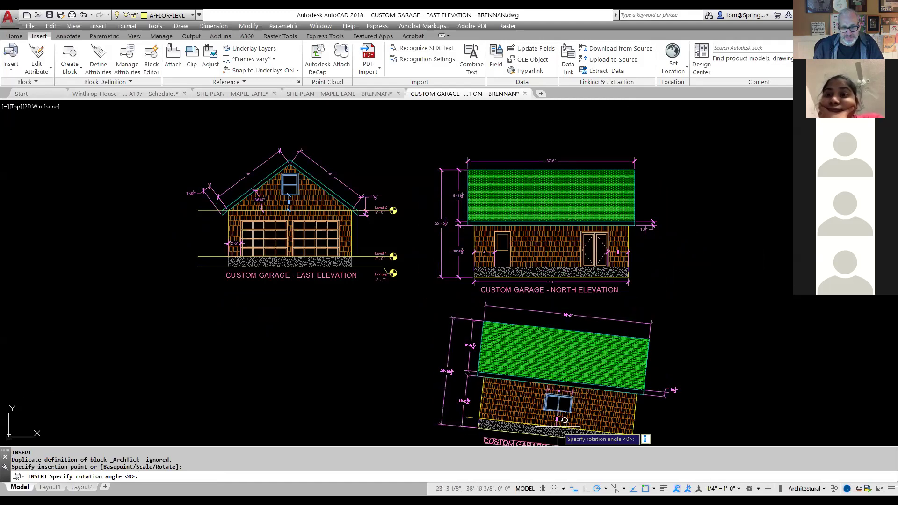
key("Return")
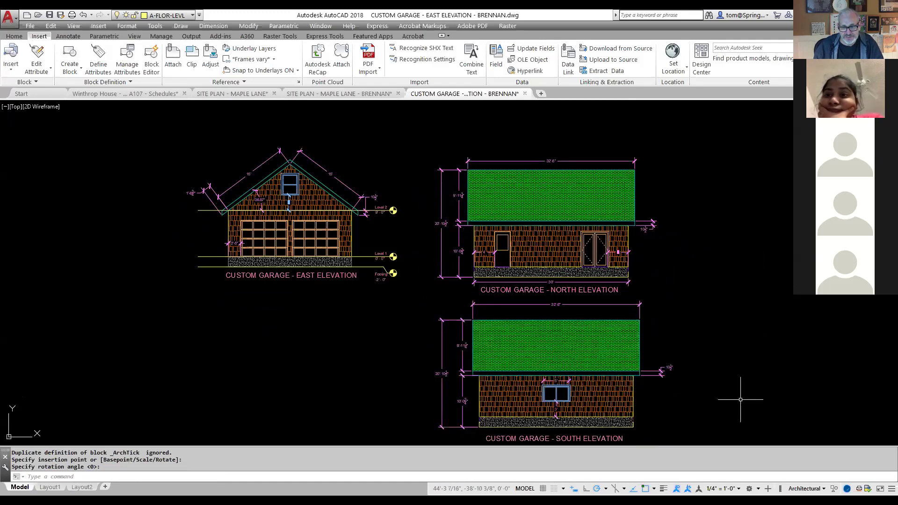
Insert the CUSTOM GARAGE - WEST ELEVATION drawing at uniform scale 1, unrotated, below the east elevation and beside the south elevation
scroll(676, 386, "down", 2)
middle_click_drag(676, 387, 613, 336)
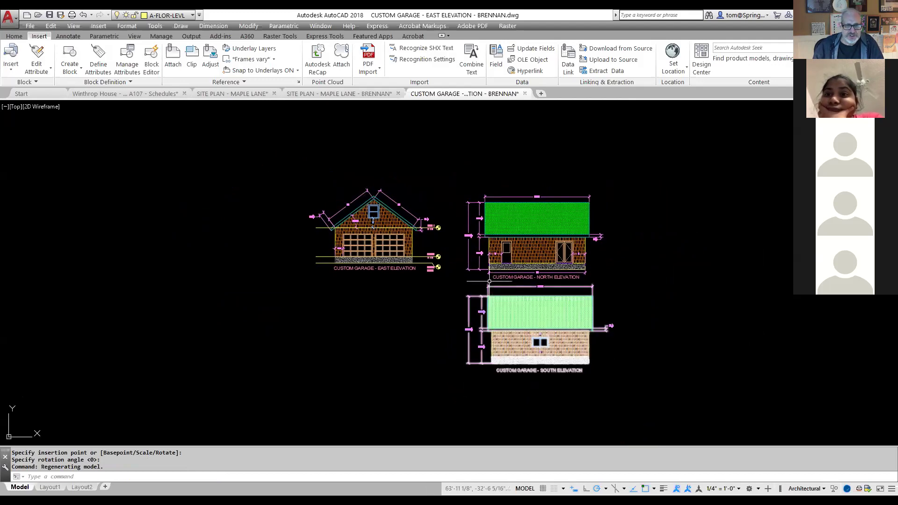
right_click(450, 151)
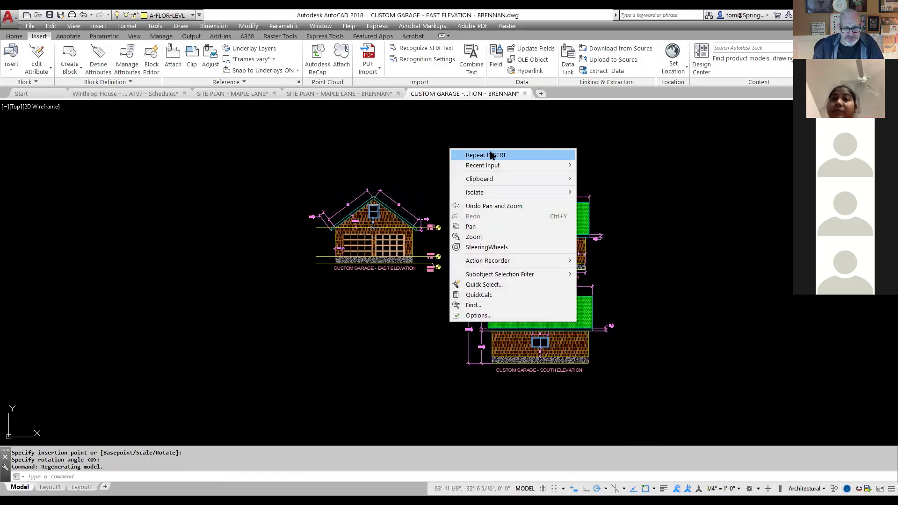
key("Escape")
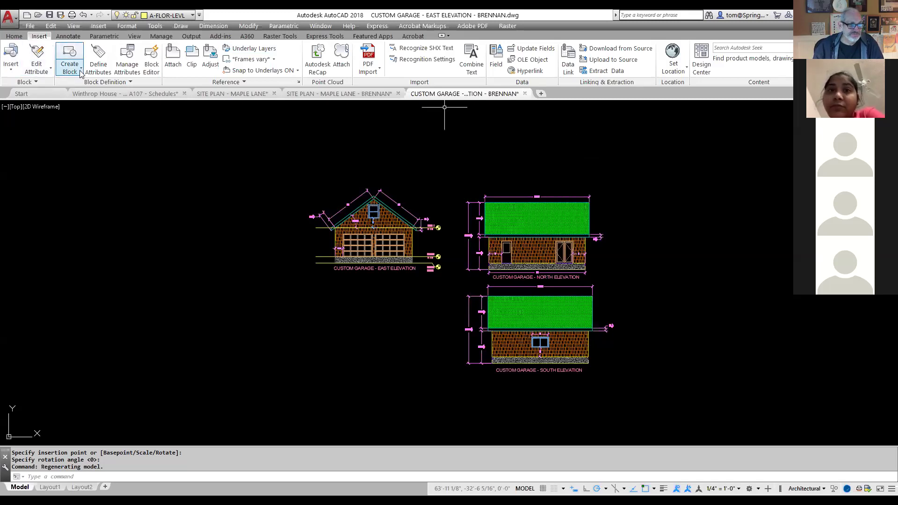
left_click(13, 69)
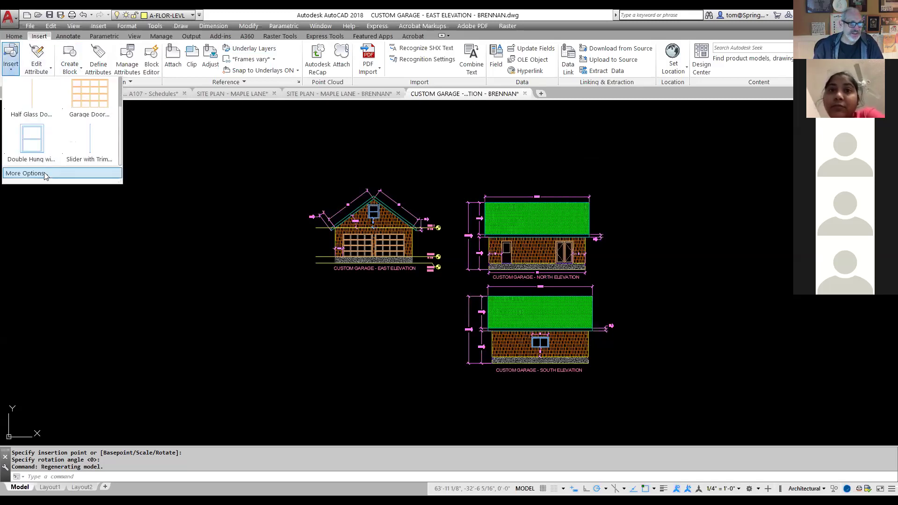
left_click(45, 174)
left_click(542, 199)
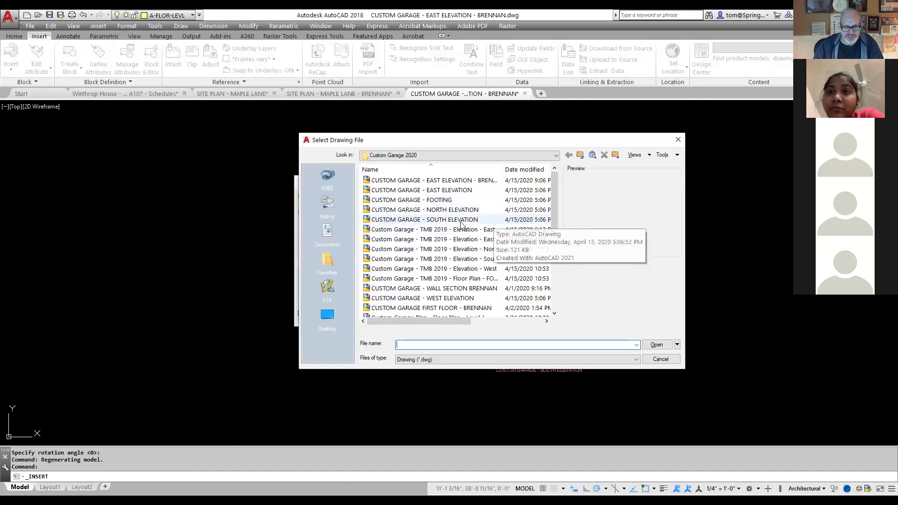
left_click(455, 302)
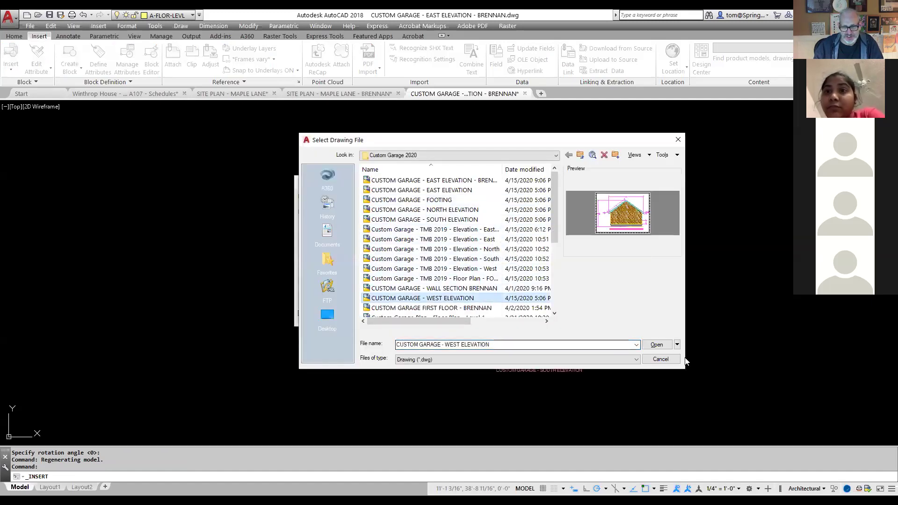
left_click(658, 345)
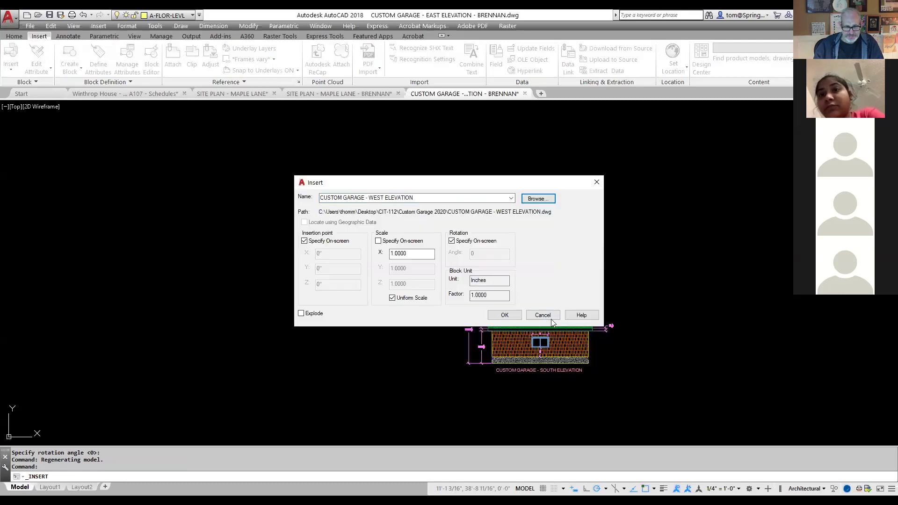
left_click(501, 314)
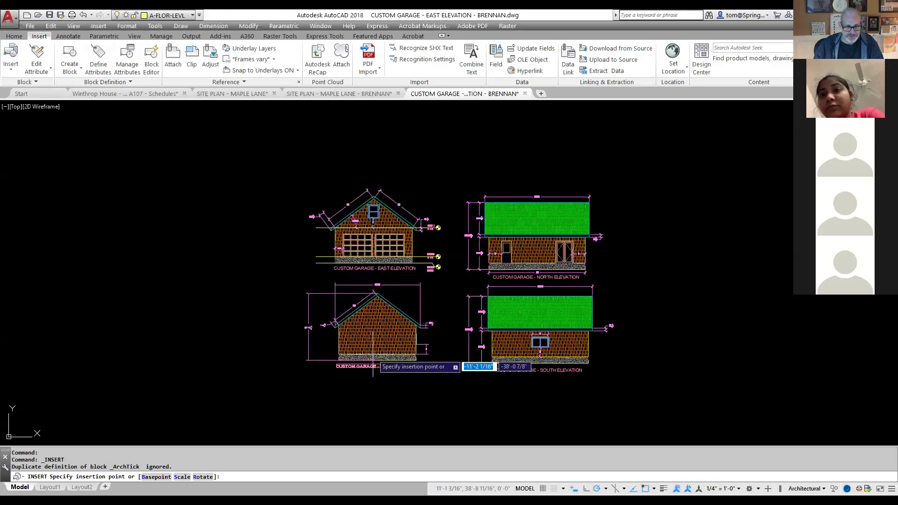
left_click(373, 367)
left_click(428, 354)
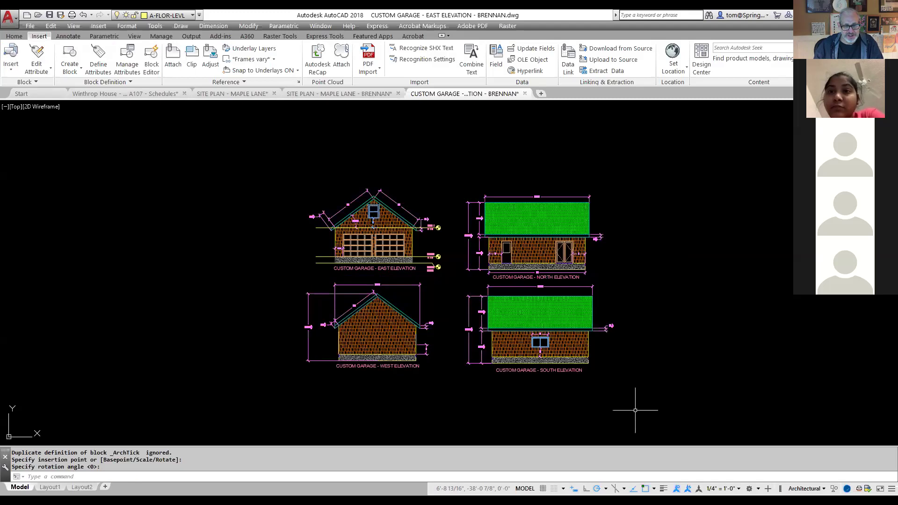
Save the drawing in the Custom Garage 2020 folder as "CUSTOM GARAGE - ELEVATIONS COMPLETE" followed by a hyphen and the drafter's surname
scroll(657, 291, "up", 2)
scroll(658, 292, "down", 2)
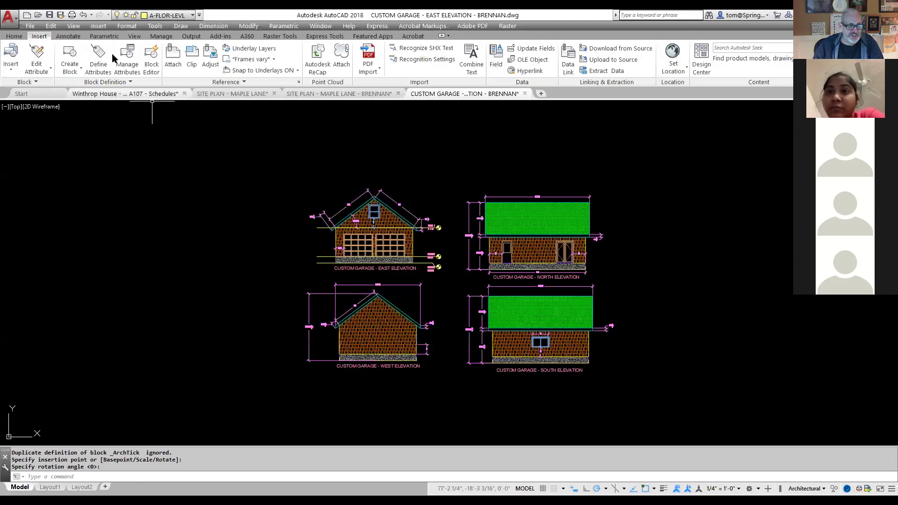
left_click(60, 16)
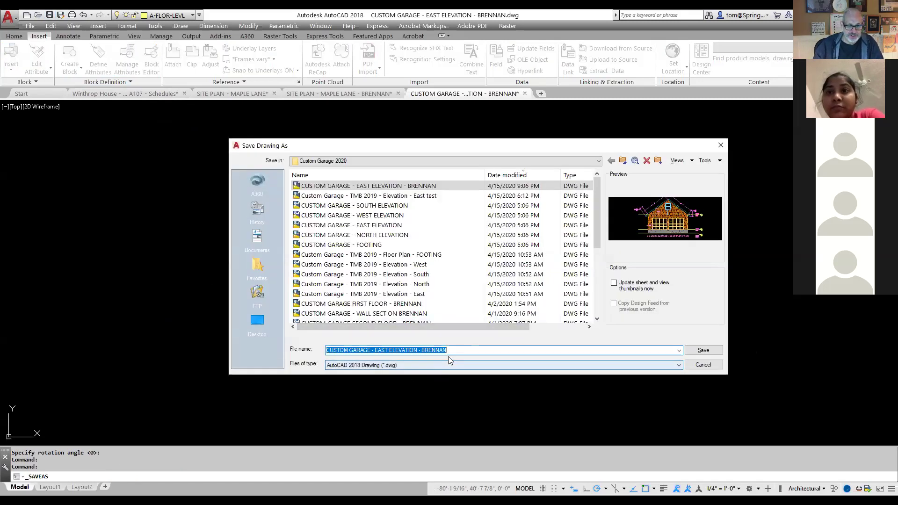
left_click_drag(451, 354, 375, 353)
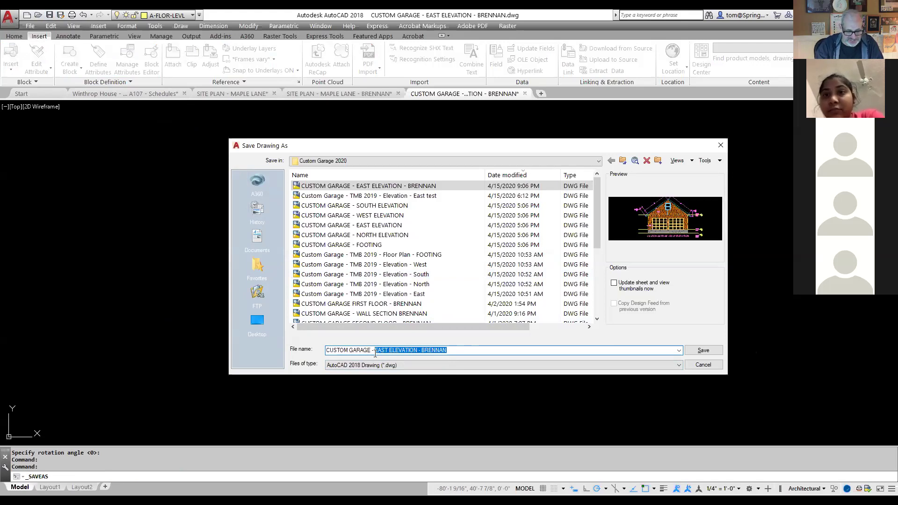
type("ELEVATIO")
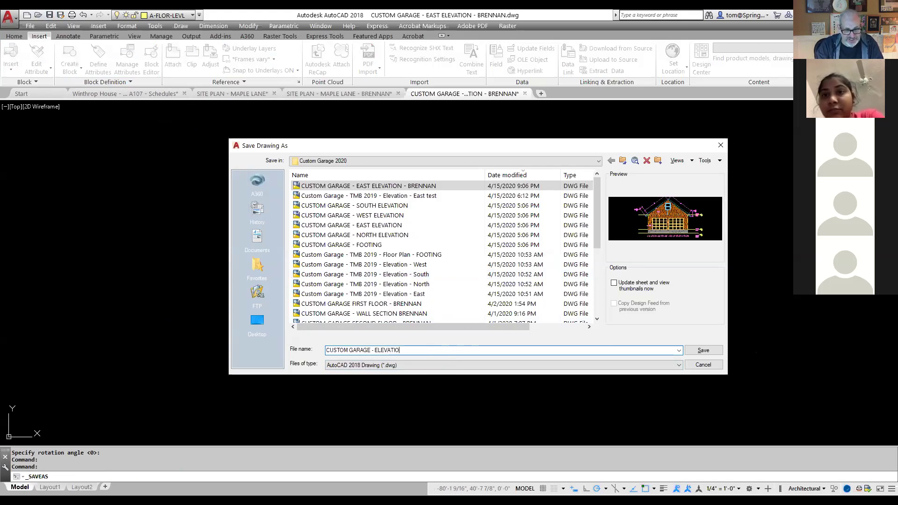
type("NS COMPLE")
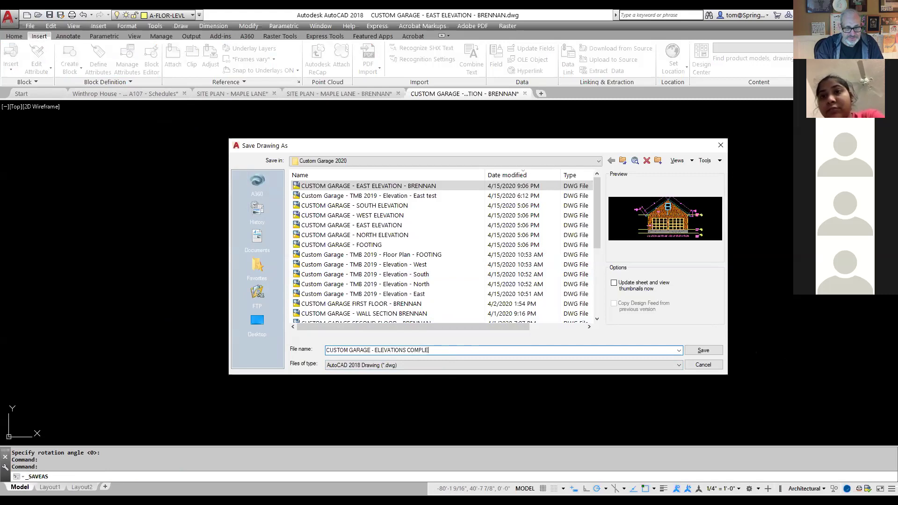
type("TE - BRENNAN")
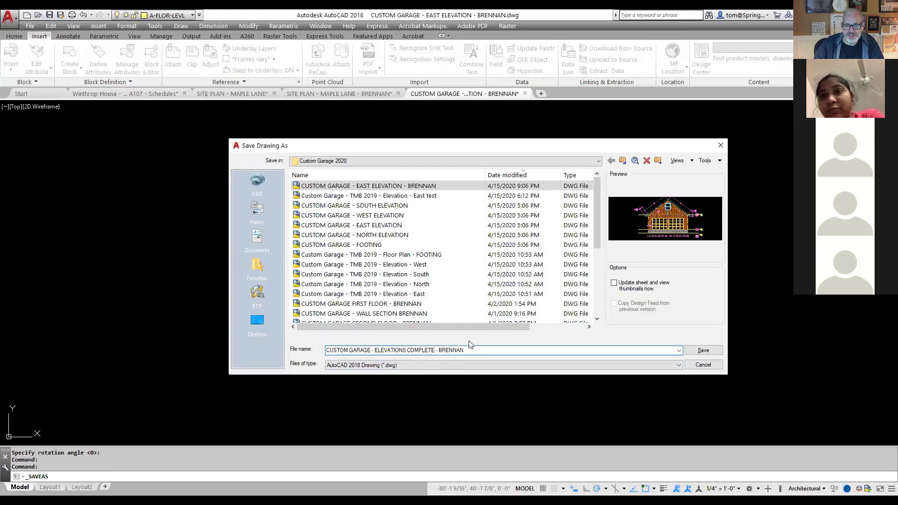
left_click(696, 352)
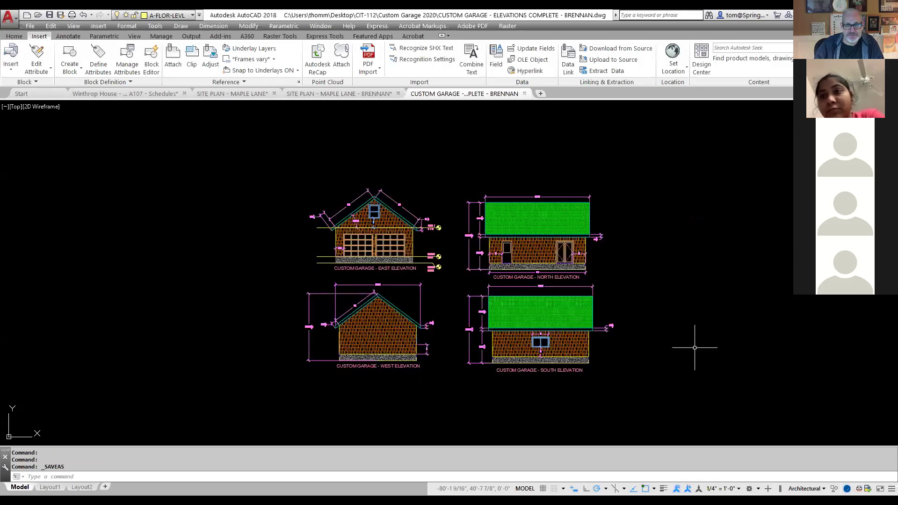
scroll(632, 281, "up", 2)
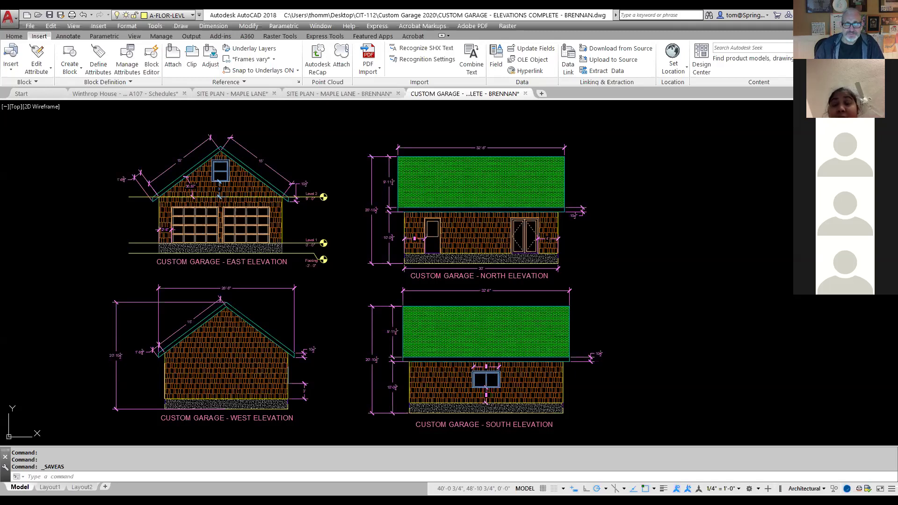
Switch to the browser and look through the April 15 CAD Assignment, April 22 Blocks and April 29 Winthrop Floor Plans course pages
key("alt+Tab")
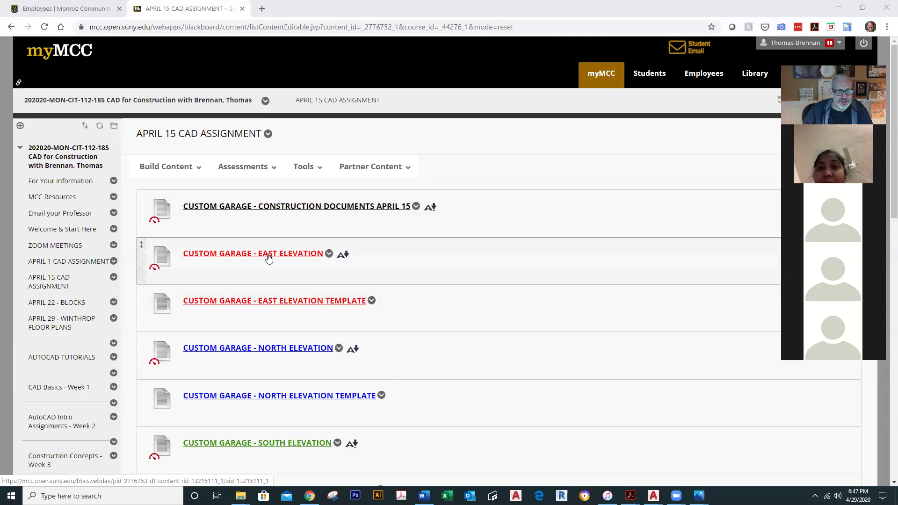
scroll(269, 258, "down", 15)
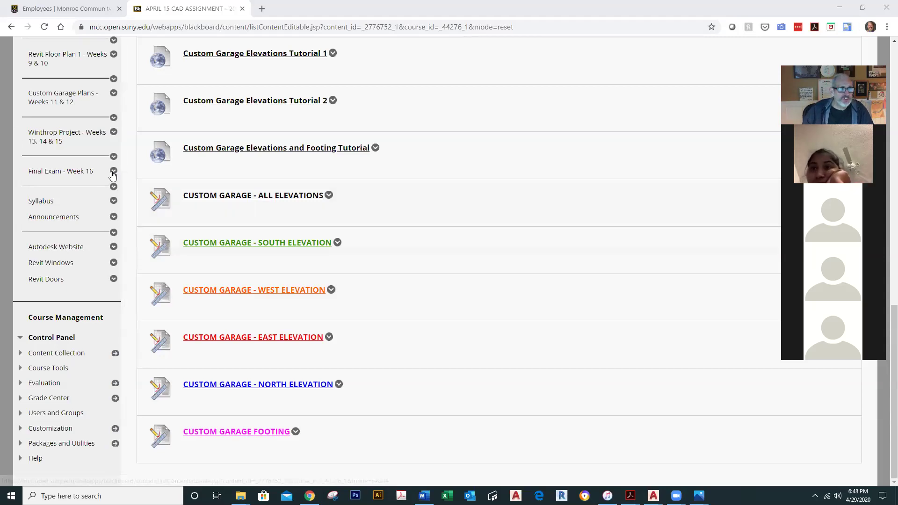
scroll(94, 177, "up", 11)
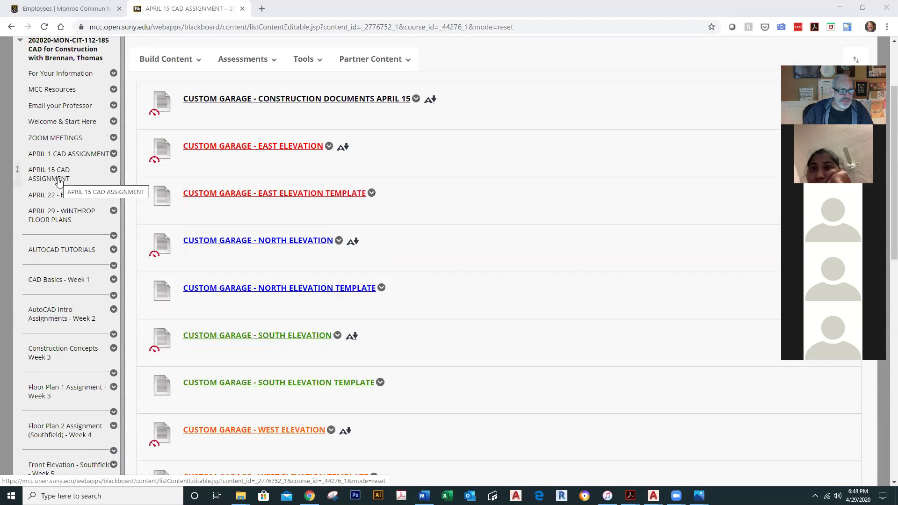
left_click(65, 195)
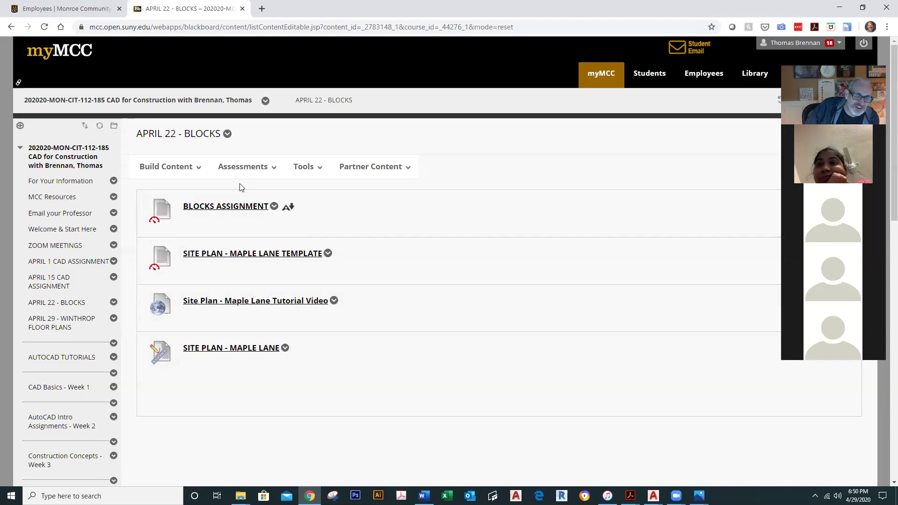
left_click(53, 324)
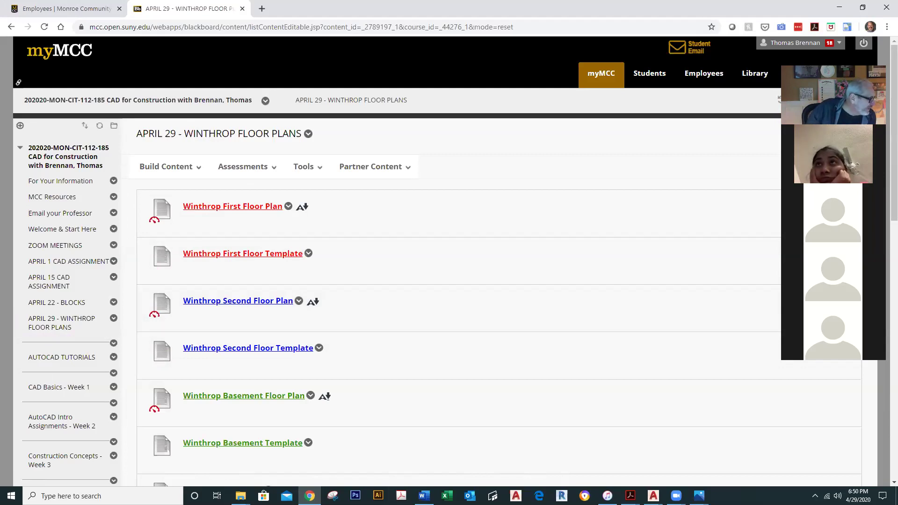
Switch to Acrobat and view the Wall Transportation, Wall Placement and Excavation - Result construction photo PDFs
left_click(241, 496)
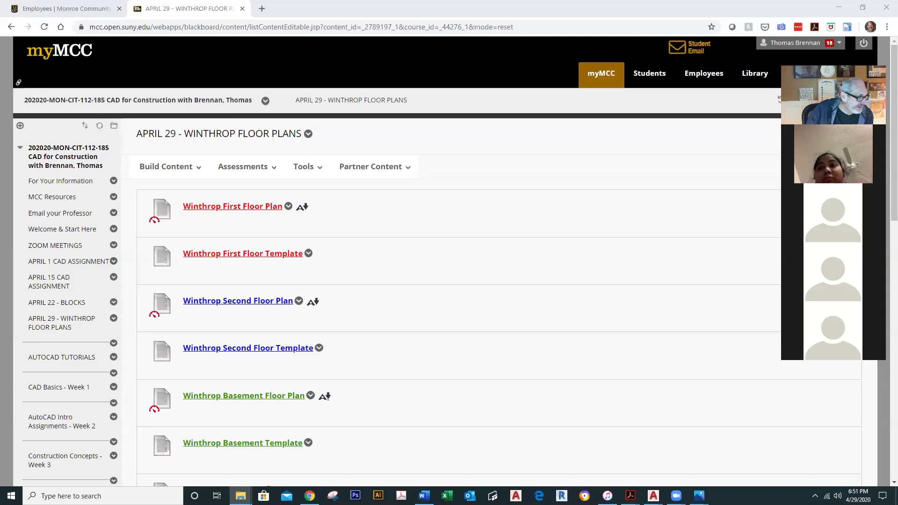
key("alt+Tab")
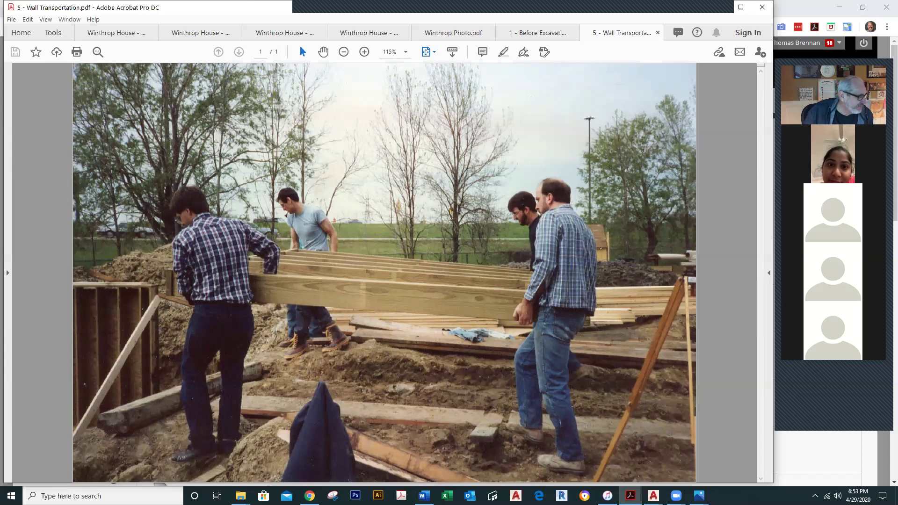
key("alt+Tab")
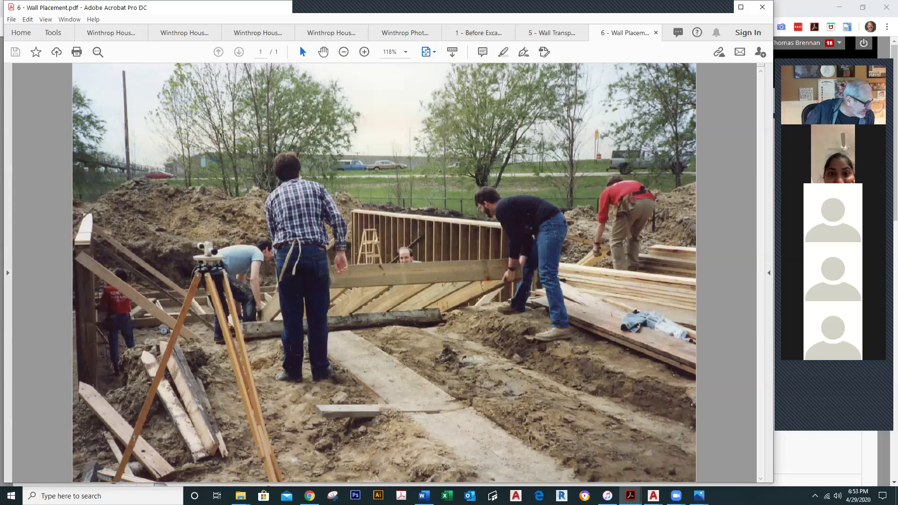
left_click(173, 347)
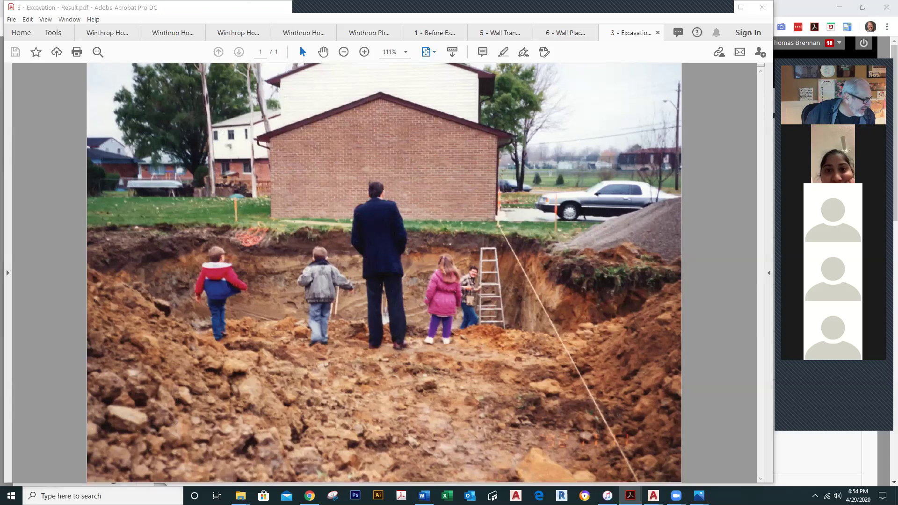
View the further construction photo PDFs through 10 - Built Exterior Frame, and return to the course page in the browser
key("alt+Tab")
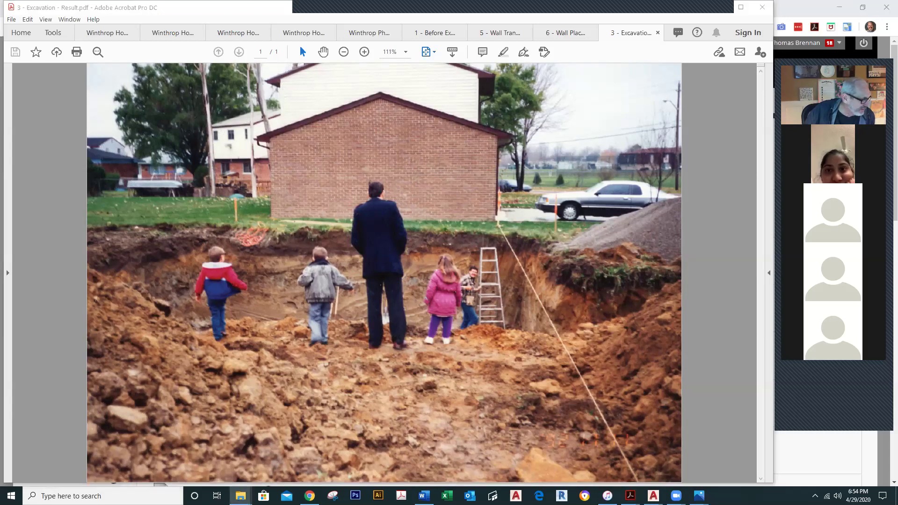
key("Return")
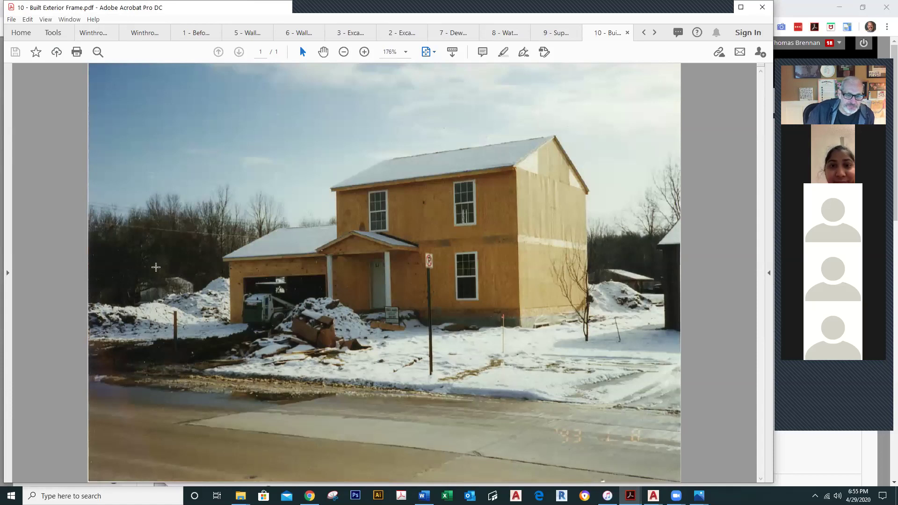
left_click(719, 9)
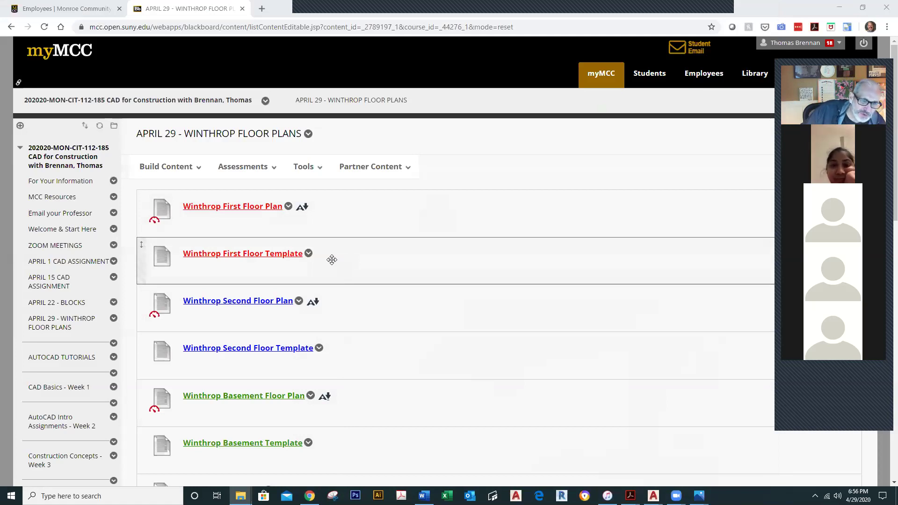
Open the Winthrop First Floor Plan item and download its PDF to the Desktop under the suggested file name
left_click(265, 210)
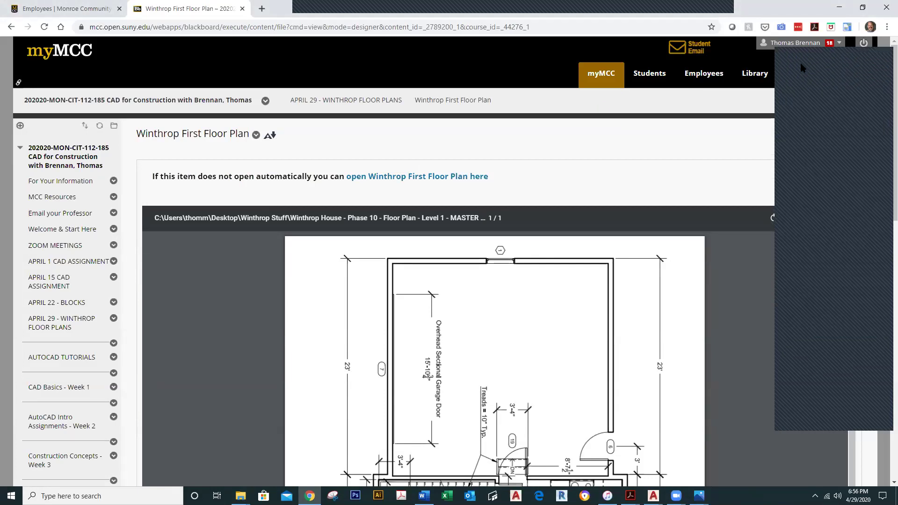
left_click(797, 220)
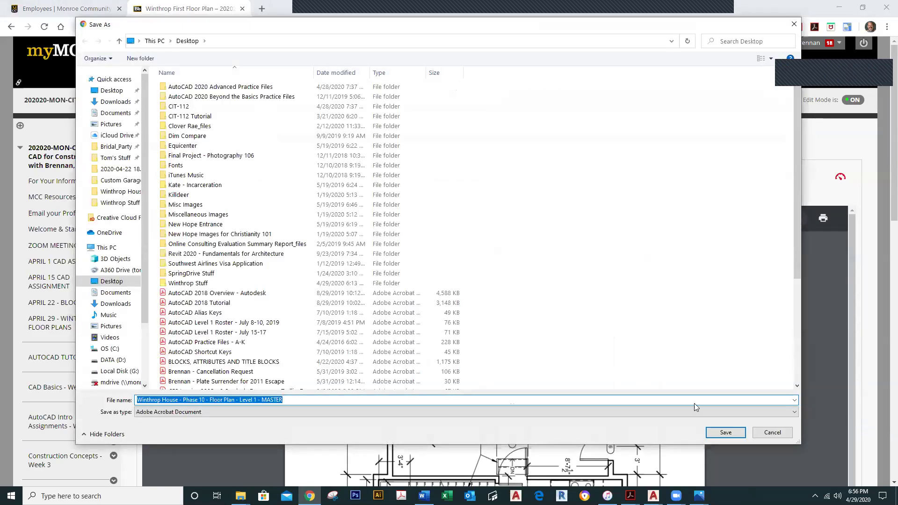
left_click(724, 433)
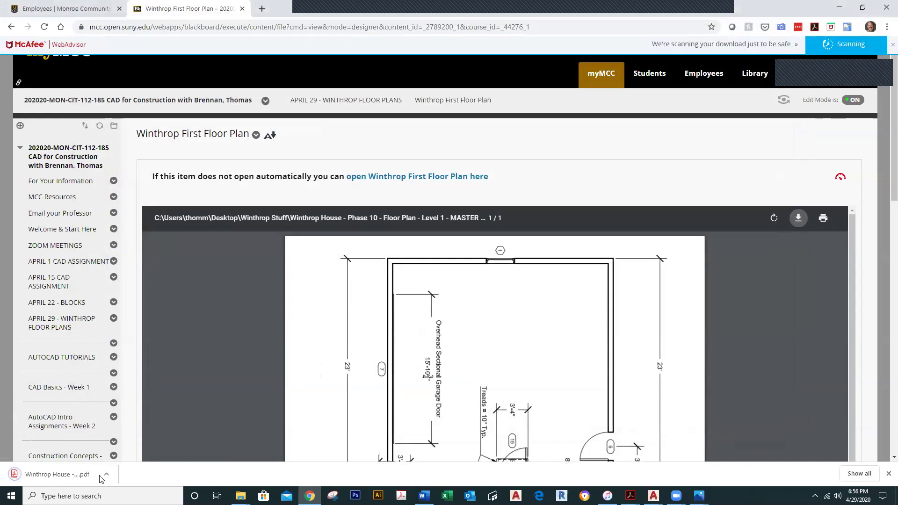
Open the downloaded first floor plan PDF and rotate it until the plan reads upright
left_click(60, 476)
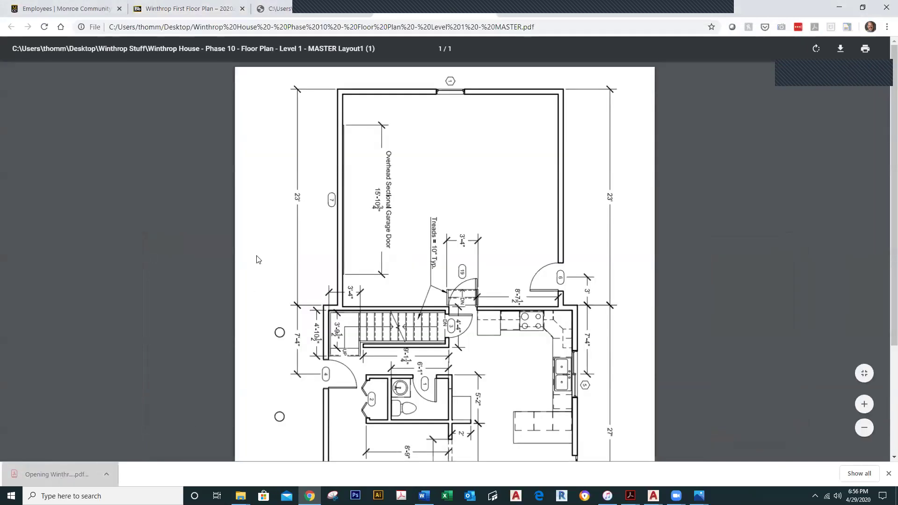
left_click(816, 49)
left_click(816, 49)
left_click(816, 48)
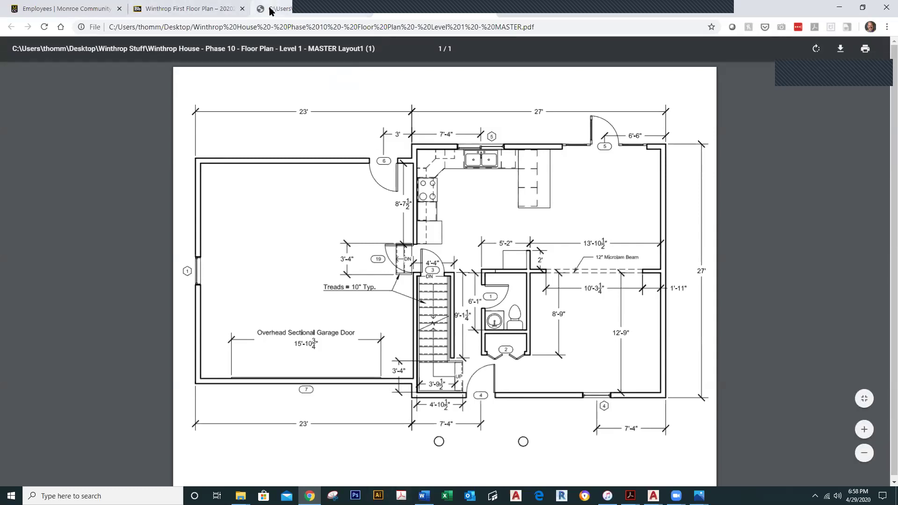
Return to the April 29 Winthrop Floor Plans course page and download the Winthrop First Floor Template, dismissing the prompt for choosing an opening program
left_click(177, 9)
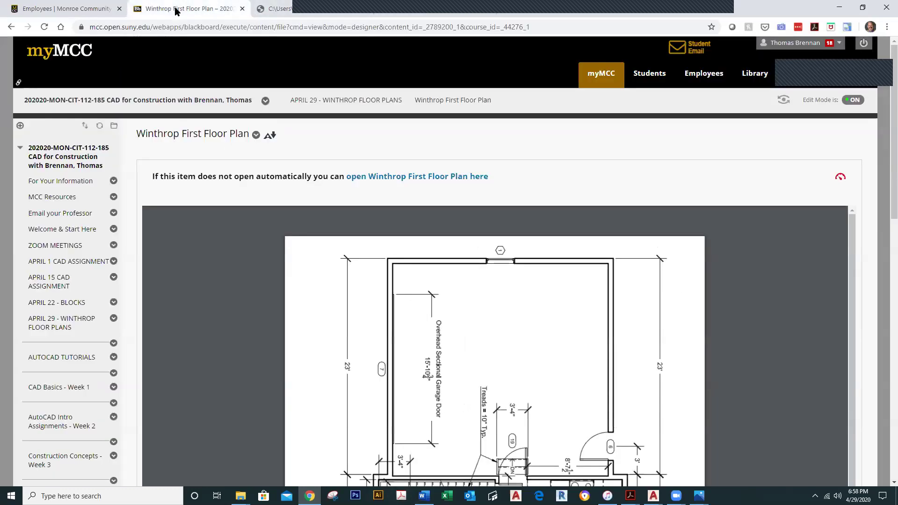
left_click(50, 323)
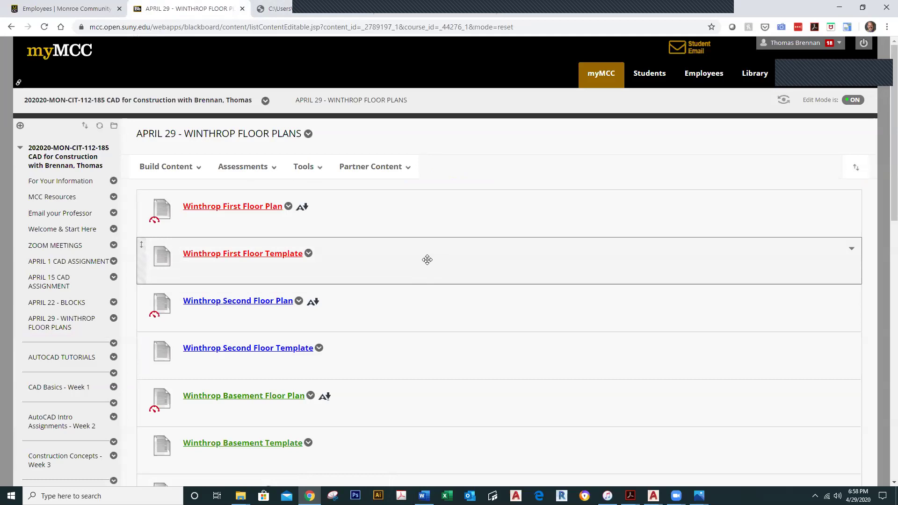
left_click(309, 253)
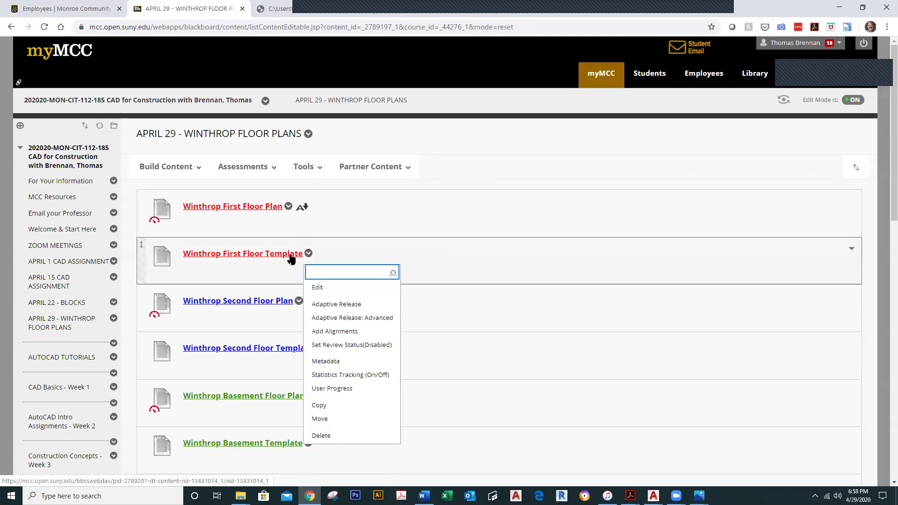
left_click(287, 255)
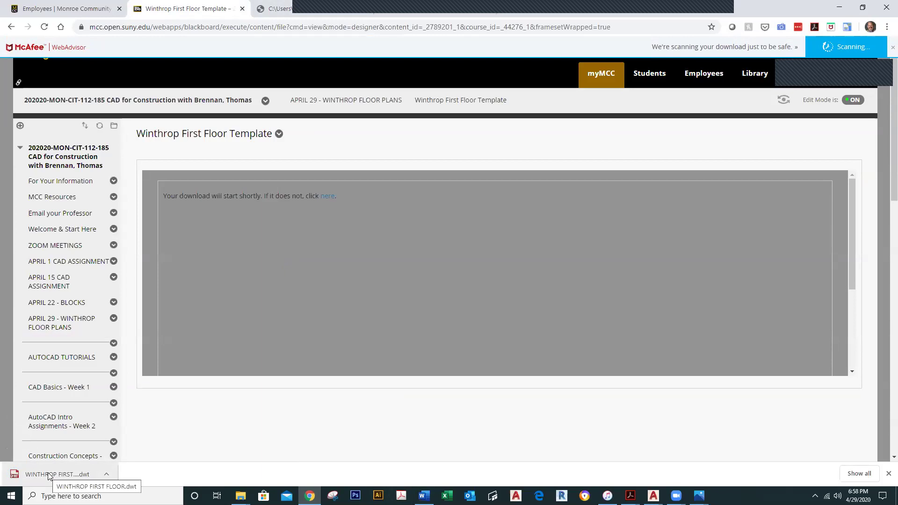
left_click(49, 475)
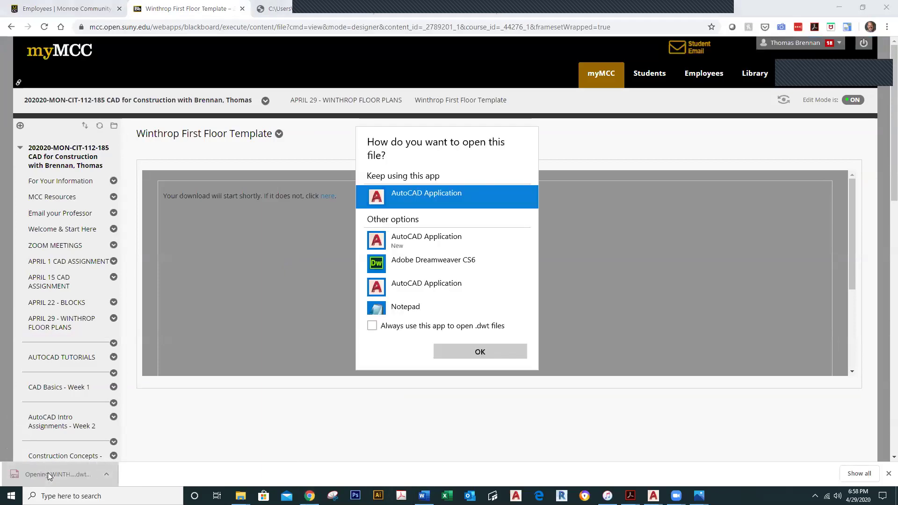
left_click(534, 210)
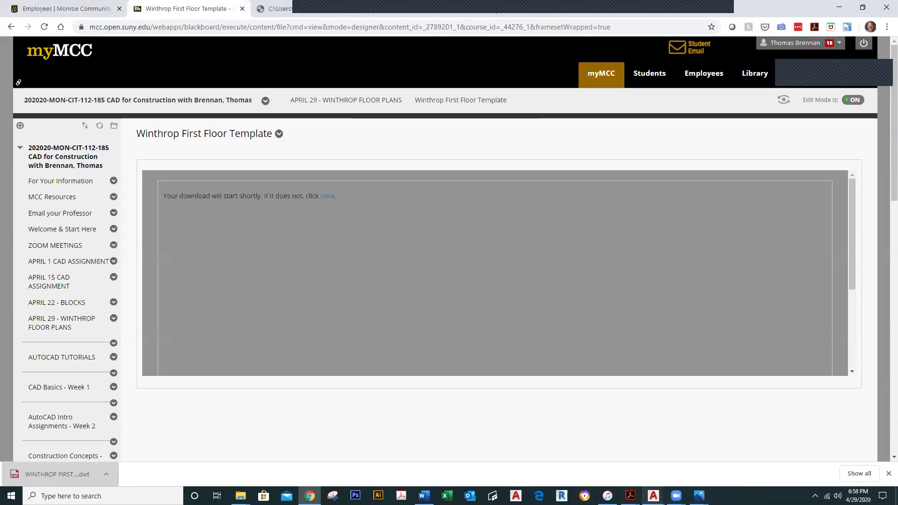
Switch to AutoCAD and start a new drawing from the WINTHROP FIRST FLOOR template in the Downloads folder
mouse_move(654, 496)
left_click(501, 458)
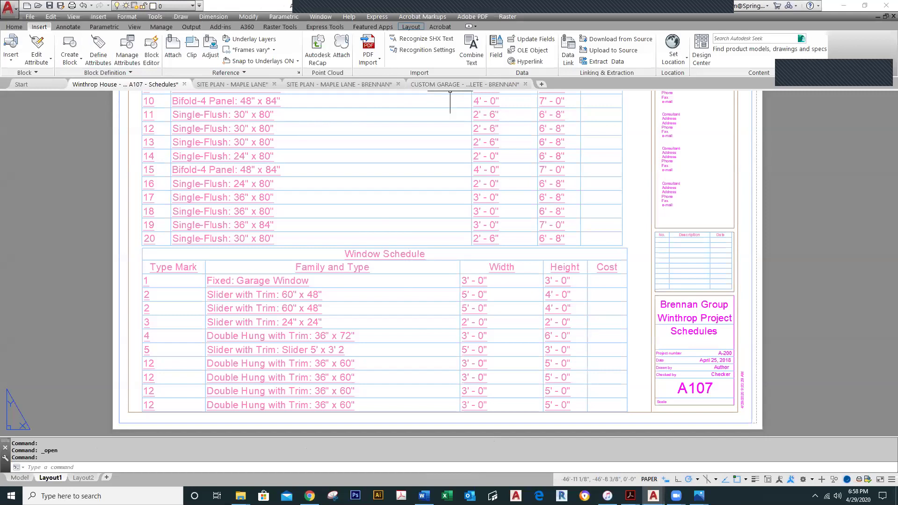
left_click(37, 85)
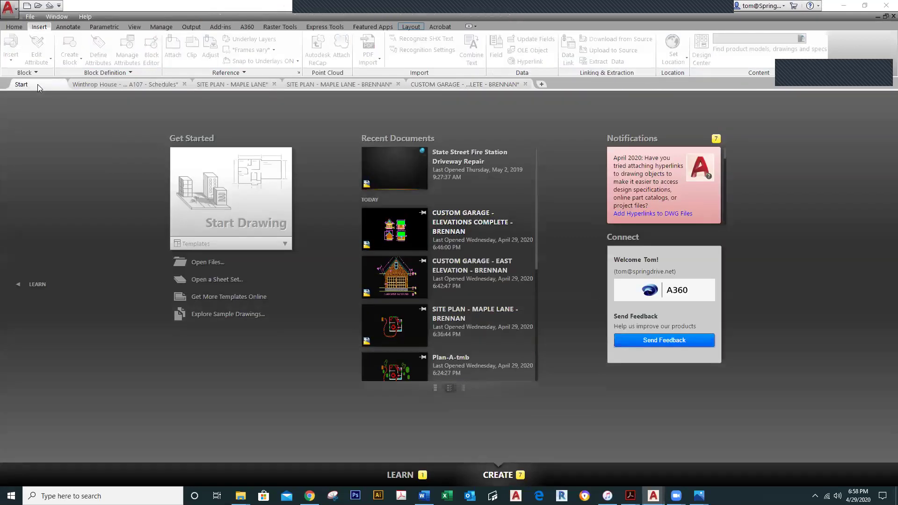
left_click(27, 6)
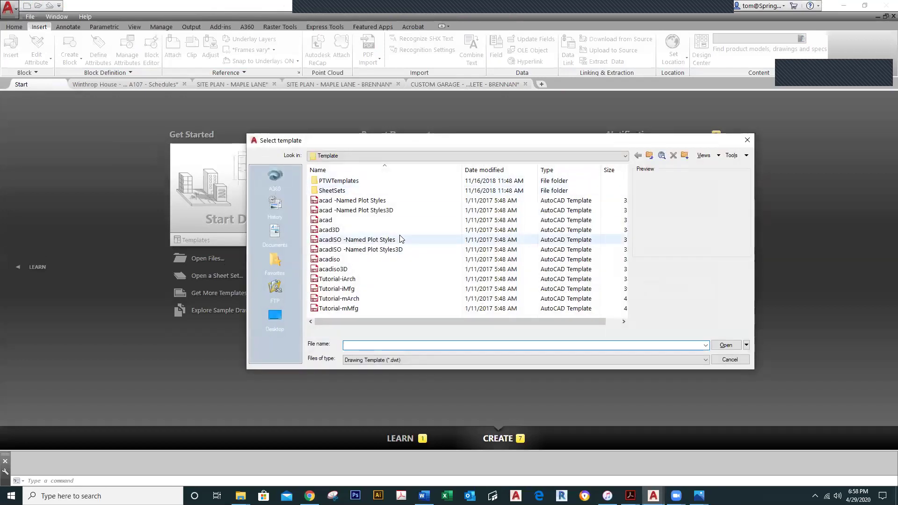
left_click(616, 157)
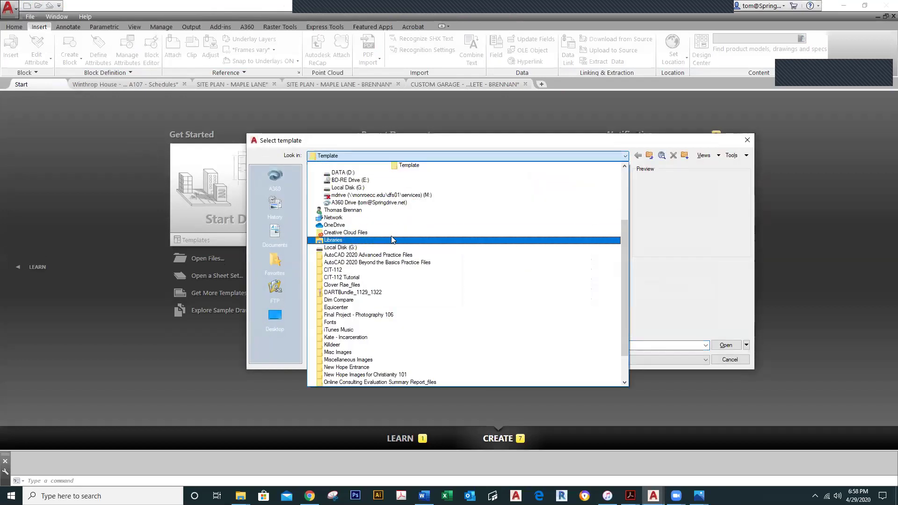
left_click(352, 229)
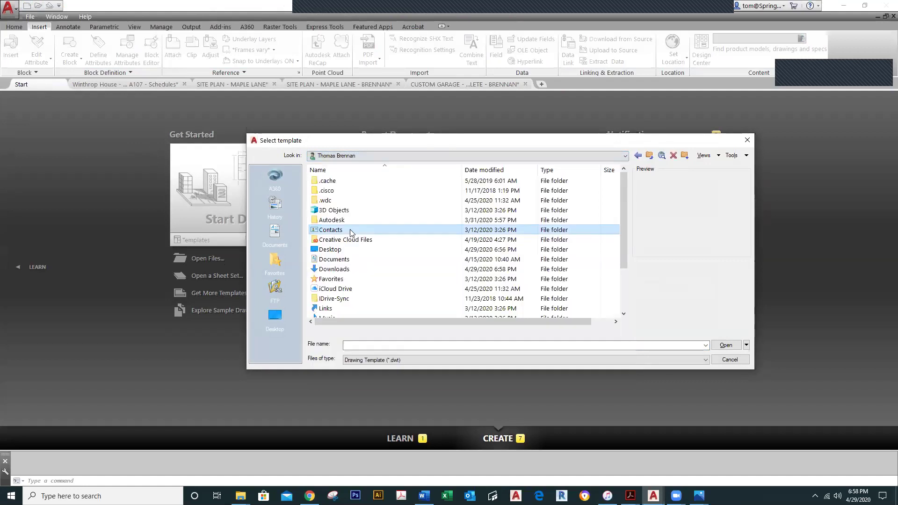
left_click(350, 268)
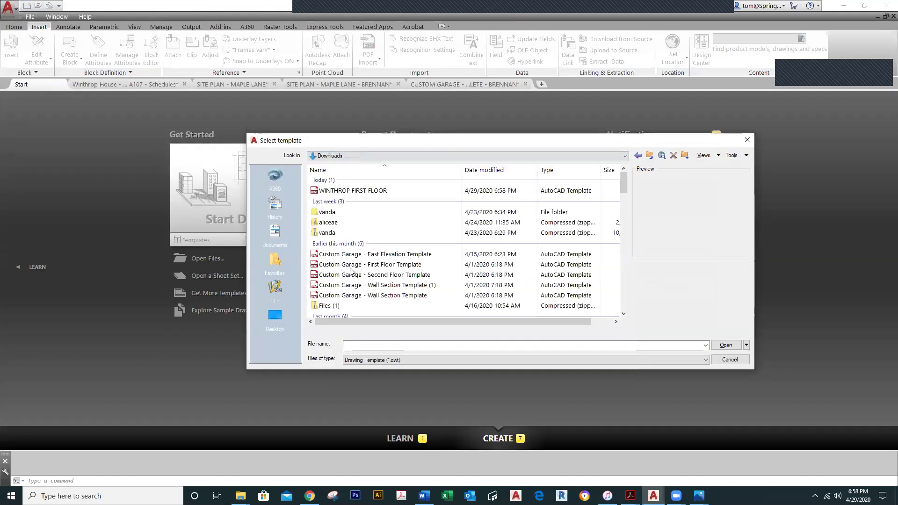
double_click(367, 192)
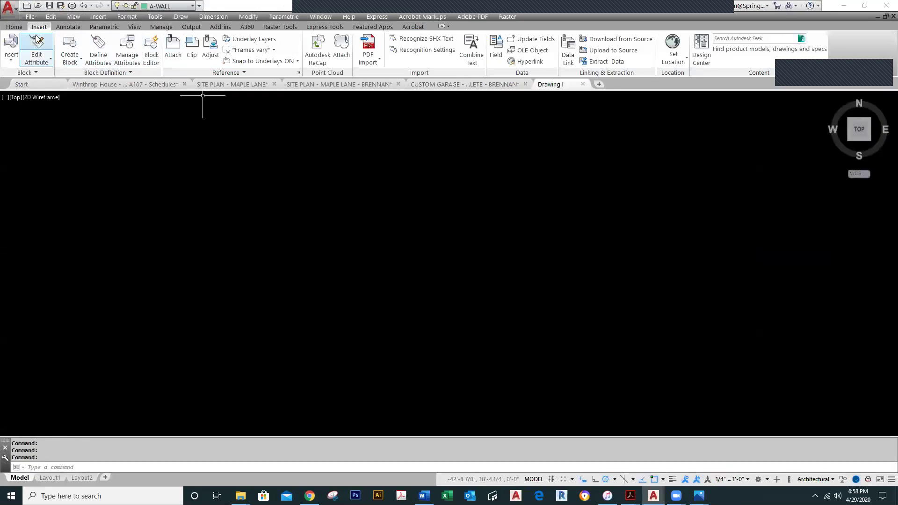
Draw the main house outline as a 27' by 27' square polyline on the A-WALL layer
left_click(15, 27)
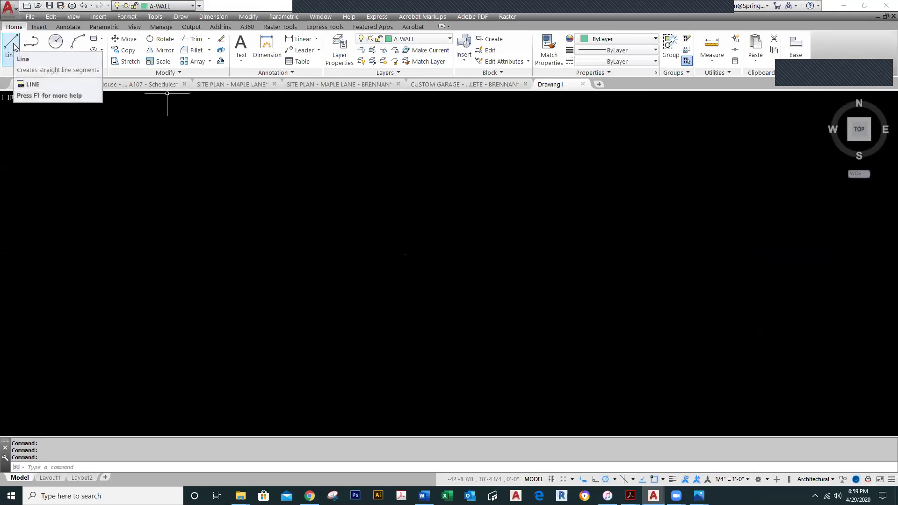
left_click(31, 43)
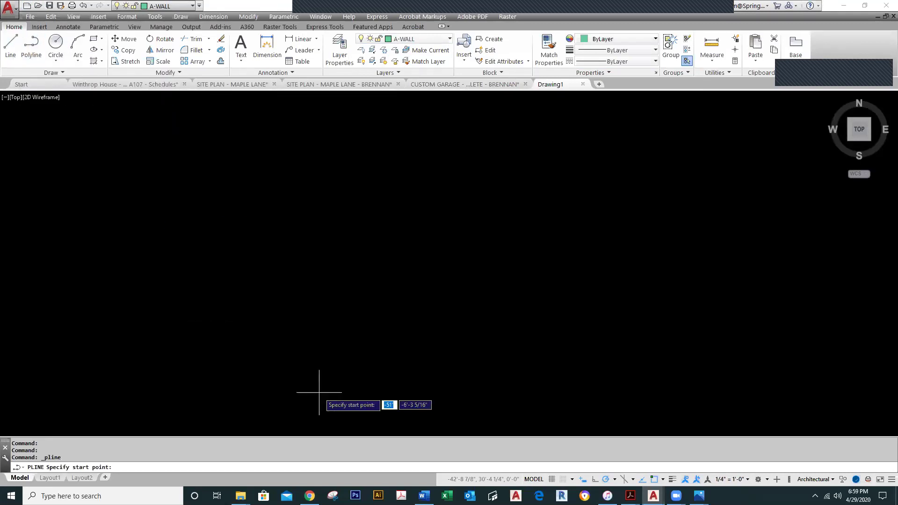
left_click(310, 348)
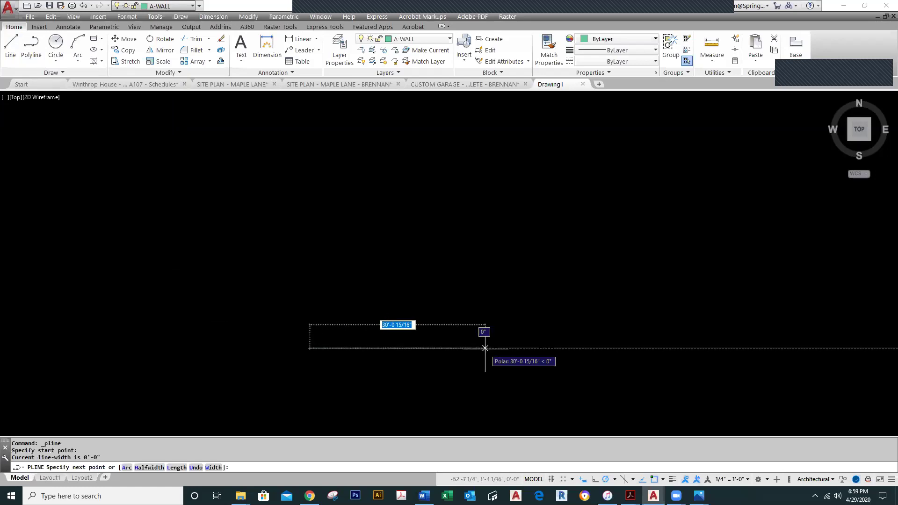
type("27'")
key("Return")
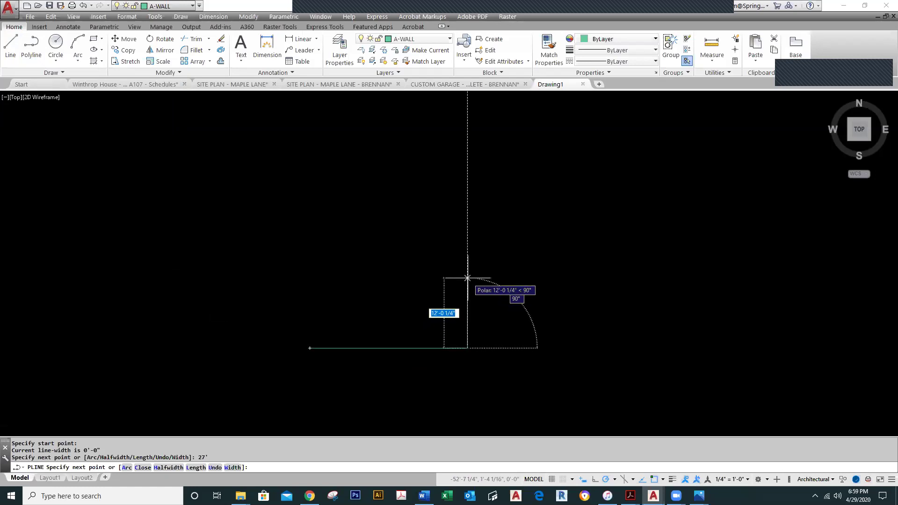
type("27'")
key("Return")
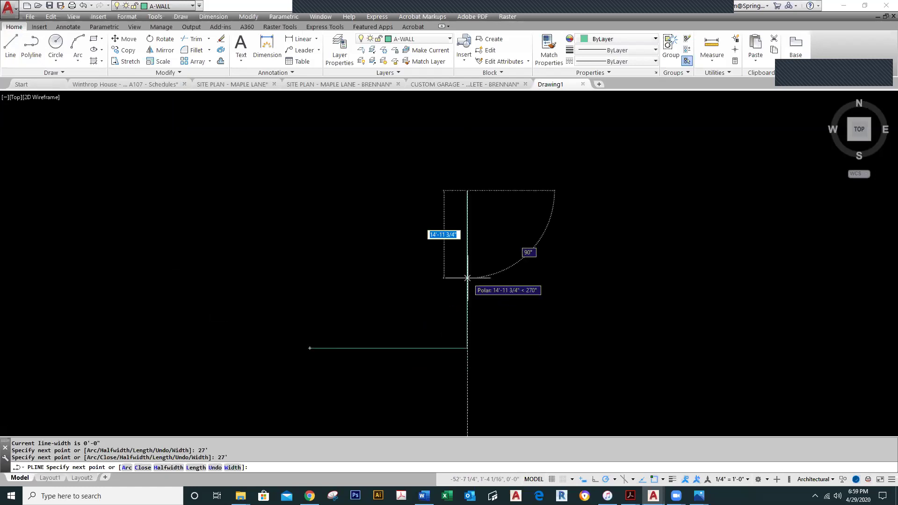
type("2")
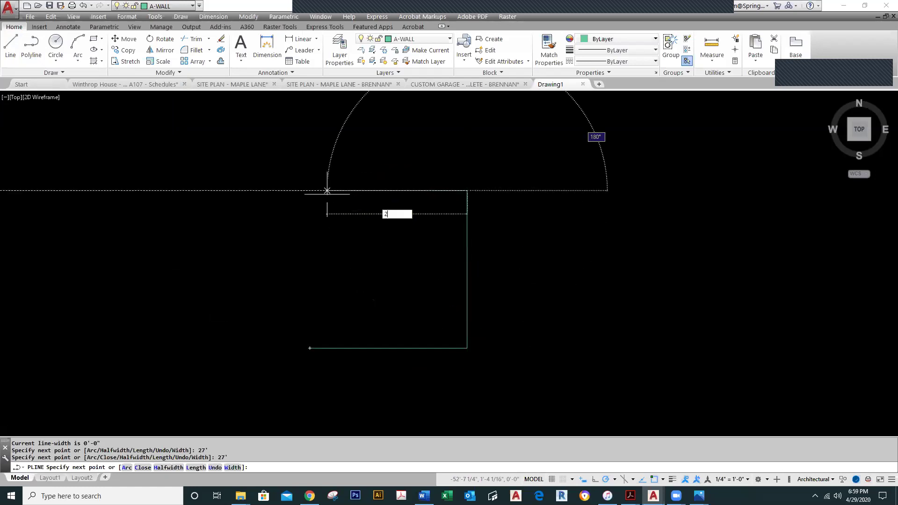
type("7'")
key("Return")
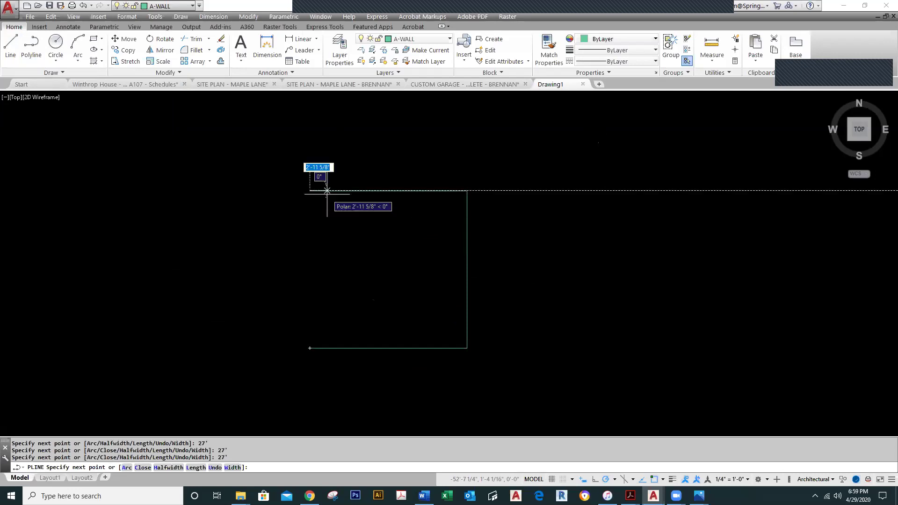
type("27'")
key("Escape")
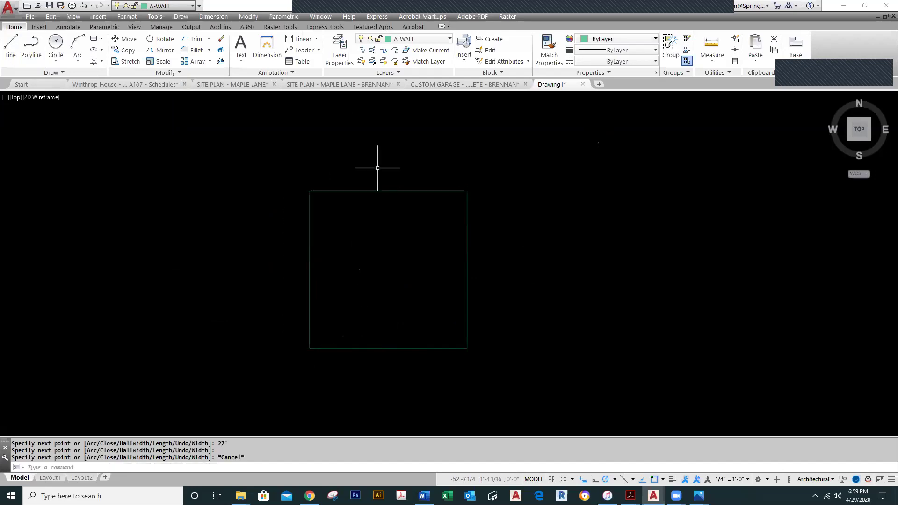
Draw the garage outline polyline starting 18" below the house's upper-left corner, running 23' left, 24' down and back to the house wall
right_click(326, 156)
left_click(344, 160)
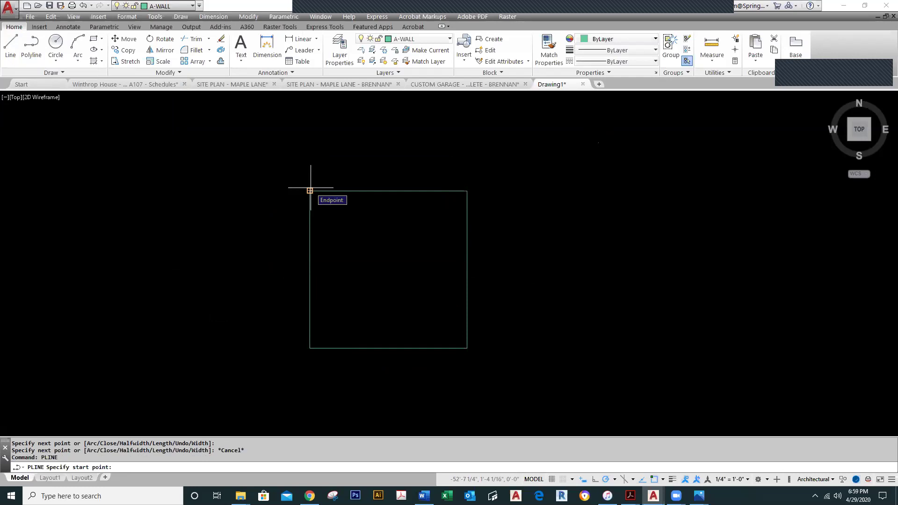
type("18")
key("Return")
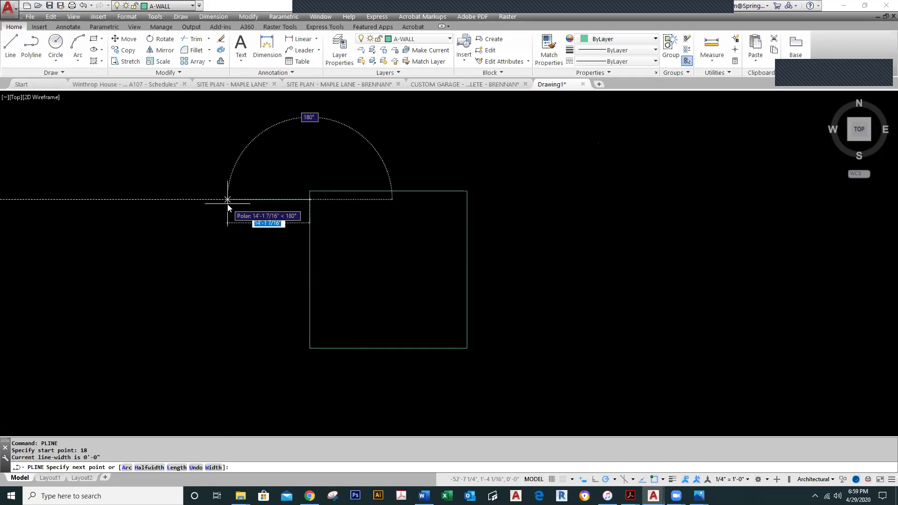
type("23'")
key("Return")
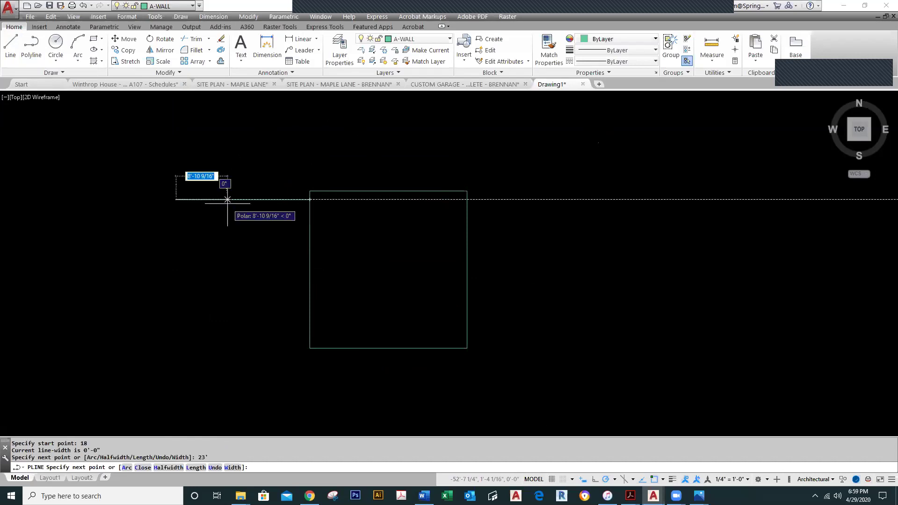
type("24'")
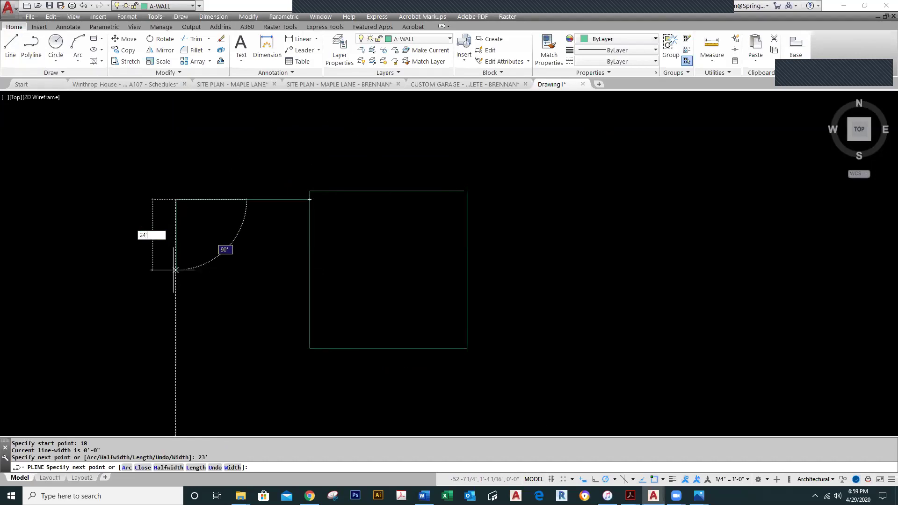
key("Return")
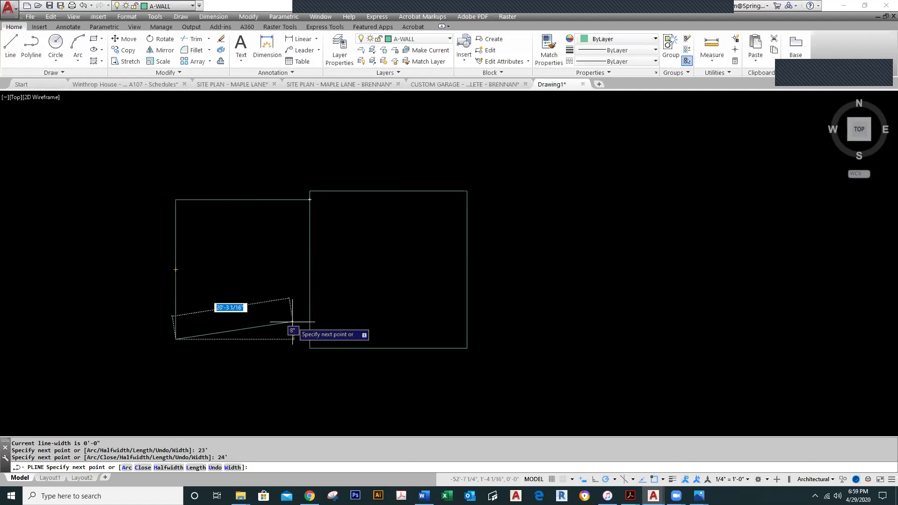
left_click(310, 340)
key("Escape")
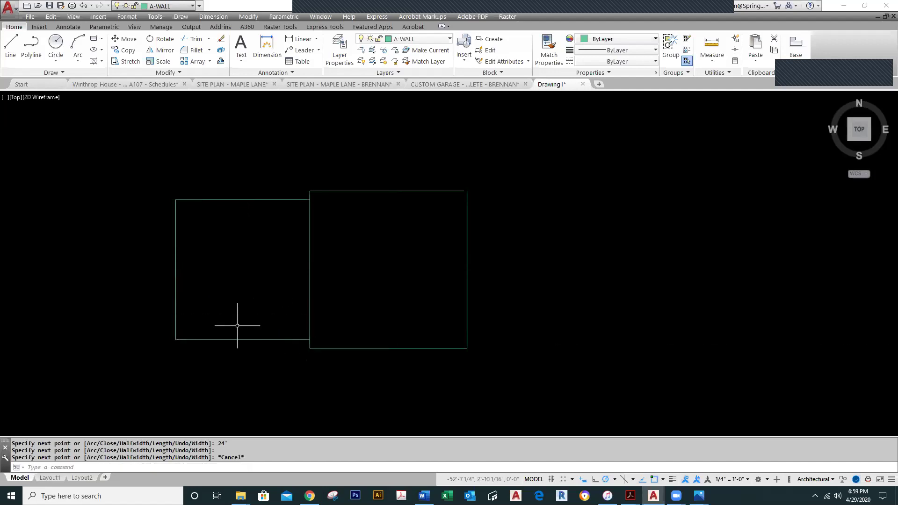
left_click(237, 344)
key("Escape")
left_click(205, 350)
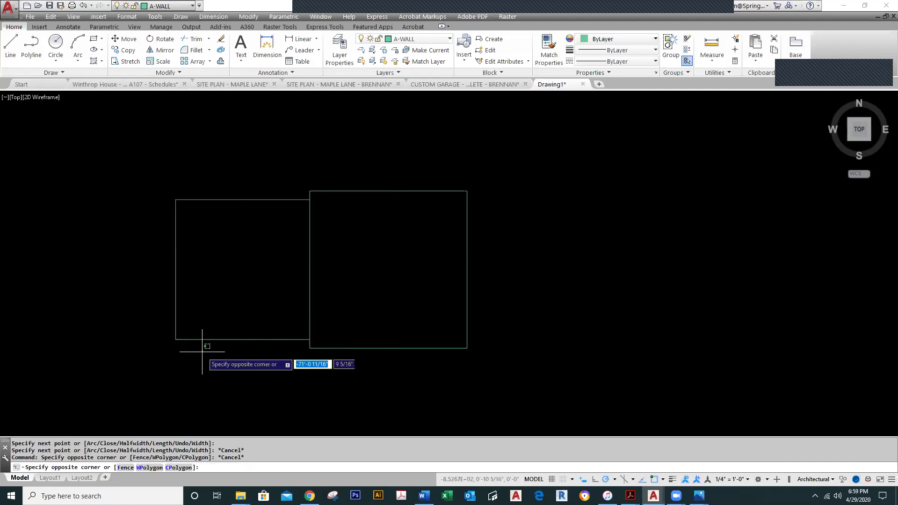
left_click(201, 341)
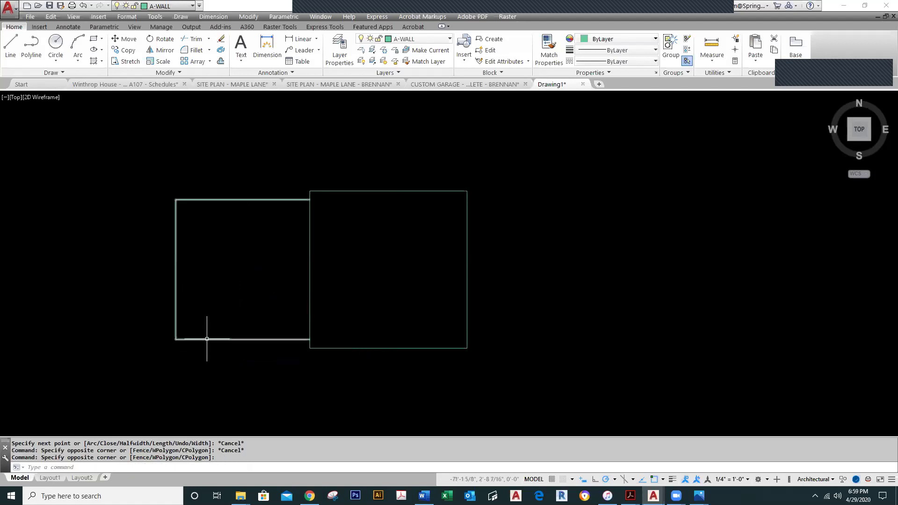
key("Escape")
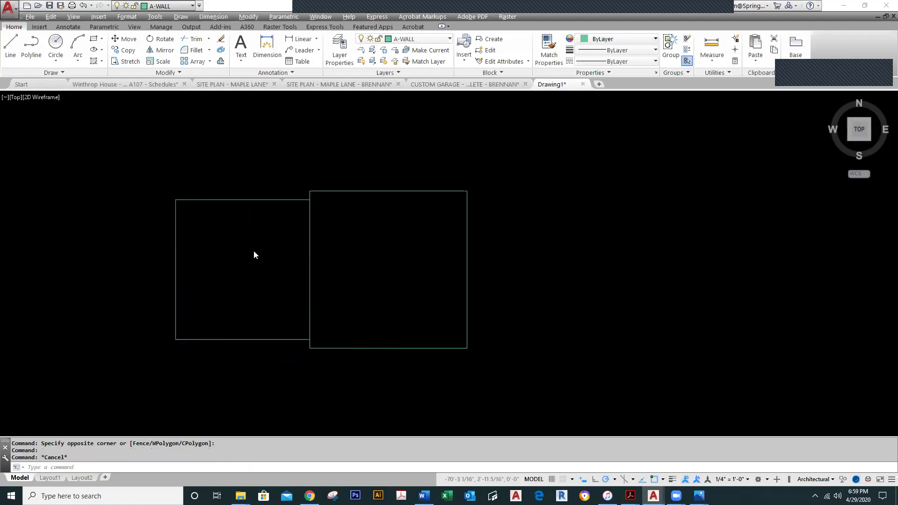
key("alt+Tab")
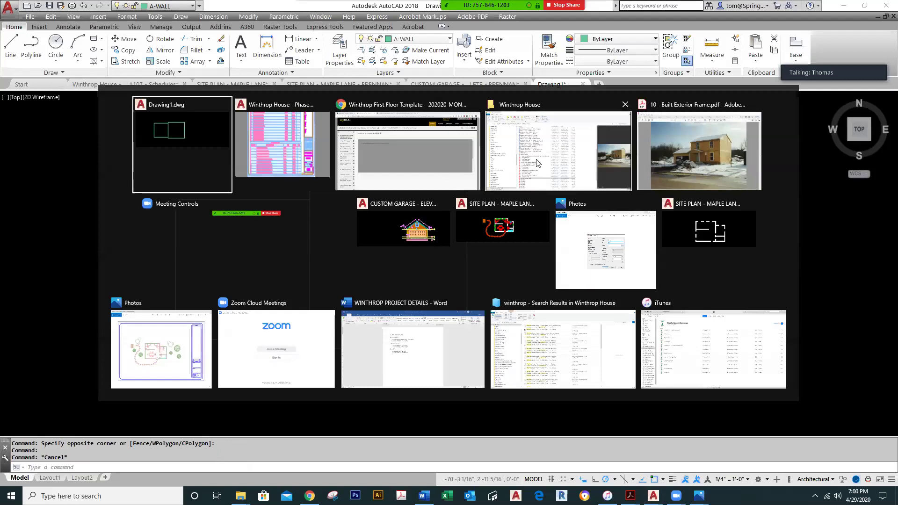
key("Escape")
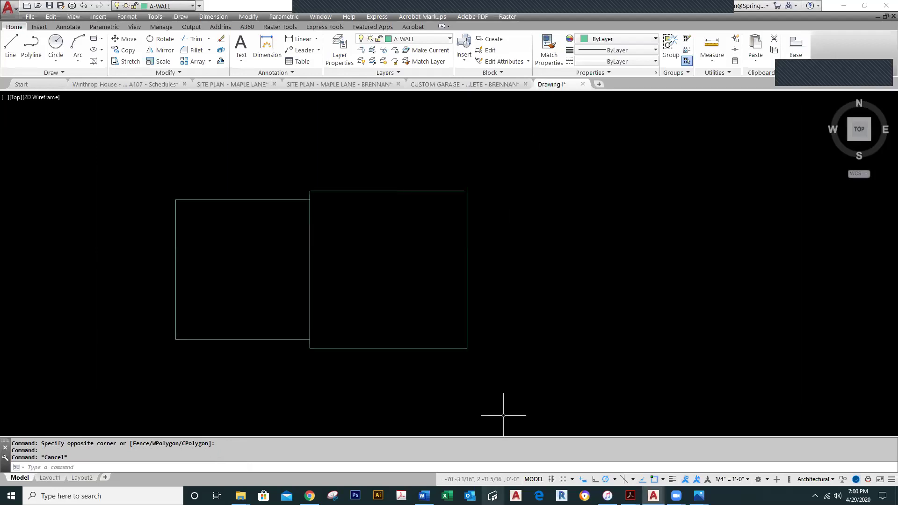
Switch to Acrobat and close all the open Winthrop construction photo, house photo, schedule and floor plan PDFs
mouse_move(631, 496)
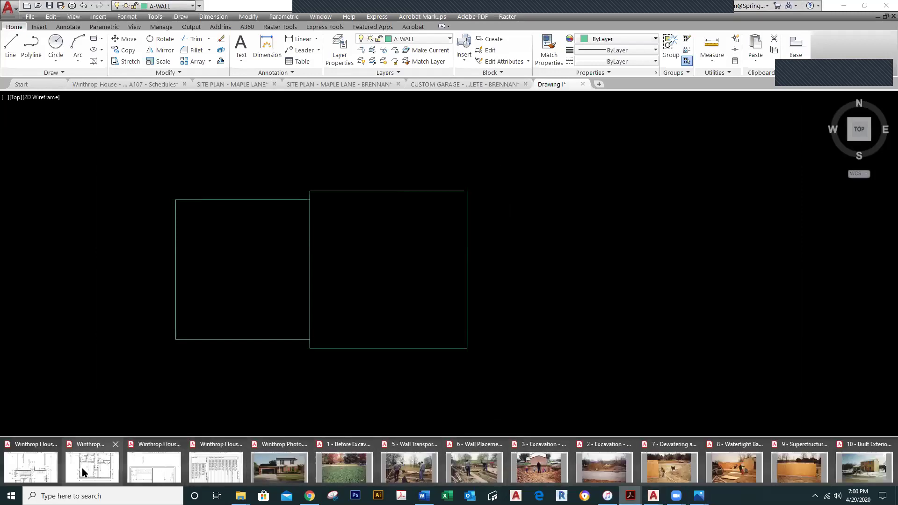
mouse_move(142, 474)
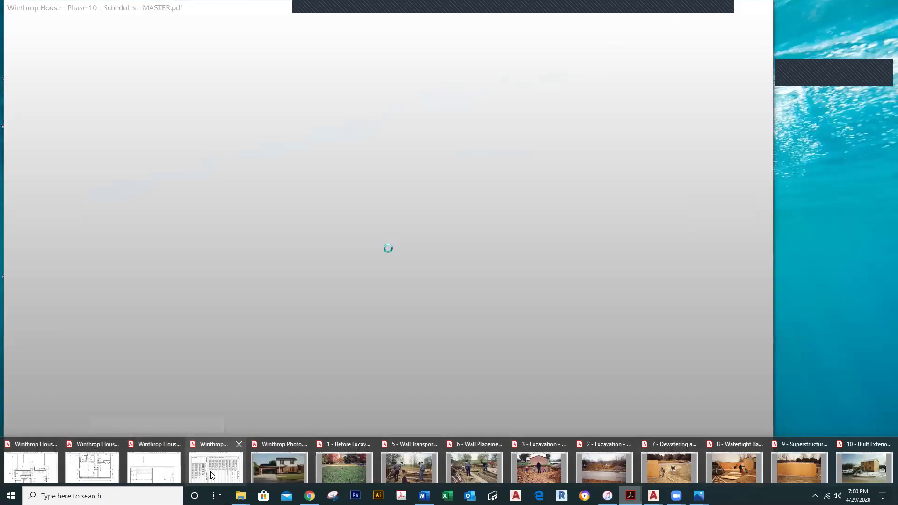
mouse_move(213, 475)
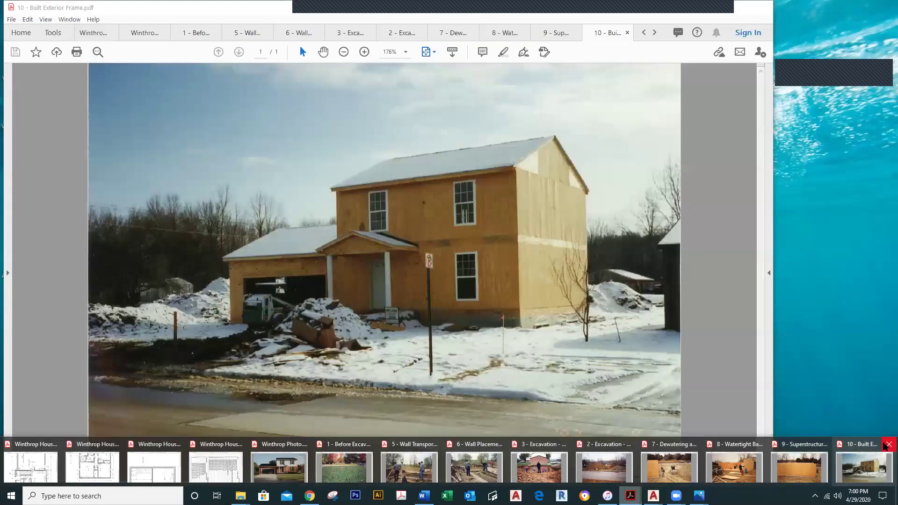
mouse_move(886, 447)
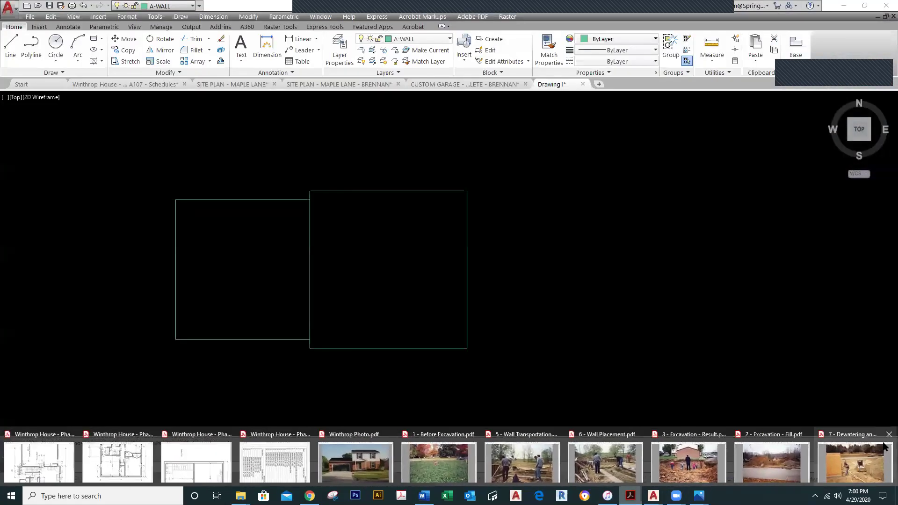
left_click(885, 448)
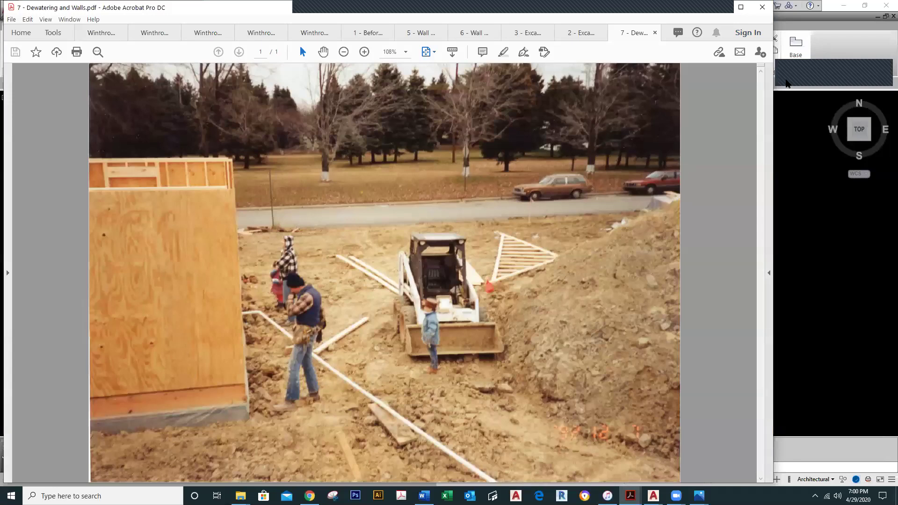
left_click(655, 33)
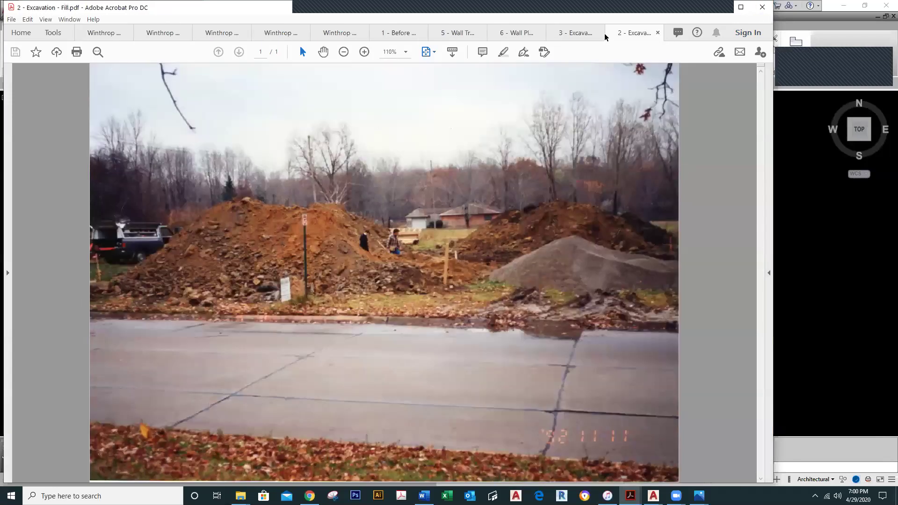
left_click(127, 34)
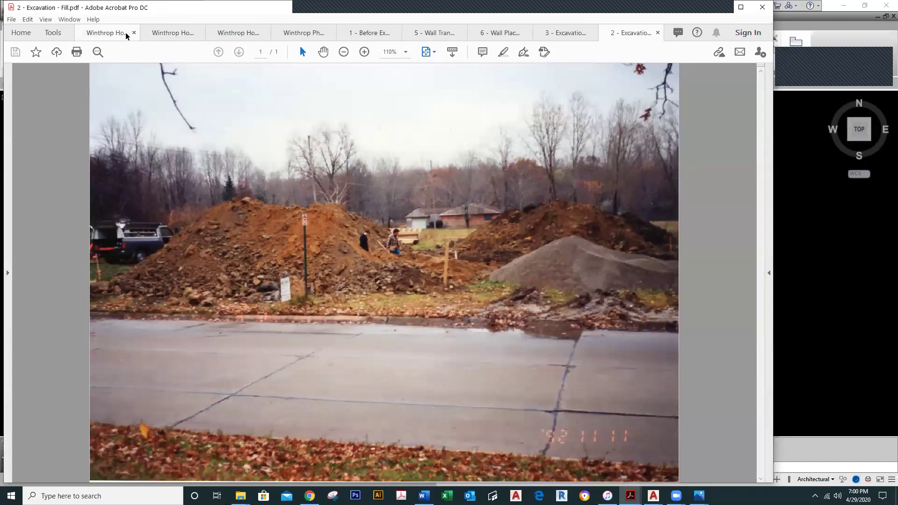
left_click(133, 32)
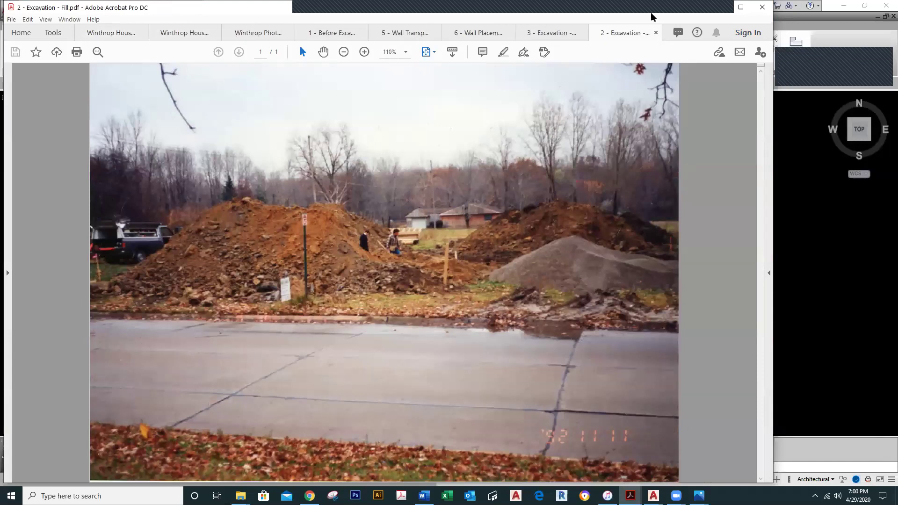
left_click(656, 32)
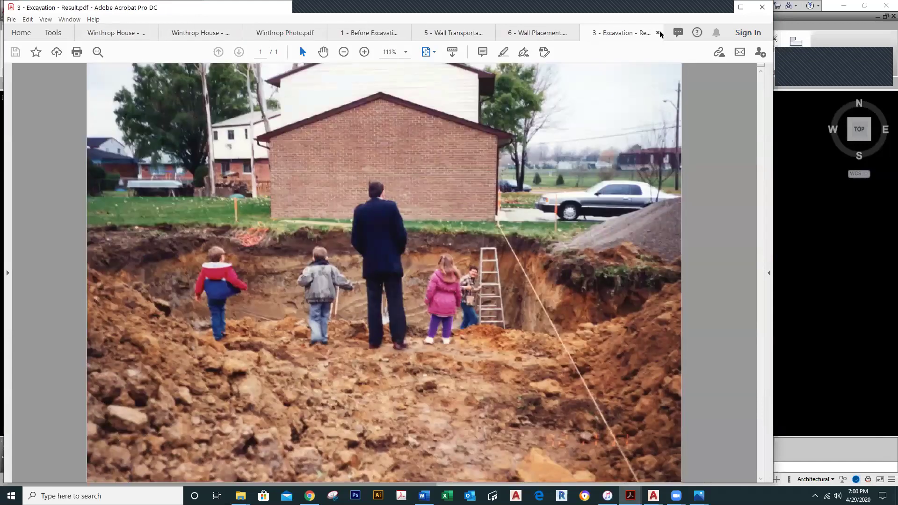
left_click(657, 33)
left_click(574, 33)
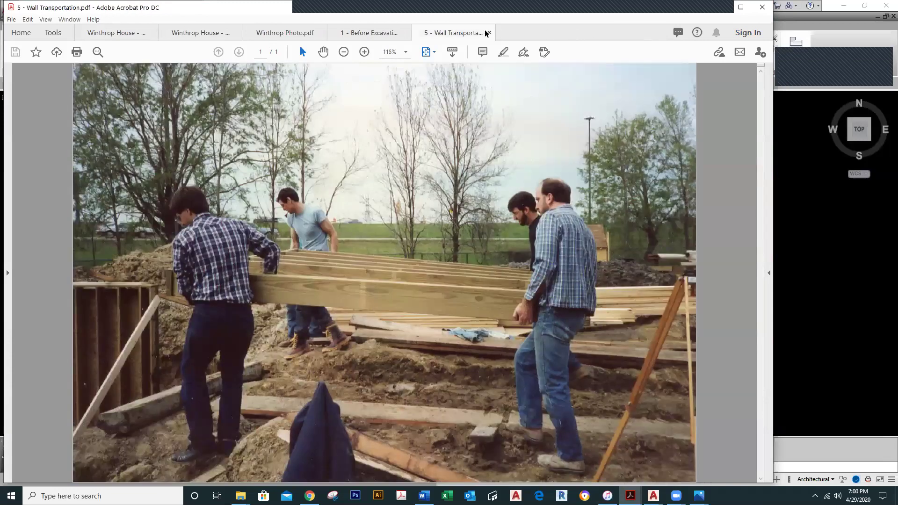
left_click(489, 33)
left_click(406, 33)
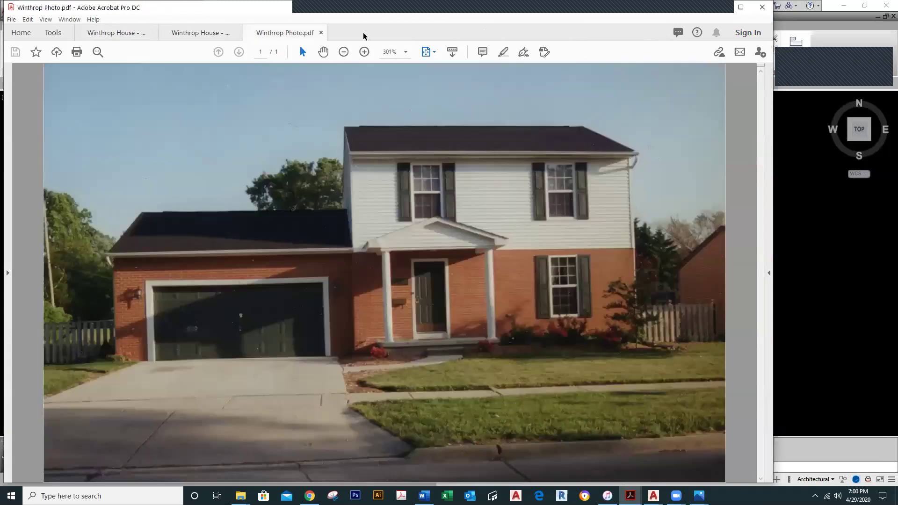
left_click(321, 33)
left_click(236, 32)
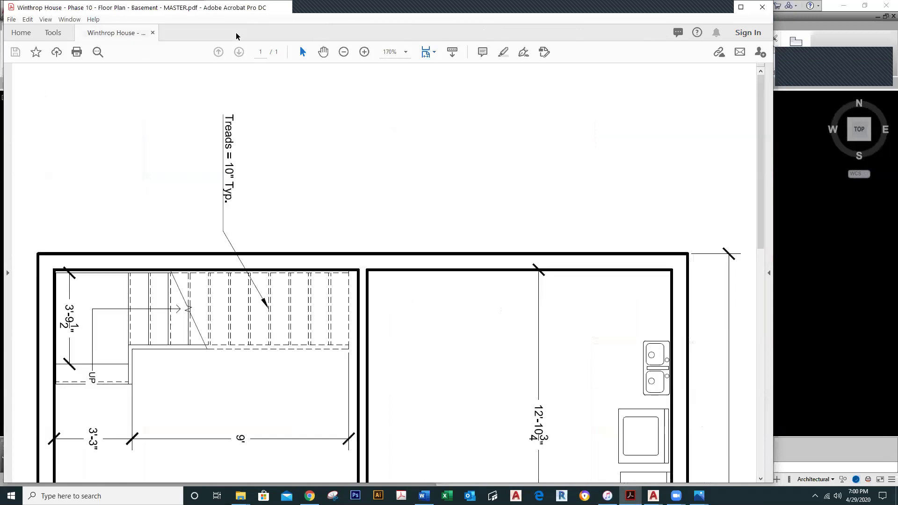
left_click(152, 33)
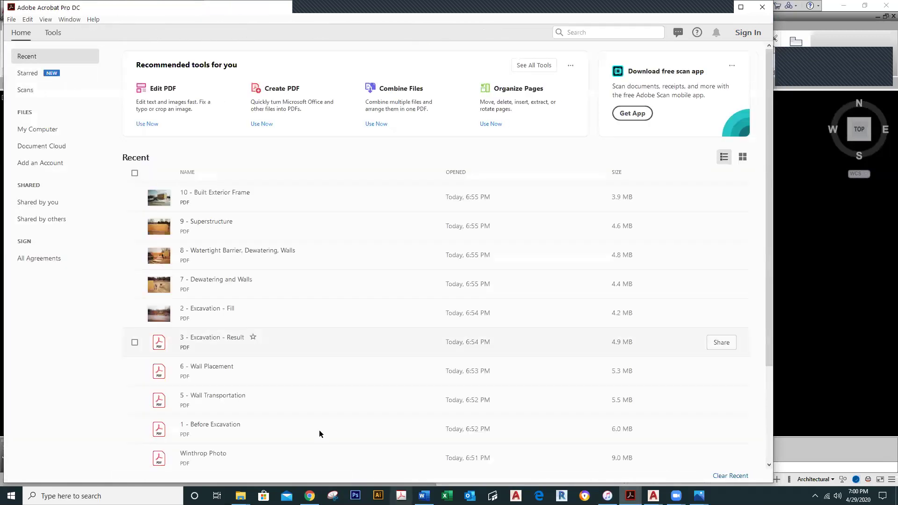
Open Winthrop House - Phase 10 - Floor Plan - Level 1 - MASTER from the recent files
scroll(244, 365, "down", 3)
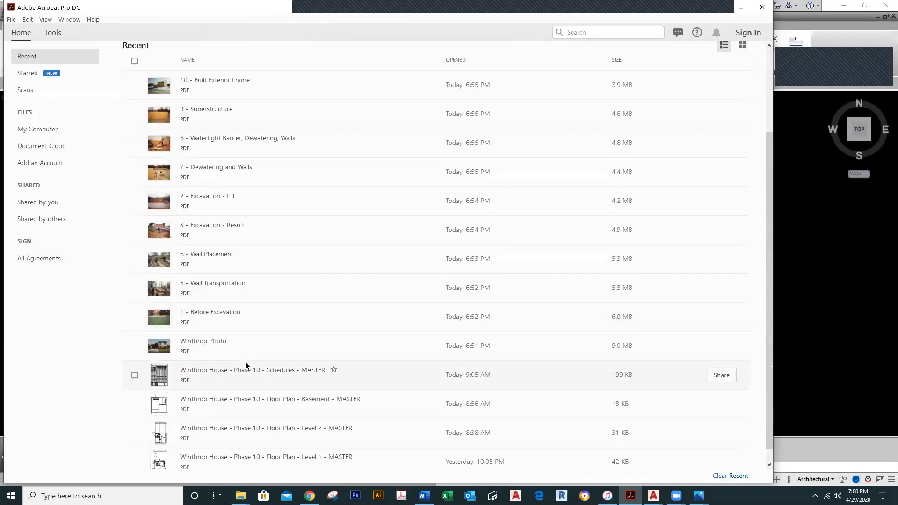
scroll(246, 365, "down", 1)
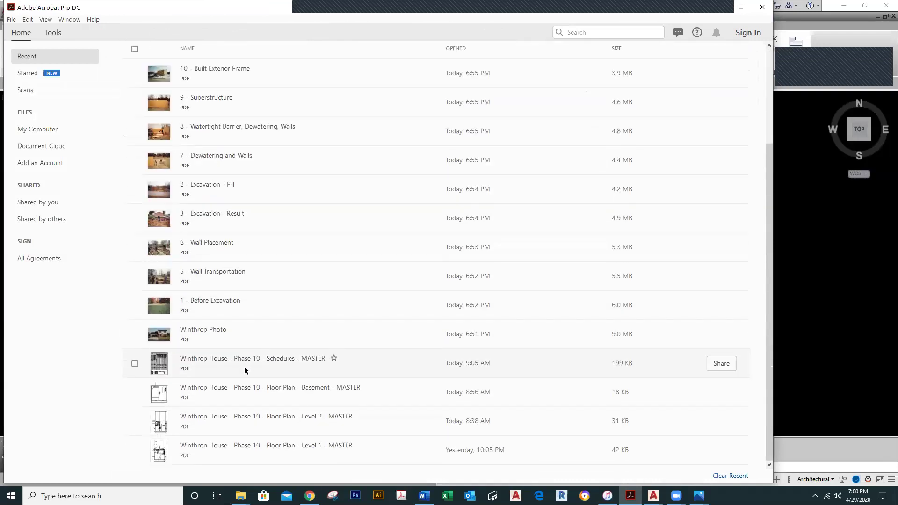
left_click(241, 442)
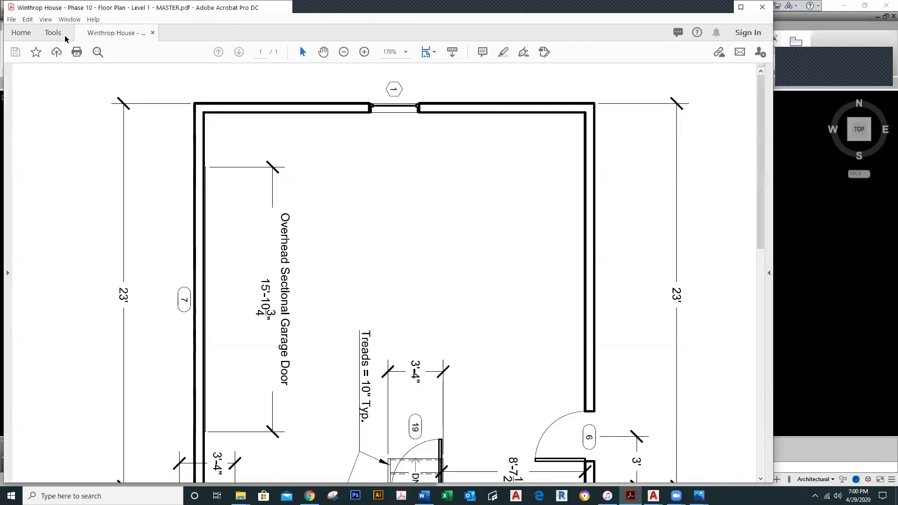
Rotate the Level 1 floor plan counterclockwise so it reads upright and set its zoom to 125%
left_click(45, 19)
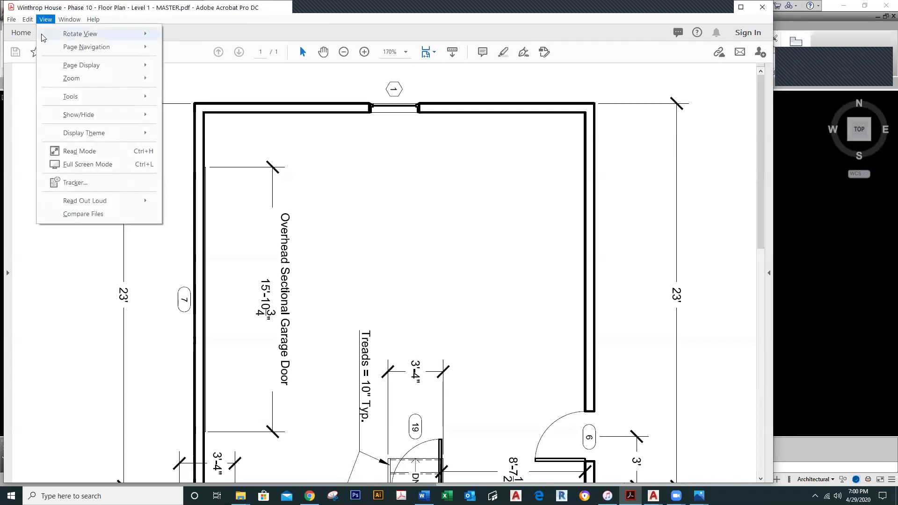
mouse_move(99, 50)
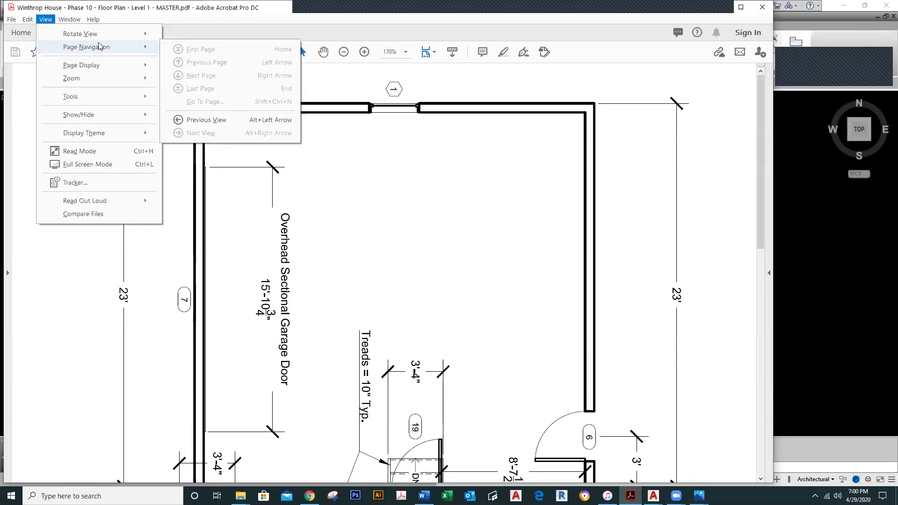
mouse_move(106, 34)
left_click(206, 44)
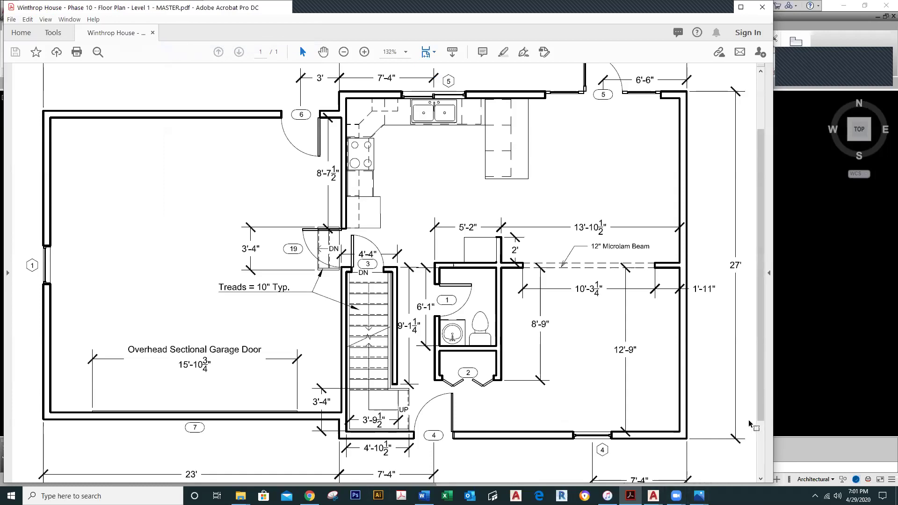
left_click(344, 52)
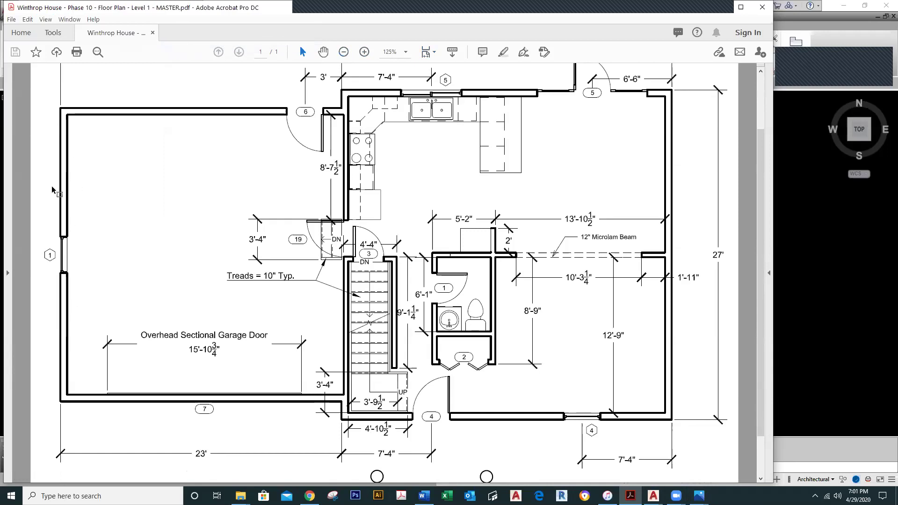
scroll(52, 187, "up", 2)
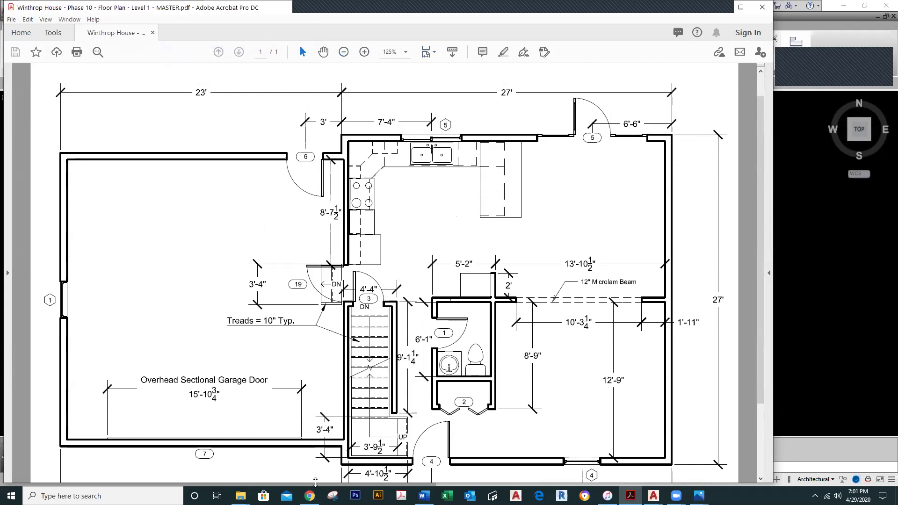
Switch to Chrome, reopen the April 29 - Winthrop Floor Plans course page and download Winthrop Project Details 1
mouse_move(310, 495)
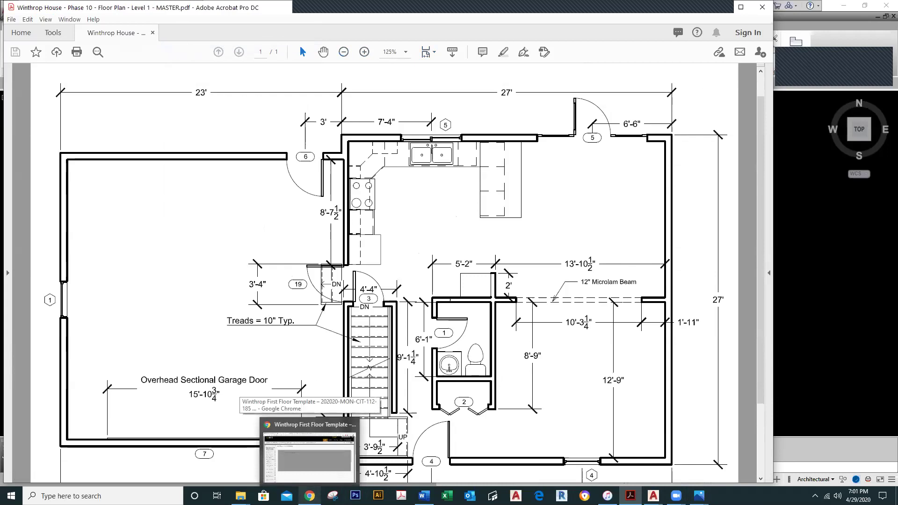
left_click(290, 463)
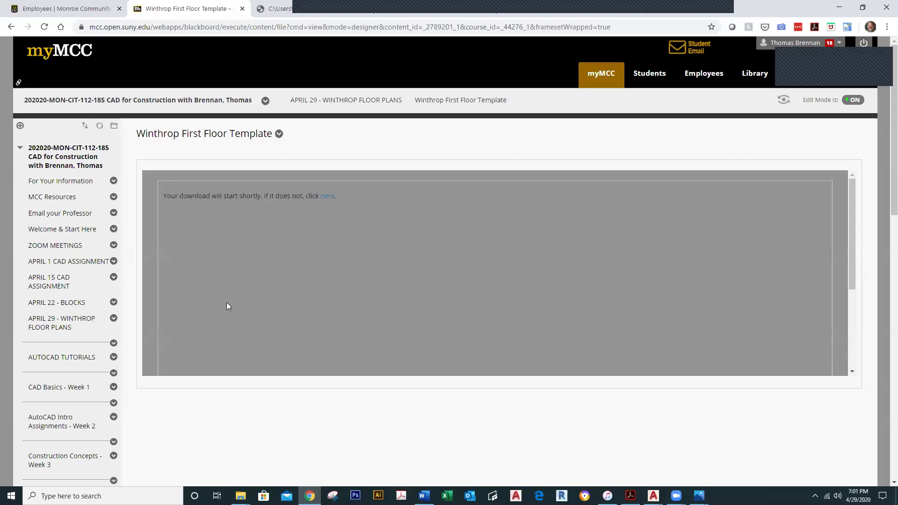
left_click(77, 320)
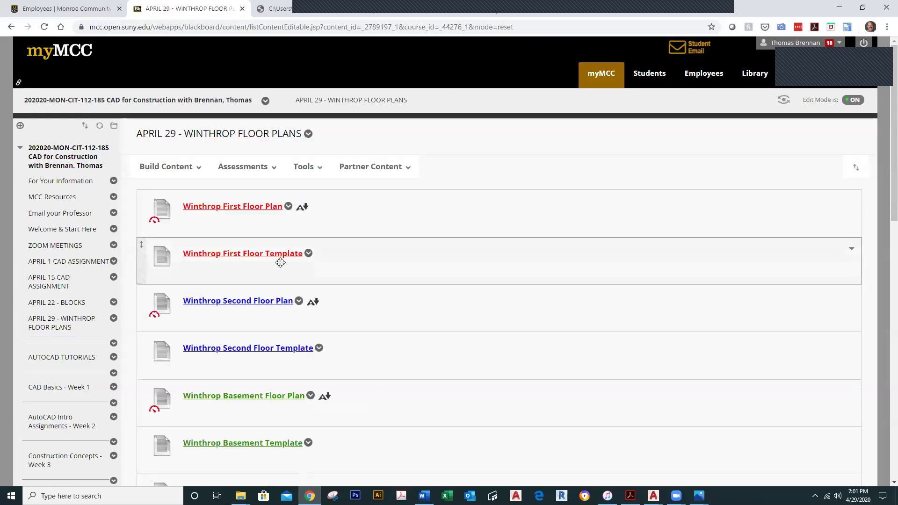
scroll(281, 262, "down", 6)
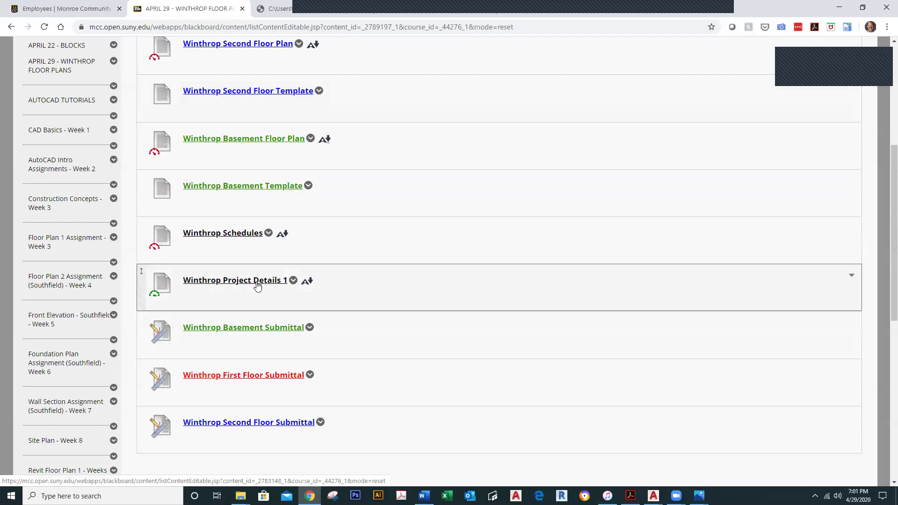
left_click(257, 283)
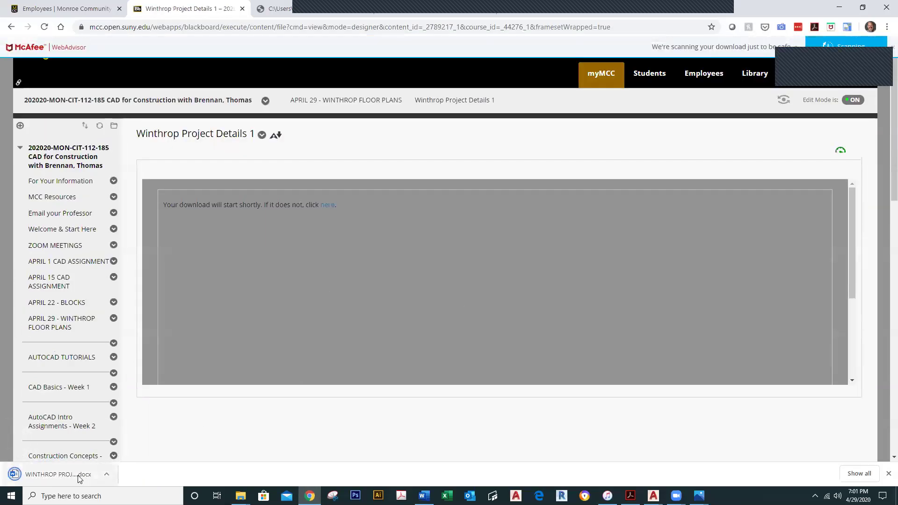
Open the downloaded project details document in Word to check the wall widths, and return to Drawing1 in AutoCAD
left_click(77, 474)
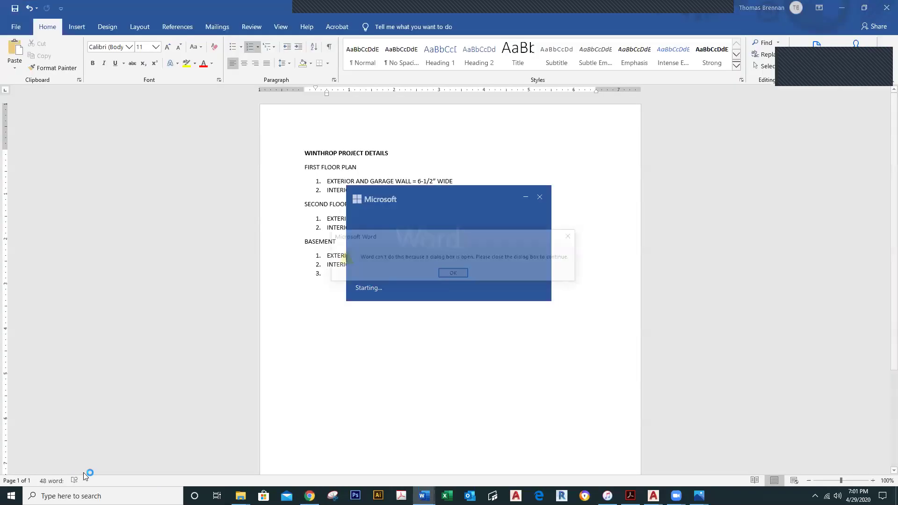
left_click(453, 274)
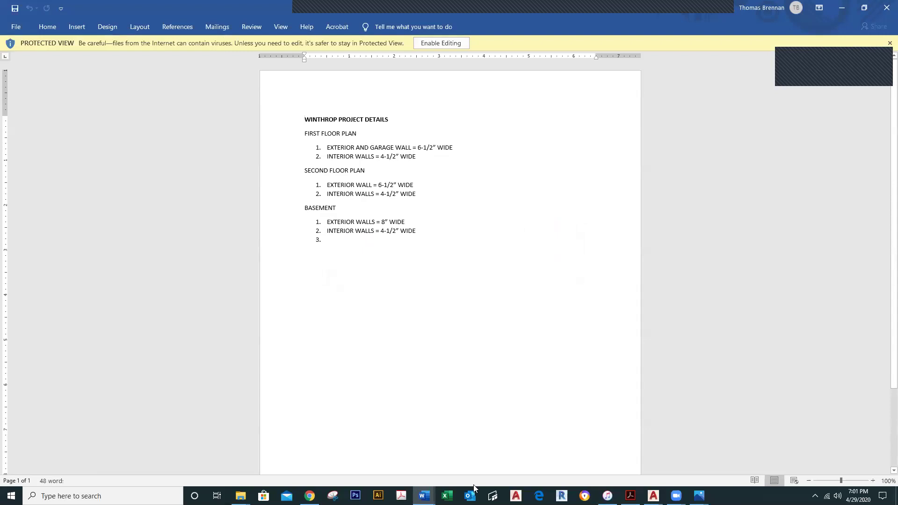
mouse_move(654, 496)
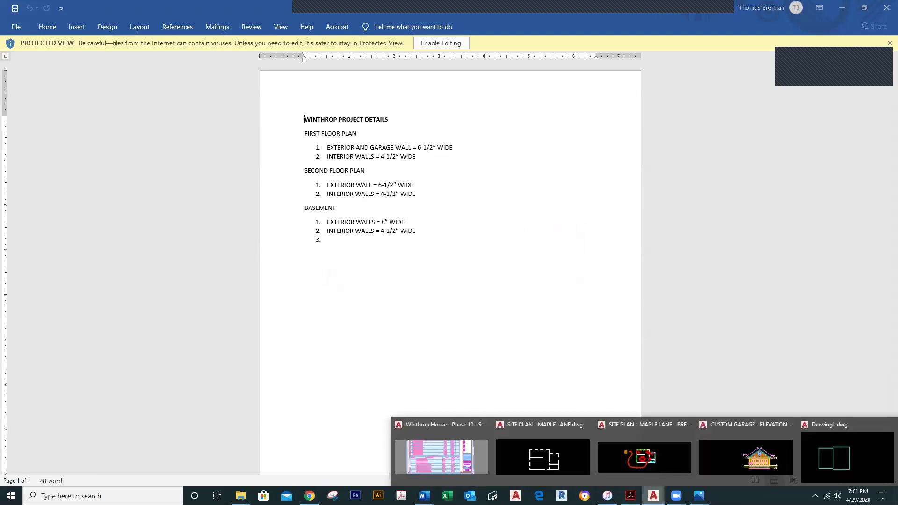
left_click(872, 450)
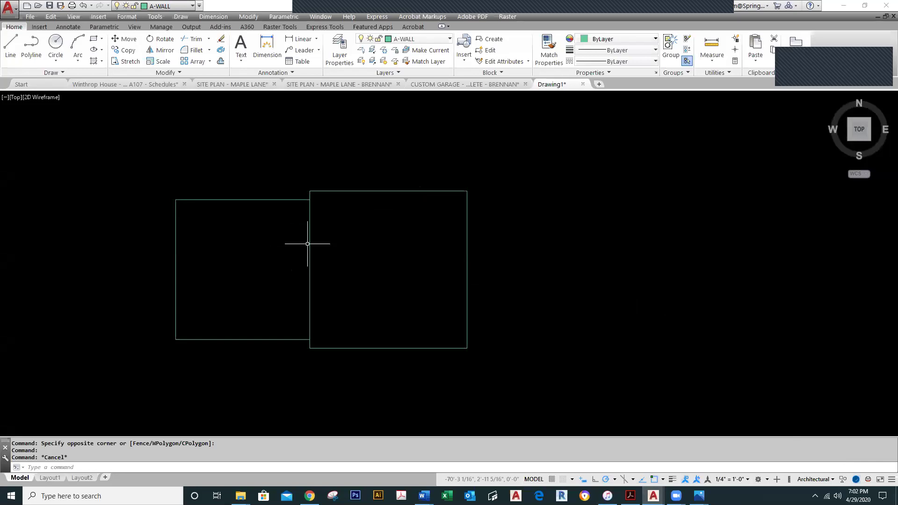
Explode the larger right-hand rectangle into separate wall lines
mouse_move(309, 244)
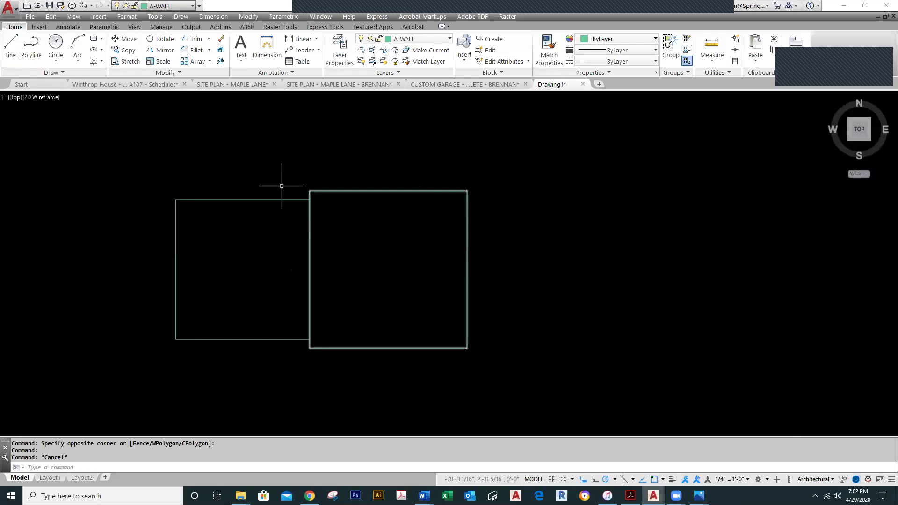
left_click(220, 50)
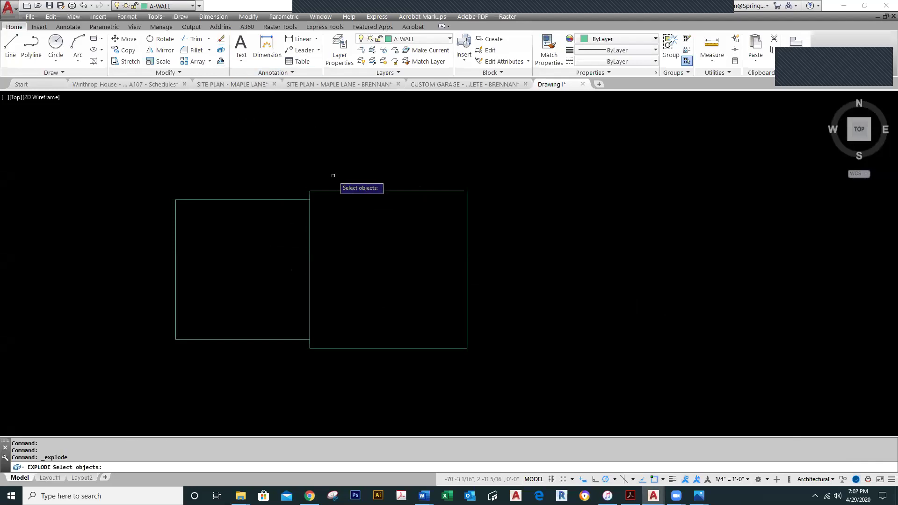
left_click(344, 191)
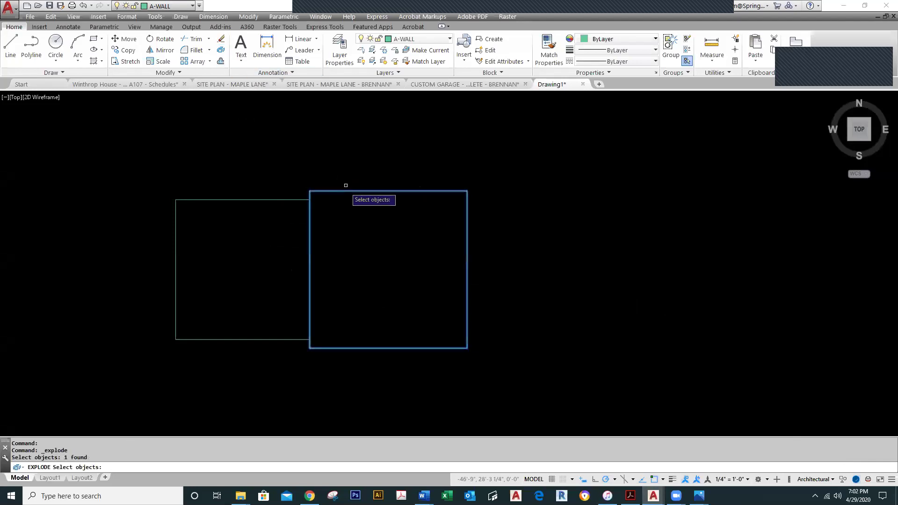
key("Return")
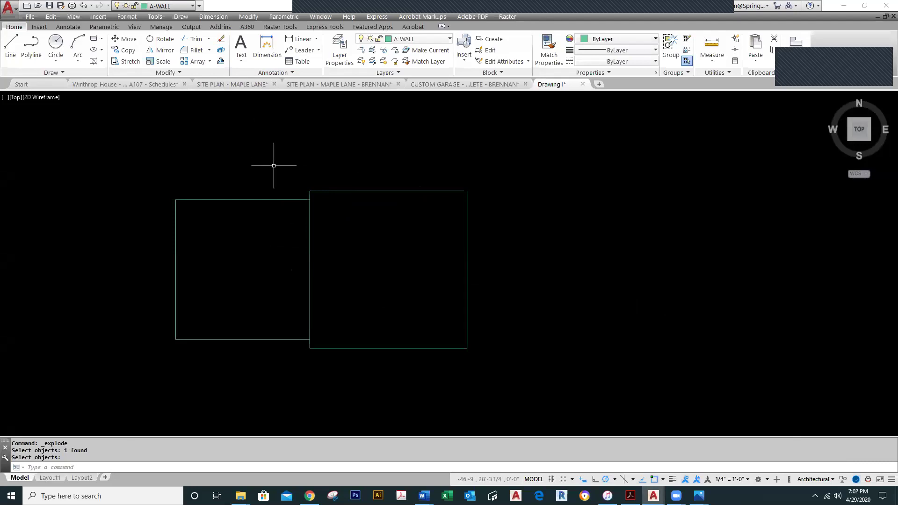
Offset the upper, right and lower wall lines of the larger rectangle 6.5 inches inward
left_click(221, 62)
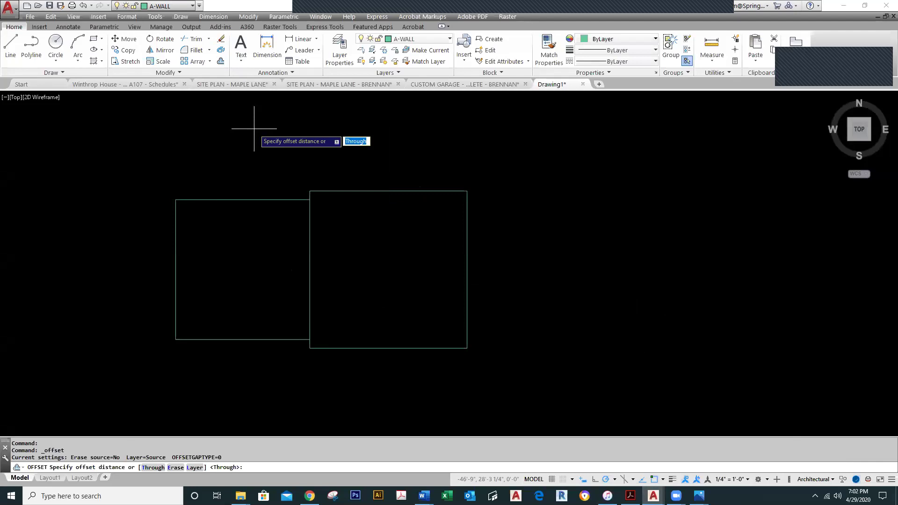
type("6.5")
key("Return")
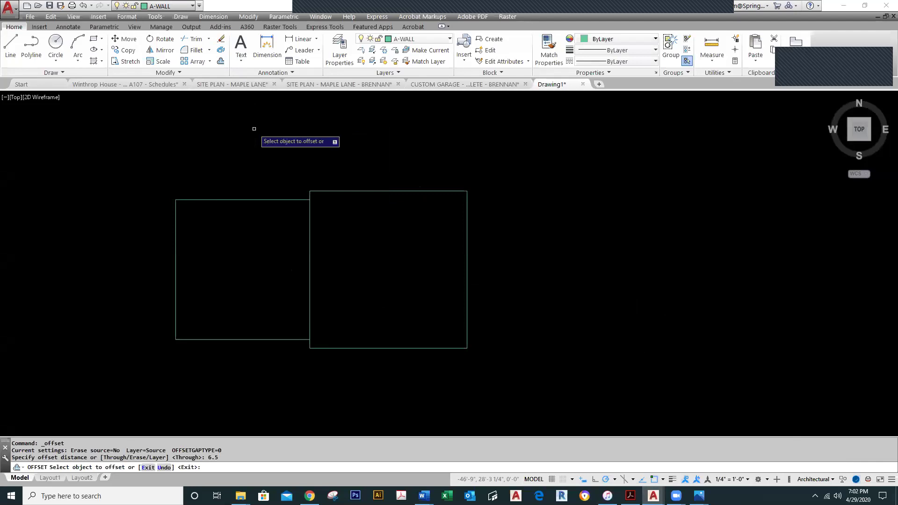
left_click(345, 191)
left_click(347, 206)
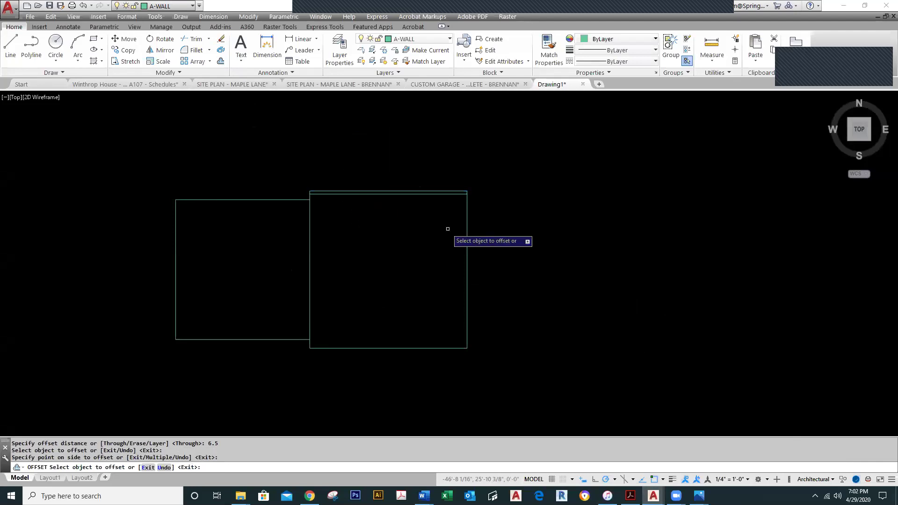
left_click(466, 225)
left_click(450, 230)
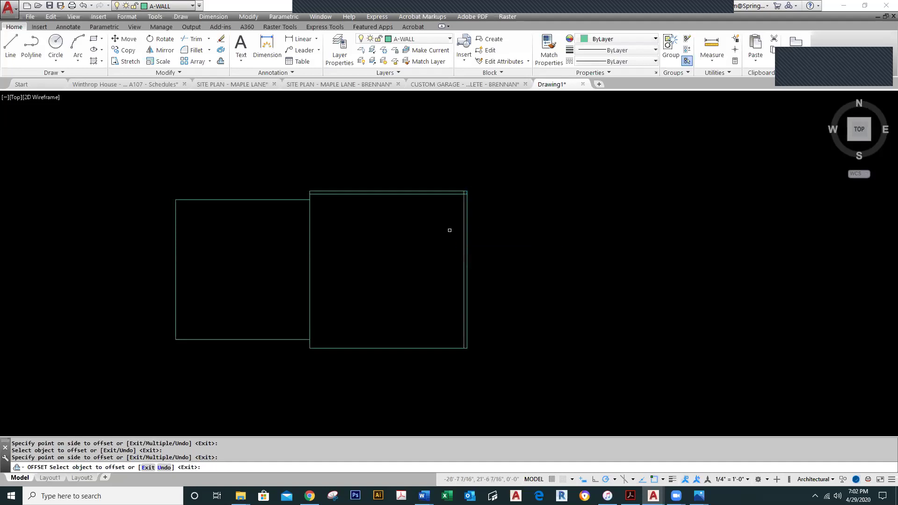
left_click(388, 348)
left_click(398, 302)
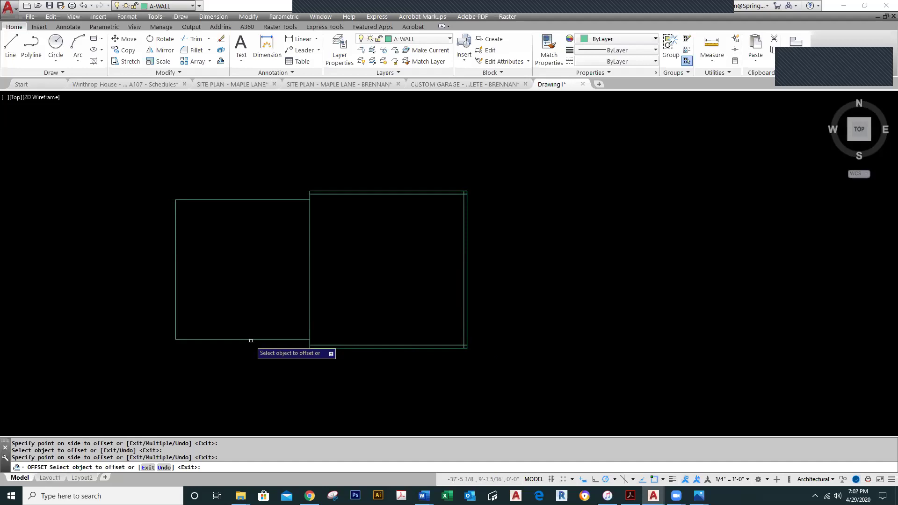
Offset the smaller left-hand outline 6.5 inches inward
left_click(250, 341)
left_click(257, 319)
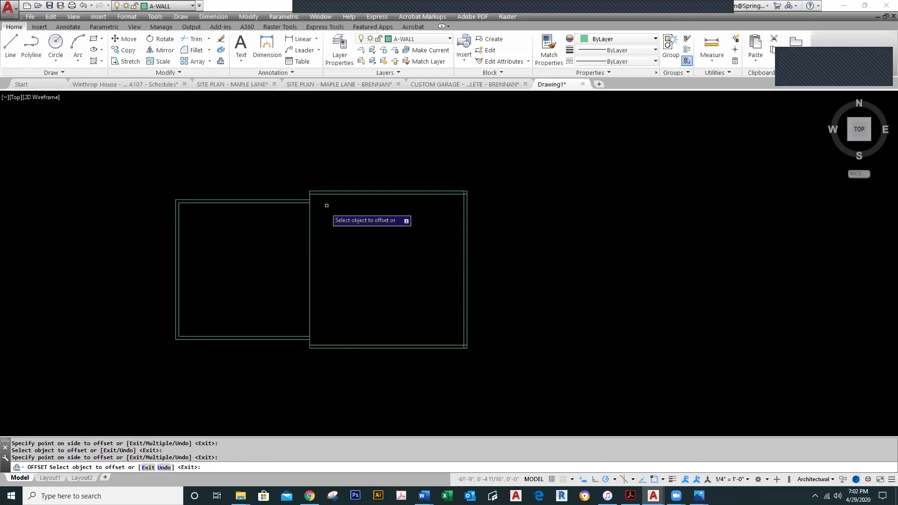
key("Escape")
Offset the shared wall line 4.5 inches into the larger rectangle
scroll(311, 208, "up", 4)
scroll(311, 209, "down", 2)
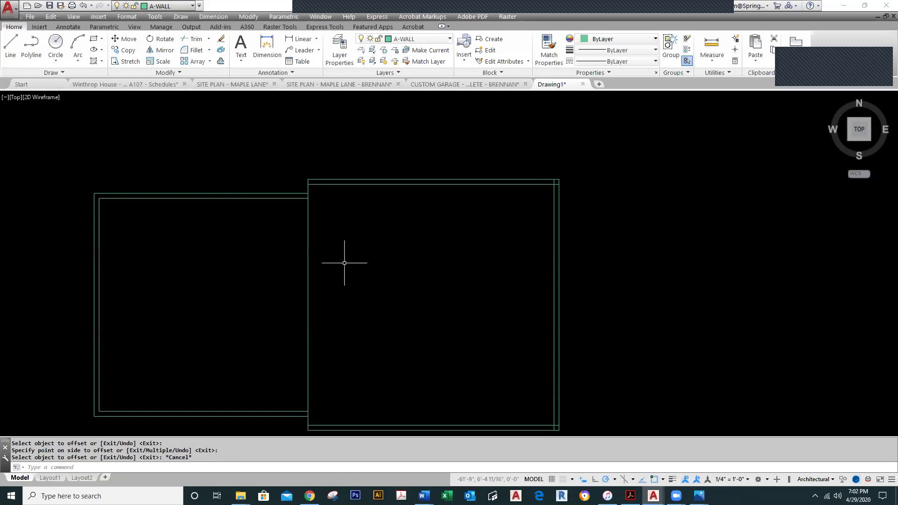
type("o")
key("Return")
type("4.5")
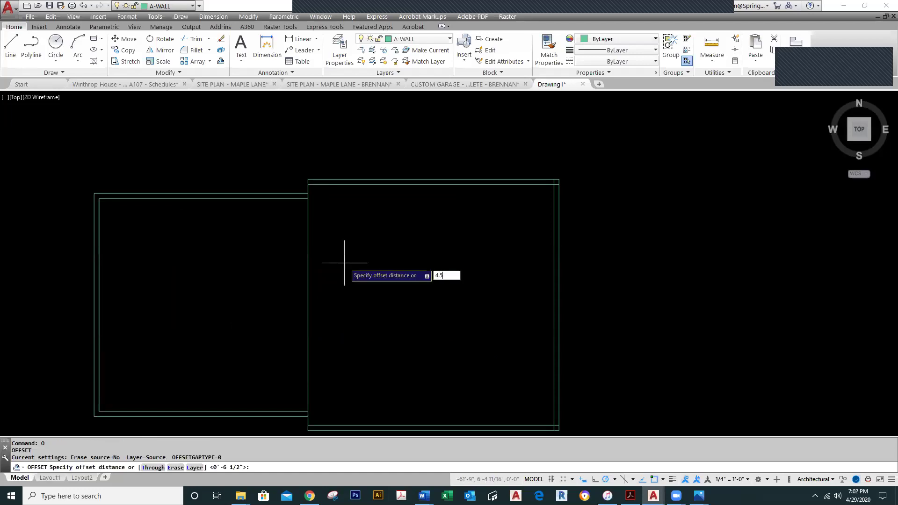
key("Return")
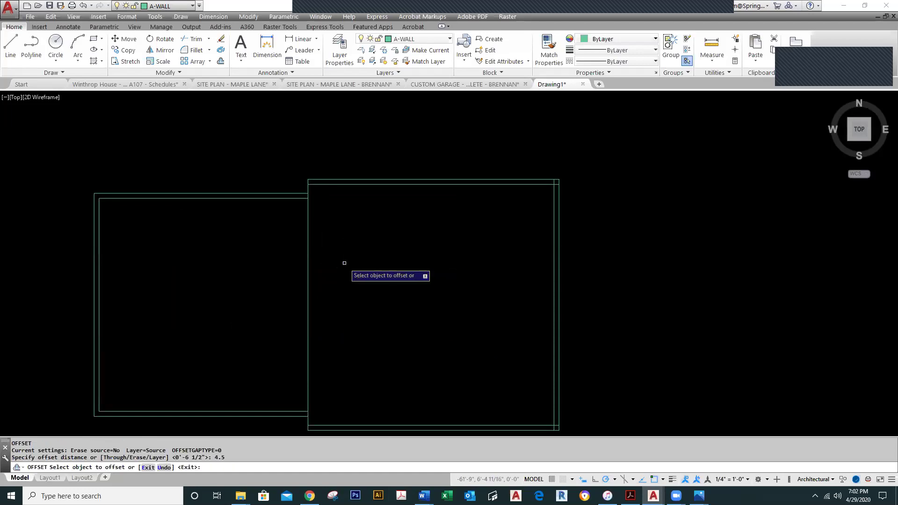
left_click(308, 277)
left_click(327, 276)
key("Escape")
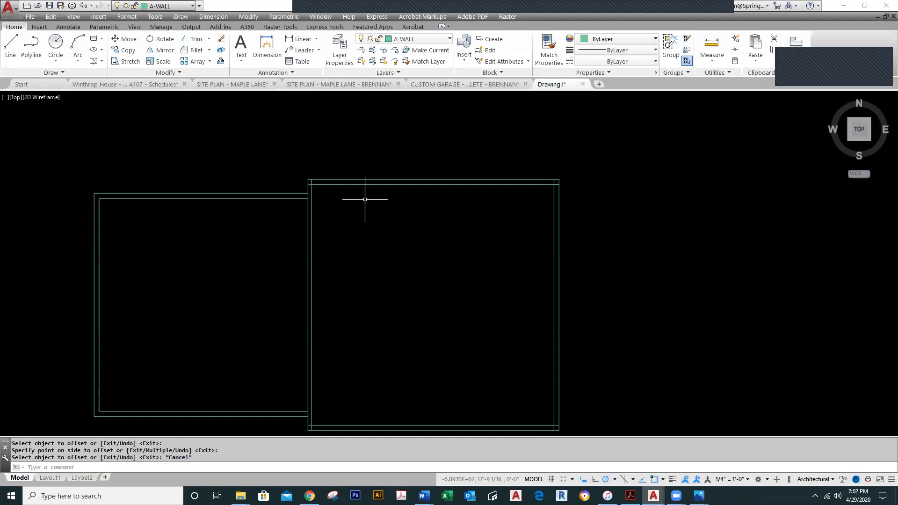
Fillet the two upper inner wall corners of the larger rectangle with a zero radius
scroll(358, 203, "up", 2)
type("F")
key("Return")
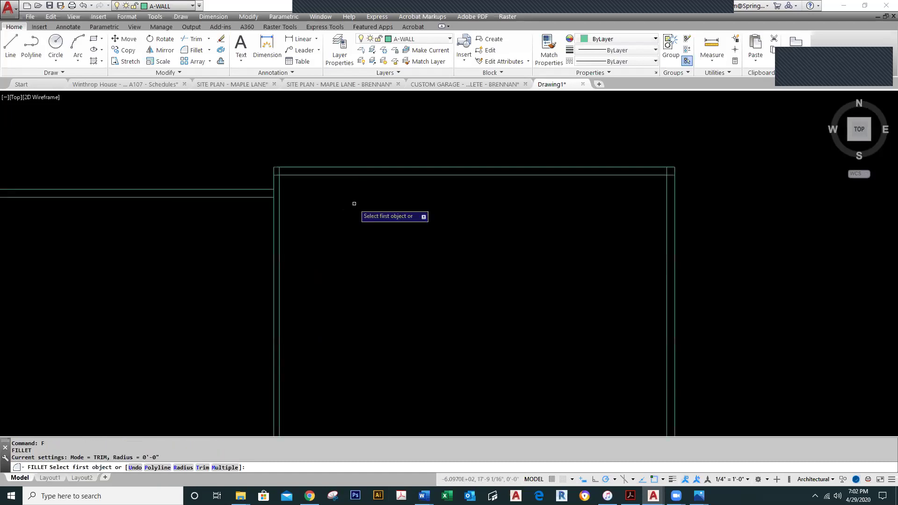
left_click(279, 184)
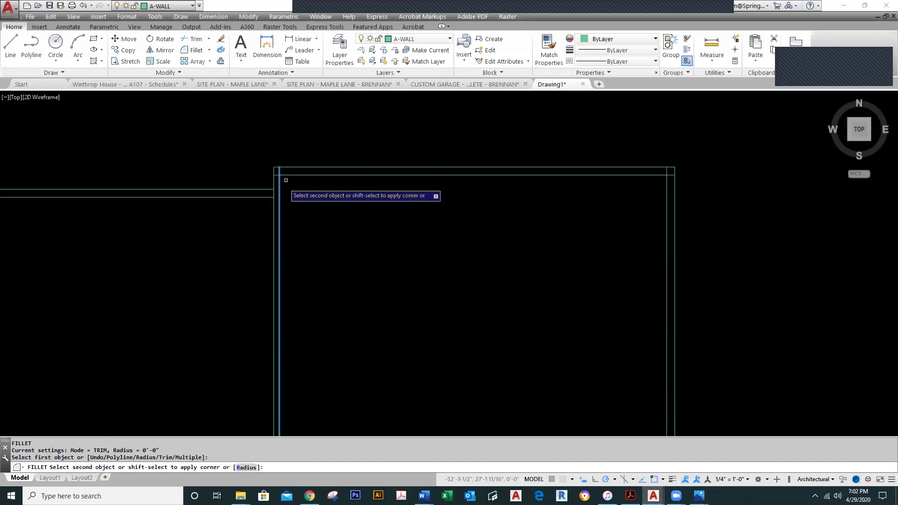
left_click(293, 175)
right_click(446, 213)
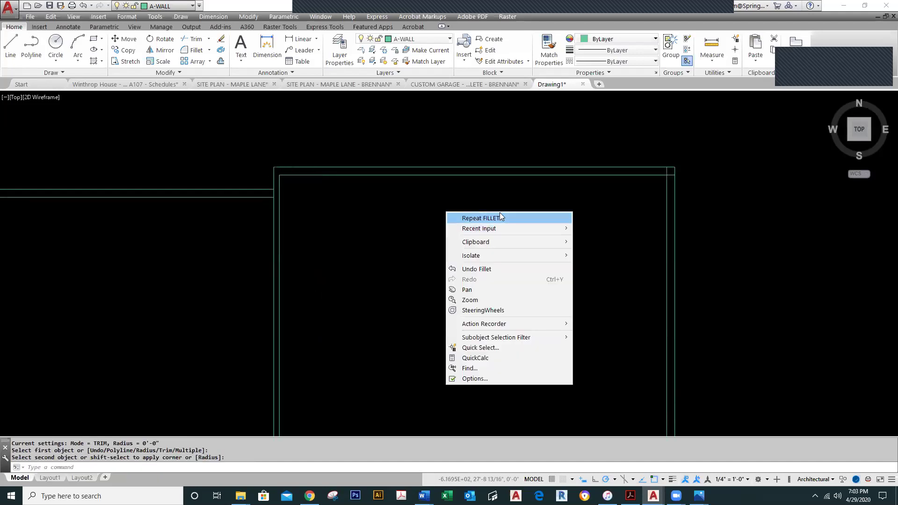
left_click(497, 218)
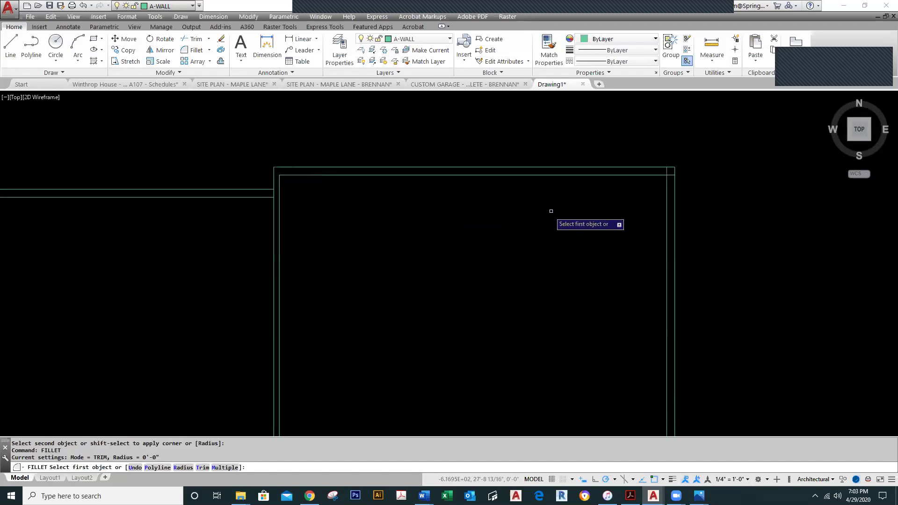
left_click(660, 176)
left_click(667, 181)
Fillet the two lower inner wall corners of the larger rectangle with a zero radius
scroll(597, 375, "down", 4)
middle_click_drag(597, 374, 601, 239)
right_click(601, 240)
left_click(627, 246)
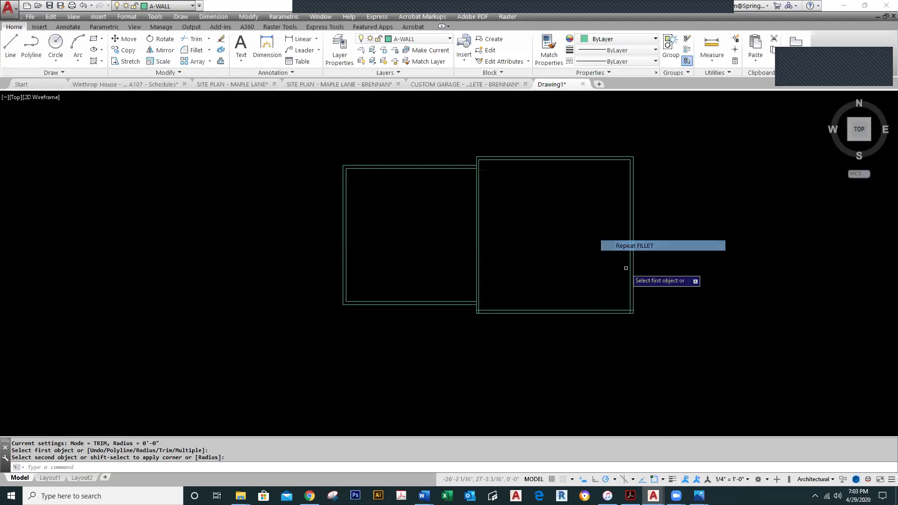
scroll(626, 268, "up", 2)
left_click(635, 312)
left_click(638, 307)
right_click(496, 287)
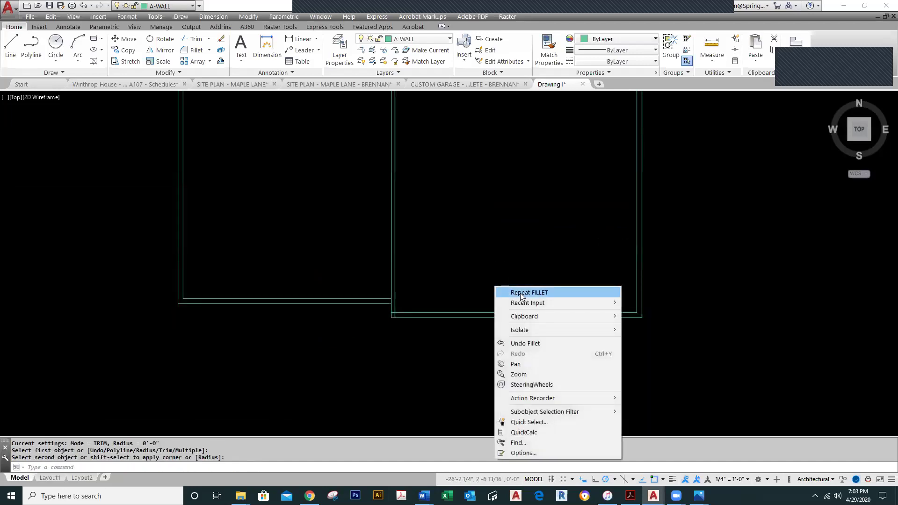
left_click(521, 294)
left_click(396, 312)
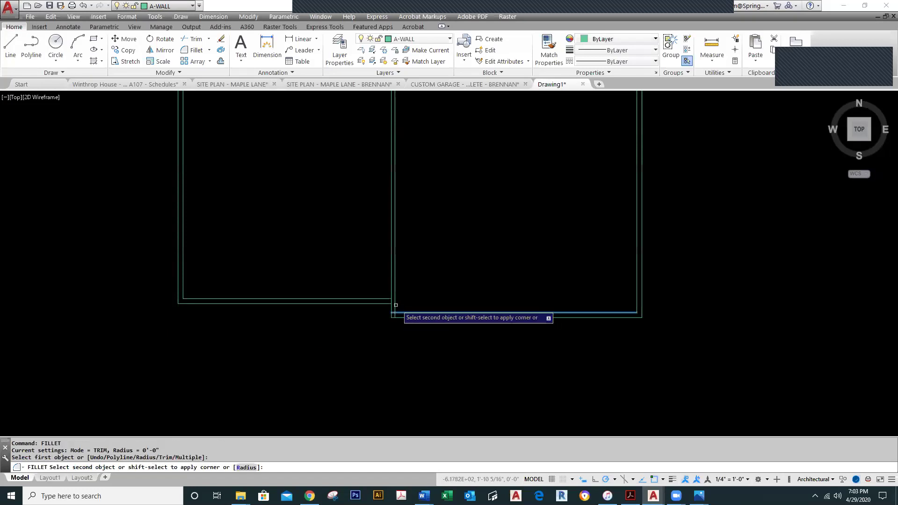
left_click(396, 304)
Fillet the smaller outline's inner wall line to the shared wall line at its lower and upper ends with a zero radius
right_click(353, 259)
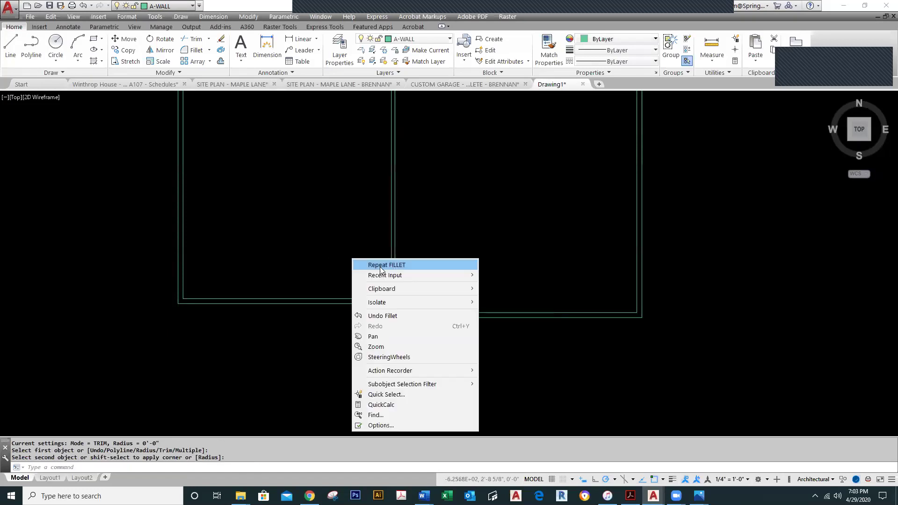
left_click(380, 265)
left_click(391, 293)
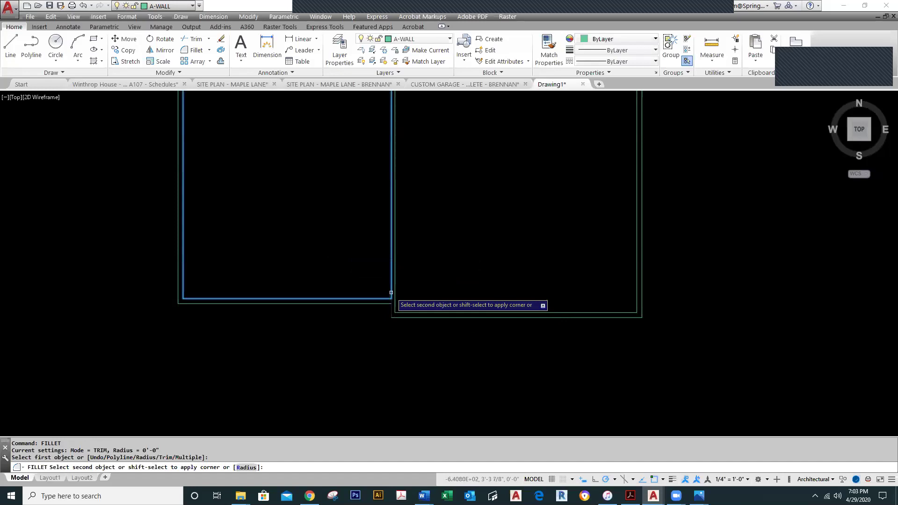
left_click(395, 294)
key("Escape")
scroll(415, 267, "down", 3)
middle_click_drag(416, 257, 419, 313)
scroll(412, 159, "up", 5)
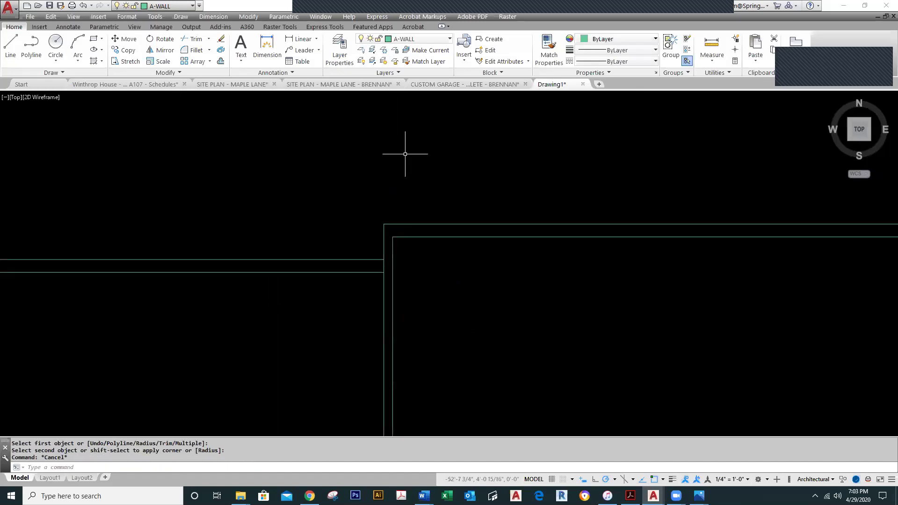
right_click(406, 156)
left_click(436, 161)
left_click(372, 272)
left_click(384, 283)
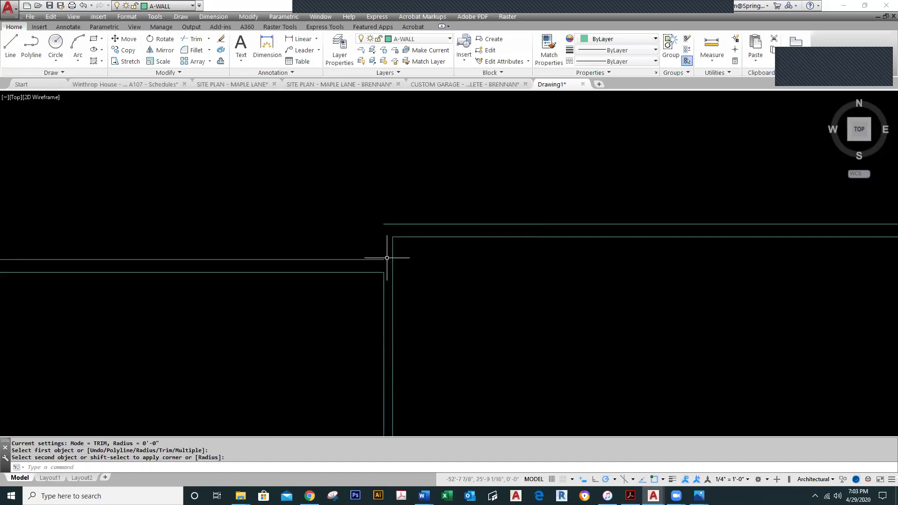
Draw a 1'-6" line from the larger outline's upper-left outer corner down to the smaller outline's upper outer wall line
type("l")
key("Return")
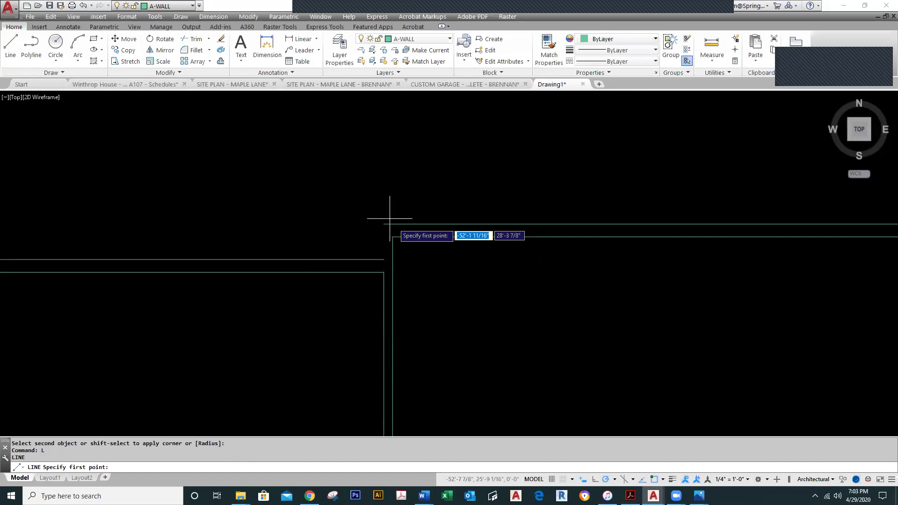
left_click(383, 224)
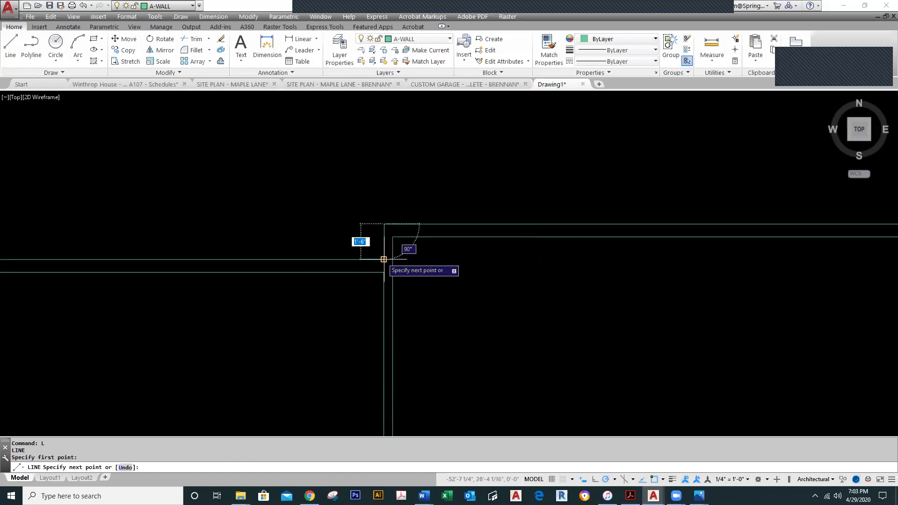
left_click(383, 259)
key("Escape")
scroll(432, 325, "down", 5)
scroll(433, 331, "down", 3)
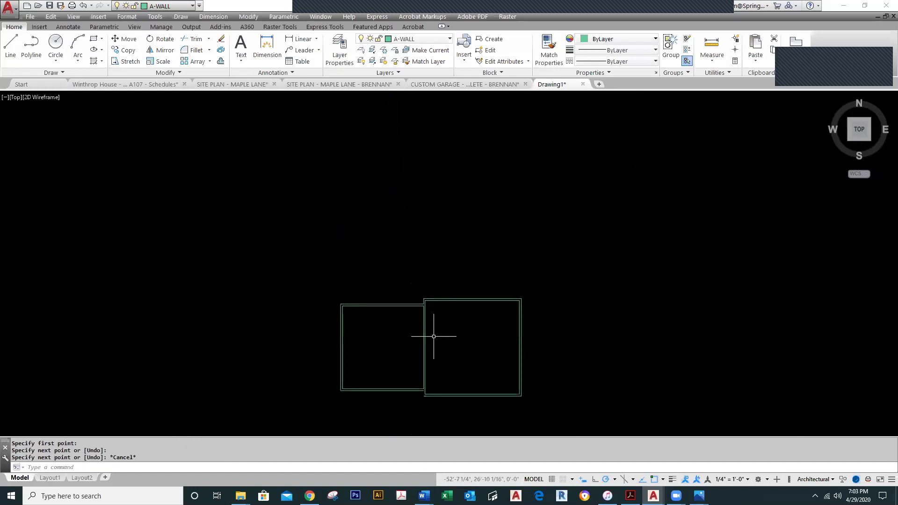
Draw a line from the larger outline's lower-left outer corner up to the smaller outline's lower outer wall line
scroll(420, 435, "up", 5)
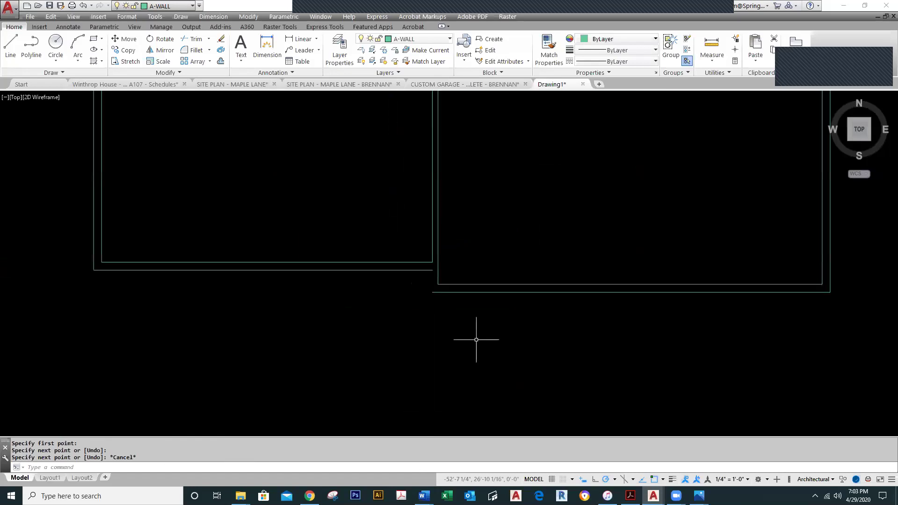
right_click(499, 232)
left_click(515, 234)
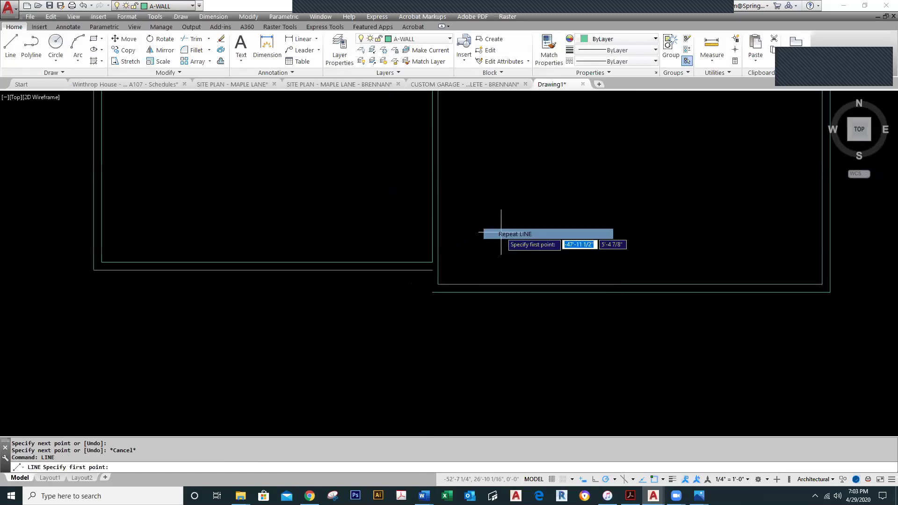
left_click(433, 293)
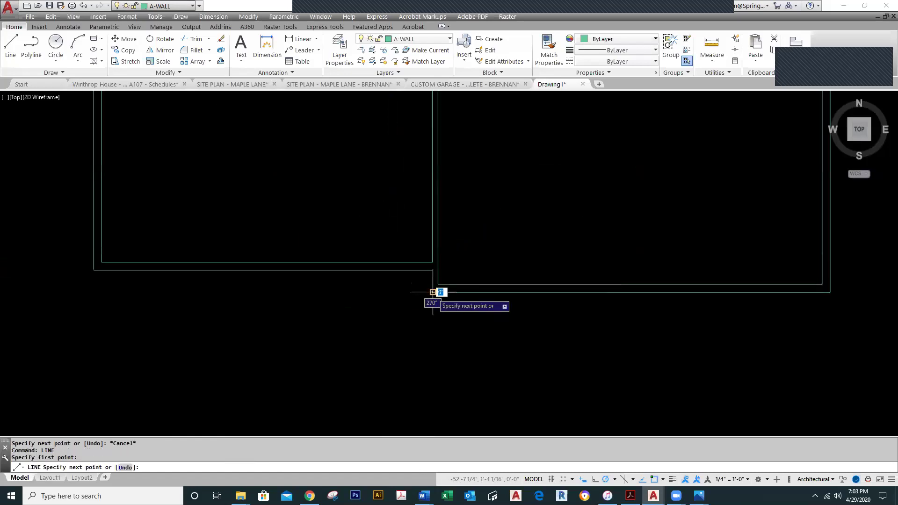
left_click(432, 270)
right_click(433, 270)
key("Escape")
key("Escape")
scroll(466, 264, "down", 5)
middle_click_drag(473, 273, 429, 306)
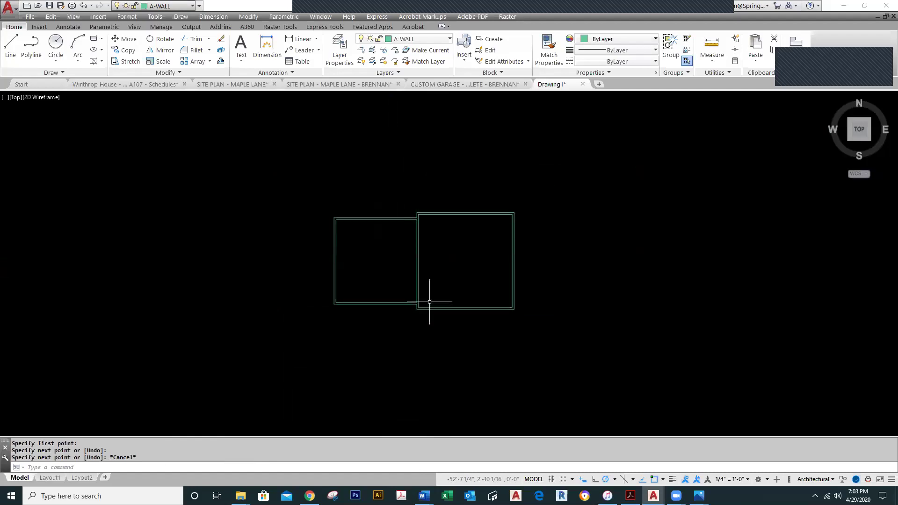
scroll(442, 225, "up", 2)
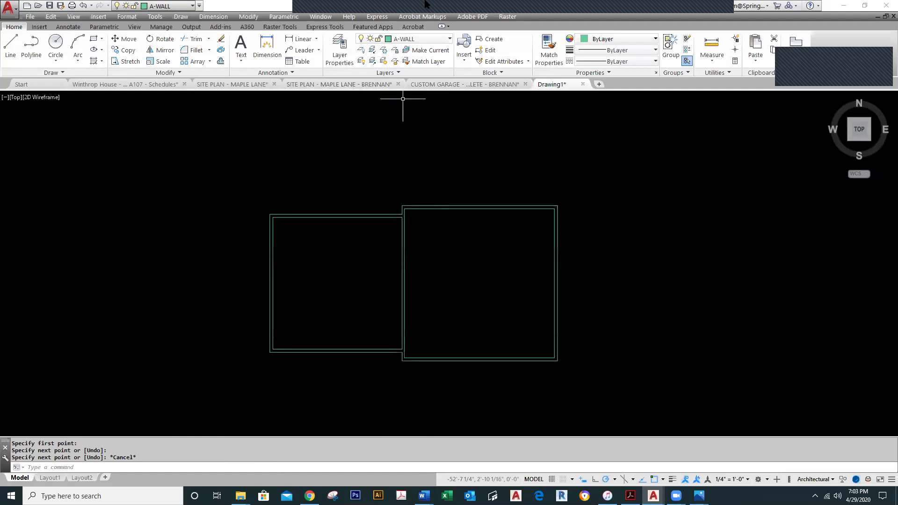
Make A-ANNO-DIMS the current layer and add a linear dimension above the larger outline's upper outer wall
left_click(449, 40)
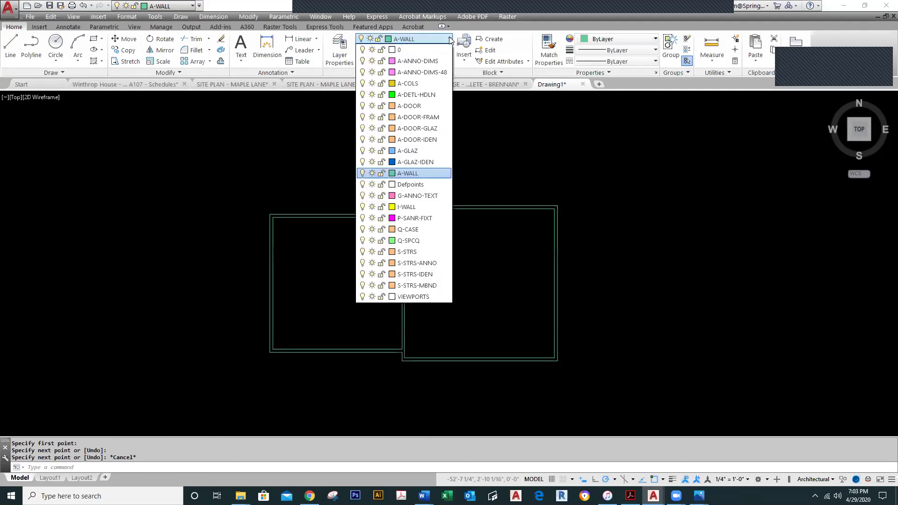
left_click(412, 61)
left_click(311, 40)
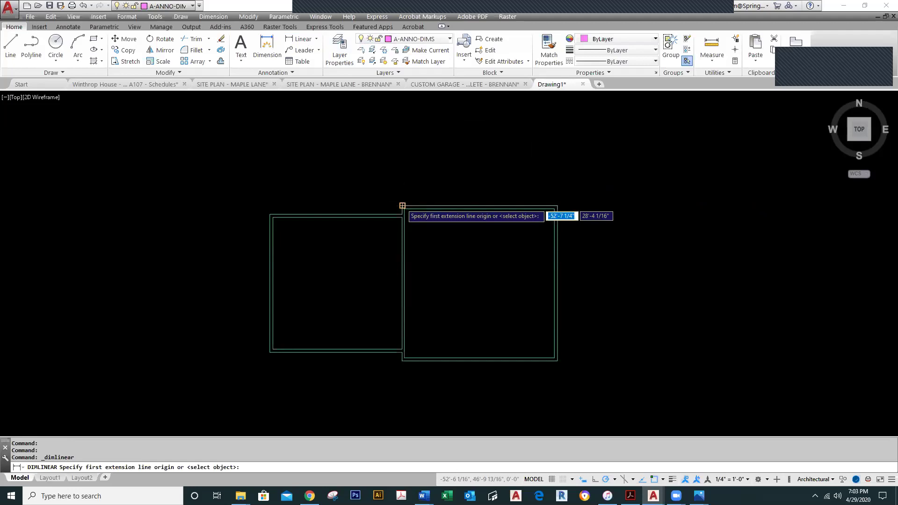
left_click(403, 206)
left_click(558, 206)
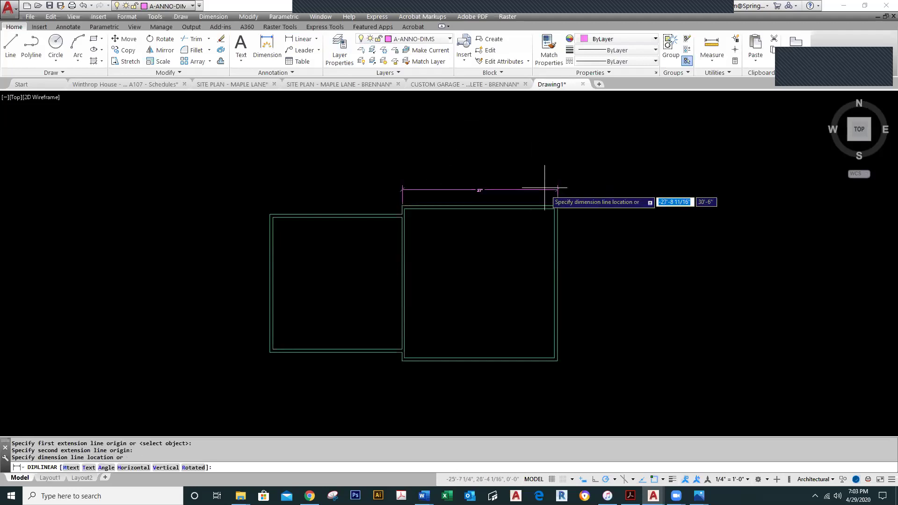
left_click(550, 174)
Add a vertical linear dimension outside the larger outline's right wall, between its upper and lower outer corners
right_click(628, 224)
left_click(658, 231)
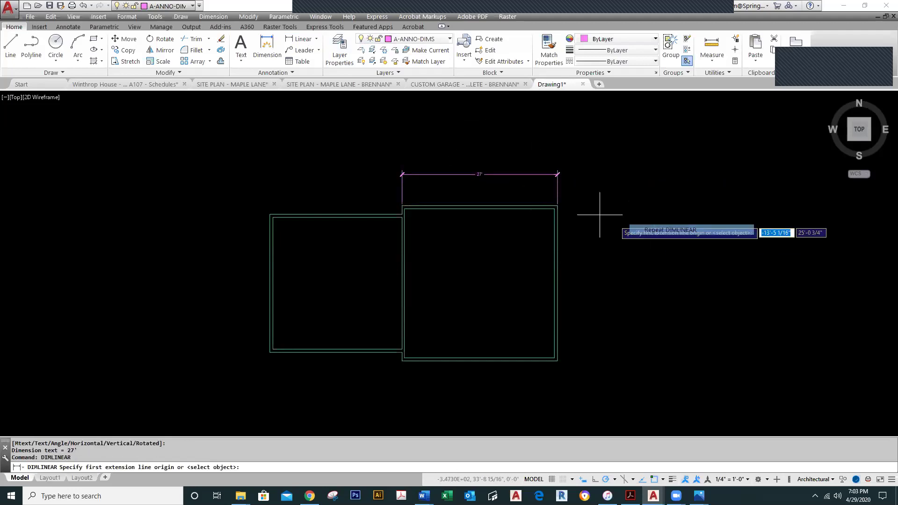
left_click(557, 206)
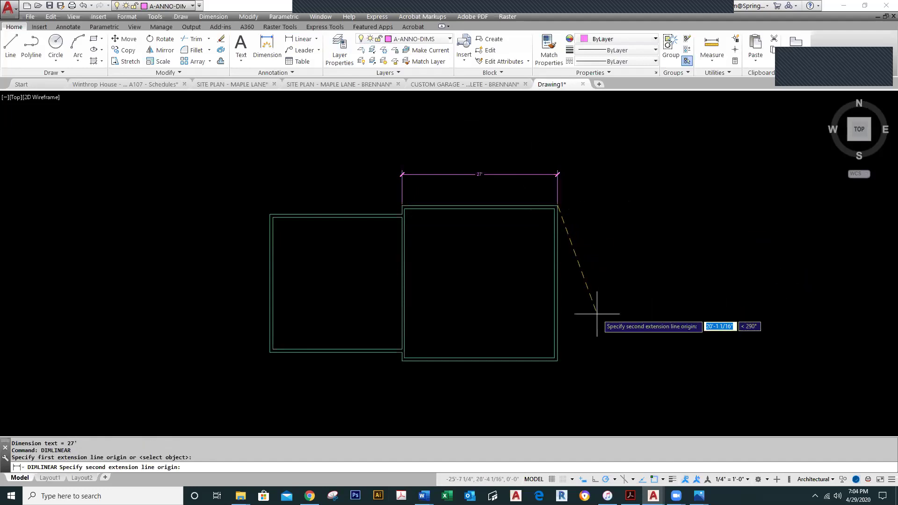
left_click(557, 359)
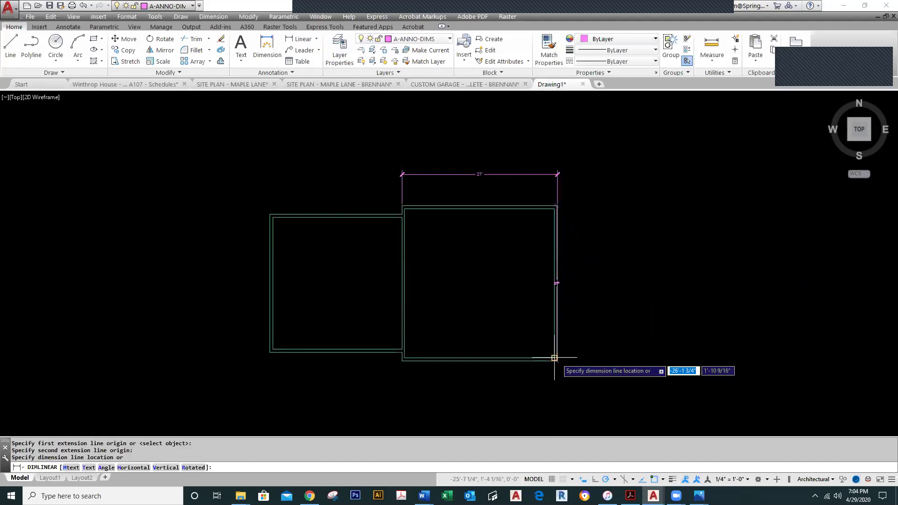
left_click(584, 283)
Dimension the smaller outline's upper outer wall, aligning the dimension line with the larger outline's upper dimension
right_click(308, 165)
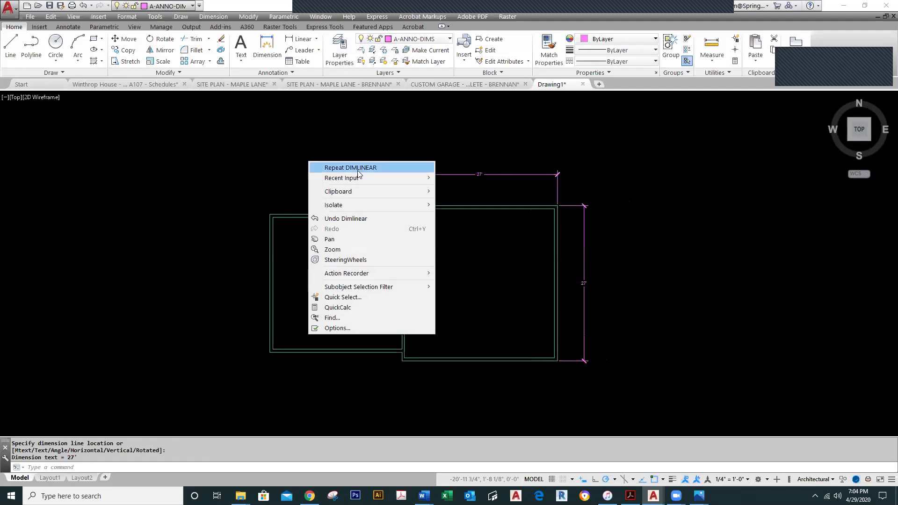
left_click(341, 168)
key("Return")
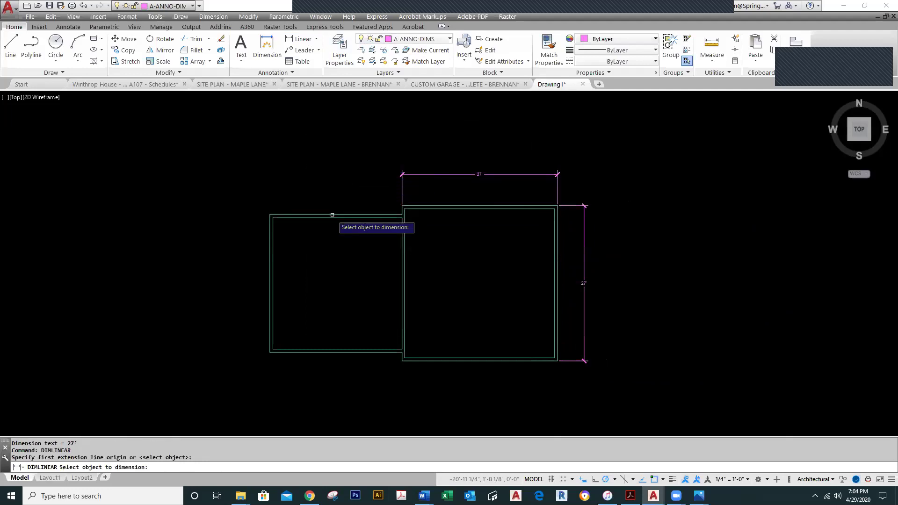
left_click(333, 214)
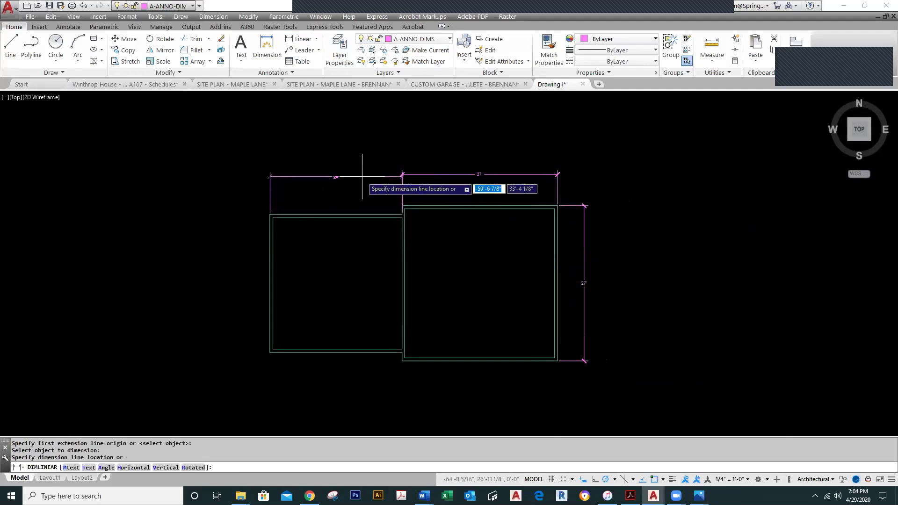
left_click(402, 174)
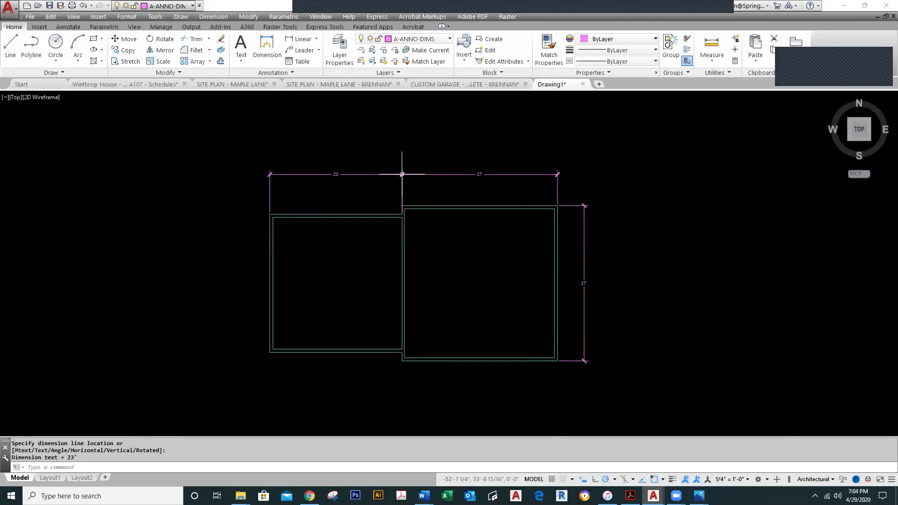
Dimension the smaller outline's left outer wall, placing the vertical dimension outside the building
right_click(206, 220)
left_click(222, 226)
key("Return")
left_click(270, 243)
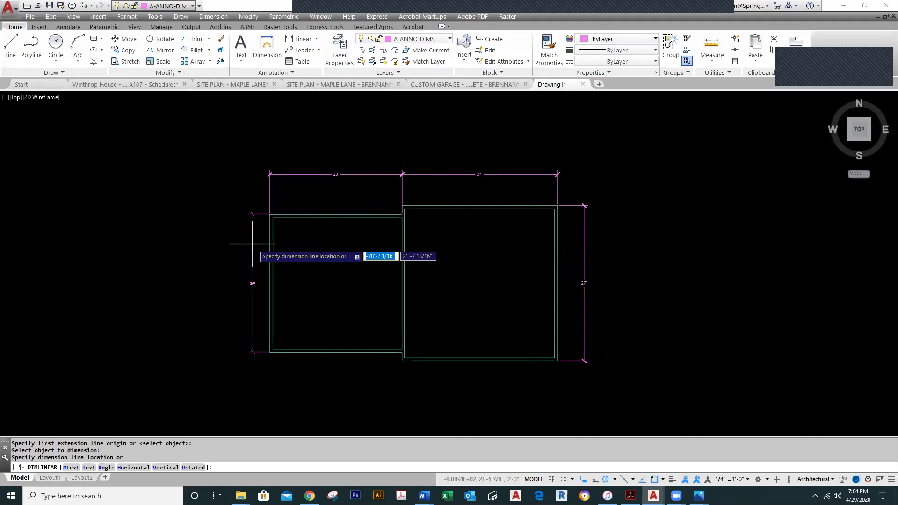
left_click(241, 262)
scroll(255, 281, "up", 2)
scroll(267, 285, "down", 2)
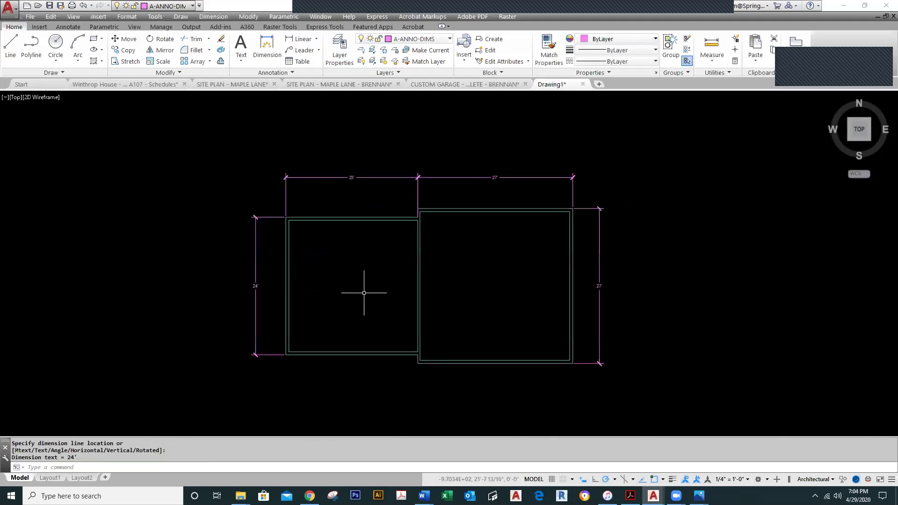
middle_click_drag(365, 291, 319, 281)
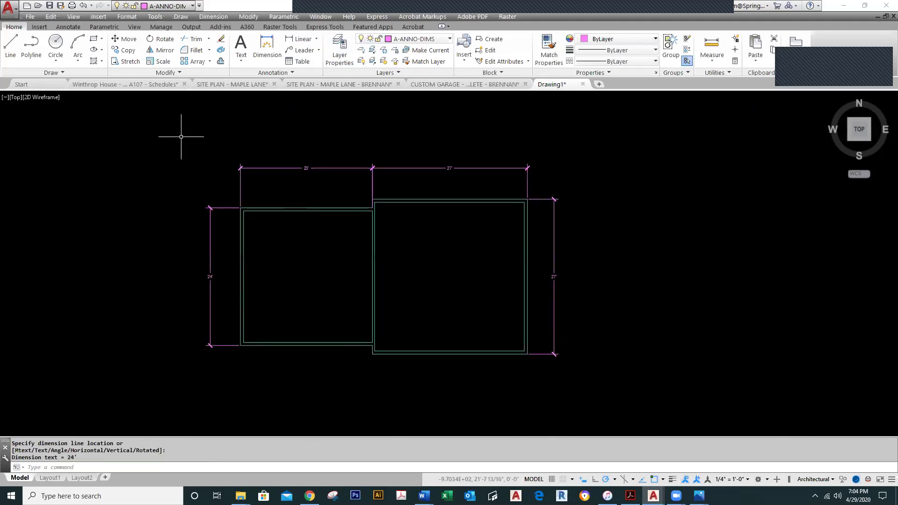
Save the drawing to the Desktop under the name "WINTHROP FIRST FLOOR - " followed by the drafter's surname
left_click(61, 5)
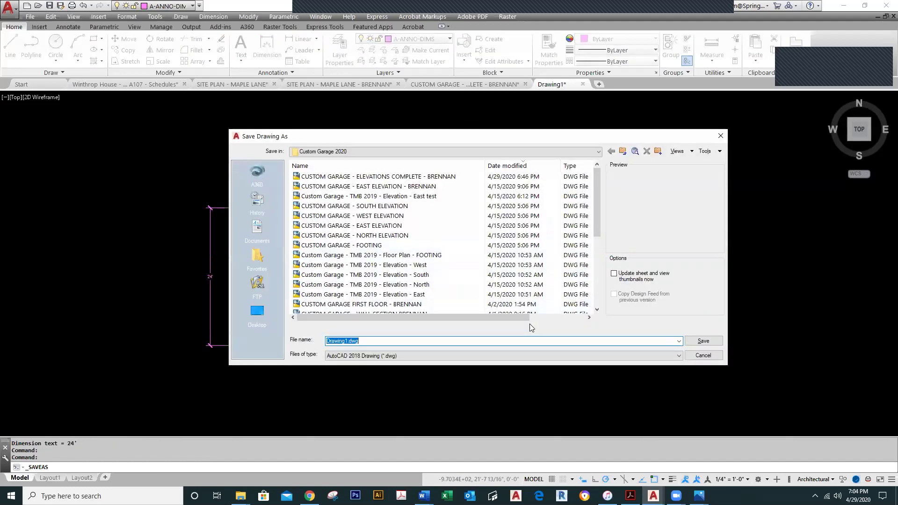
left_click(260, 316)
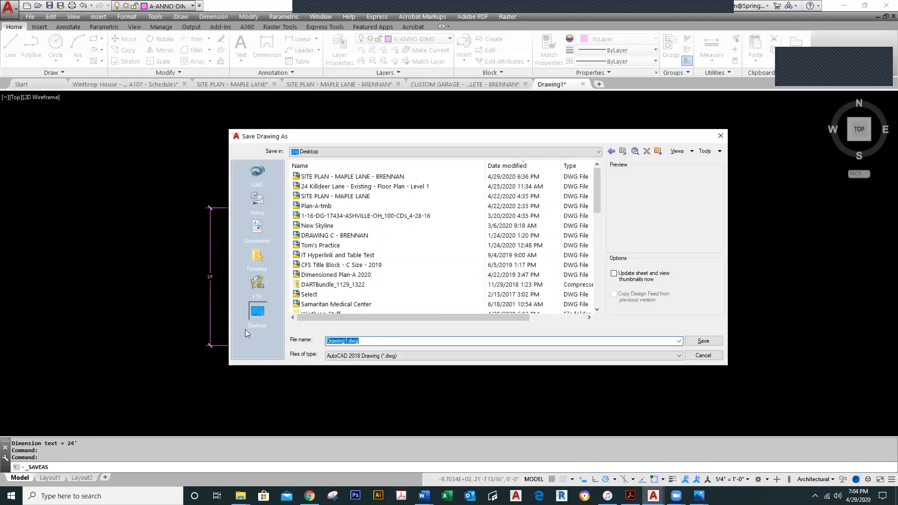
type("w")
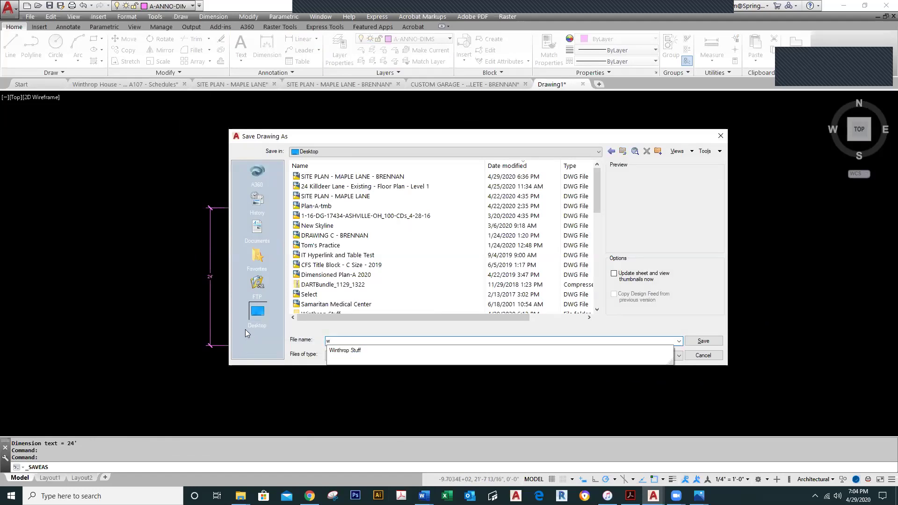
key("BackSpace")
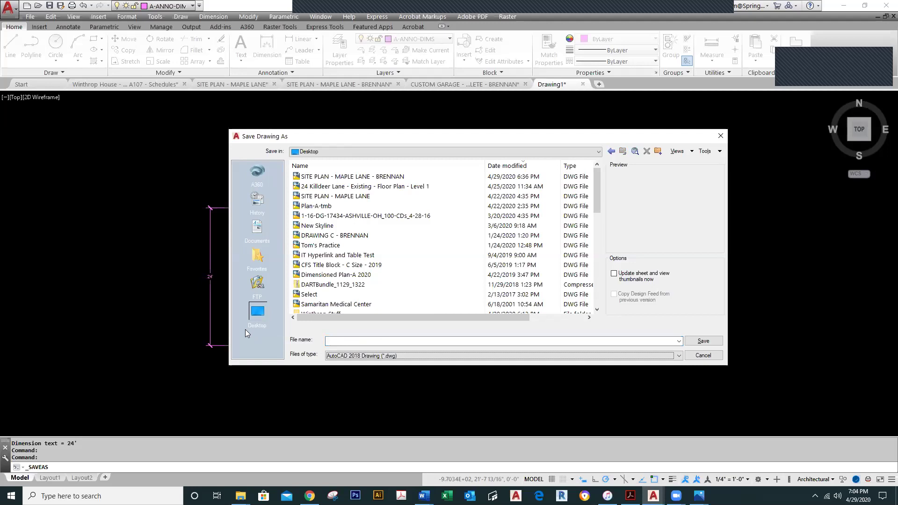
left_click(355, 342)
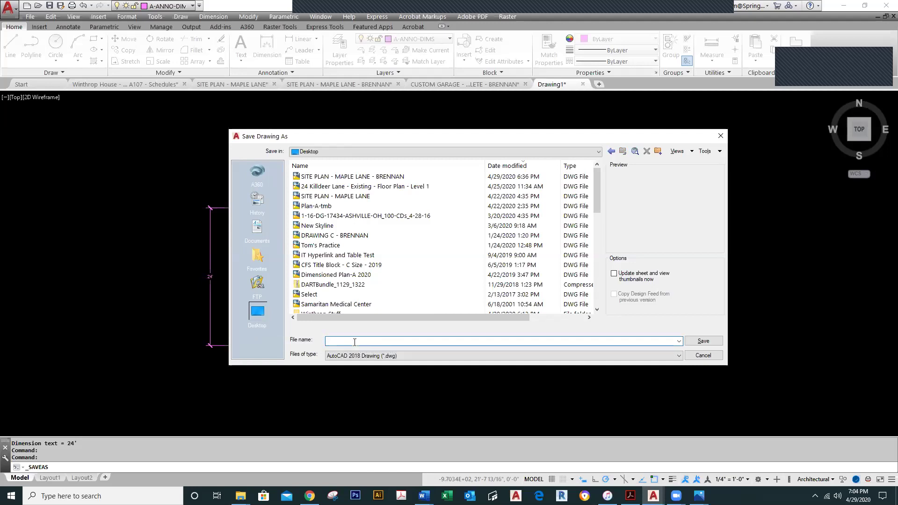
type("wint")
key("BackSpace")
key("BackSpace")
key("BackSpace")
key("BackSpace")
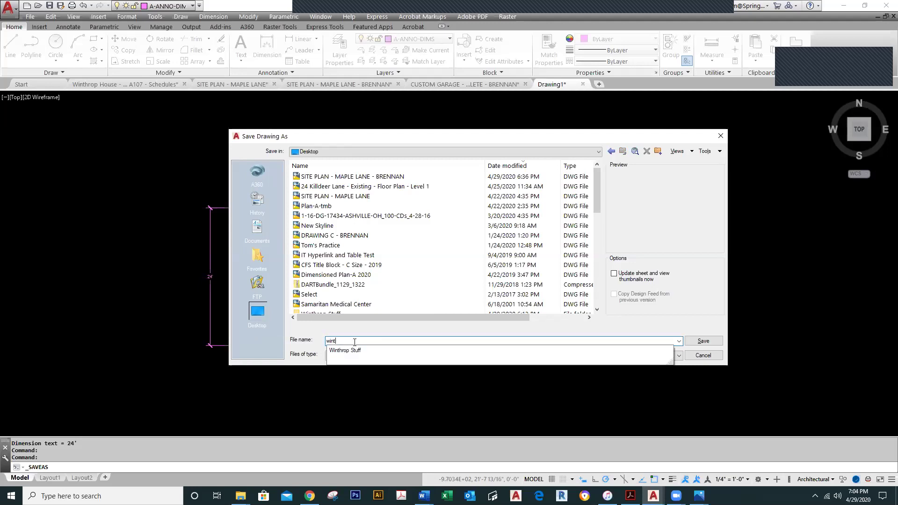
type("WINTHROP FIRST FLOOR - BRENNAN")
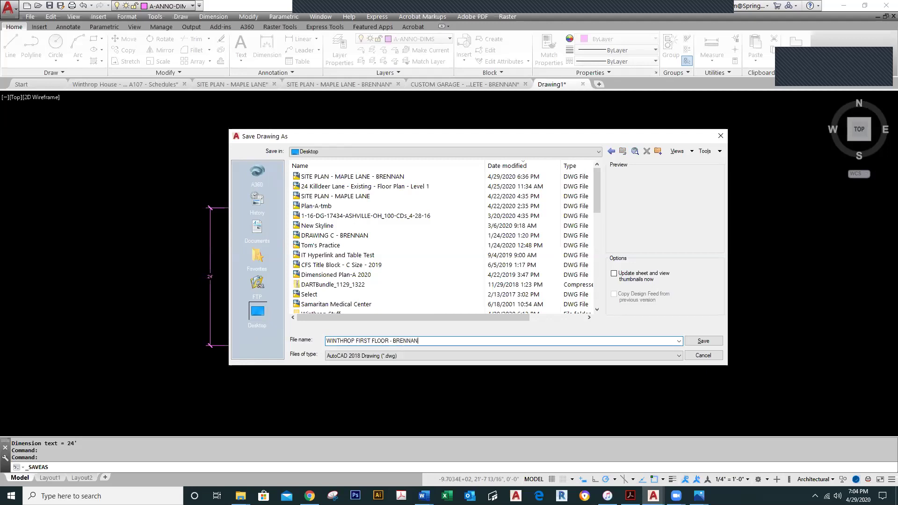
key("Return")
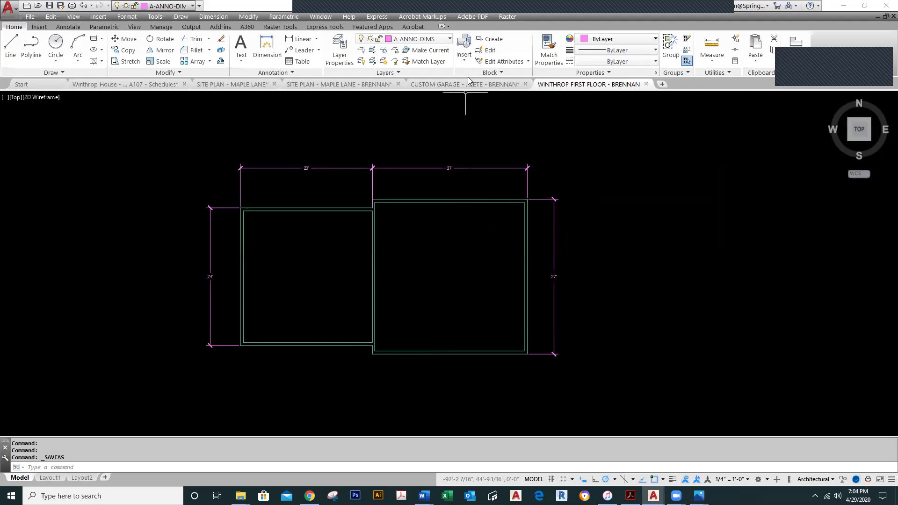
Make A-WALL the current layer, then check the interior wall dimensions on the Level 1 floor plan PDF in Chrome and return to AutoCAD
left_click(442, 38)
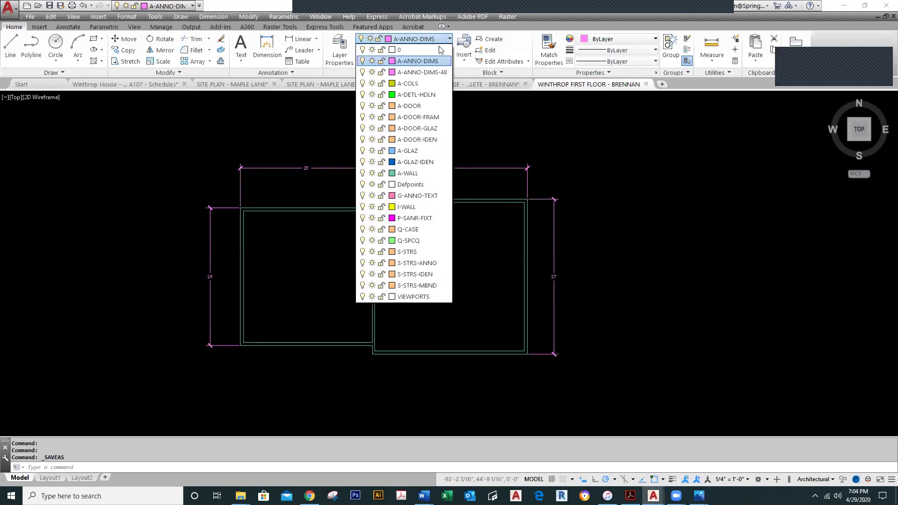
left_click(413, 176)
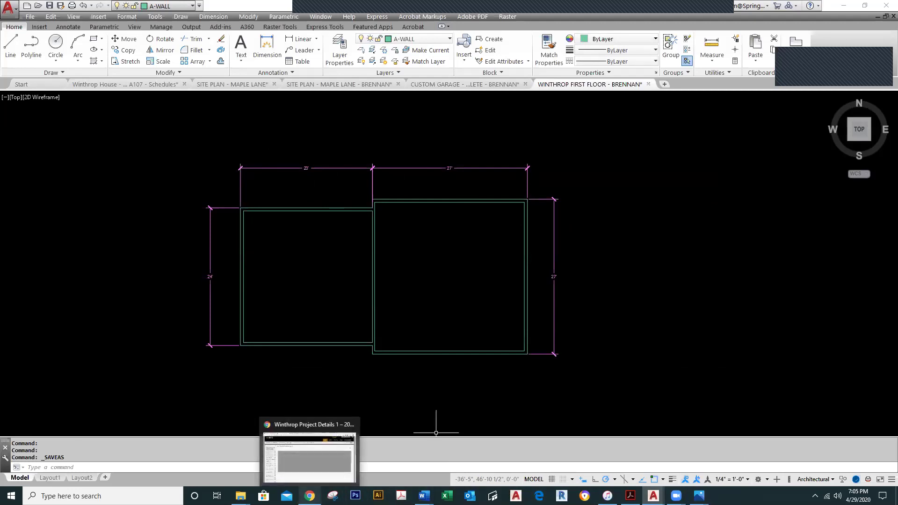
left_click(309, 496)
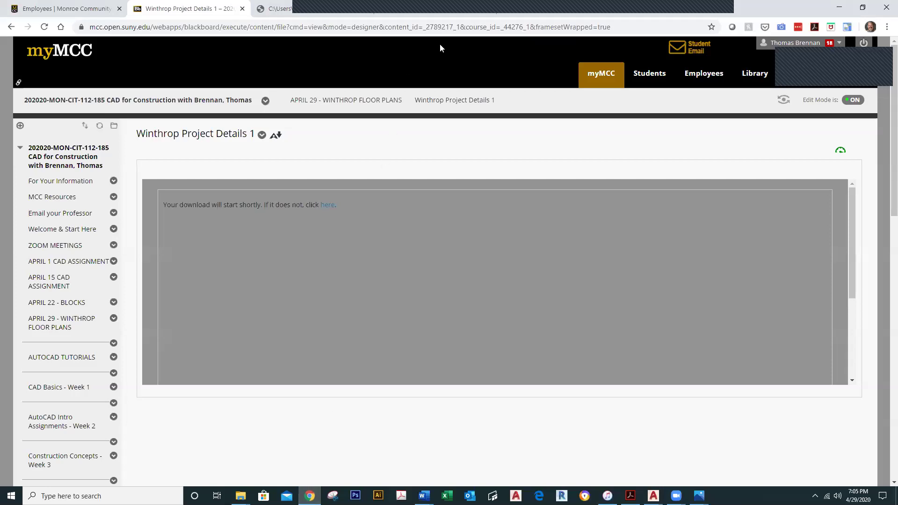
left_click(383, 8)
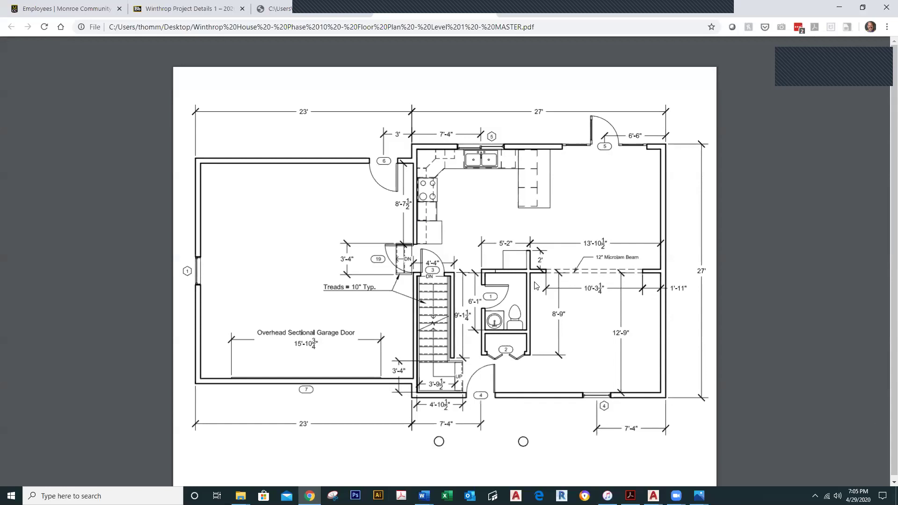
key("alt+Tab")
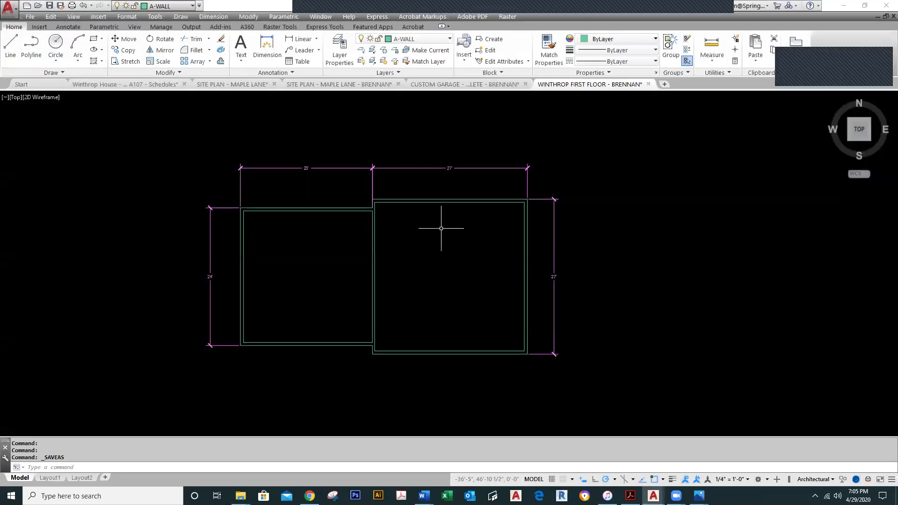
Start an interior wall line 12'9" above the larger outline's lower-right inner corner and draw it 13'10.5" to the left
left_click(10, 46)
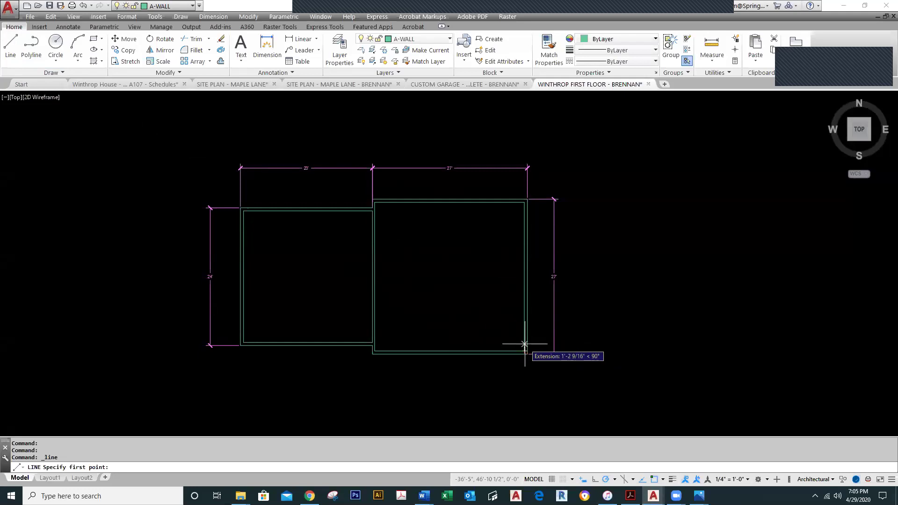
type("12'")
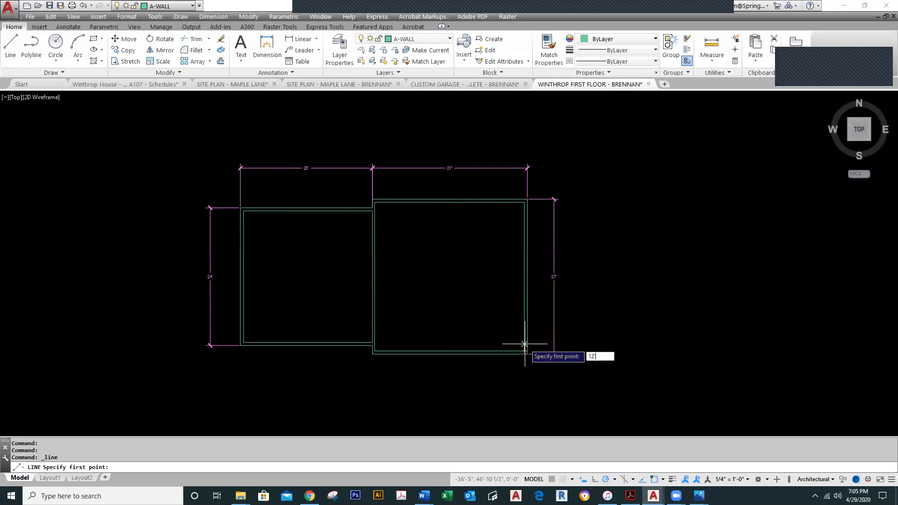
type("9")
key("Return")
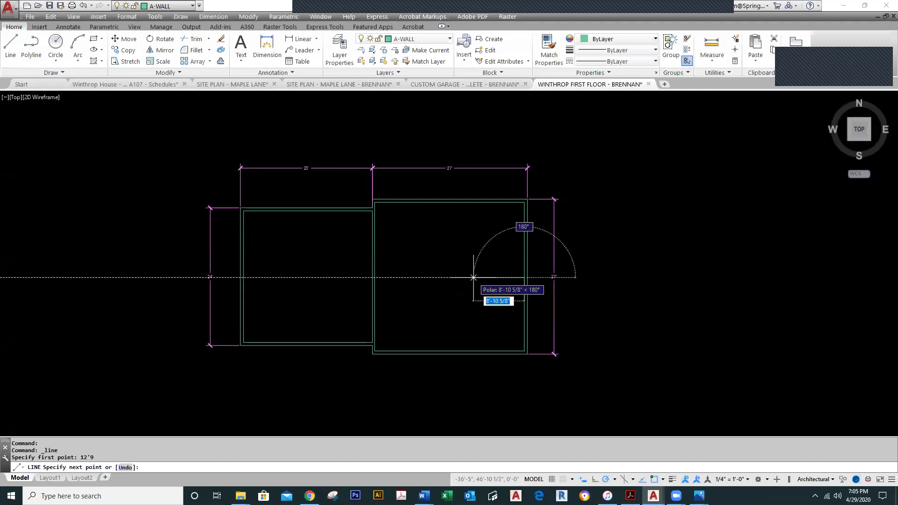
type("13'10.5")
key("Return")
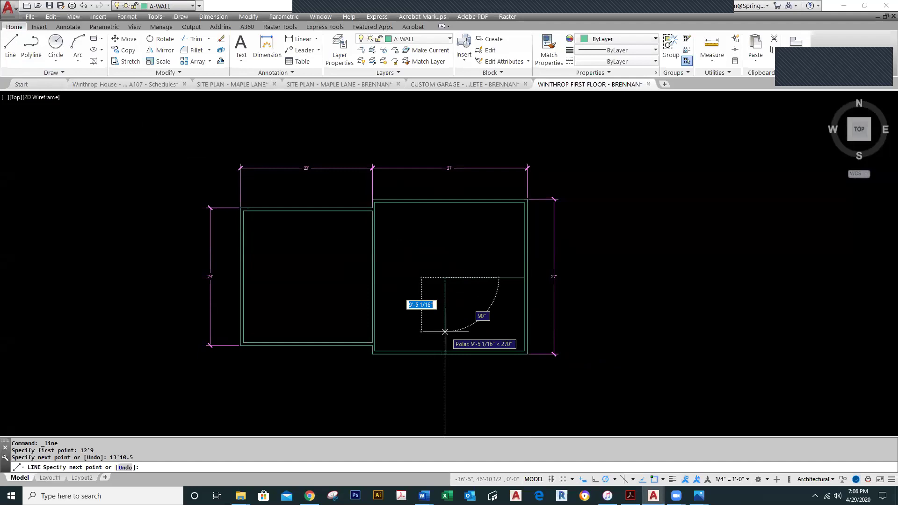
Continue the interior wall line 8'9" downward and 5'2" to the left
type("8'9")
key("Return")
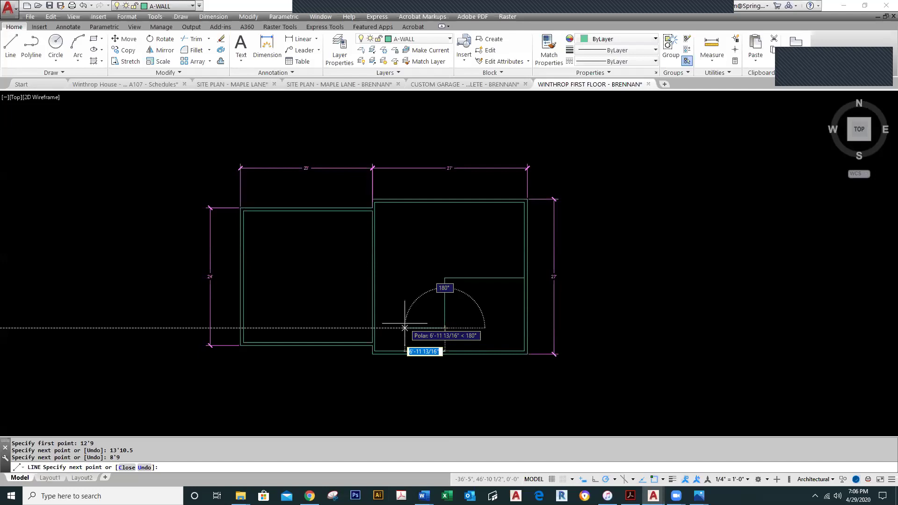
type("5'2")
key("Return")
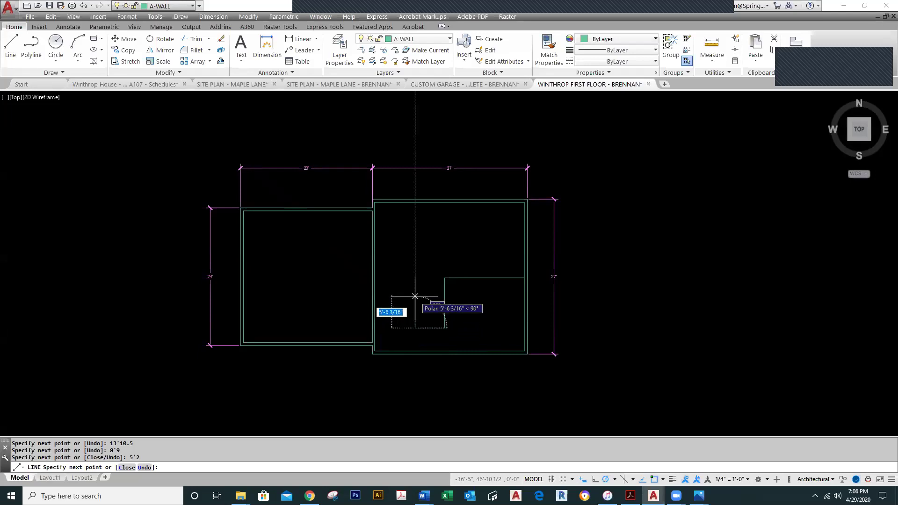
Continue the interior wall line 9'1.5" upward, run it right to the larger outline's right inner wall, and end the line
type("9")
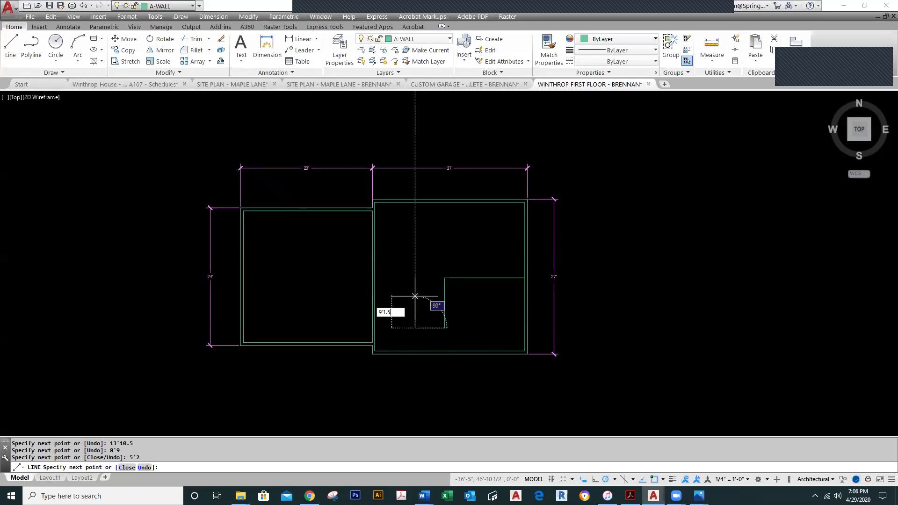
type("'1.5")
key("Return")
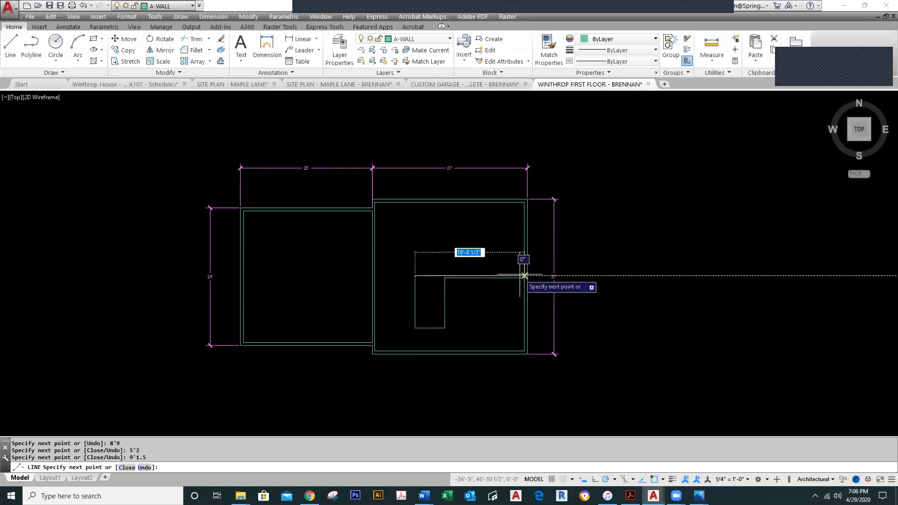
key("Escape")
scroll(462, 297, "up", 2)
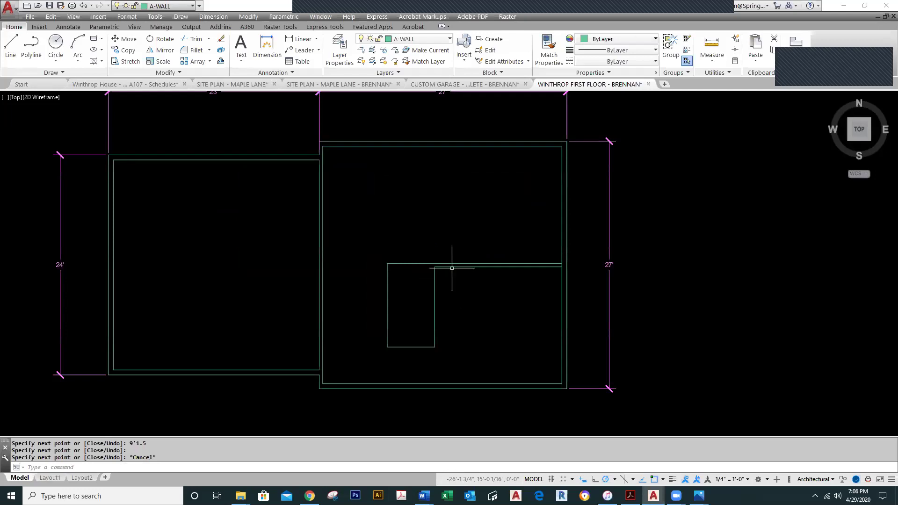
Make A-ANNO-DIMS the current layer and add a linear dimension across the thickness of the horizontal interior wall, near its left end
scroll(454, 262, "up", 2)
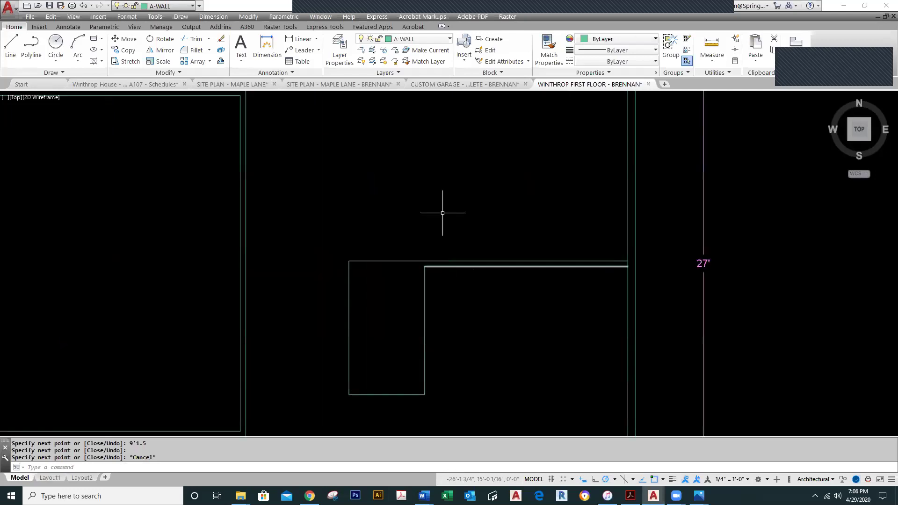
left_click(445, 39)
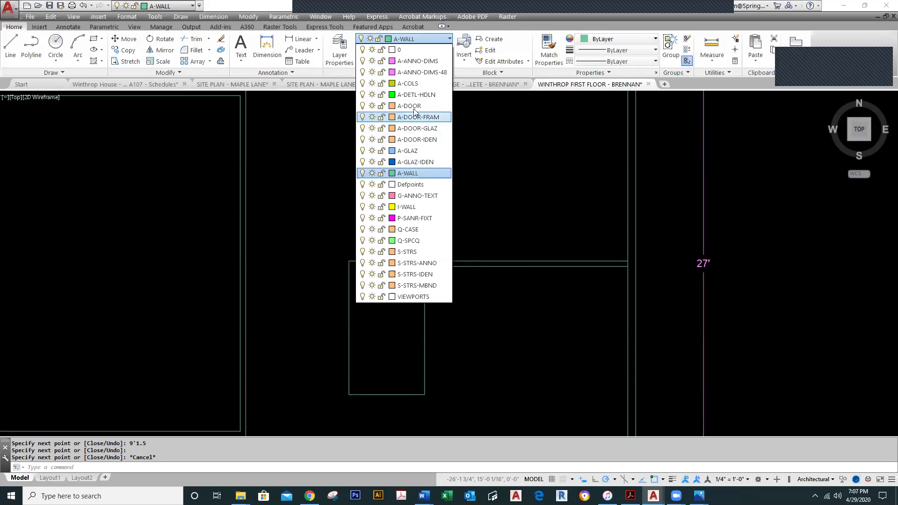
left_click(414, 61)
left_click(304, 40)
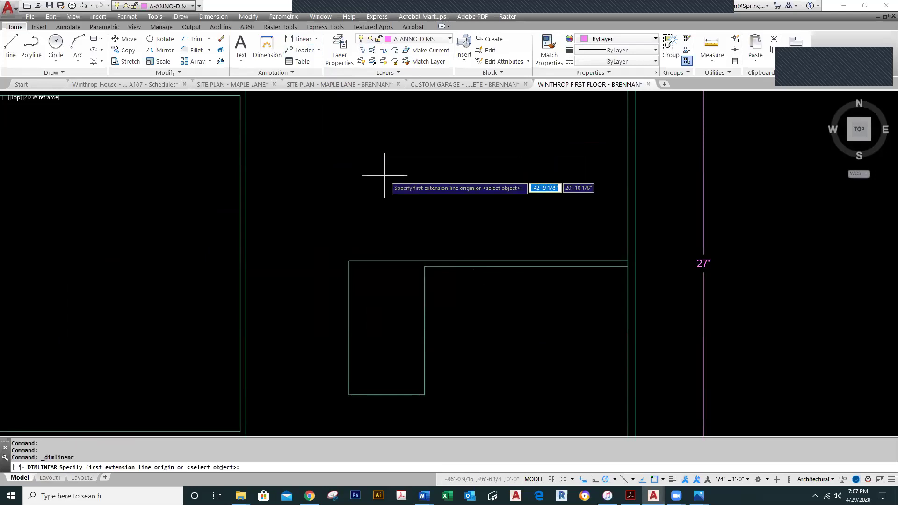
scroll(426, 259, "up", 3)
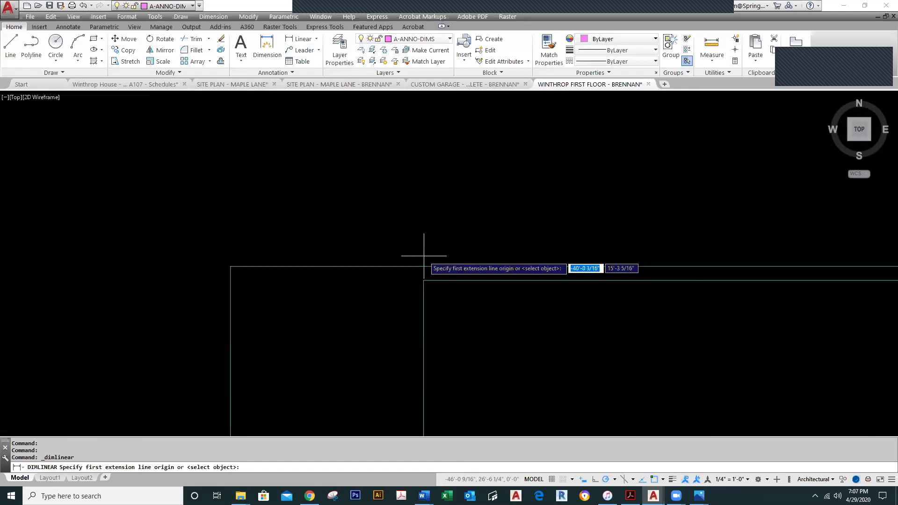
left_click(423, 281)
left_click(424, 266)
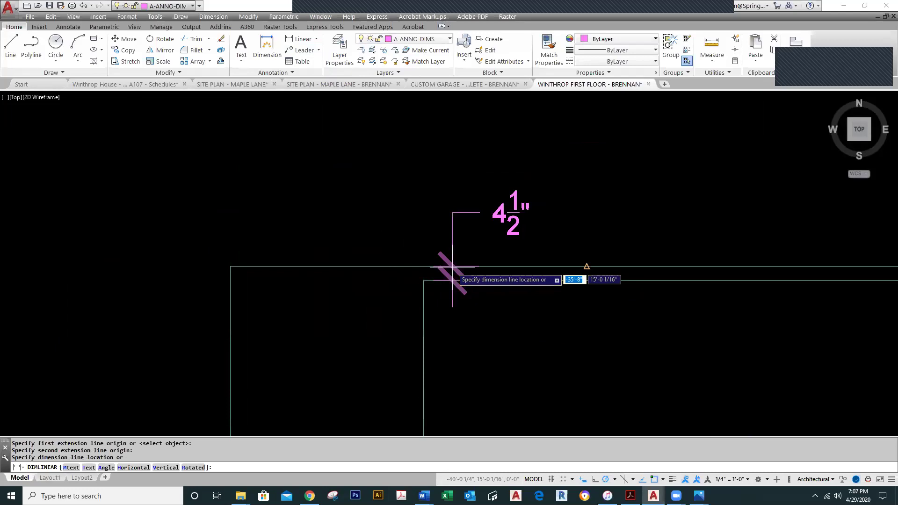
left_click(582, 273)
scroll(588, 325, "down", 5)
middle_click_drag(623, 358, 489, 280)
scroll(414, 242, "up", 3)
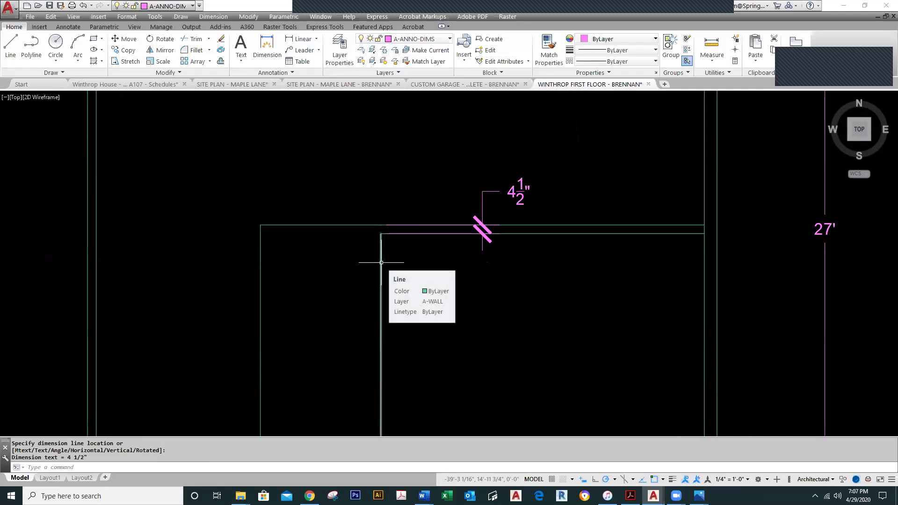
right_click(370, 169)
key("Escape")
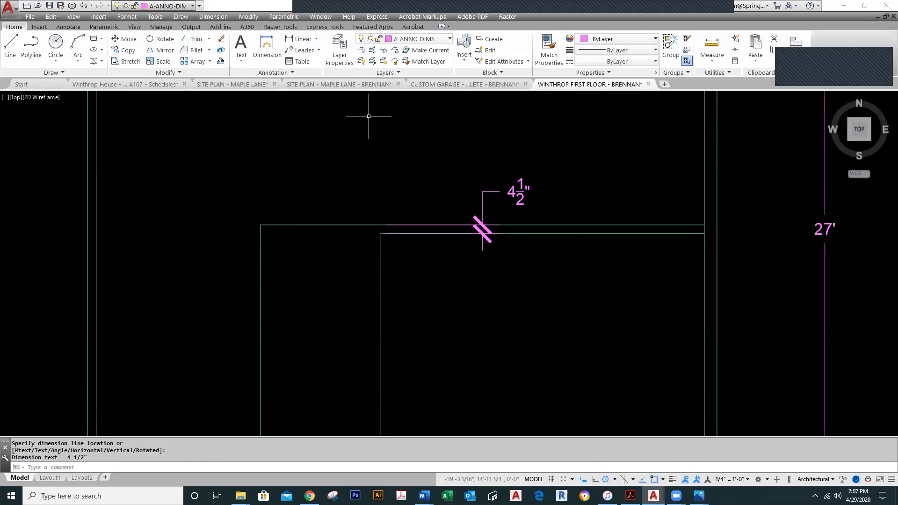
Make A-WALL the current layer and draw a line 2' upward from the interior wall's upper line, directly above the lower line's left corner
left_click(450, 39)
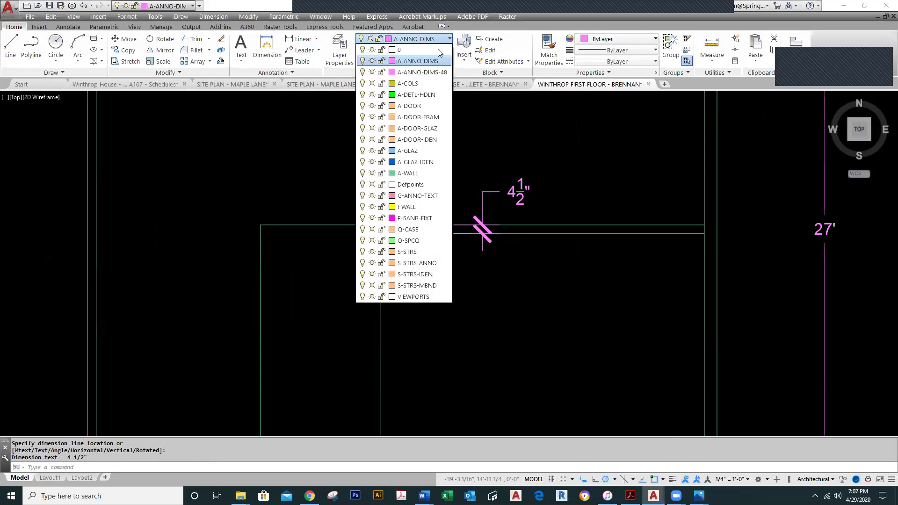
left_click(409, 174)
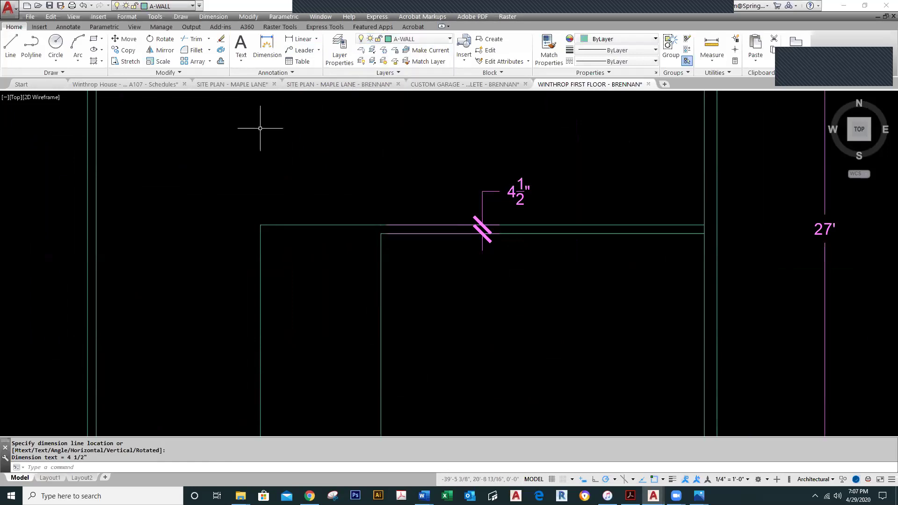
left_click(10, 47)
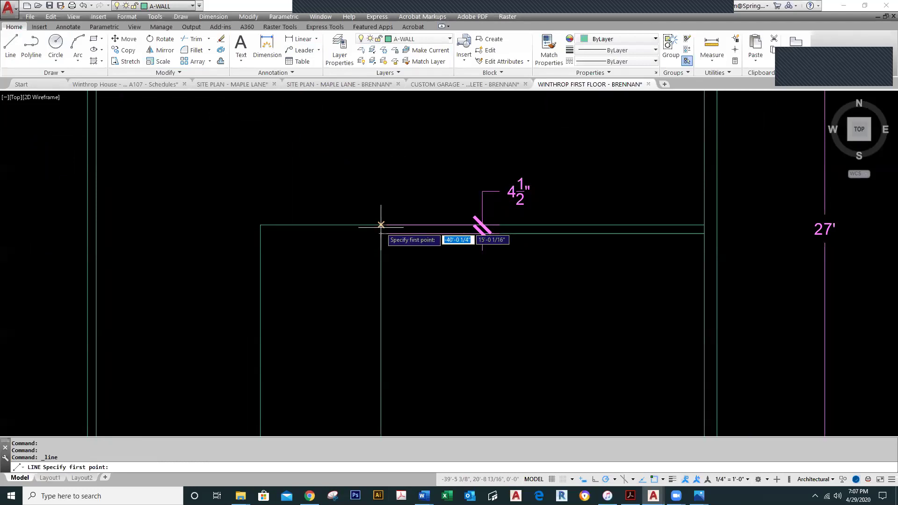
left_click(381, 226)
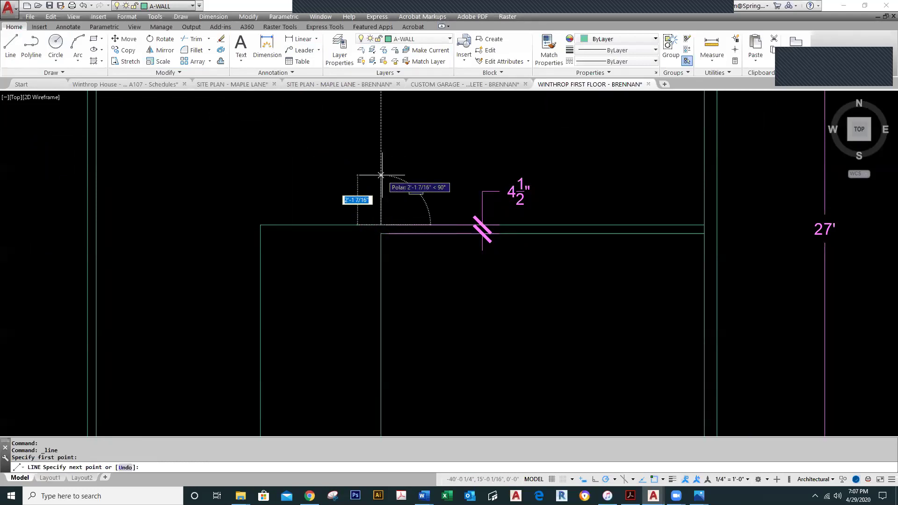
type("2'")
key("Return")
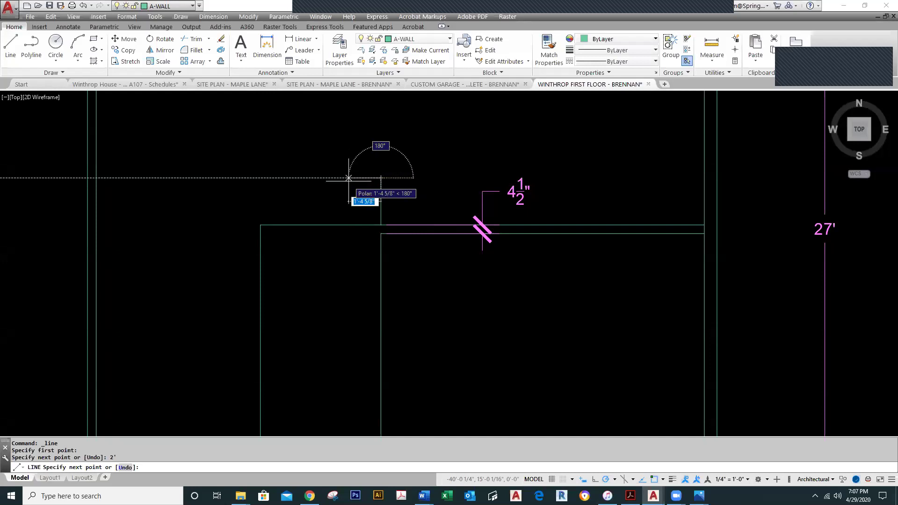
Complete the short wall stub above the partition with a 4.5" cap line and a 2' line back down to the partition
type("4.5")
key("Return")
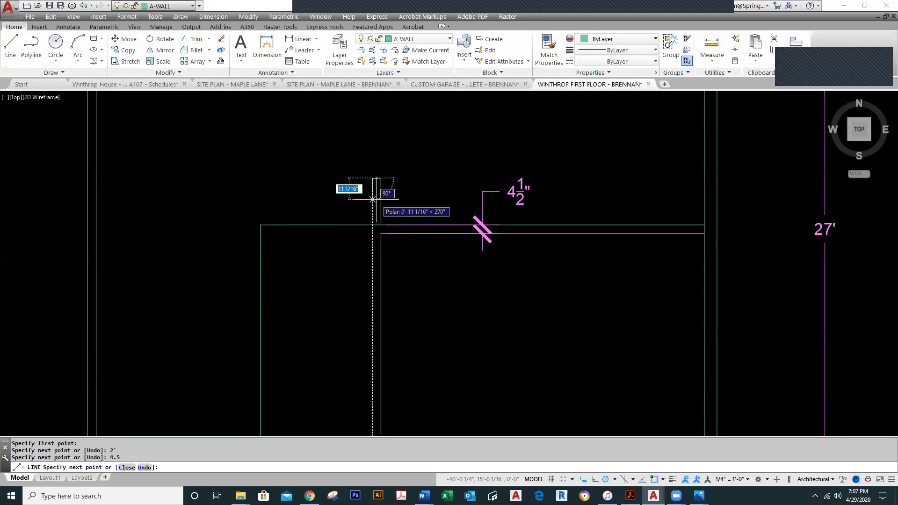
type("2")
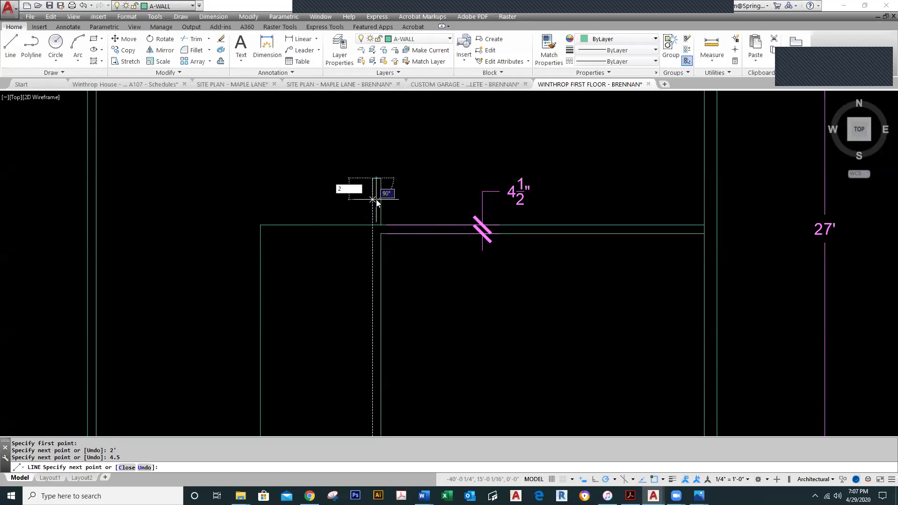
type("'")
key("Return")
key("Escape")
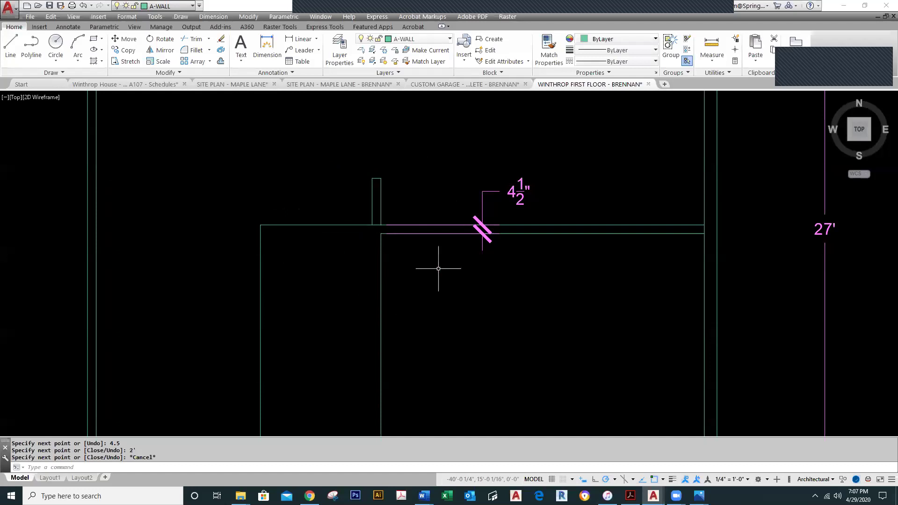
Draw a line extending the partition's lower face across the small rectangular room to its left side
scroll(546, 341, "down", 3)
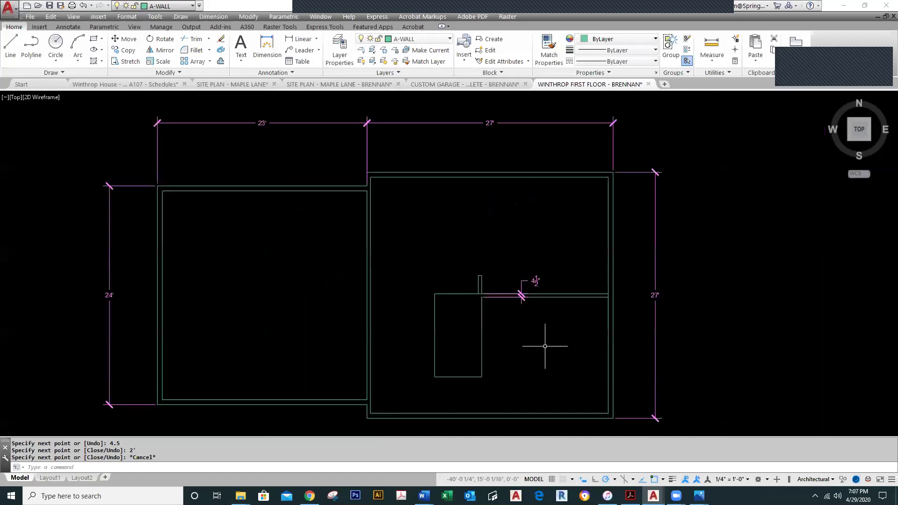
middle_click_drag(541, 349, 524, 287)
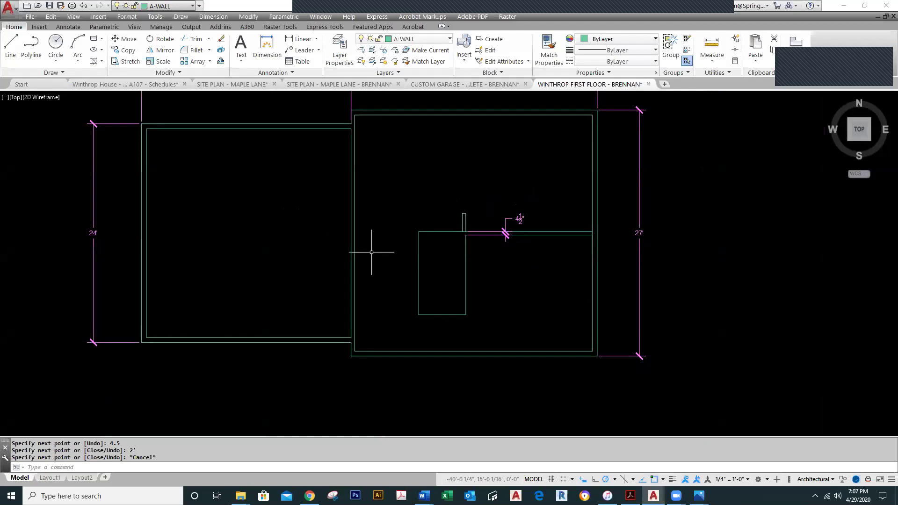
left_click(13, 49)
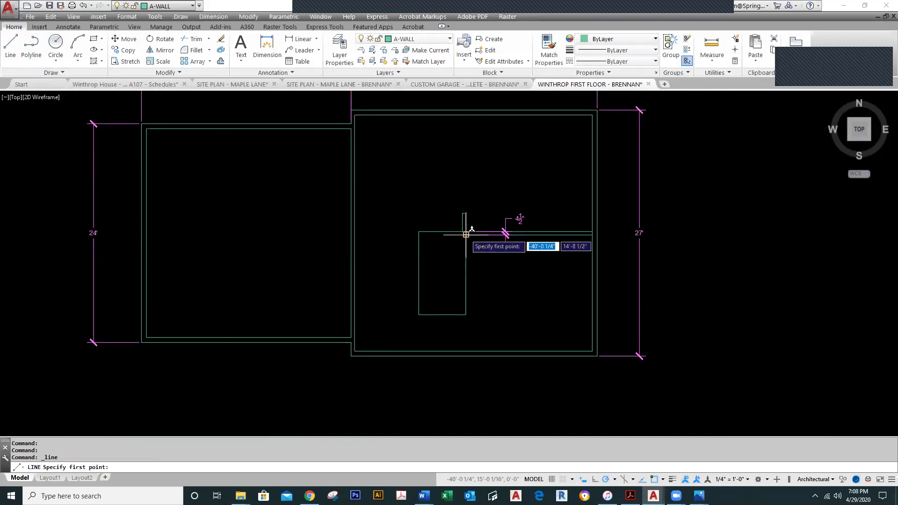
left_click(466, 235)
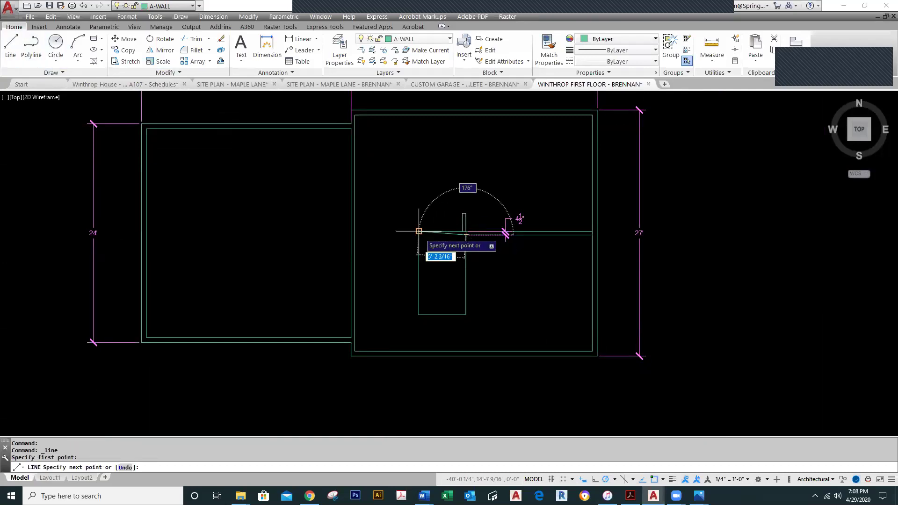
key("Escape")
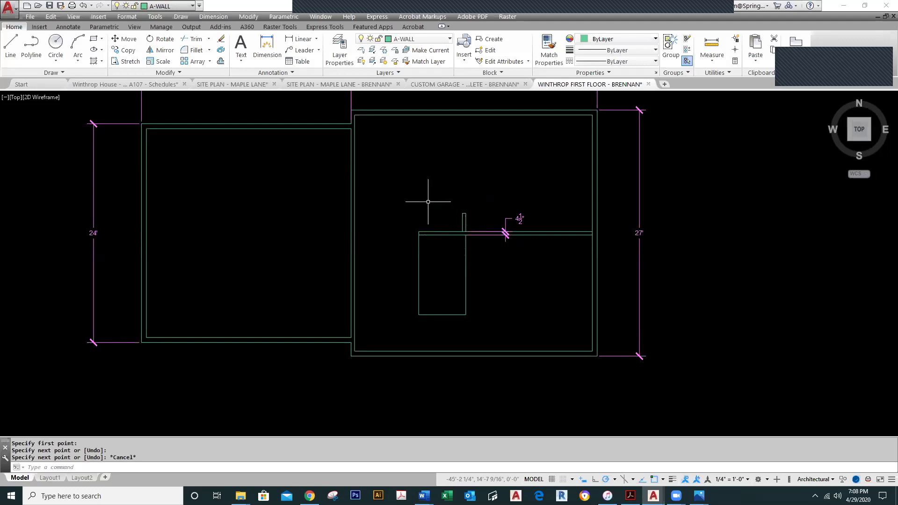
Offset the left, right and lower sides of the small room inward by 4.5" to form its walls
type("o")
key("Return")
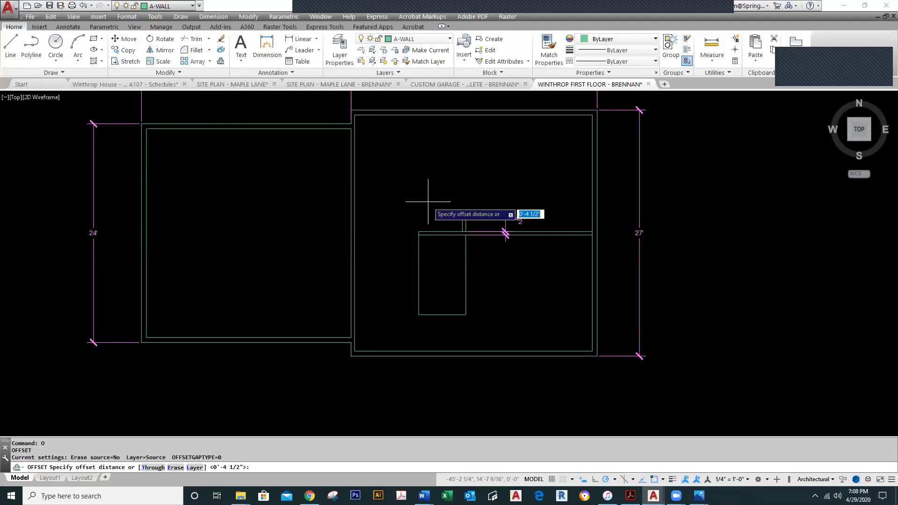
type("4.")
key("Return")
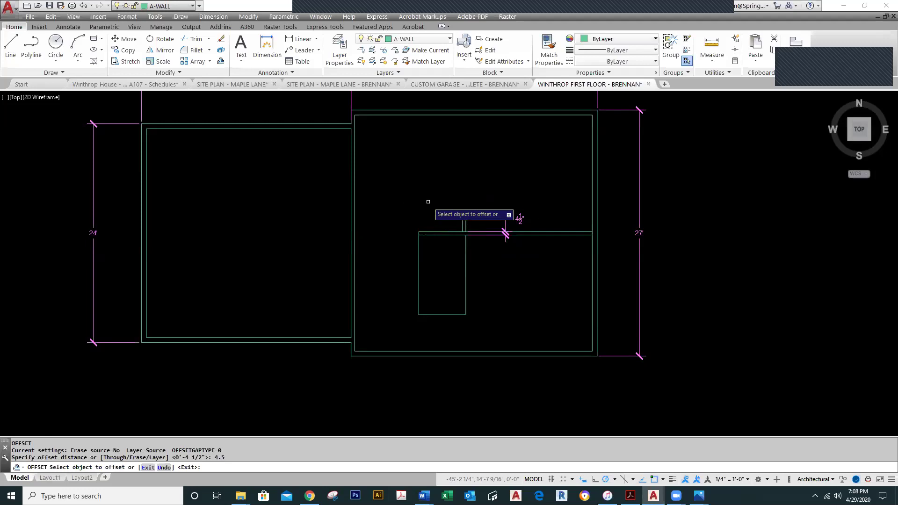
left_click(418, 264)
left_click(440, 260)
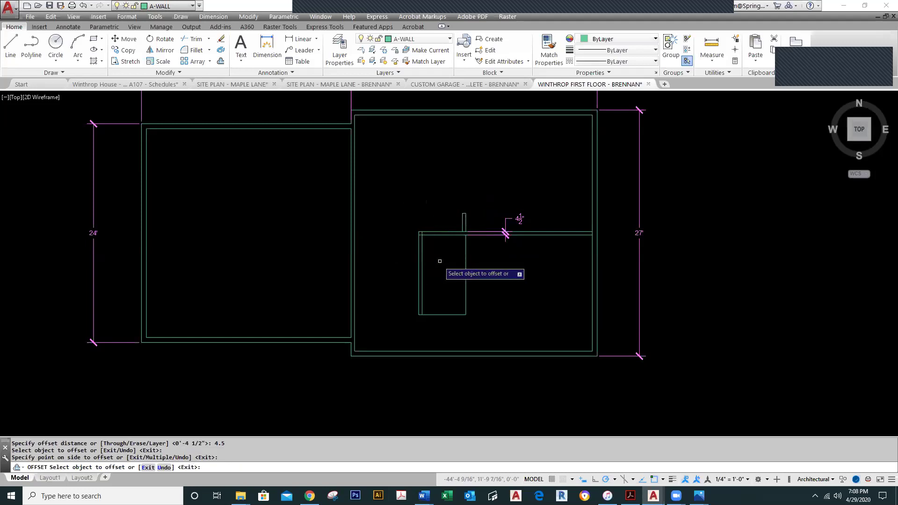
left_click(465, 274)
left_click(450, 292)
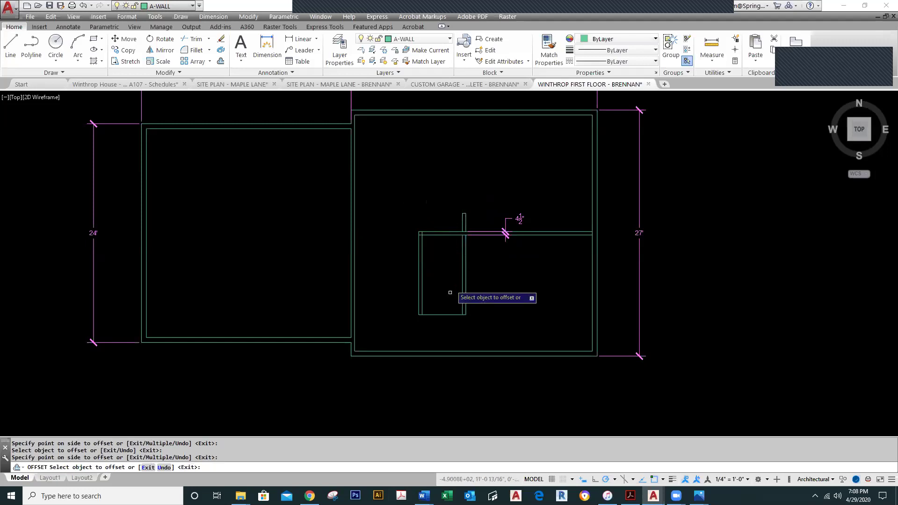
left_click(439, 314)
key("Escape")
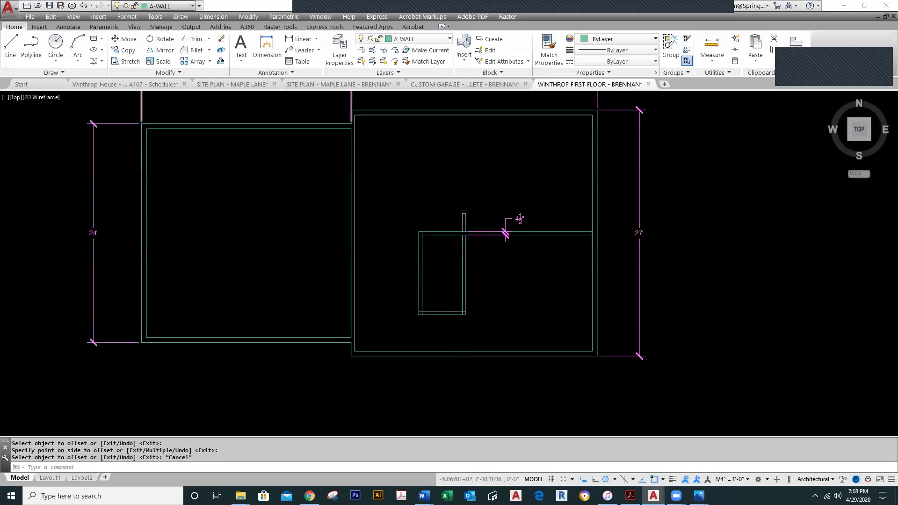
Draw a horizontal line between the small room's inner side walls, starting 6'1" below its upper-left inner corner
left_click(11, 46)
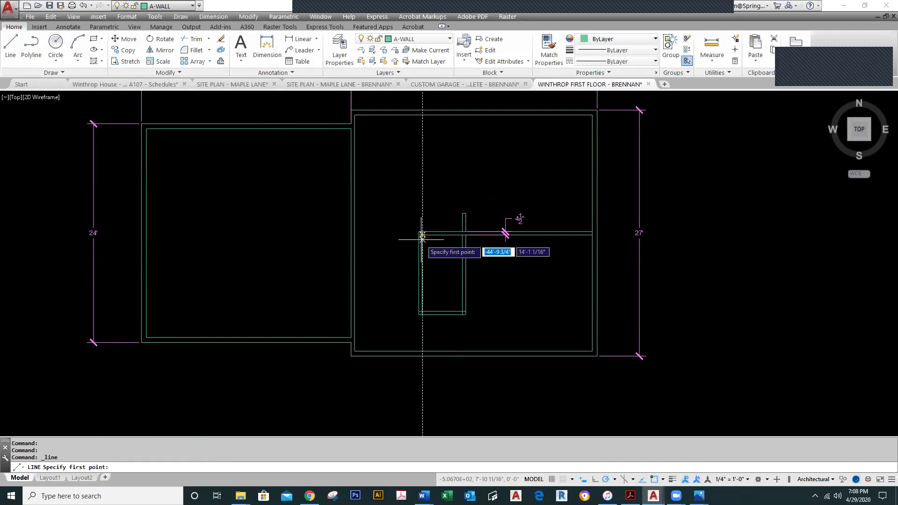
type("6'1")
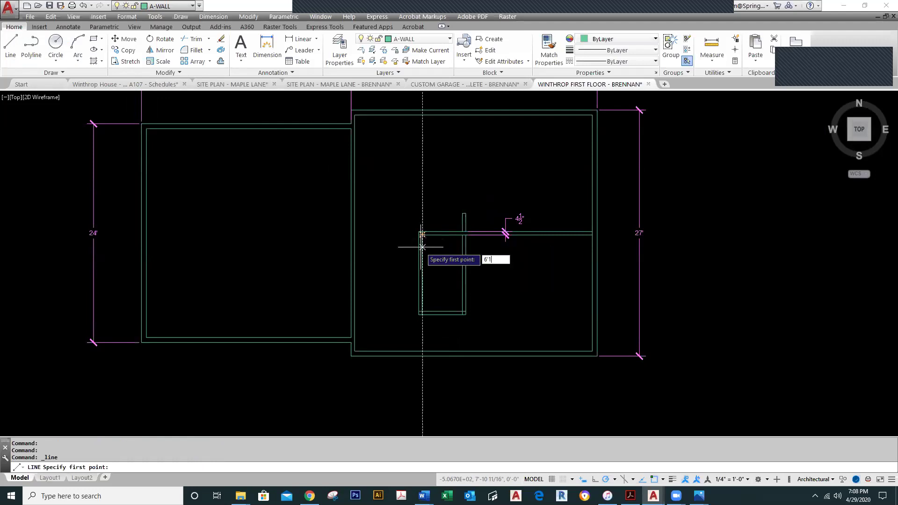
key("Return")
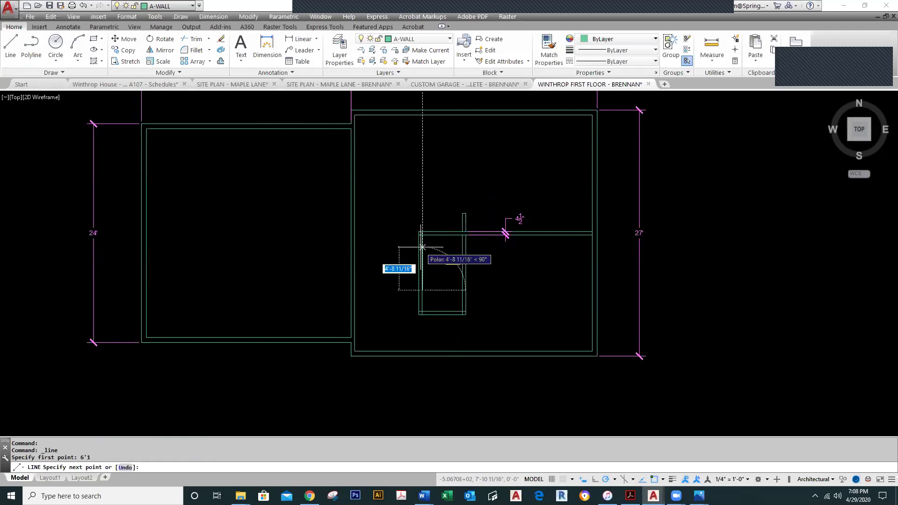
left_click(462, 290)
key("Escape")
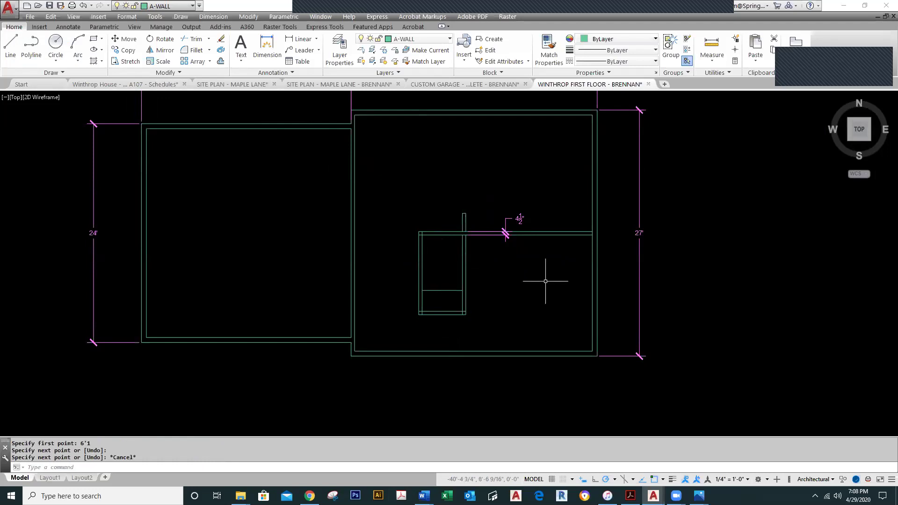
Offset the new horizontal line downward by 4 1/2" to give the cross wall its thickness
type("o")
key("Return")
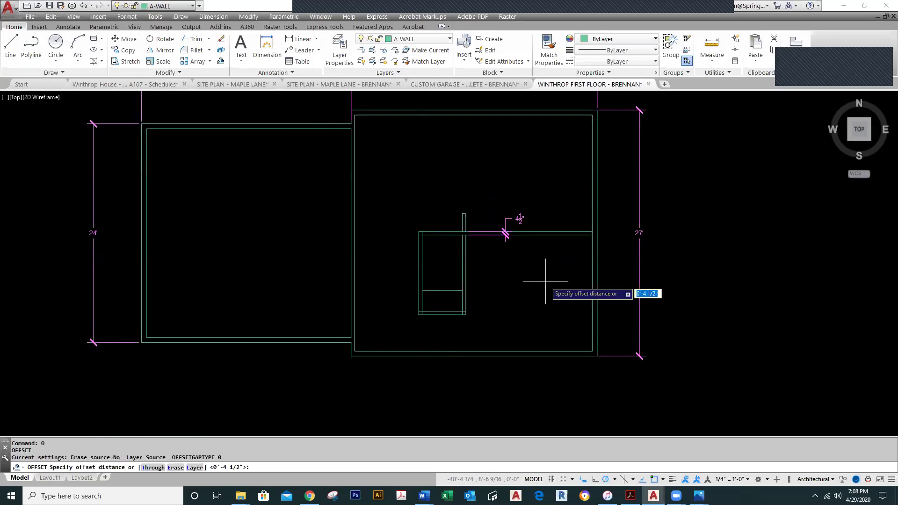
key("Return")
left_click(440, 291)
left_click(468, 302)
key("Escape")
scroll(499, 298, "up", 2)
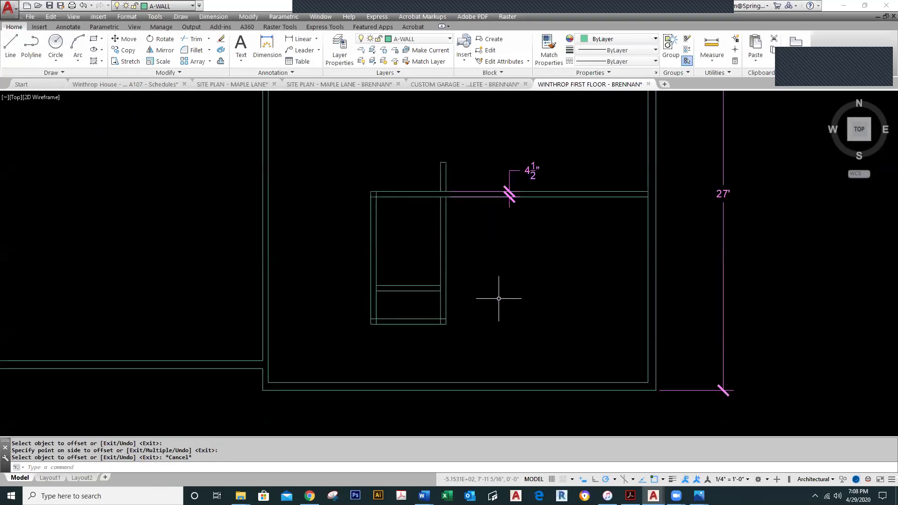
Make P-SANR-FIXT the current layer
scroll(499, 298, "down", 2)
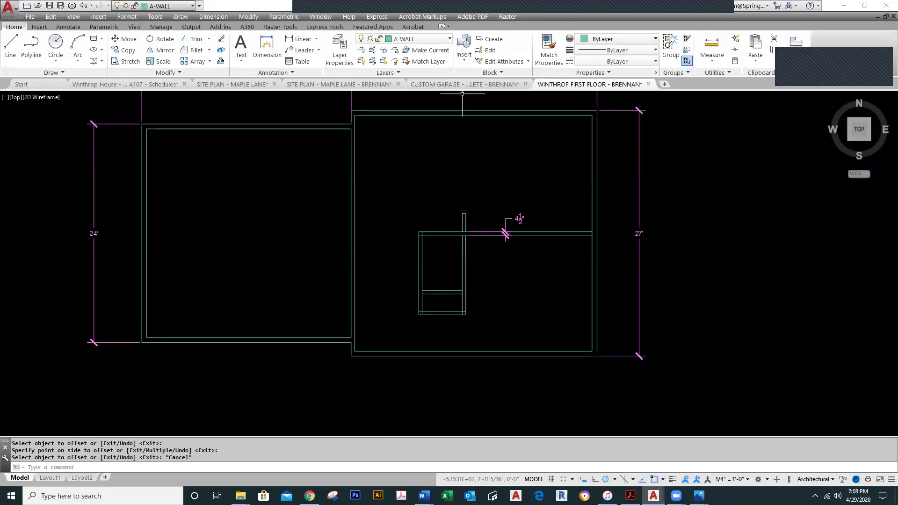
left_click(449, 39)
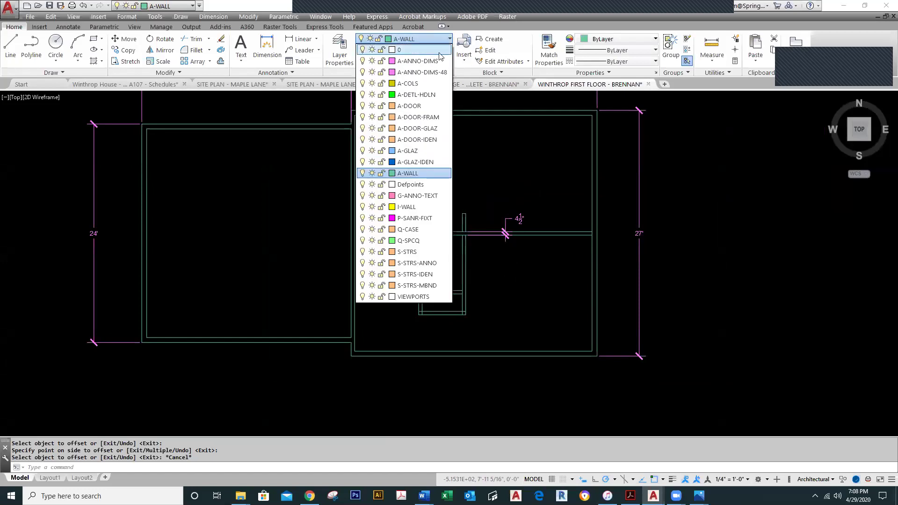
left_click(414, 219)
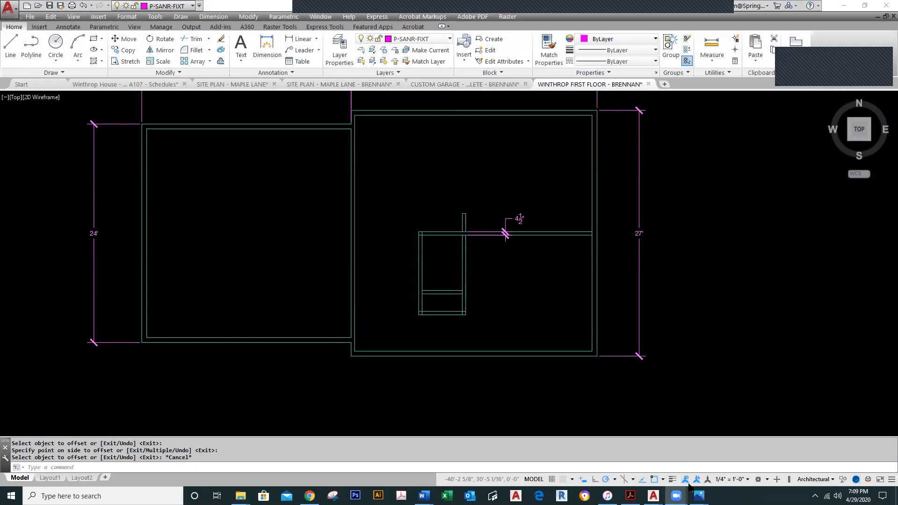
mouse_move(686, 490)
left_click(706, 241)
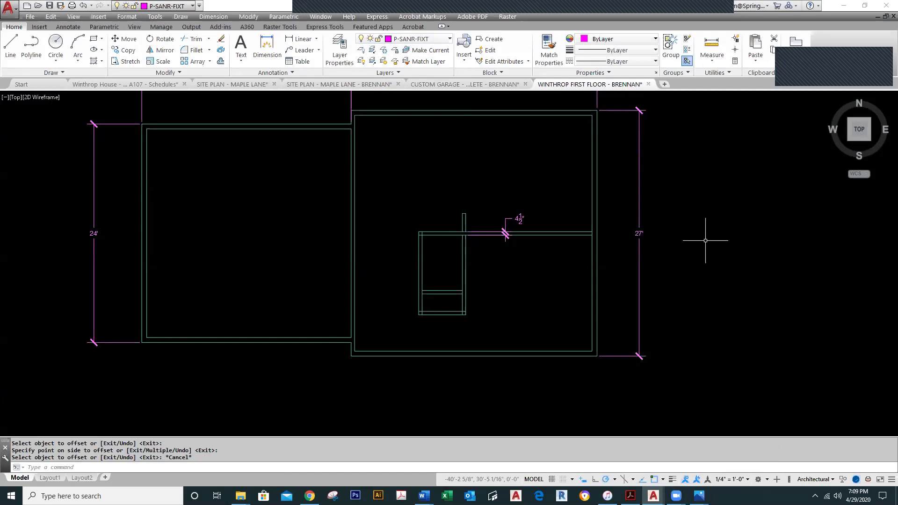
Insert the Toilet block in the small room above the cross wall, rotated so its tank faces that wall
type("i")
key("Return")
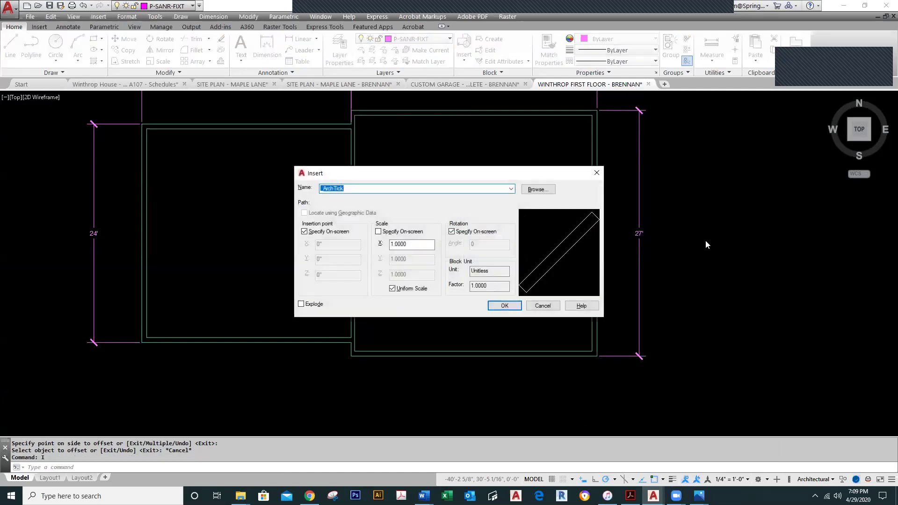
left_click(512, 188)
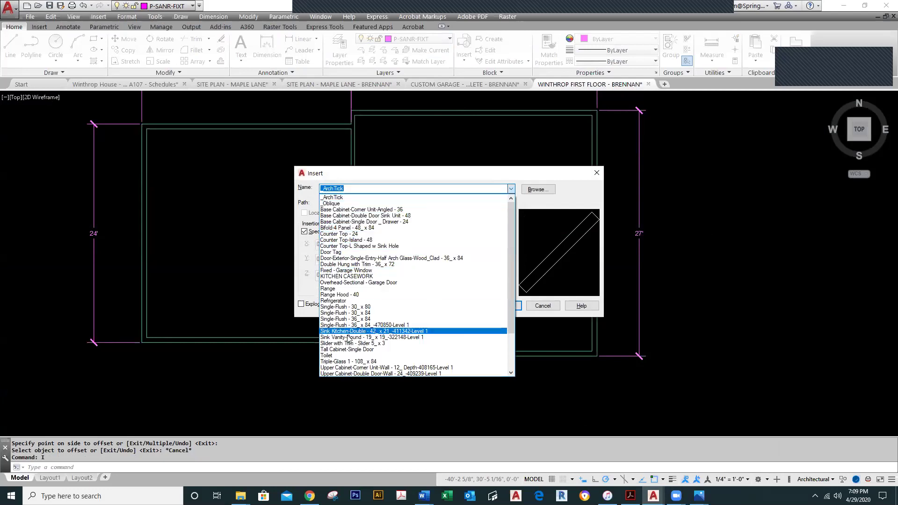
left_click(328, 356)
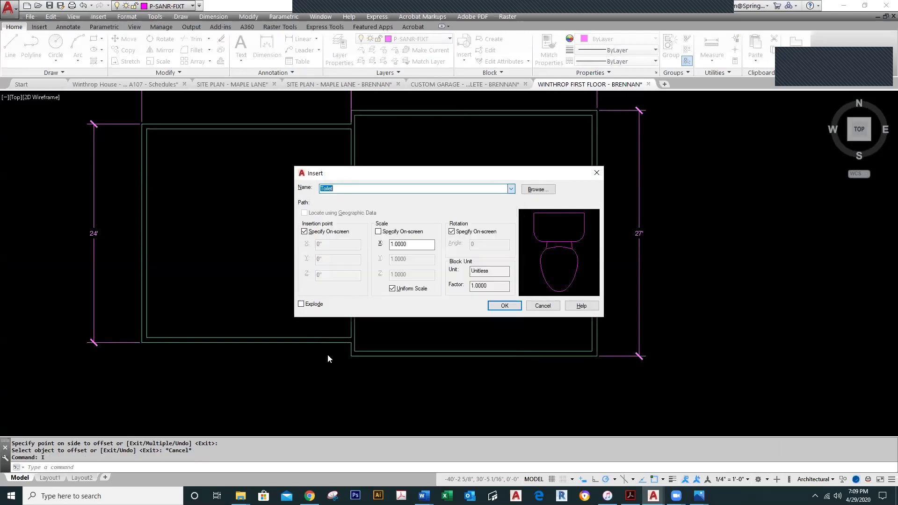
left_click(504, 305)
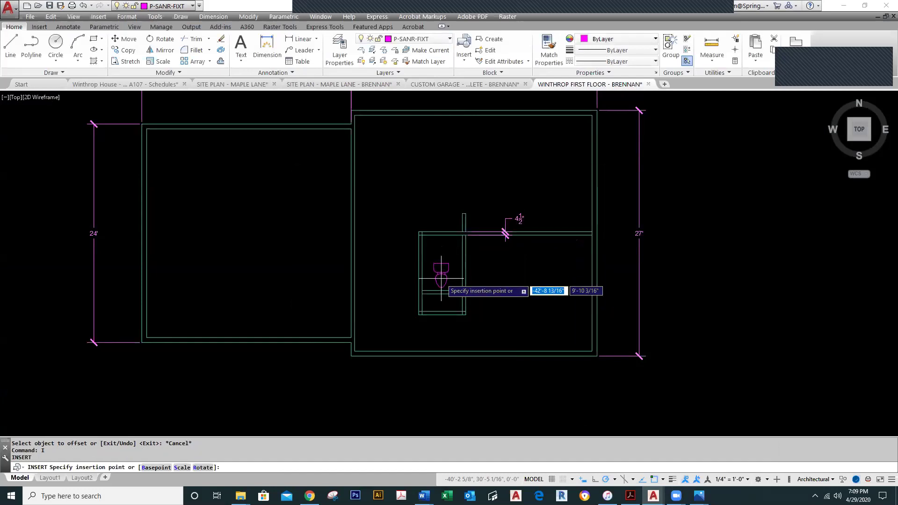
scroll(441, 269, "up", 2)
left_click(442, 270)
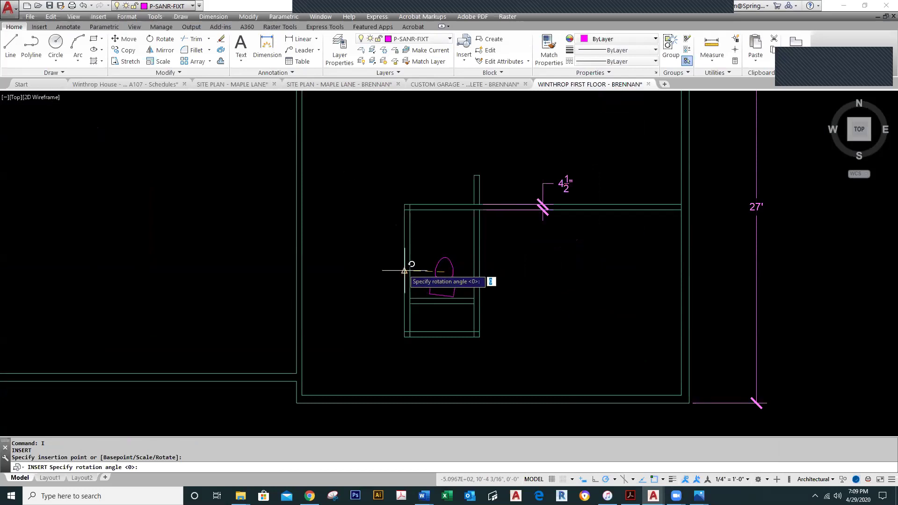
left_click(458, 275)
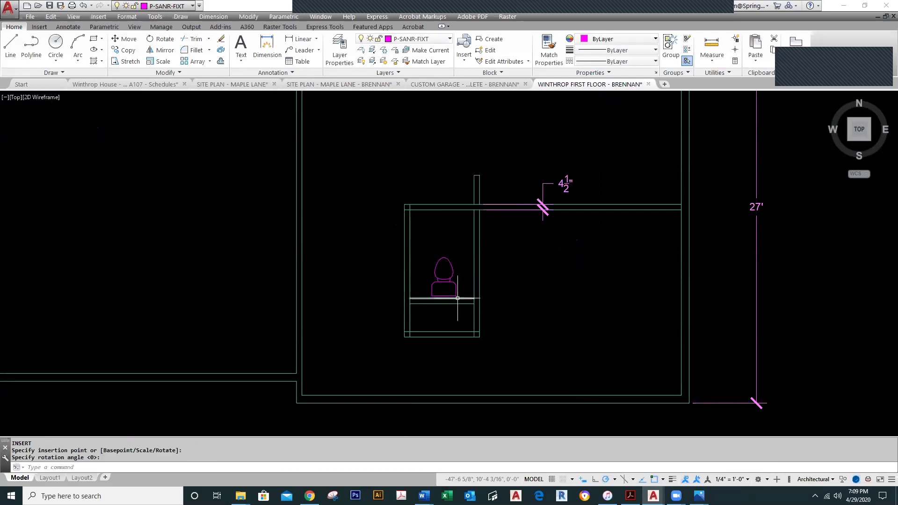
Move the toilet by its tank's back midpoint onto the cross wall, about 1'-1 1/4" from the right inner wall
scroll(461, 287, "up", 3)
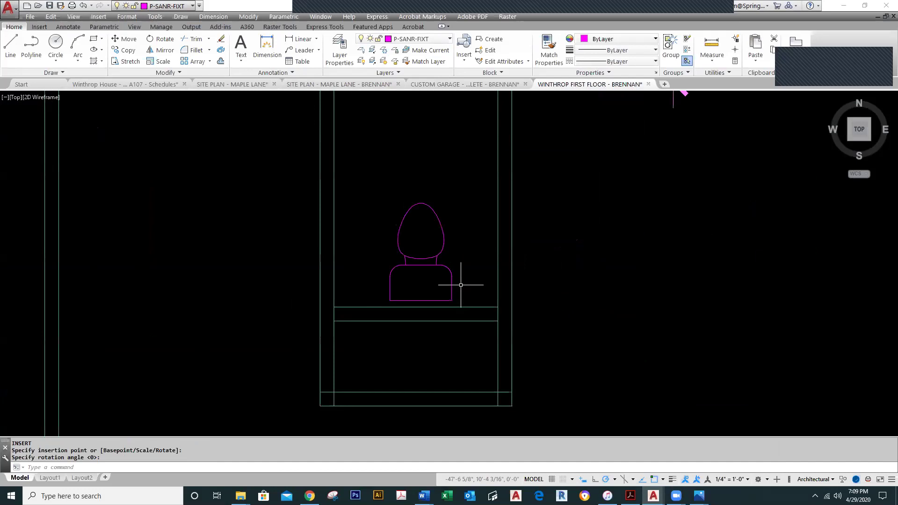
type("m")
key("Return")
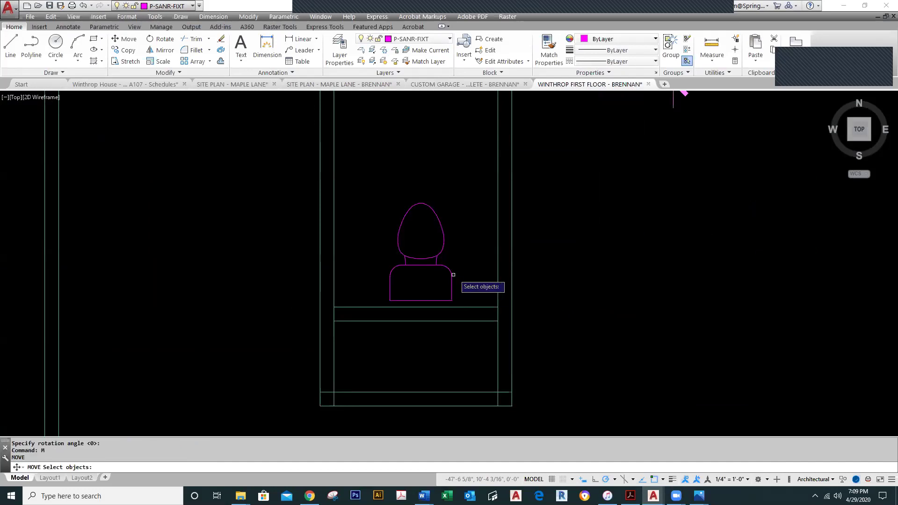
left_click(452, 277)
key("Return")
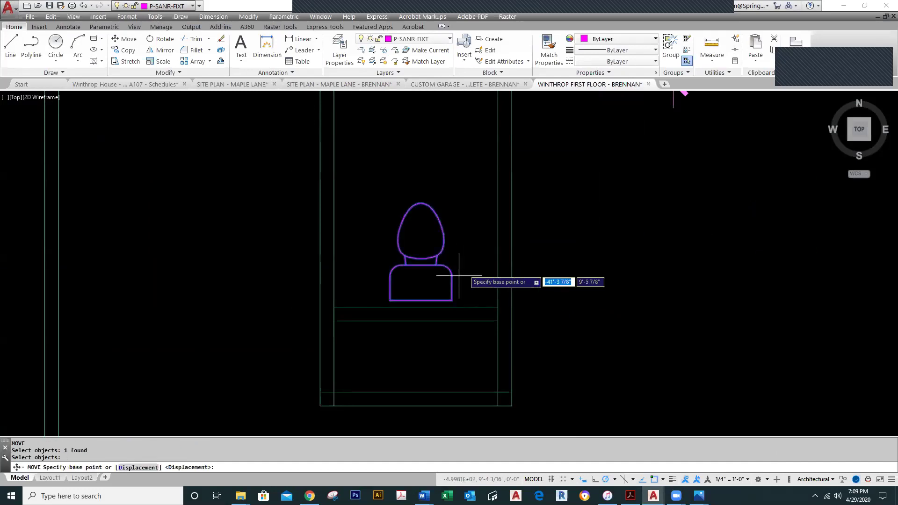
left_click(421, 301)
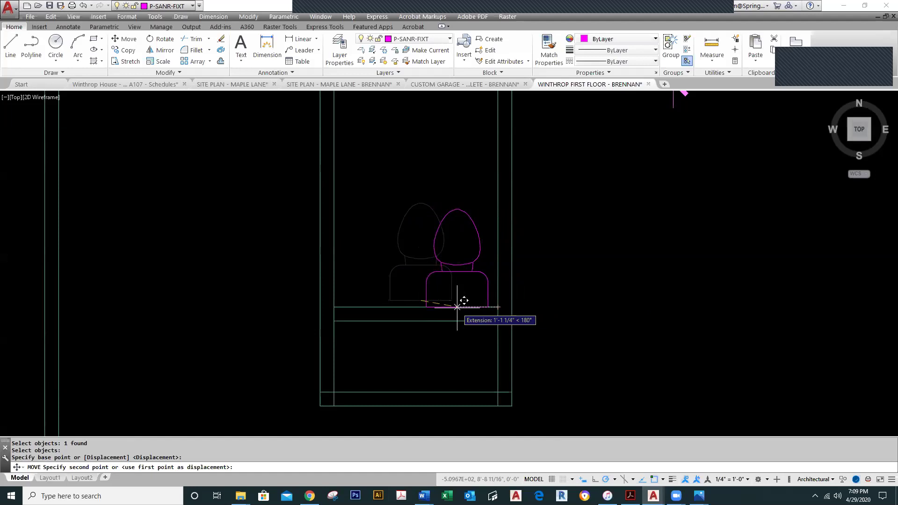
left_click(457, 308)
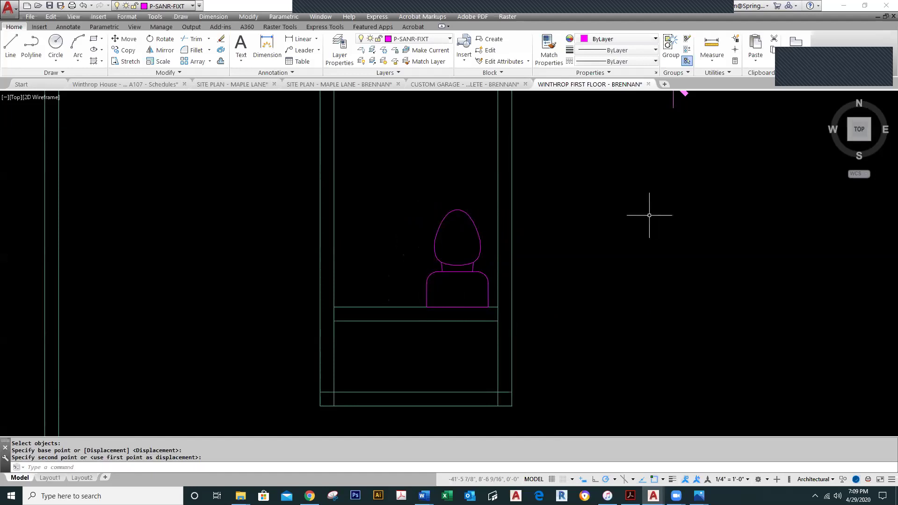
Insert the block Vanity Cabinet-Single Door _ Drawer - 24_-321000-Level 1 in the small room near the toilet at 0 rotation
scroll(649, 215, "down", 5)
middle_click_drag(638, 231, 437, 251)
type("i")
key("Return")
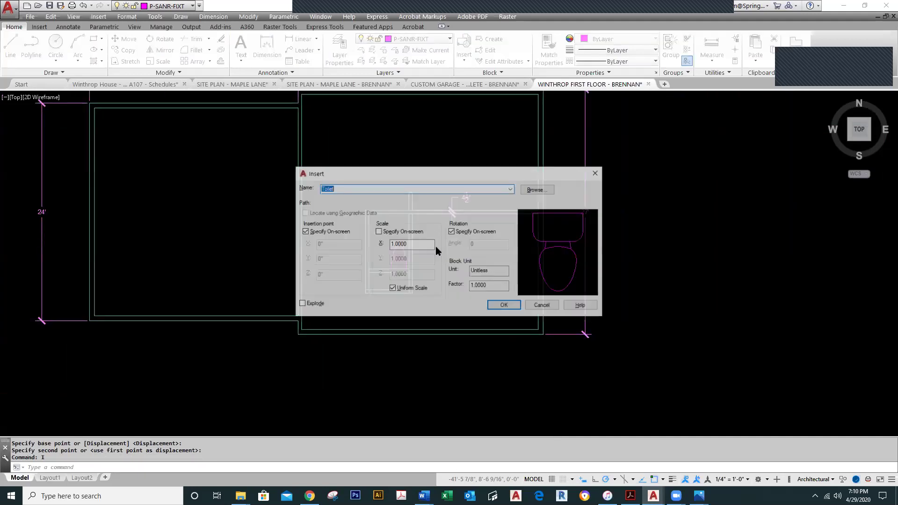
left_click(512, 190)
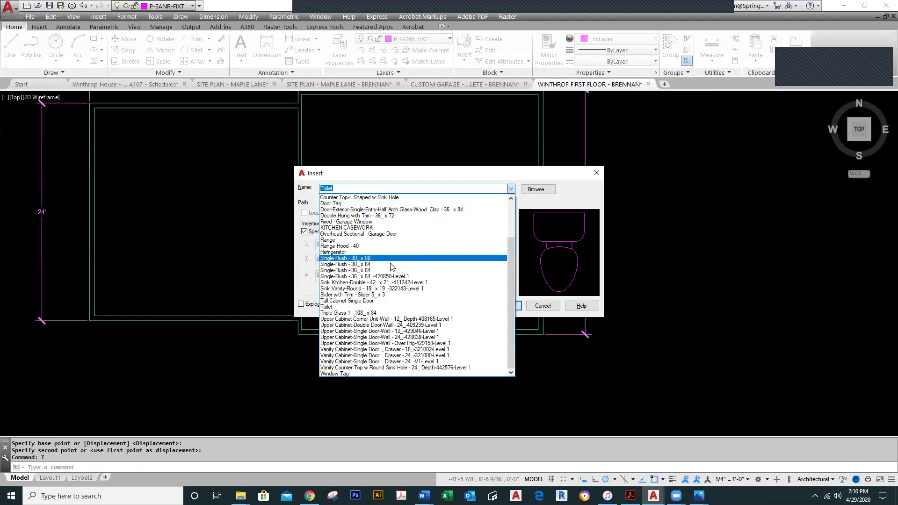
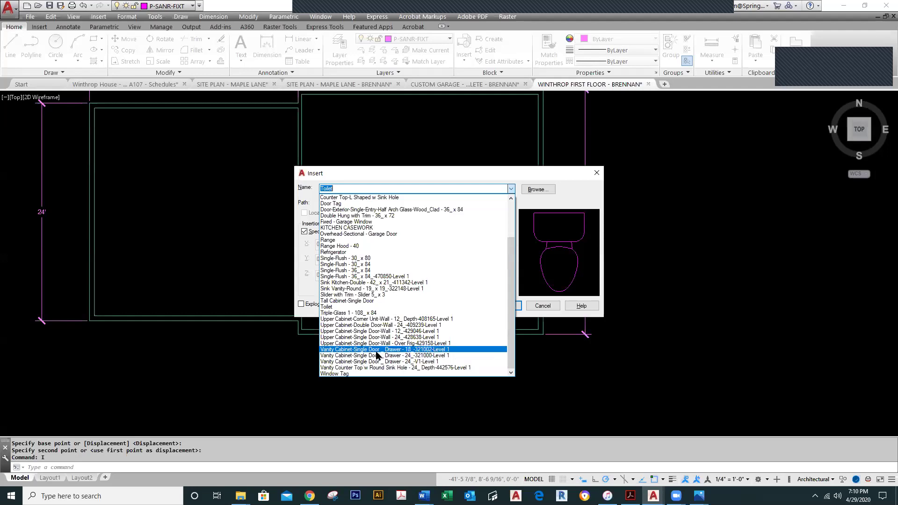
left_click(382, 355)
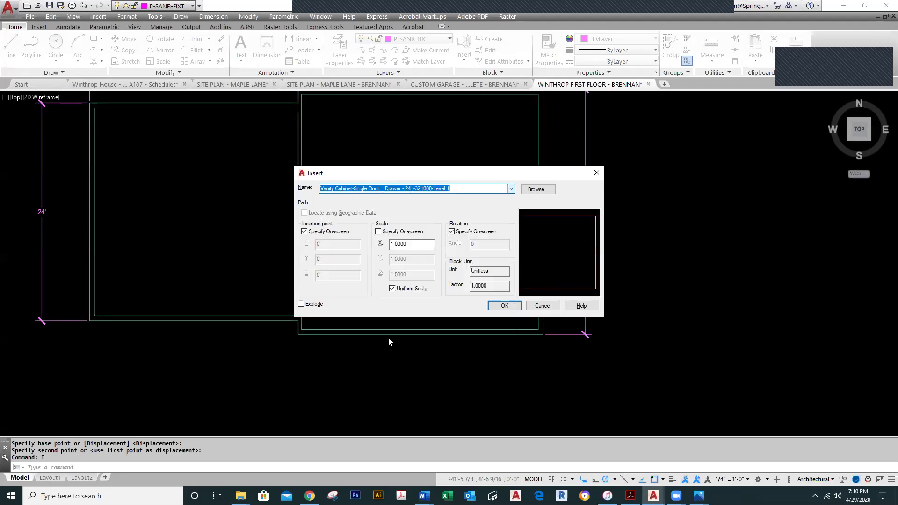
left_click(504, 305)
scroll(379, 272, "up", 5)
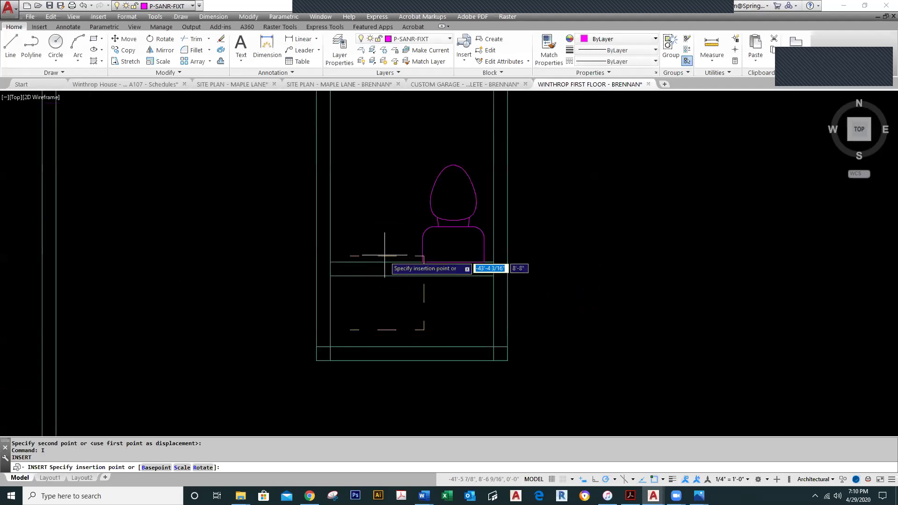
left_click(381, 185)
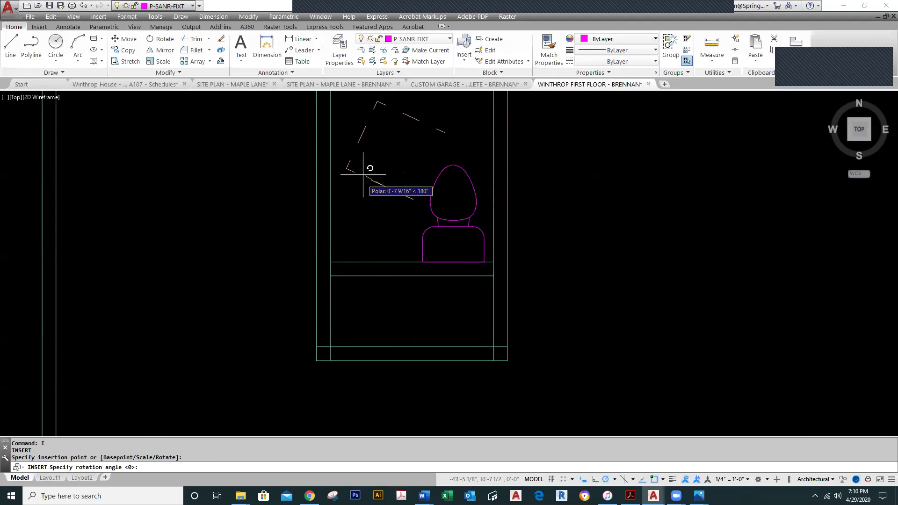
key("Return")
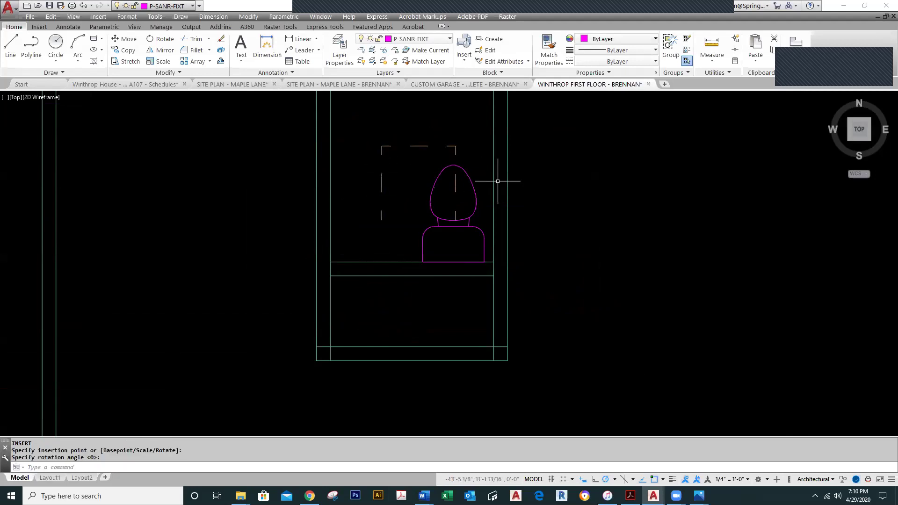
Move the vanity cabinet by its lower-left corner to the inside corner where the left wall meets the cross wall
type("m")
key("Return")
left_click(456, 151)
key("Return")
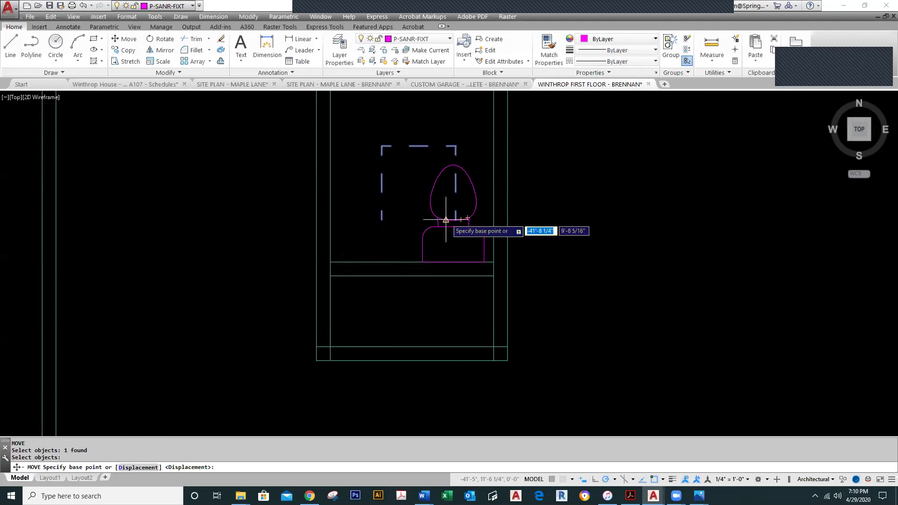
left_click(382, 219)
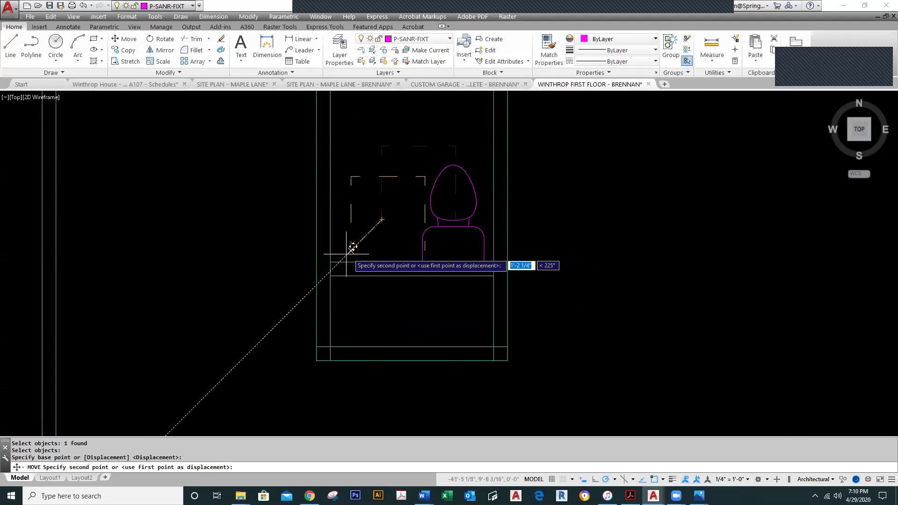
left_click(331, 261)
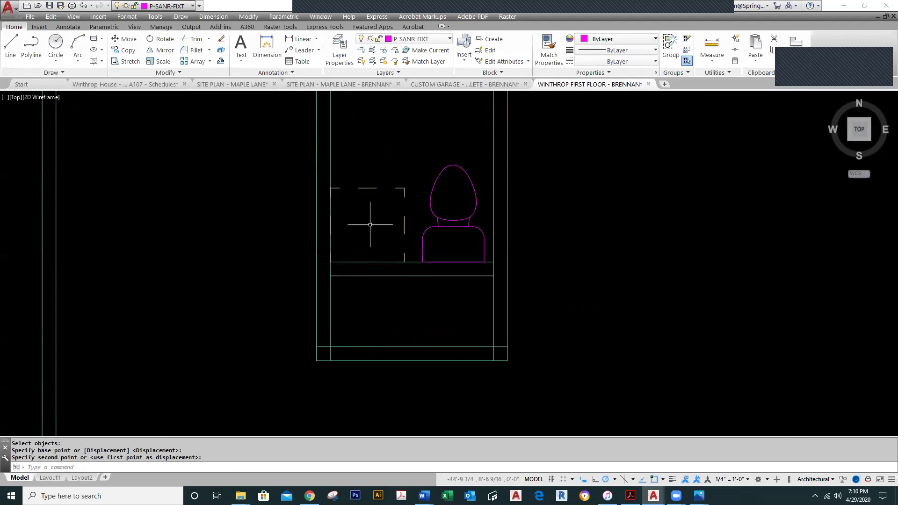
Insert the block Sink Vanity-Round - 19_ x 19_-322148-Level 1 inside the vanity cabinet outline at 0 rotation
type("I")
key("Return")
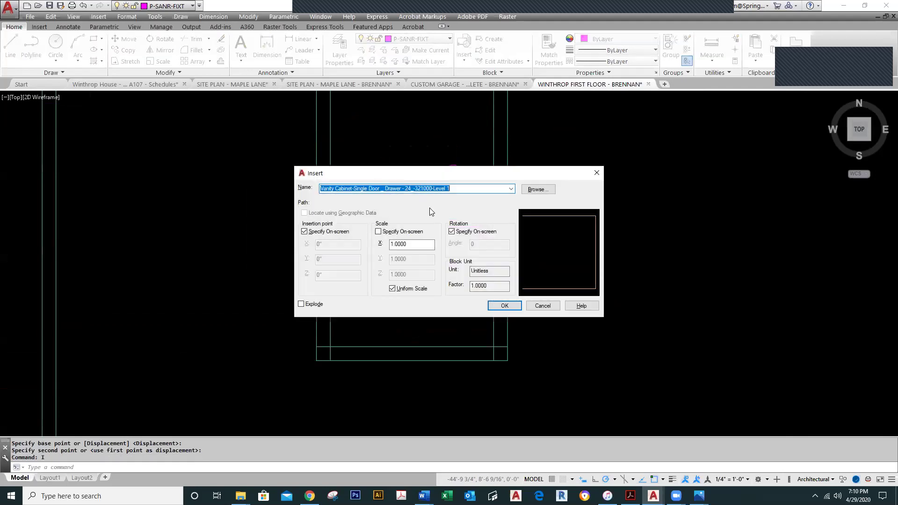
left_click(512, 189)
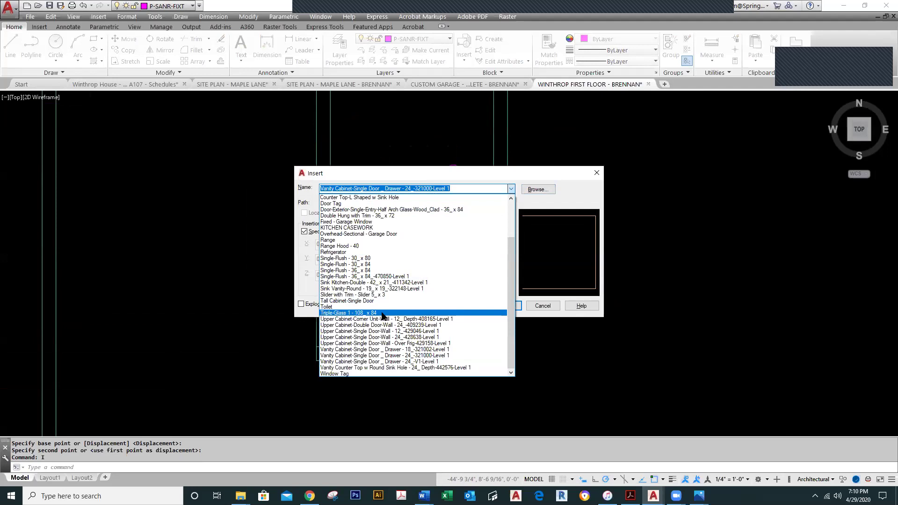
left_click(358, 290)
left_click(508, 306)
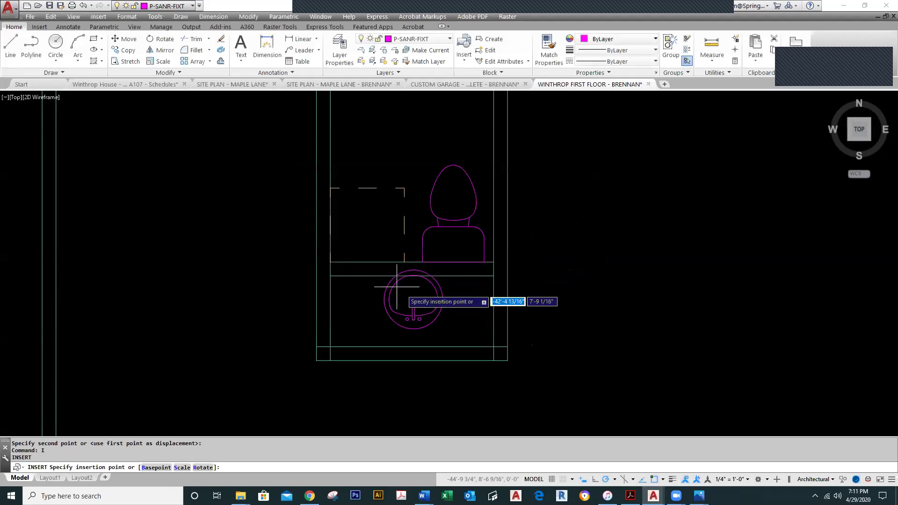
left_click(355, 217)
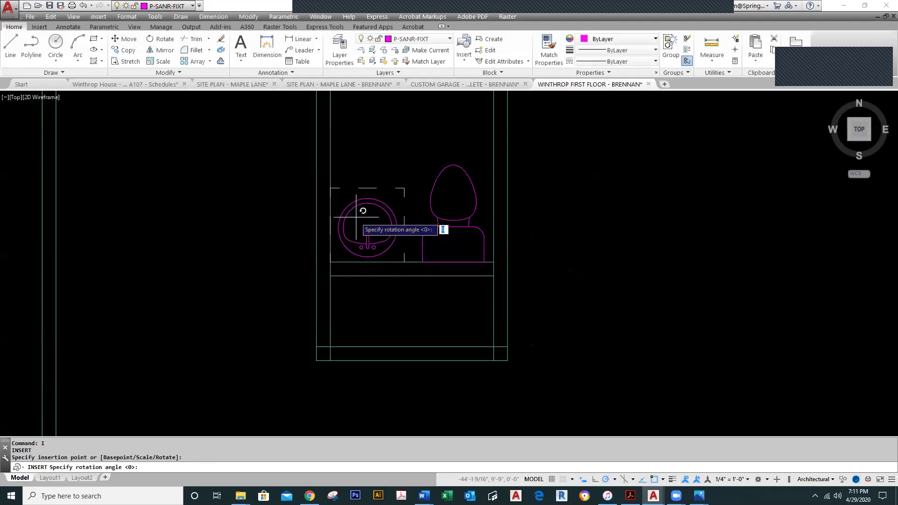
key("Return")
scroll(542, 254, "down", 3)
scroll(543, 254, "down", 2)
middle_click_drag(554, 255, 538, 275)
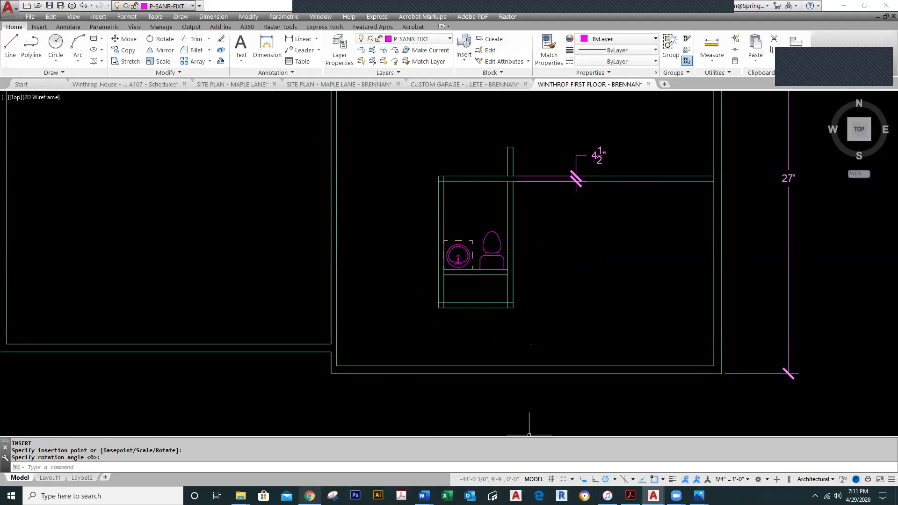
Switch to the Level 1 master floor plan PDF in Chrome and examine the bathroom door and its mark number
left_click(310, 496)
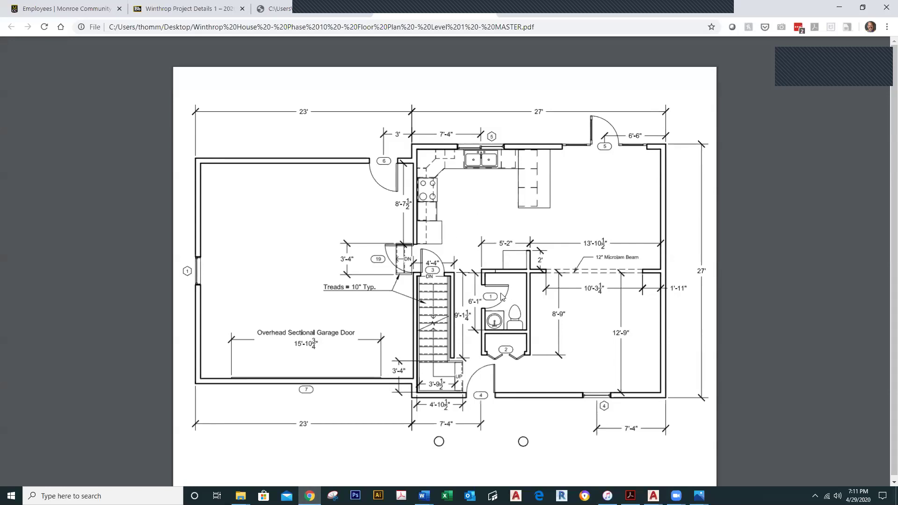
mouse_move(754, 410)
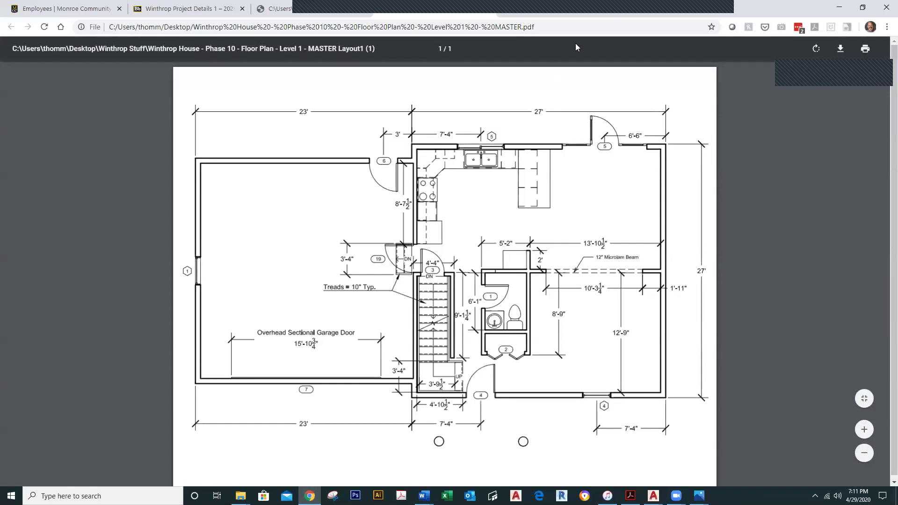
mouse_move(500, 282)
left_mouse_down()
mouse_move(474, 299)
mouse_move(479, 309)
mouse_move(516, 287)
mouse_move(500, 282)
left_mouse_up()
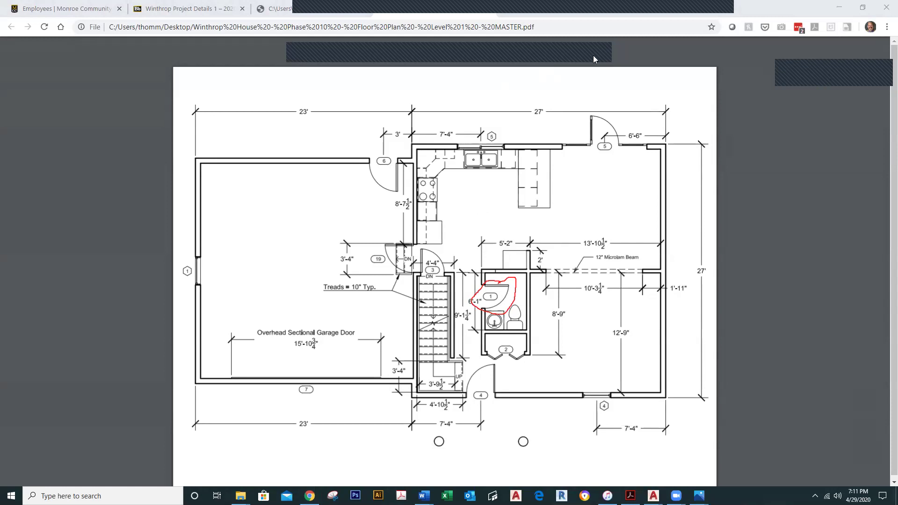
key("ctrl+z")
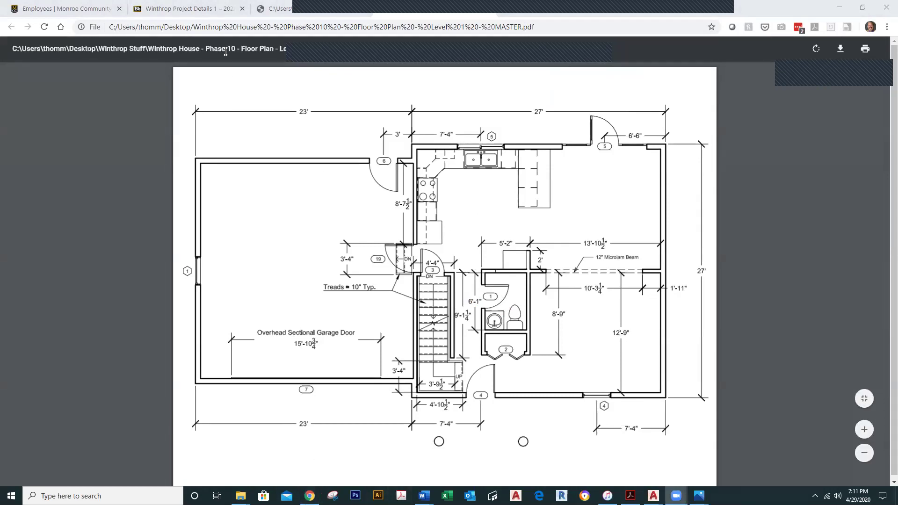
Open the Winthrop Schedules item from the APRIL 29 - WINTHROP FLOOR PLANS section of the course site
left_click(220, 9)
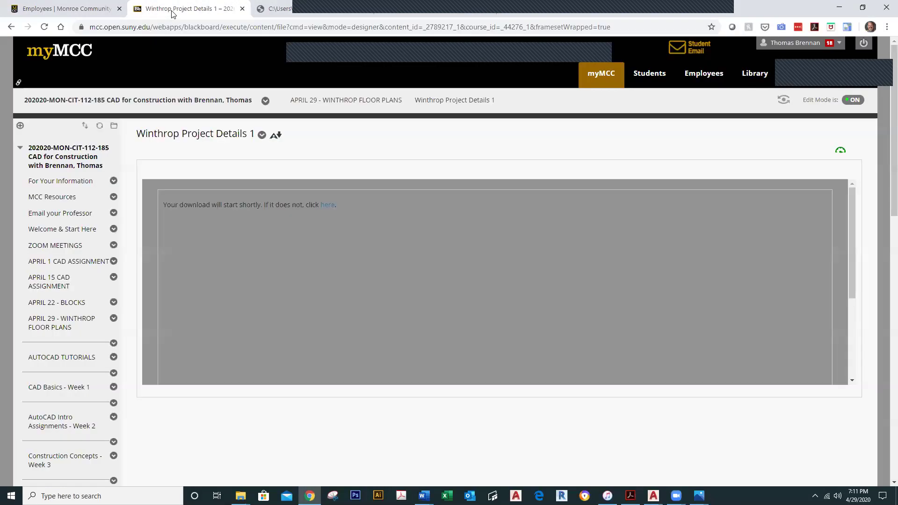
left_click(61, 9)
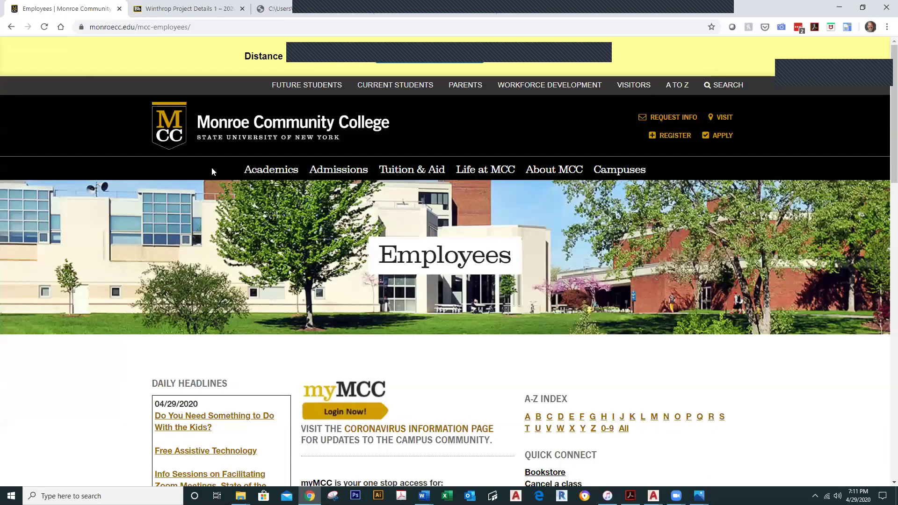
left_click(189, 8)
left_click(302, 10)
left_click(191, 8)
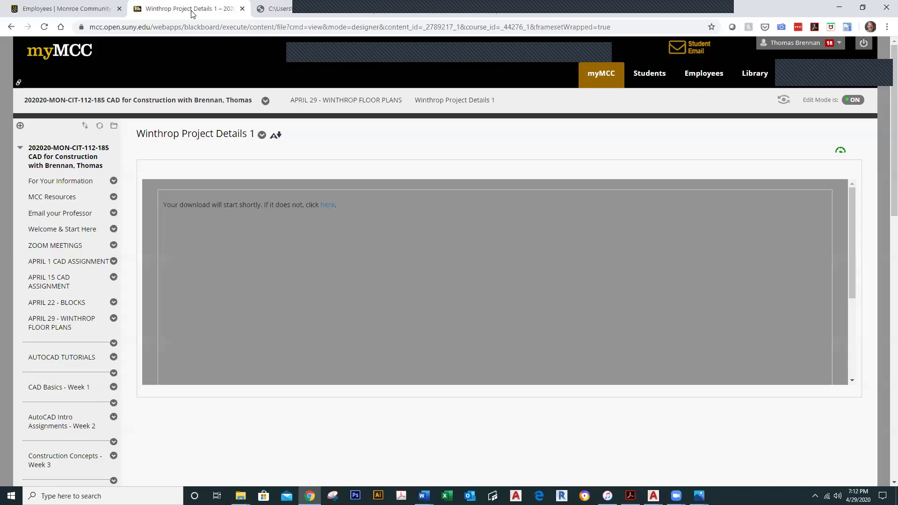
left_click(59, 324)
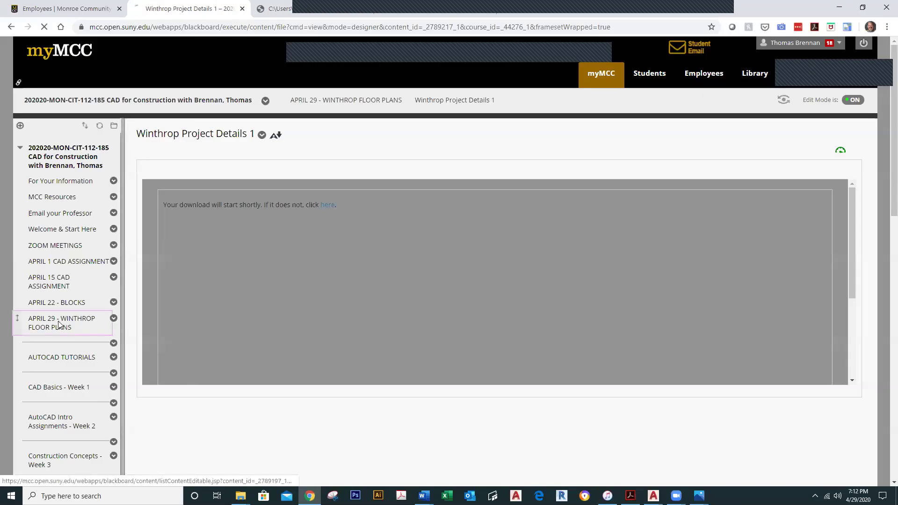
scroll(360, 341, "down", 8)
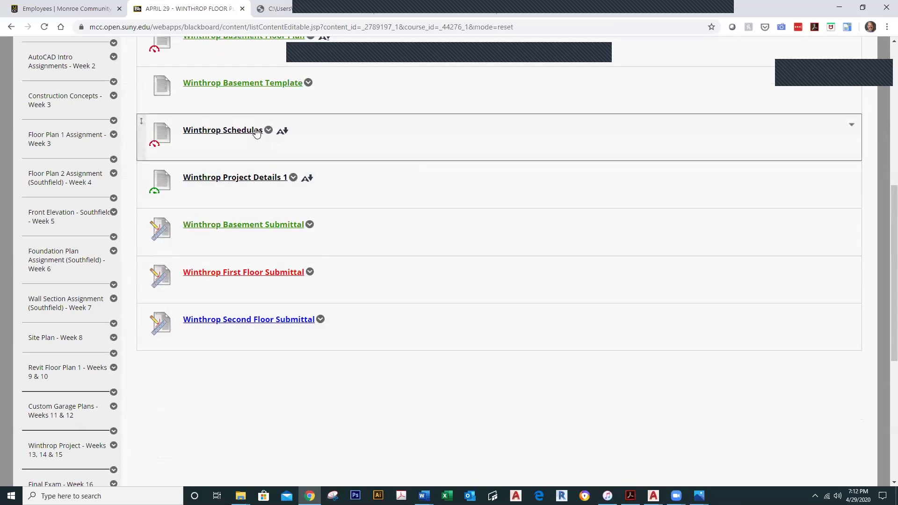
left_click(256, 132)
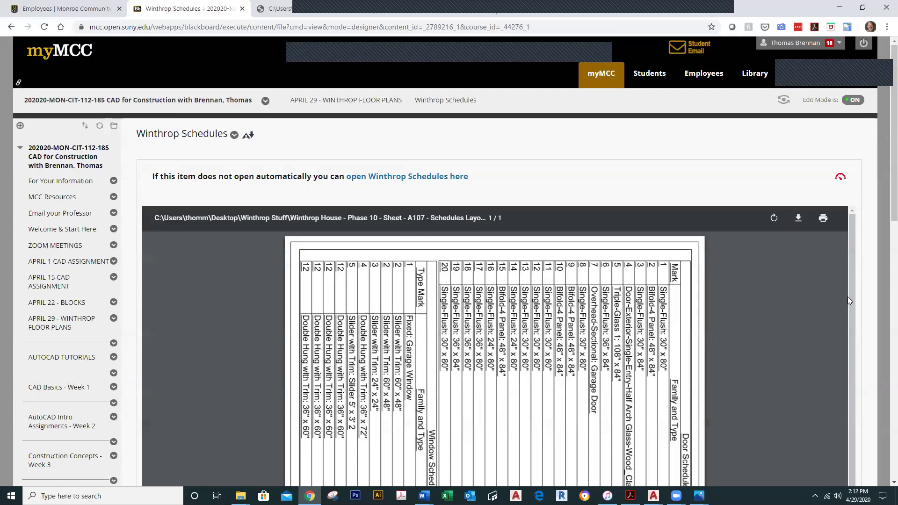
Download the schedules PDF to the Desktop as Winthrop House - Phase 10 - Schedules - MASTER and open it
scroll(762, 277, "down", 1)
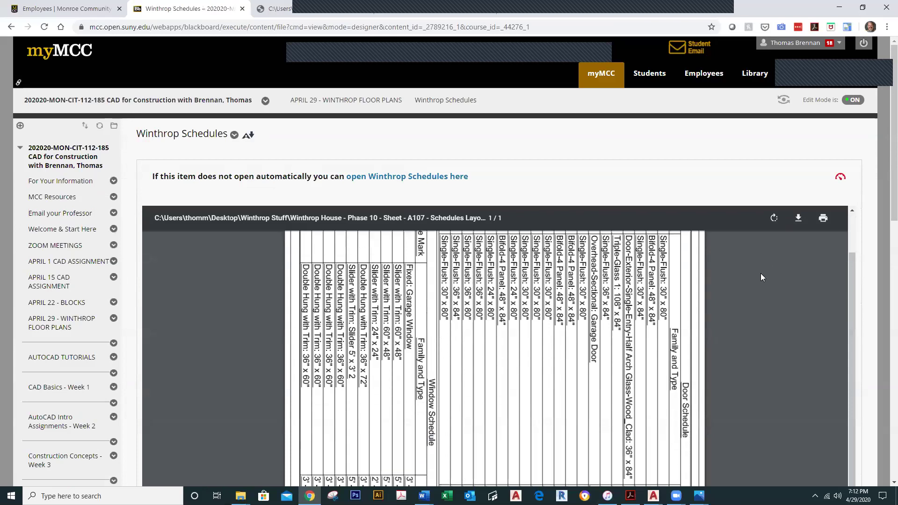
scroll(761, 277, "up", 1)
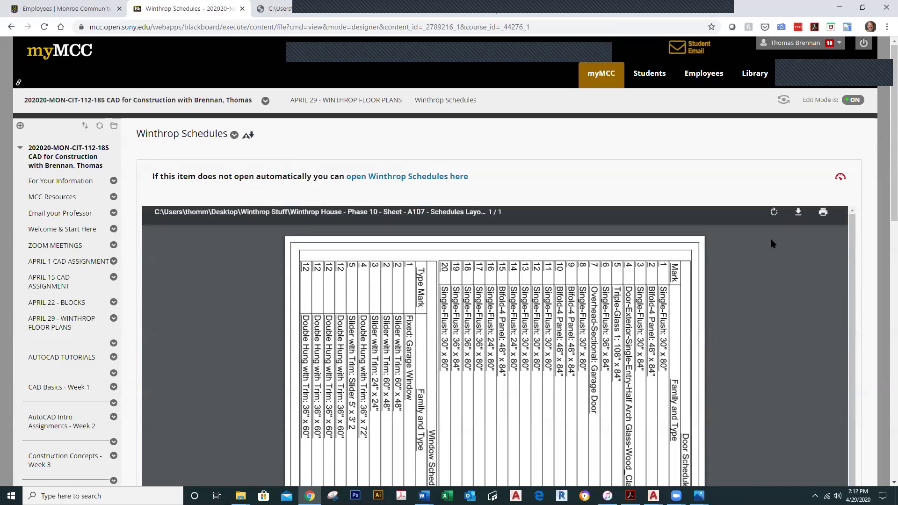
left_click(799, 218)
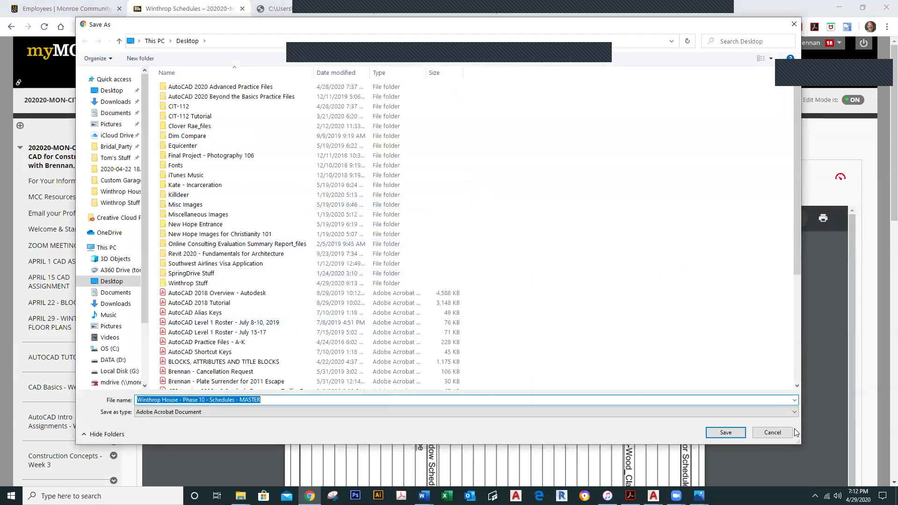
left_click(718, 435)
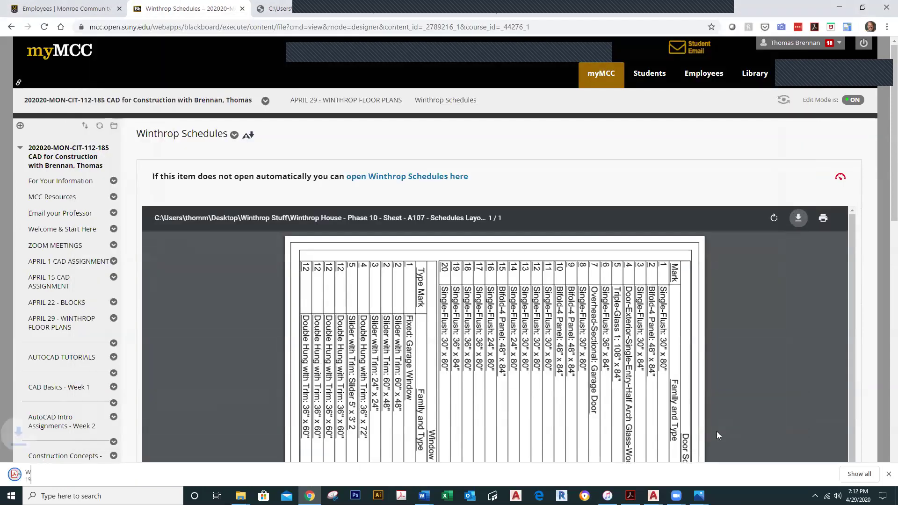
left_click(55, 473)
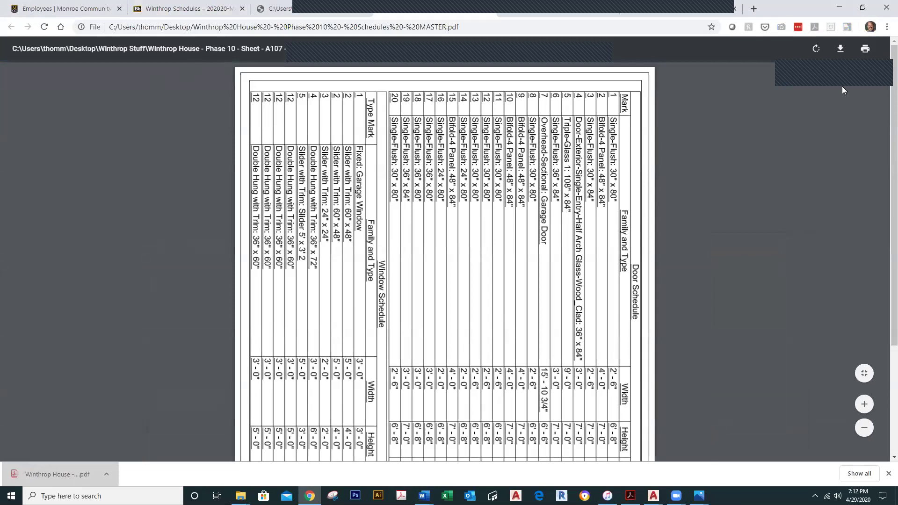
Rotate the schedules PDF until it reads upright and look up the bathroom door's mark in the Door Schedule
left_click(817, 49)
left_click(817, 49)
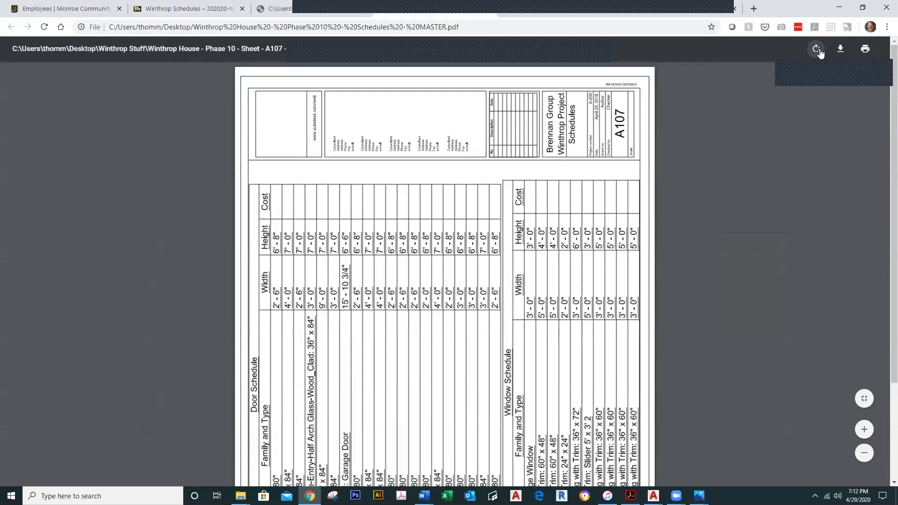
left_click(816, 49)
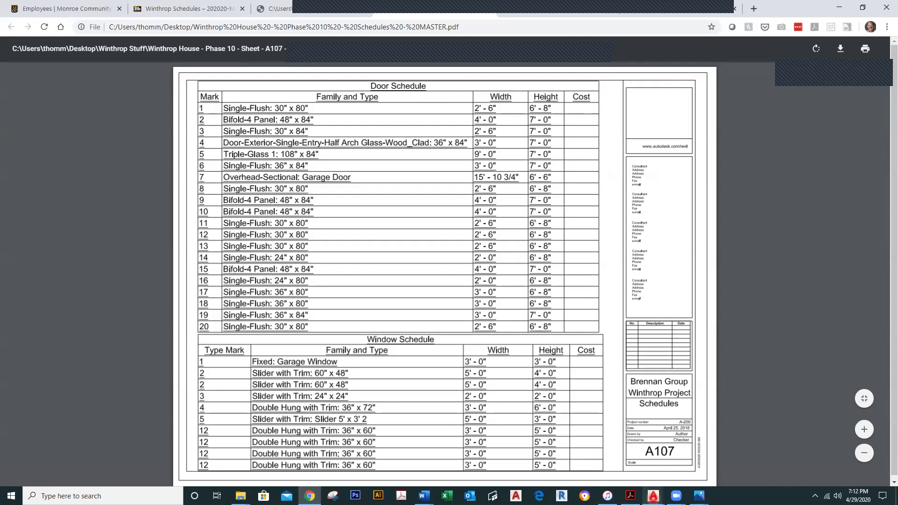
Switch to the WINTHROP FIRST FLOOR drawing in AutoCAD and make A-DOOR the current layer
mouse_move(654, 496)
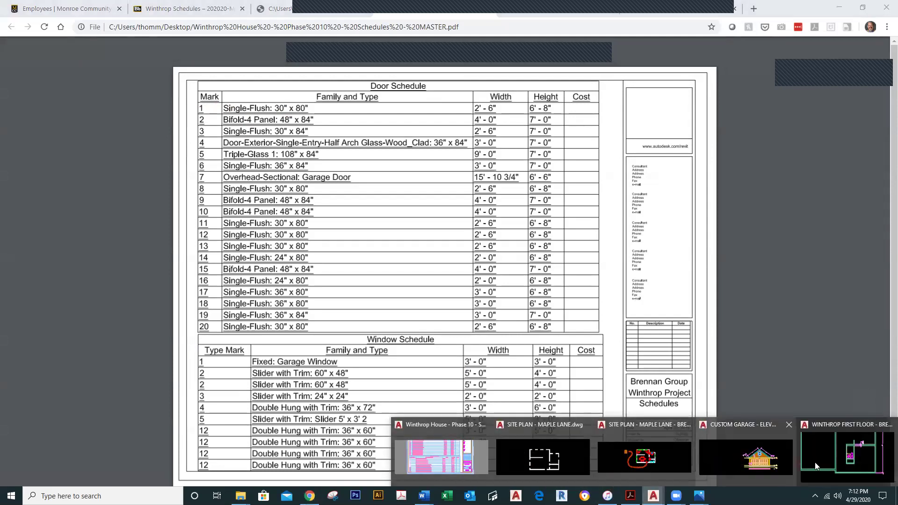
left_click(833, 463)
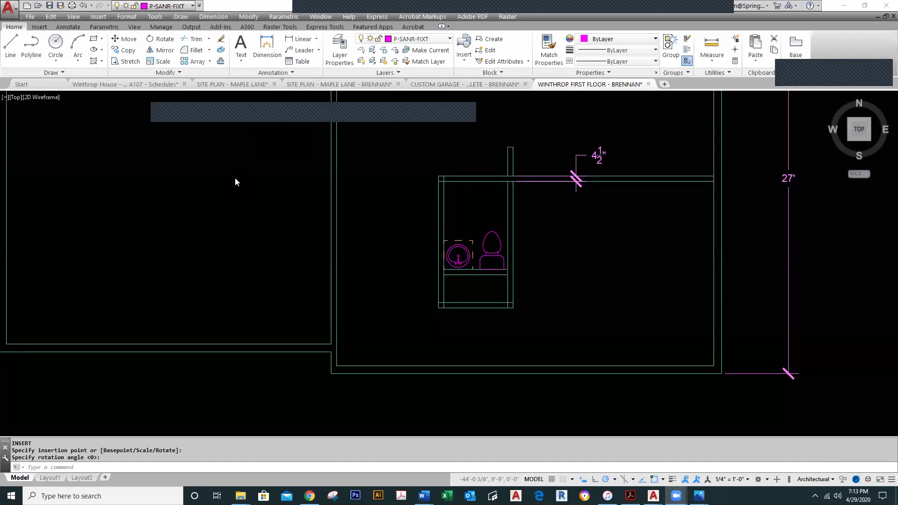
left_click(449, 40)
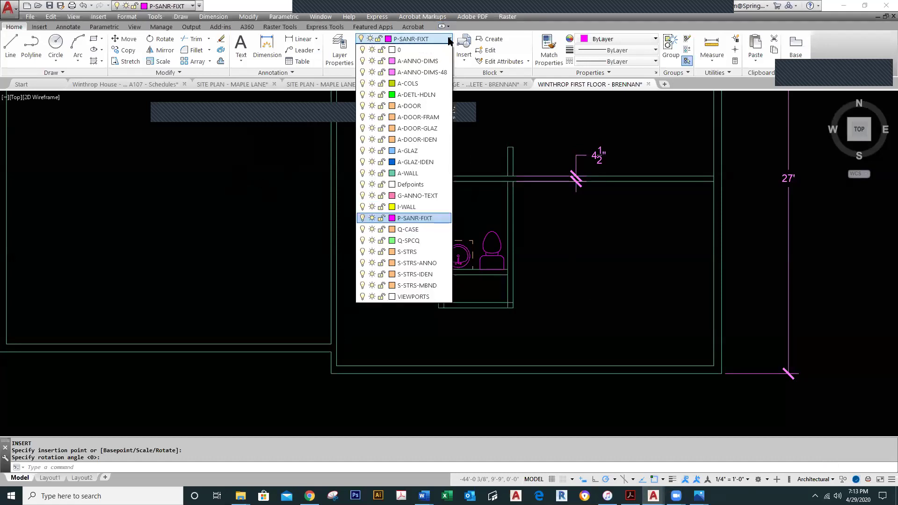
left_click(432, 107)
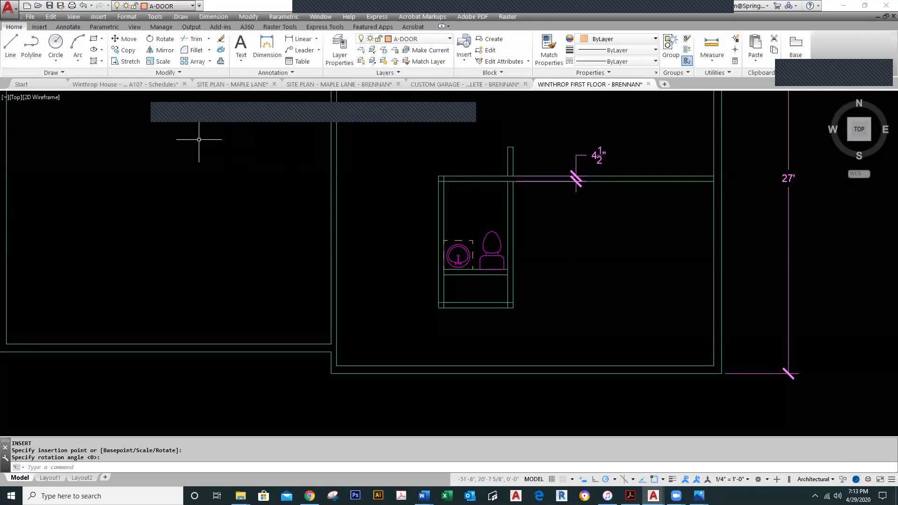
Insert the Single-Flush - 30_ x 80 door block beside the outer face of the bathroom's west wall, rotated 270 degrees
type("I")
key("Return")
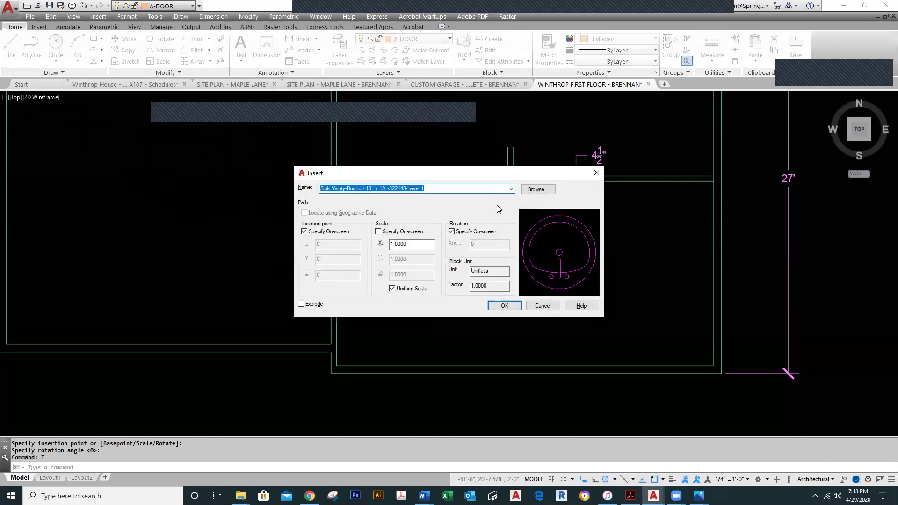
left_click(511, 188)
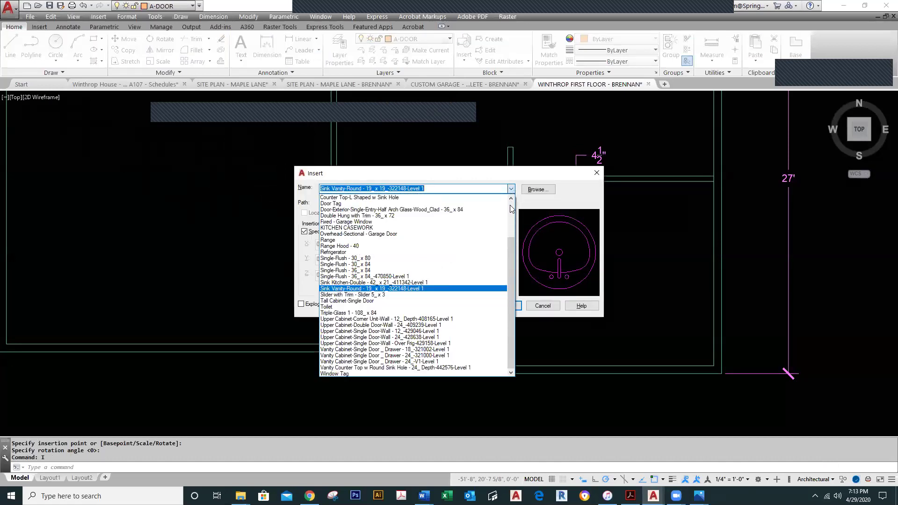
left_click(355, 259)
left_click(505, 306)
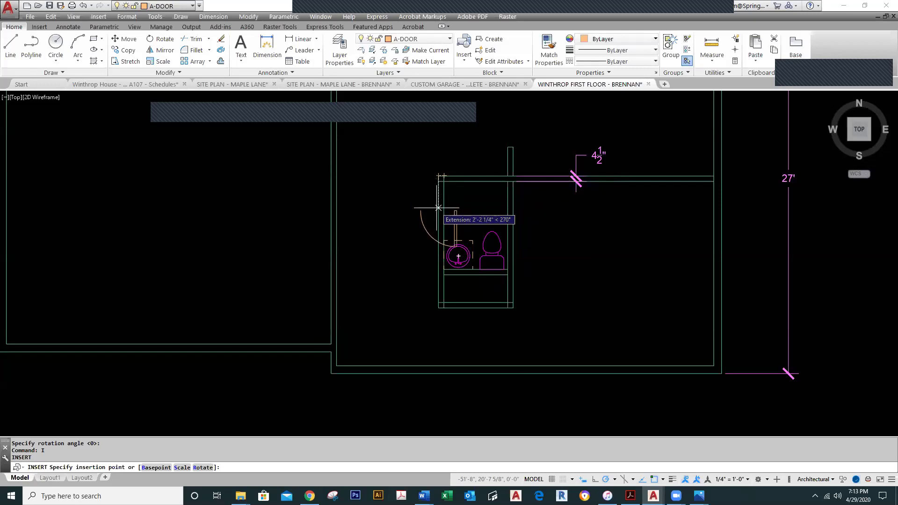
left_click(439, 213)
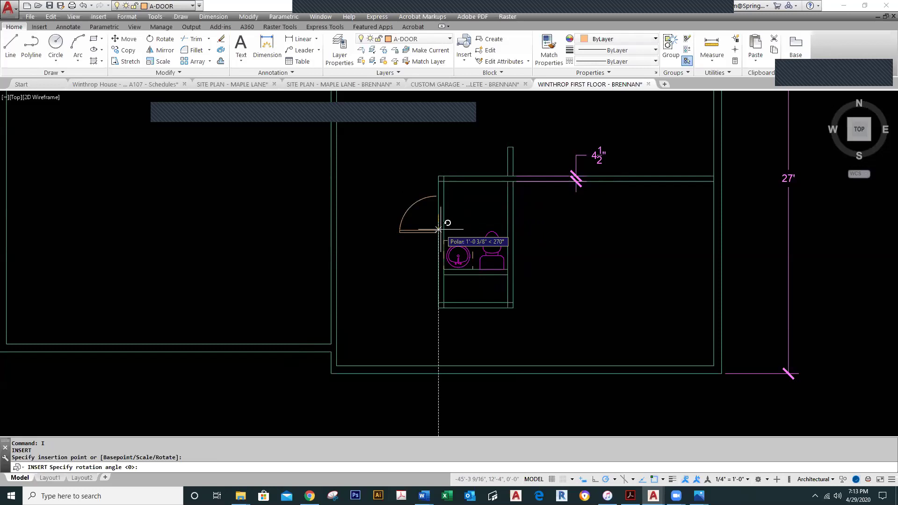
left_click(438, 230)
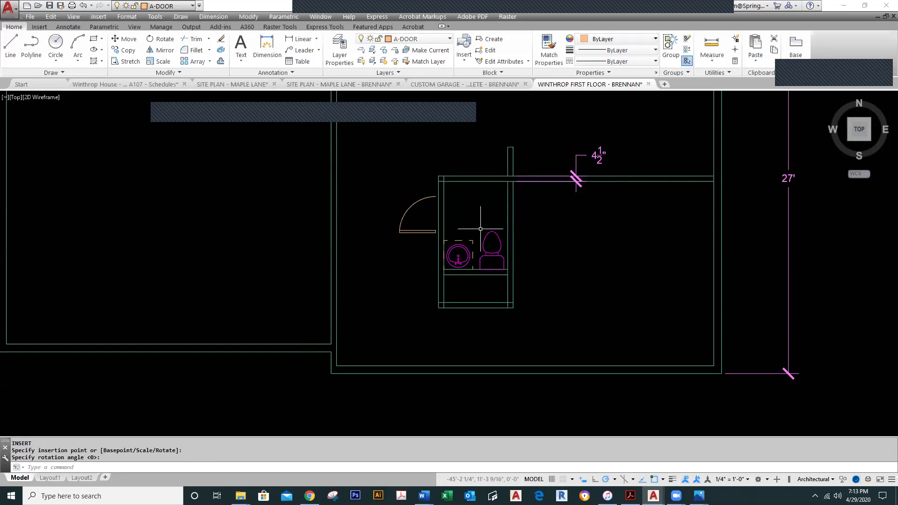
Mirror the door about a horizontal line through the wall-side end of its swing arc, erasing the source door
scroll(473, 215, "up", 2)
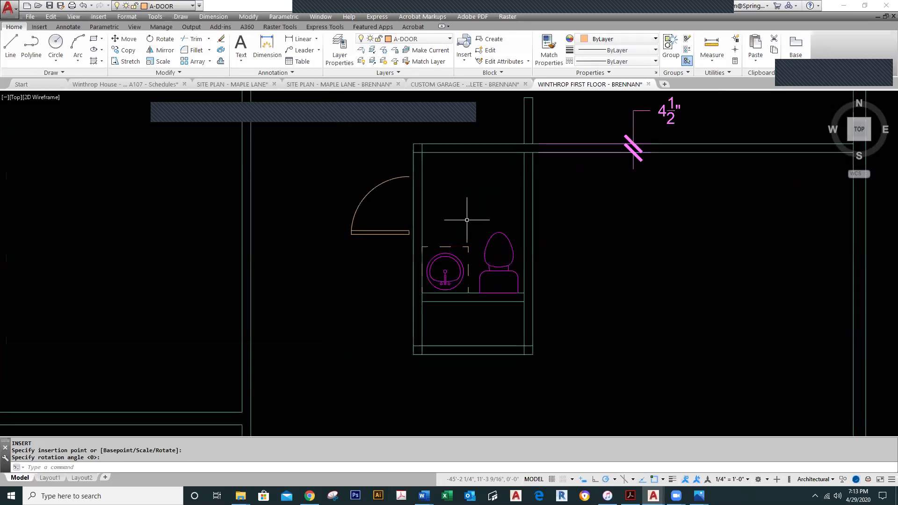
key("Return")
type("MI")
key("Return")
left_click(387, 228)
key("Return")
left_click(409, 177)
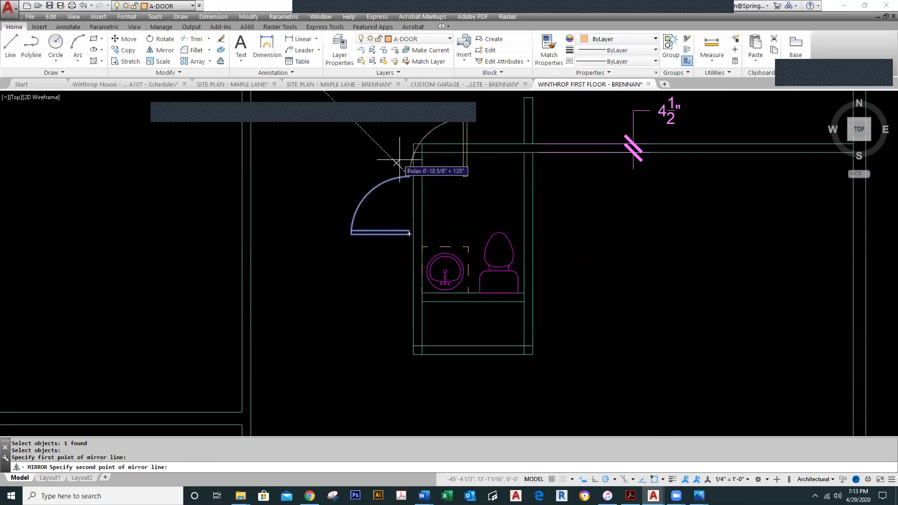
left_click(320, 177)
left_click(342, 202)
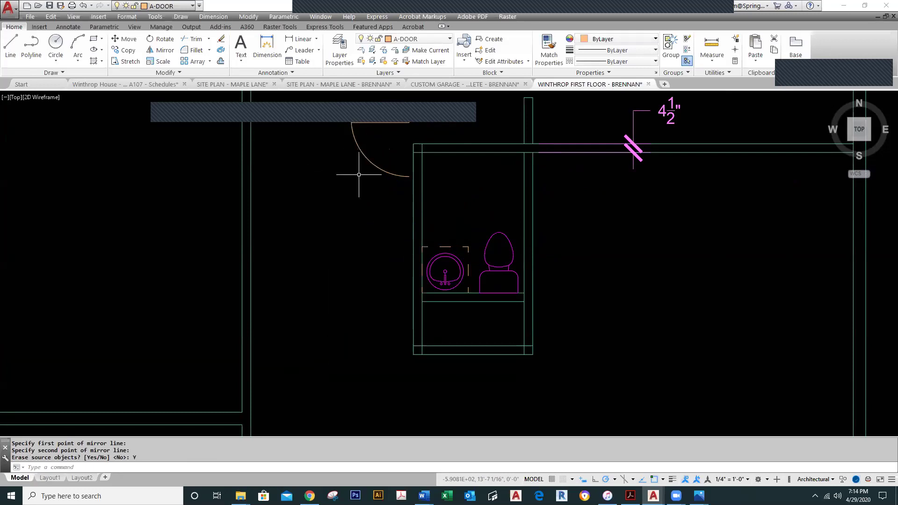
middle_click_drag(359, 176, 332, 275)
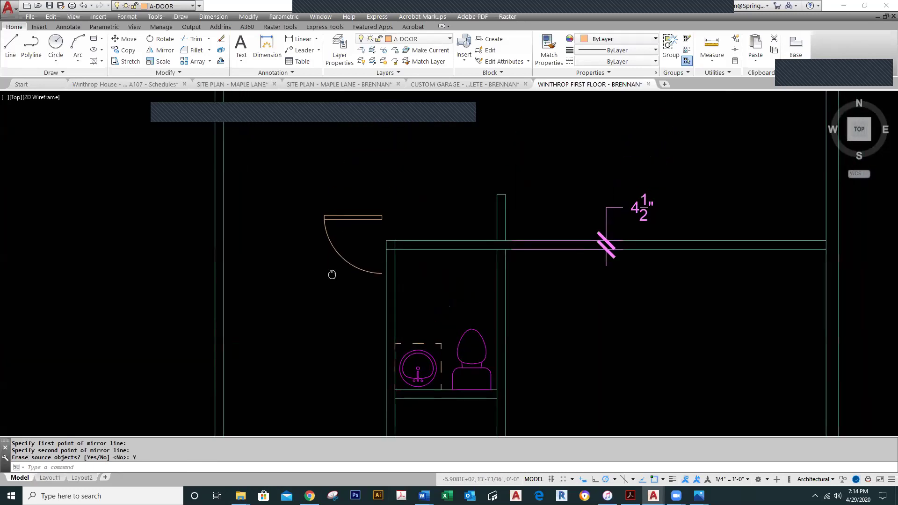
type("m")
key("Return")
left_click(370, 197)
left_click(313, 262)
key("Return")
left_click(383, 216)
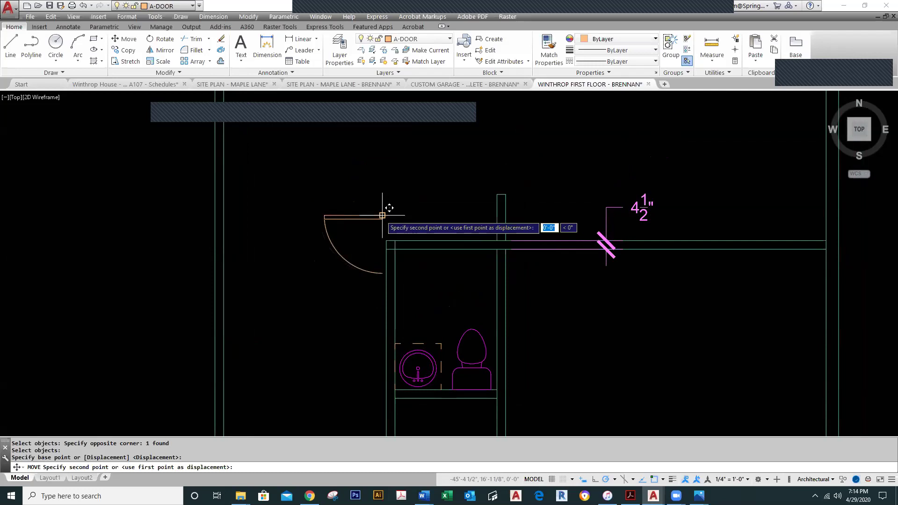
key("Escape")
Mirror the door about a vertical line through its hinge corner so it swings east, erasing the source door
type("mi")
key("Return")
left_click(380, 214)
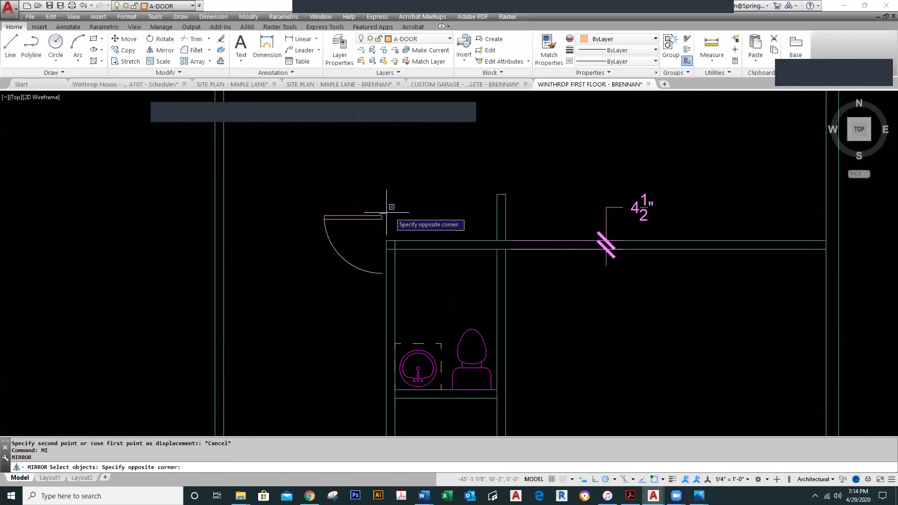
left_click(384, 218)
key("Return")
left_click(382, 216)
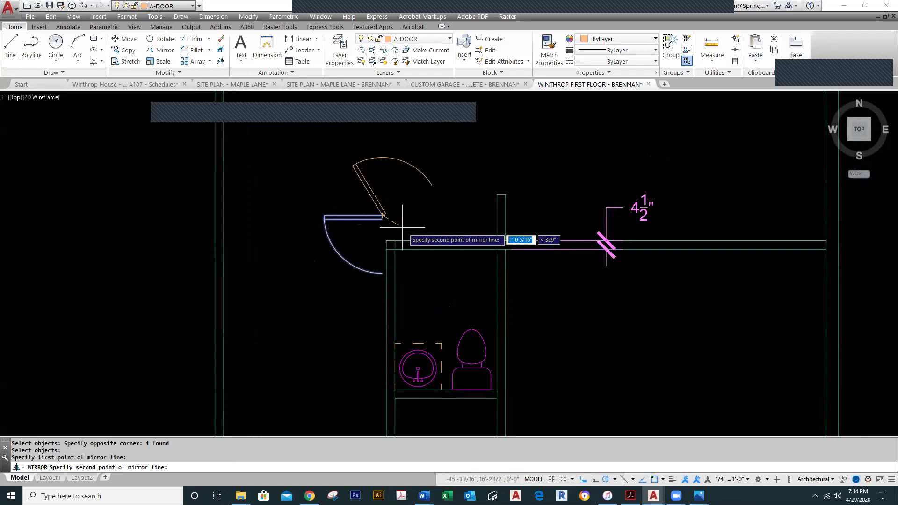
left_click(379, 243)
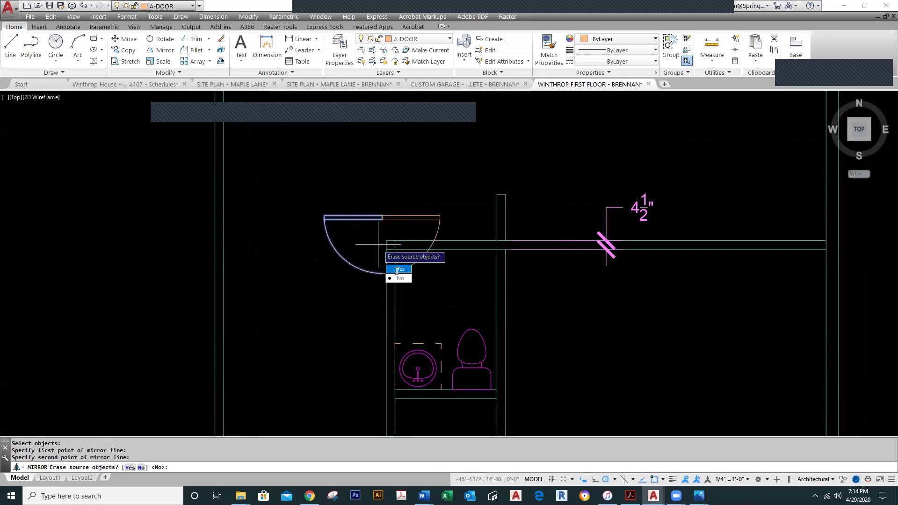
left_click(399, 270)
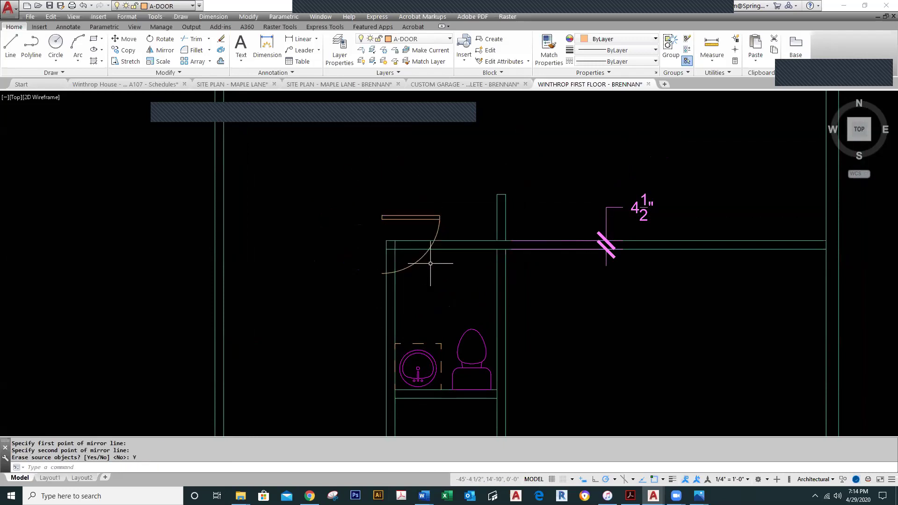
Move the door by its hinge corner onto the inner face of the bathroom's west wall, just below the north wall
type("m")
key("Return")
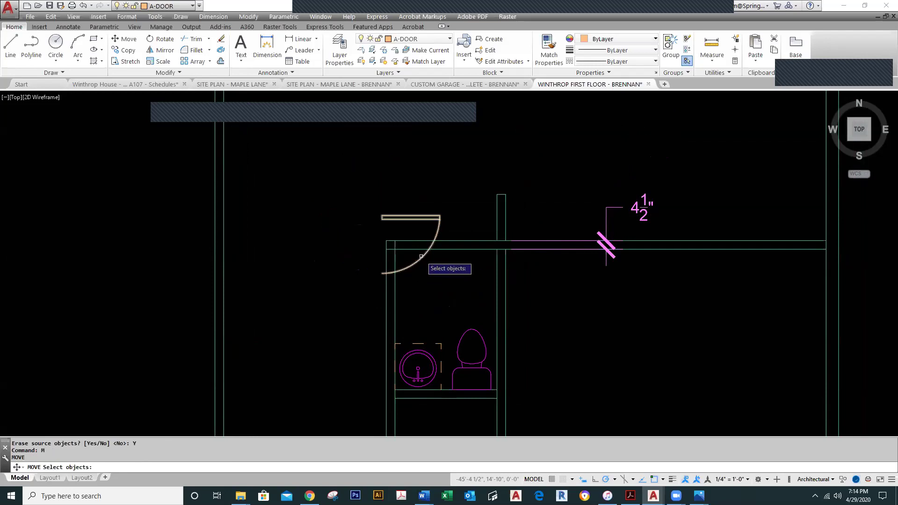
left_click(421, 258)
key("Return")
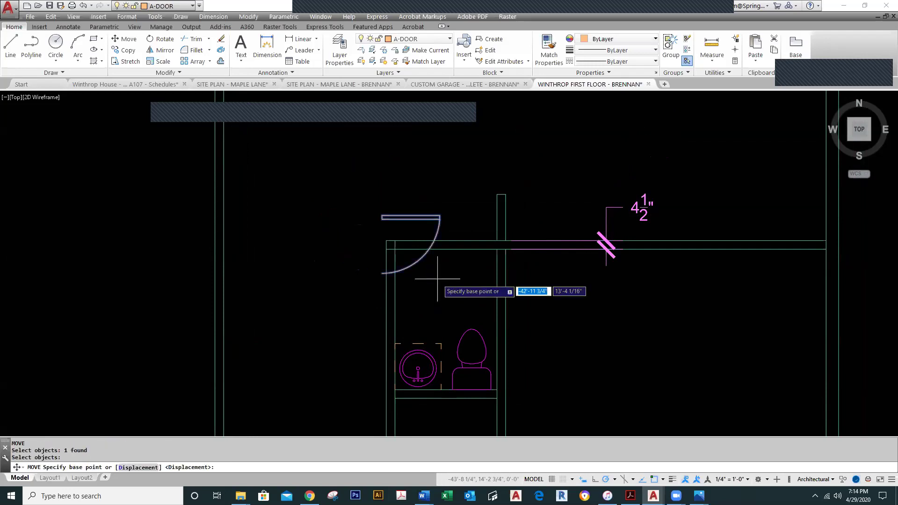
left_click(382, 215)
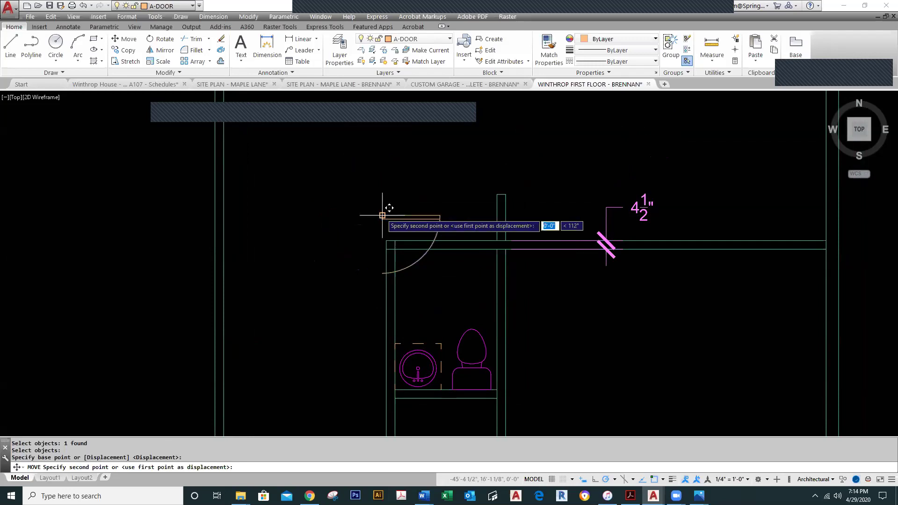
left_click(395, 271)
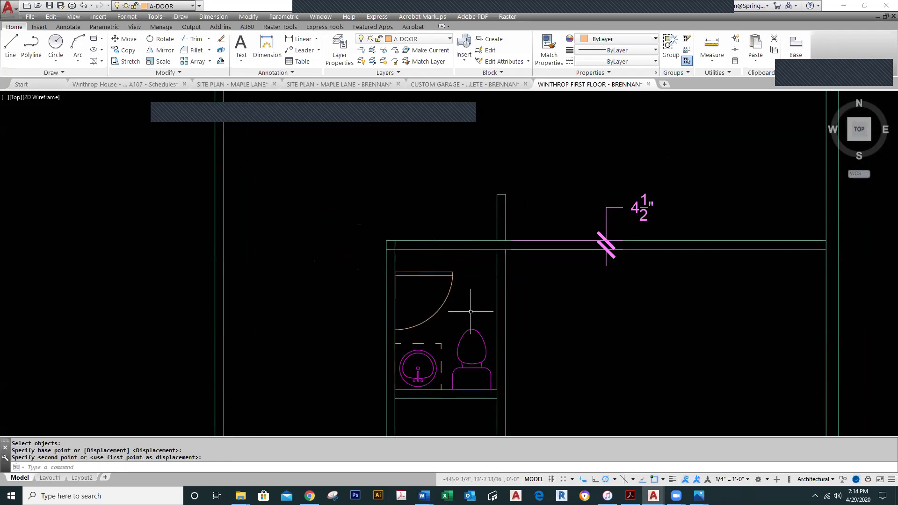
Make A-WALL the current layer and draw a jamb line across the west wall's thickness at the door's hinge corner
scroll(411, 242, "up", 2)
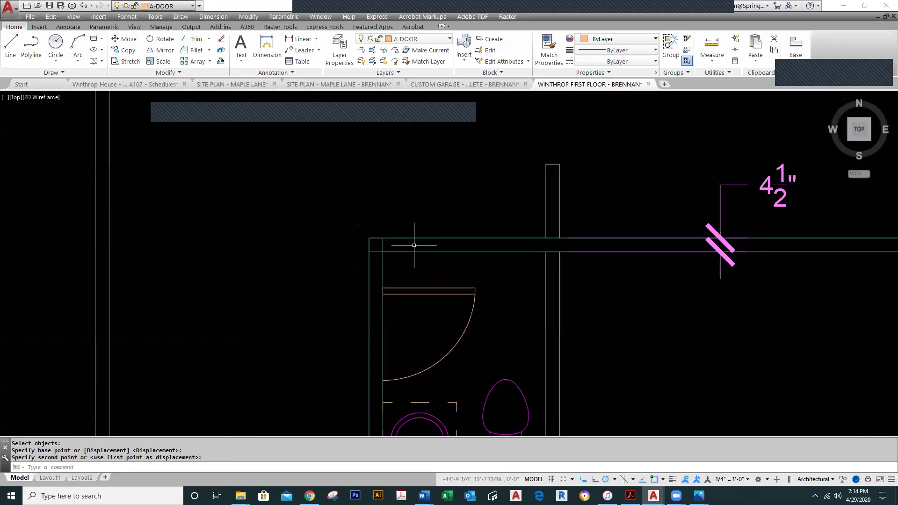
right_click(413, 187)
key("Escape")
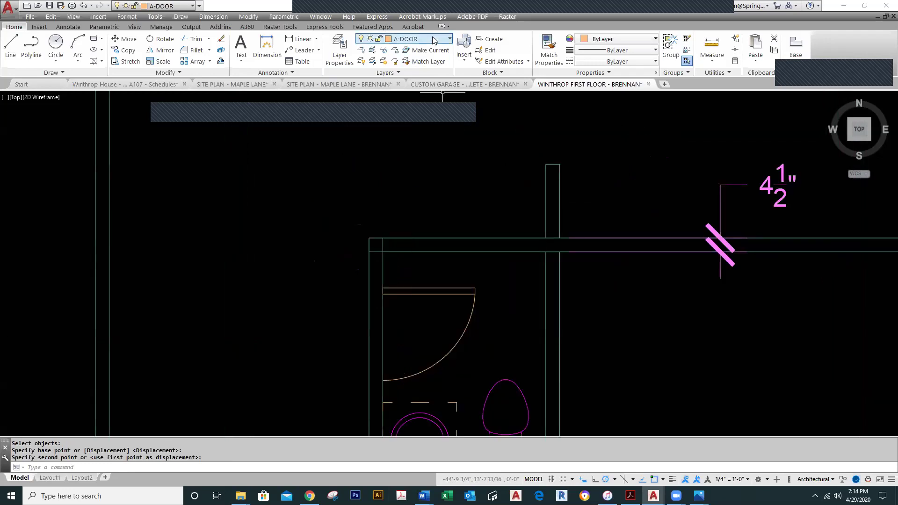
left_click(448, 40)
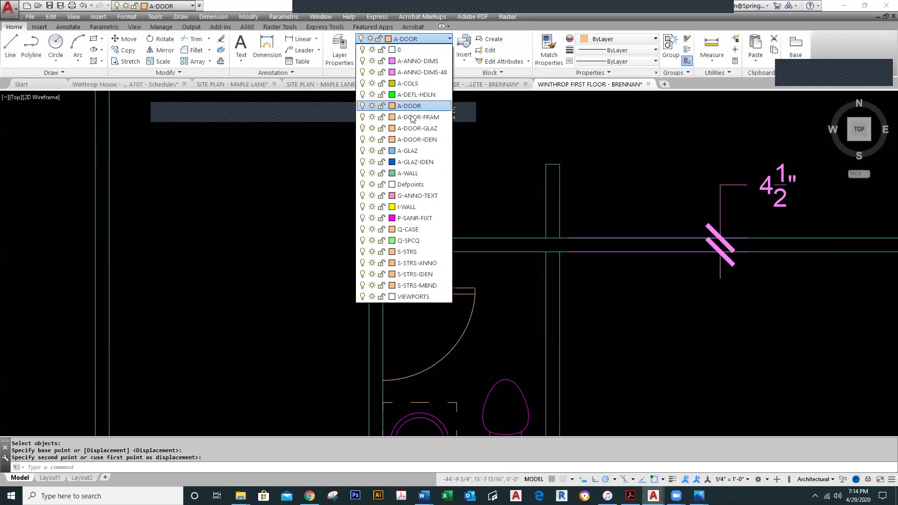
left_click(408, 174)
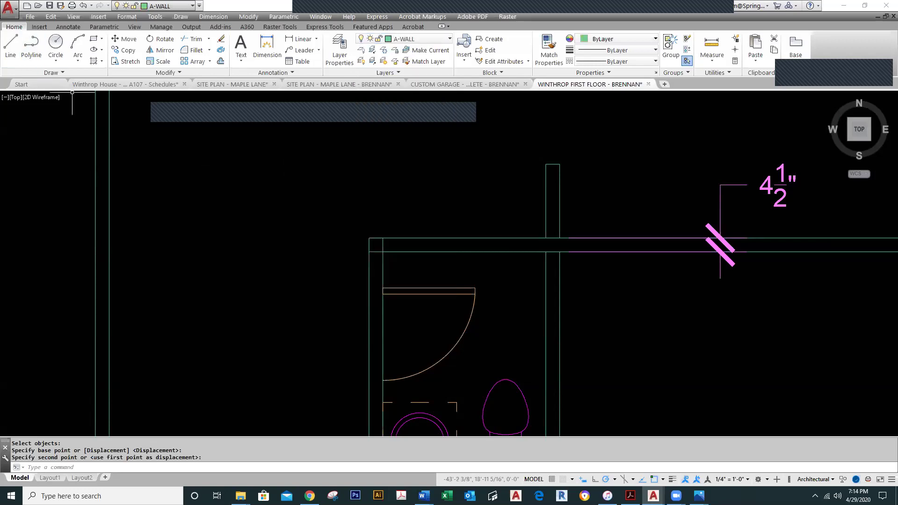
left_click(10, 45)
scroll(425, 319, "up", 4)
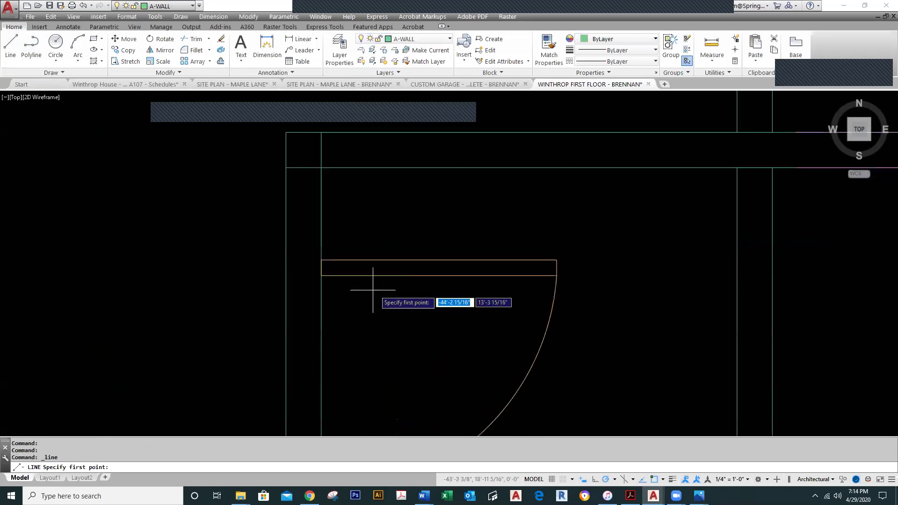
left_click(321, 261)
key("Escape")
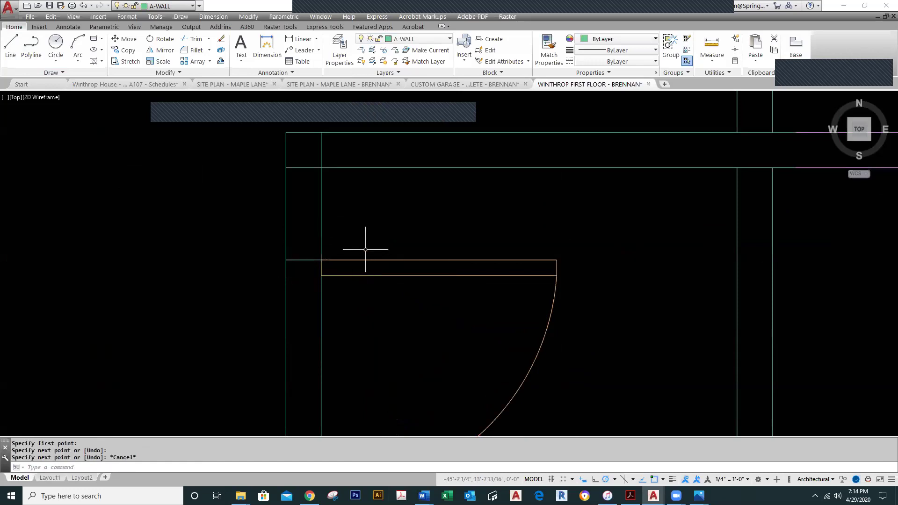
Draw the second jamb line across the west wall at the lower end of the door's swing arc
scroll(375, 262, "down", 5)
right_click(380, 290)
left_click(393, 293)
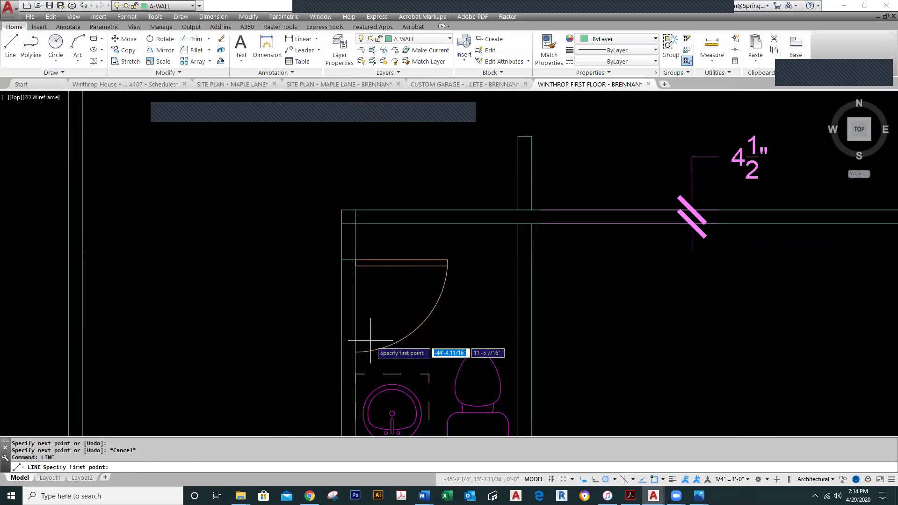
left_click(356, 352)
key("Escape")
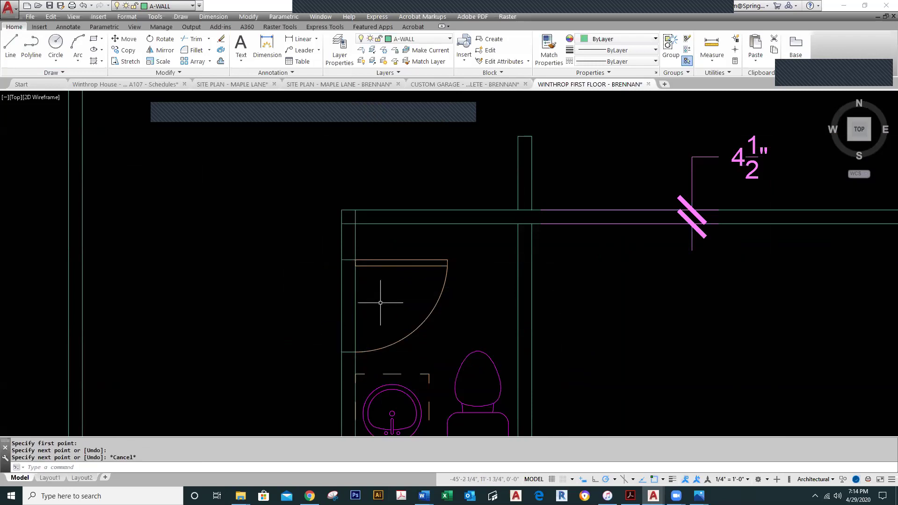
Trim the two west wall lines between the jamb lines to open the bathroom doorway
key("Return")
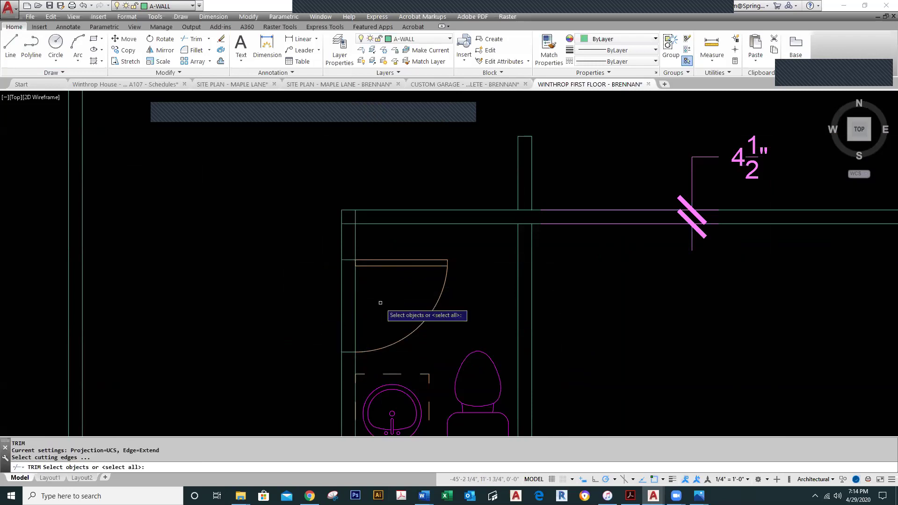
left_click(369, 240)
left_click(292, 364)
key("Return")
left_click(355, 330)
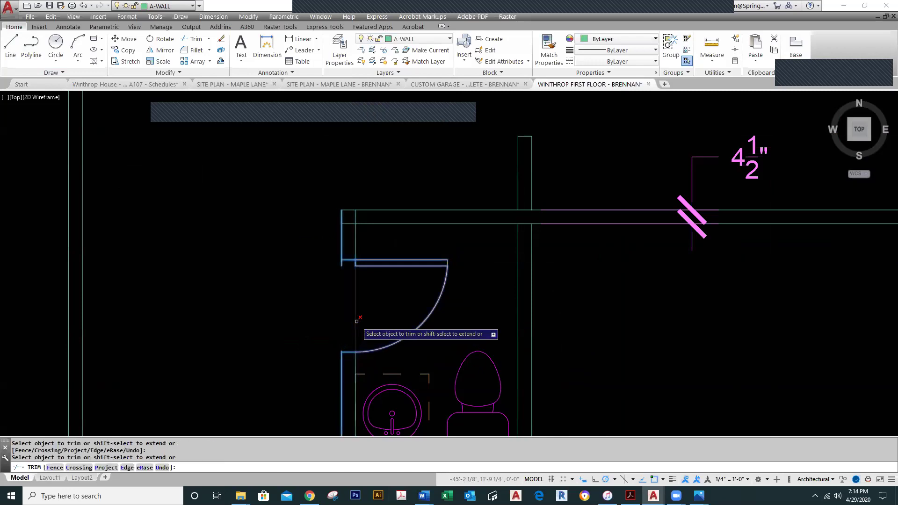
key("Escape")
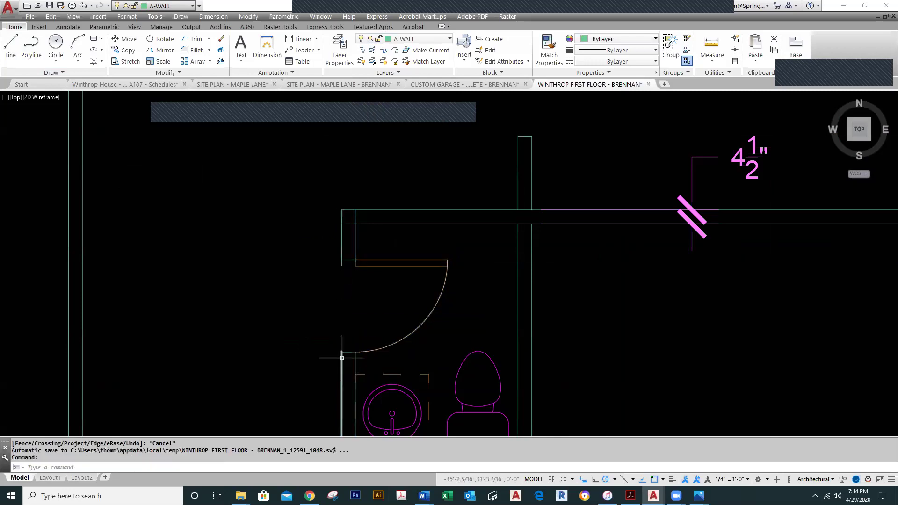
Stretch the upper end of the west wall's outer line below the doorway to meet the lower jamb line
scroll(341, 354, "up", 3)
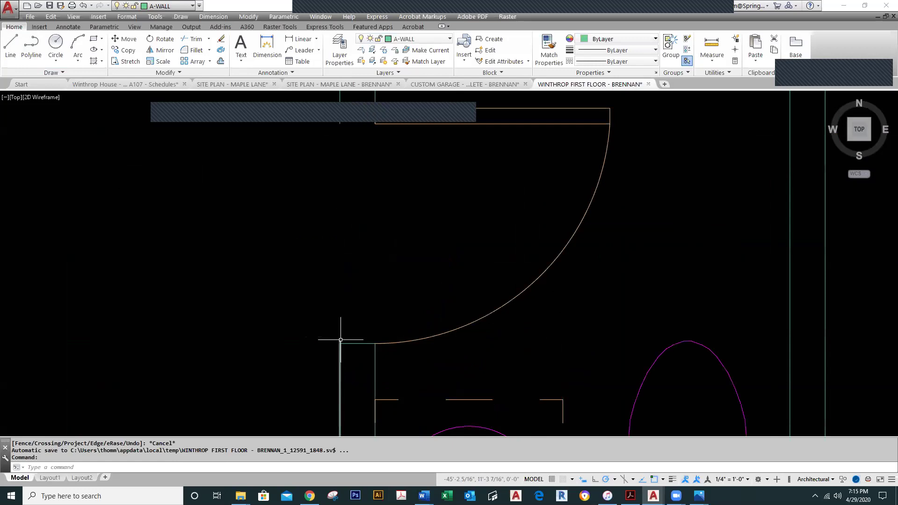
left_click(340, 341)
left_click(340, 341)
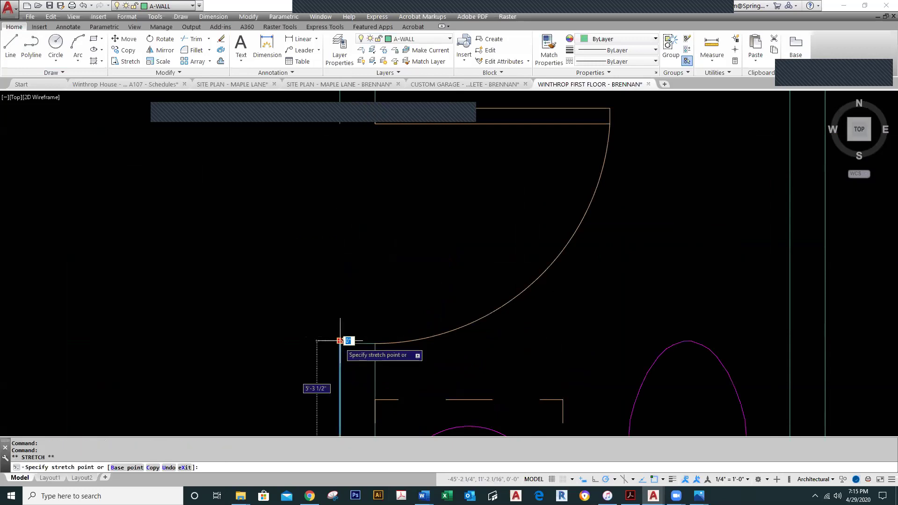
key("Escape")
scroll(356, 246, "down", 3)
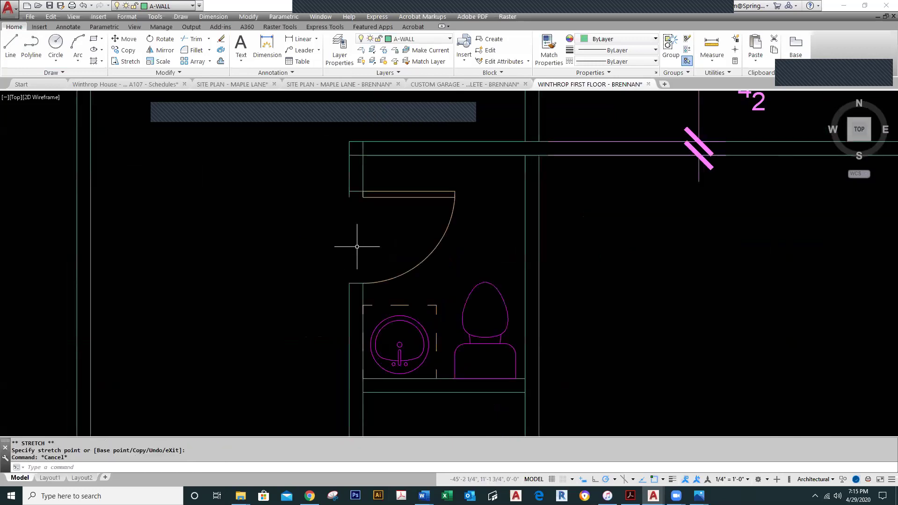
Stretch the lower end of the west wall's outer line above the doorway to meet the upper jamb line
middle_click_drag(357, 247, 349, 323)
scroll(351, 291, "up", 5)
left_click(334, 299)
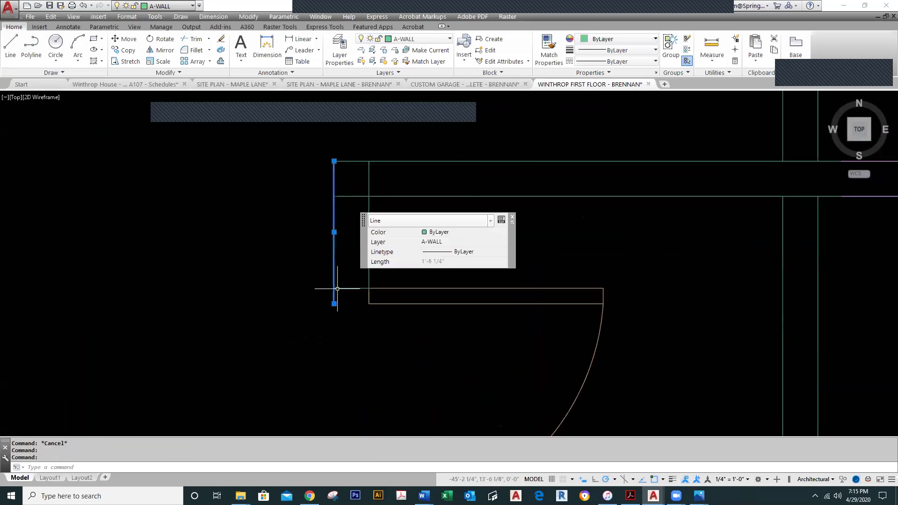
left_click(334, 304)
key("Escape")
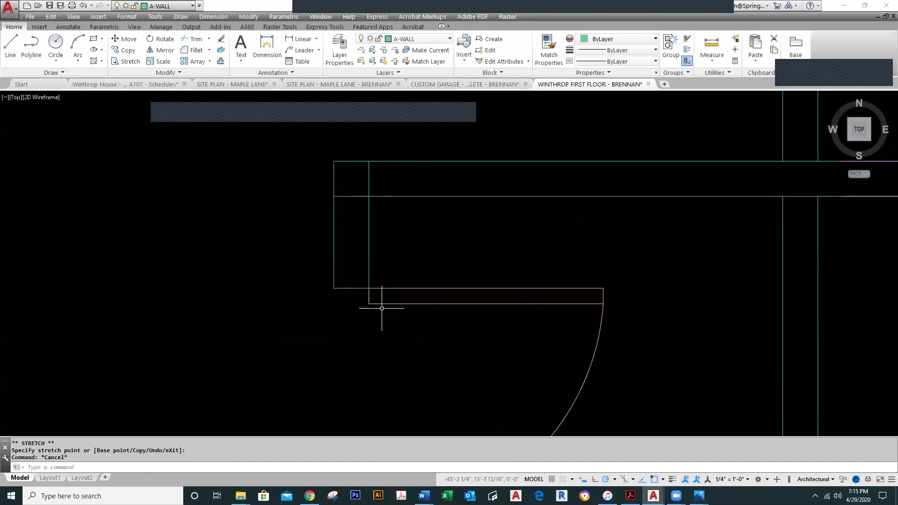
Fillet the inner faces of the bathroom's west and north walls into a clean corner with radius 0
scroll(381, 305, "down", 8)
middle_click_drag(445, 338, 406, 267)
scroll(404, 251, "up", 4)
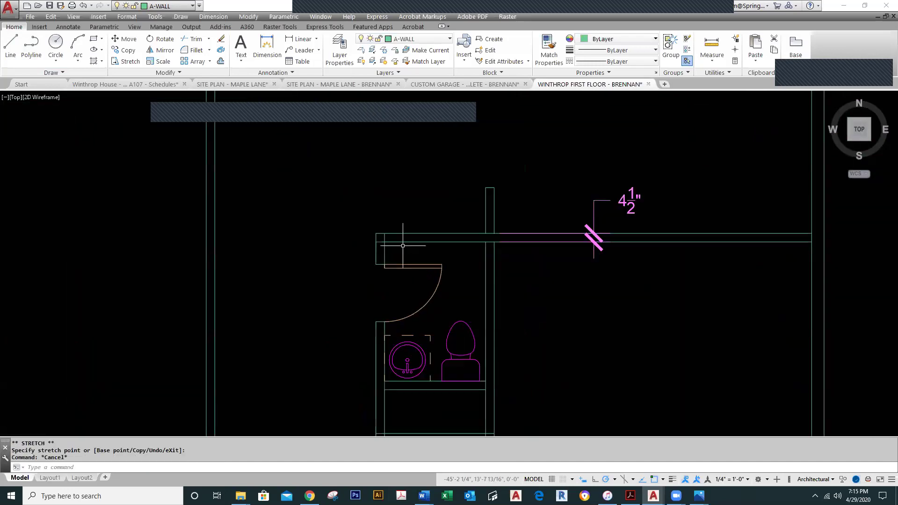
type("f")
key("Return")
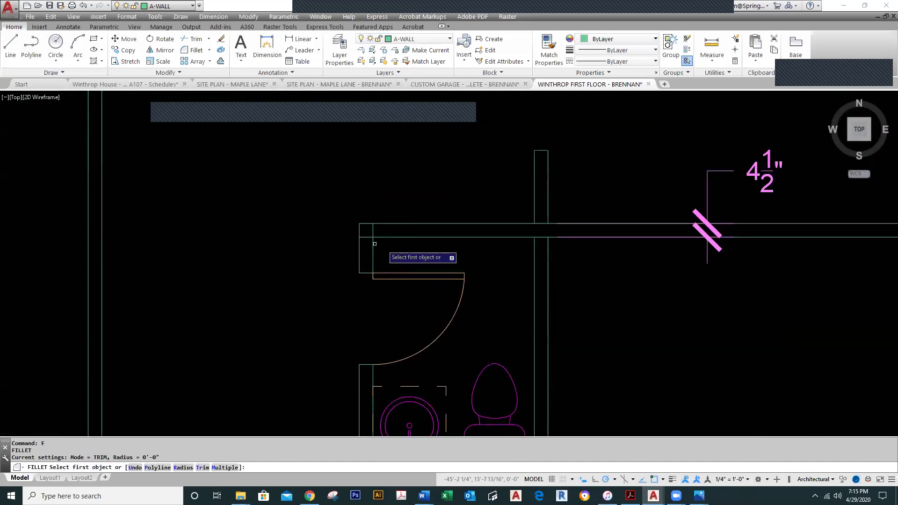
left_click(373, 248)
left_click(434, 238)
Fillet the north wall's outer line with the west face of the short wall stub above the bathroom
right_click(439, 183)
left_click(470, 188)
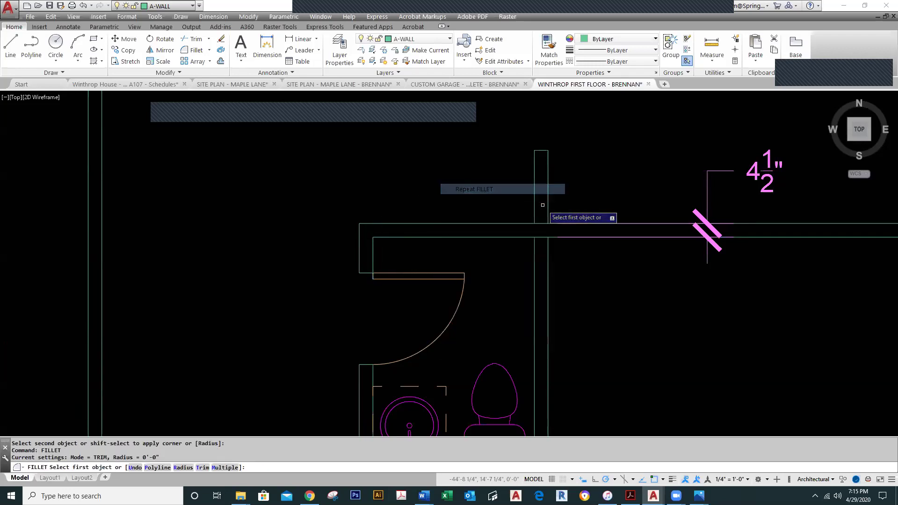
left_click(526, 225)
left_click(534, 214)
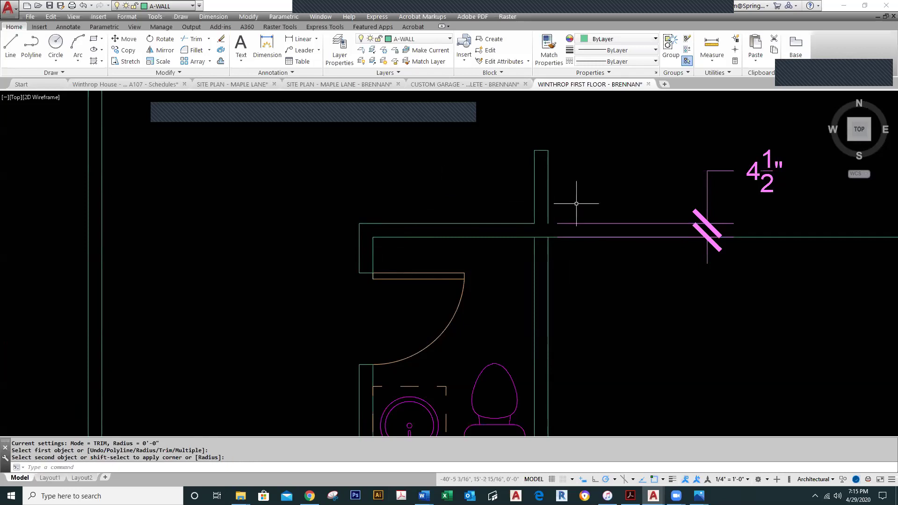
Fillet the inner faces of the bathroom's north and east walls into a clean corner
right_click(577, 203)
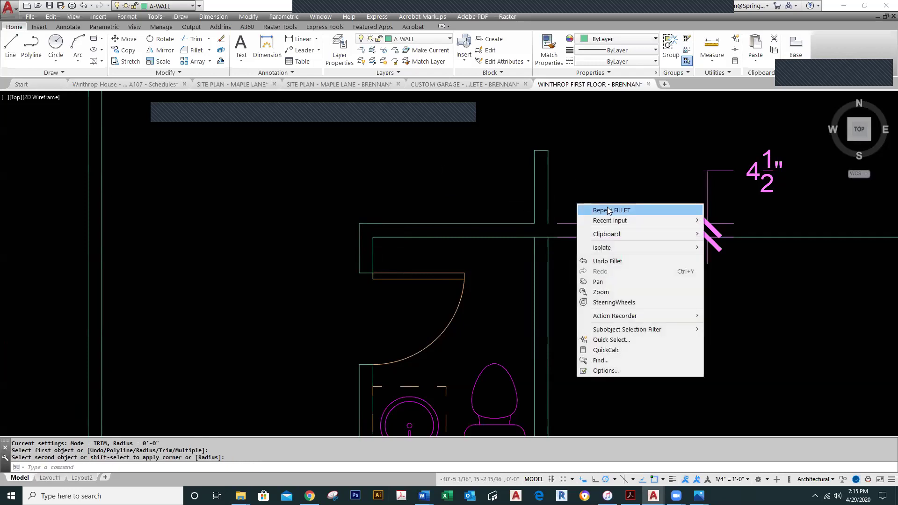
left_click(603, 207)
left_click(573, 238)
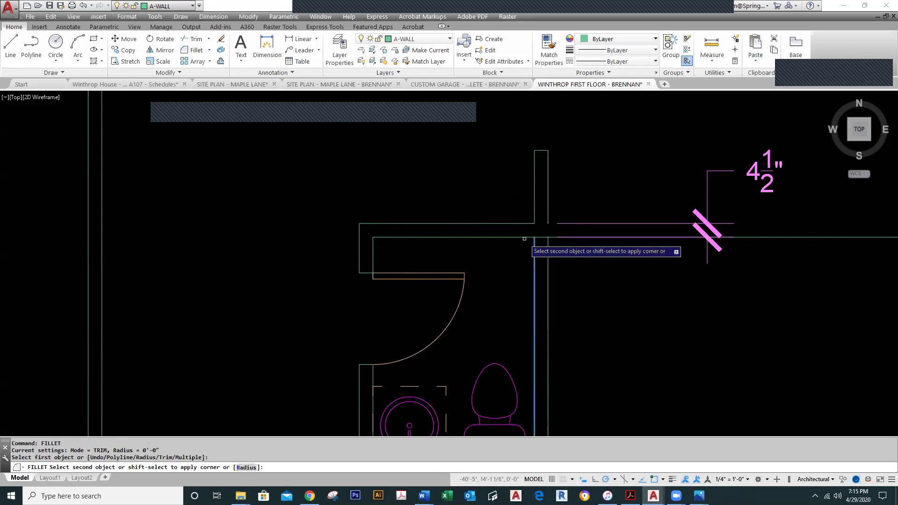
left_click(525, 239)
right_click(564, 178)
key("Escape")
Draw a 13'-10 1/2" horizontal wall line from the wall stub's east face to the inner face of the house's east wall
scroll(659, 285, "down", 5)
middle_click_drag(661, 290, 488, 283)
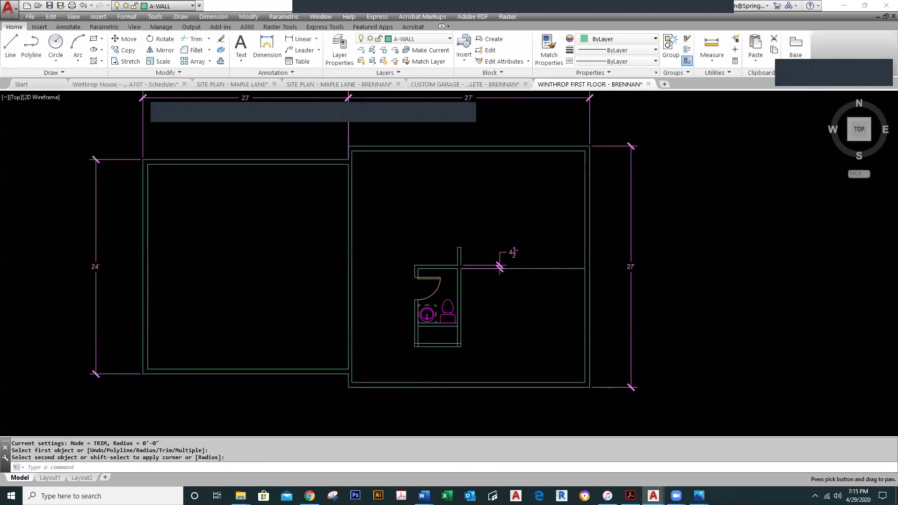
type("l")
key("Return")
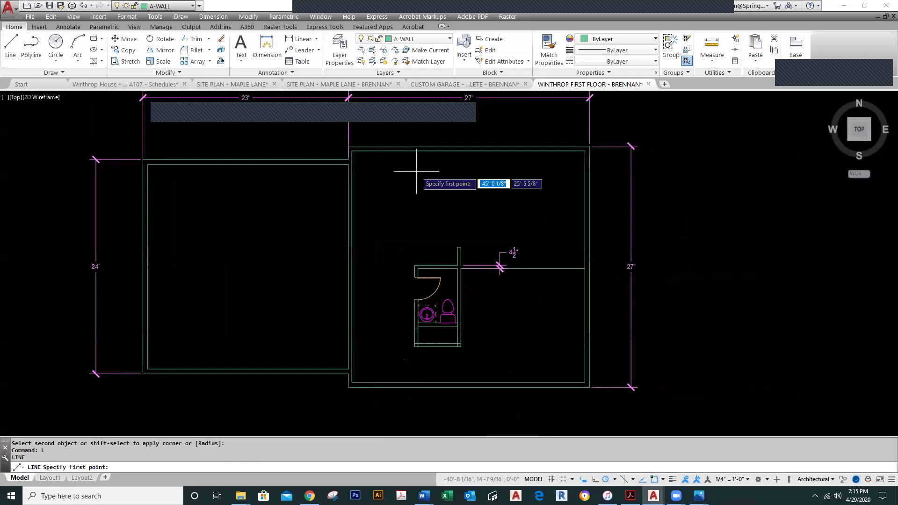
scroll(461, 257, "up", 4)
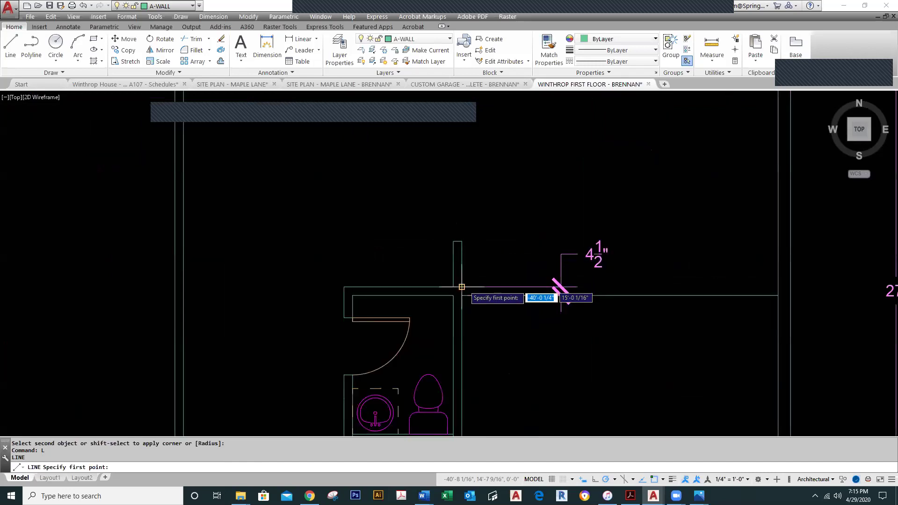
left_click(463, 281)
left_click(778, 287)
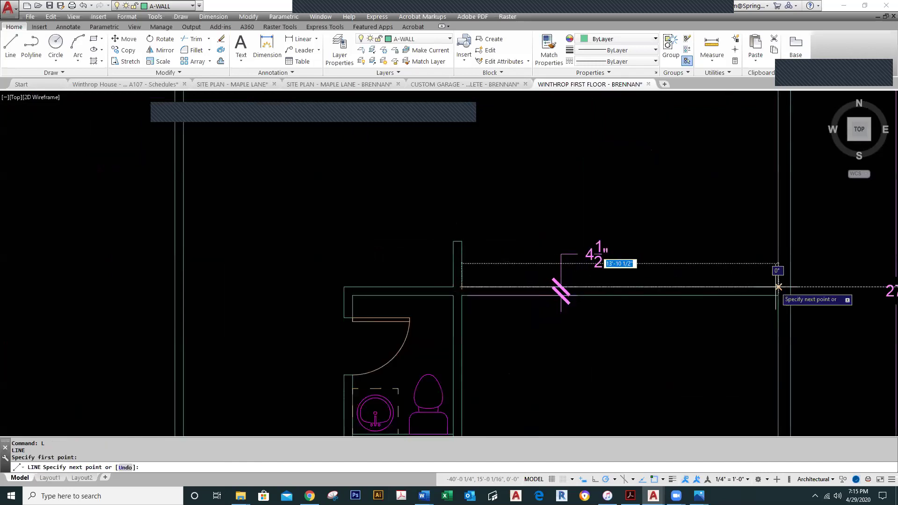
key("Escape")
scroll(768, 321, "down", 4)
mouse_move(744, 315)
middle_mouse_down()
mouse_move(707, 309)
mouse_move(707, 291)
middle_mouse_up()
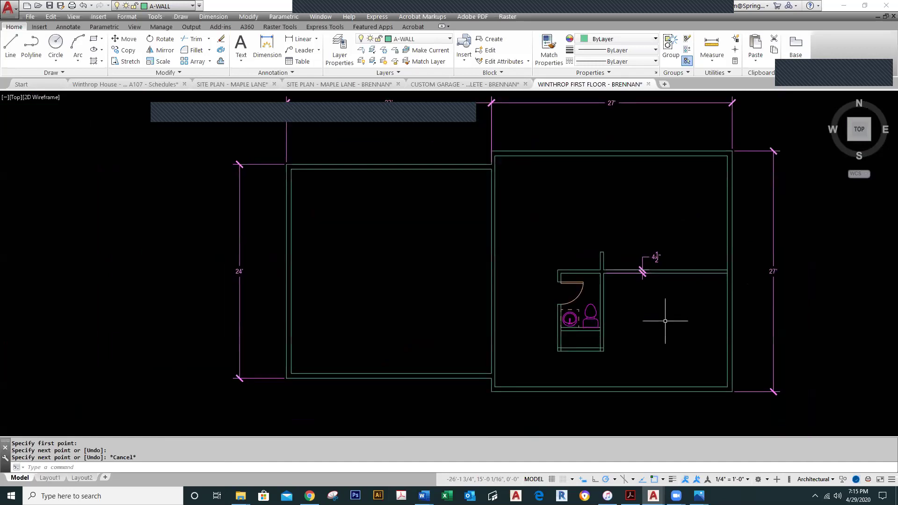
Switch to the browser and examine the door schedule and Level 1 floor plan for door sizes and locations
scroll(658, 322, "up", 2)
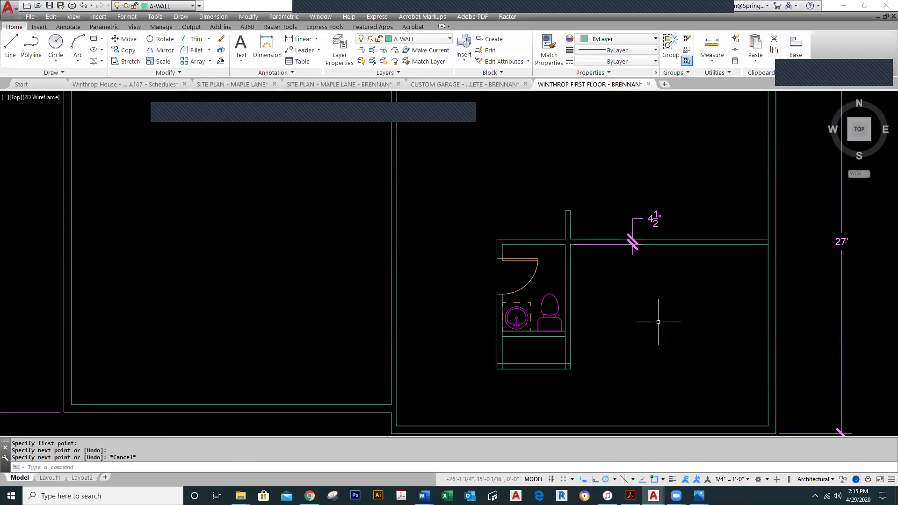
scroll(637, 332, "down", 2)
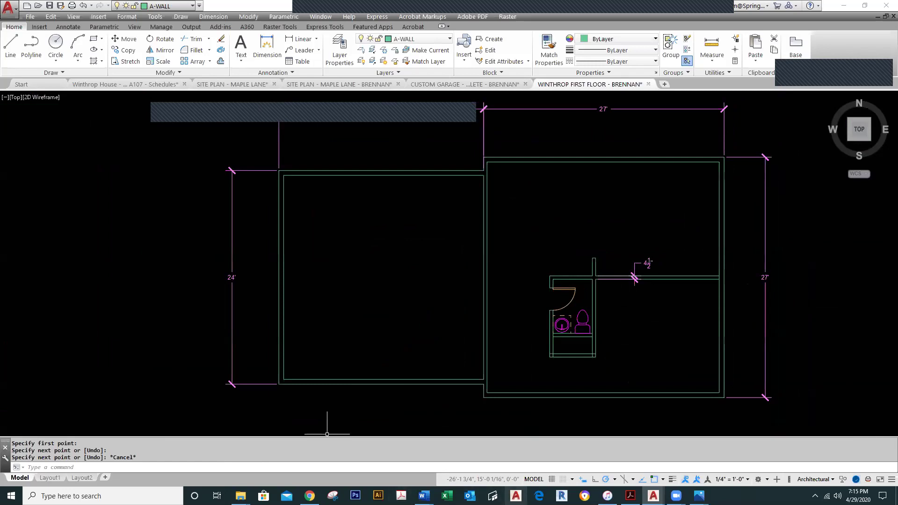
mouse_move(654, 496)
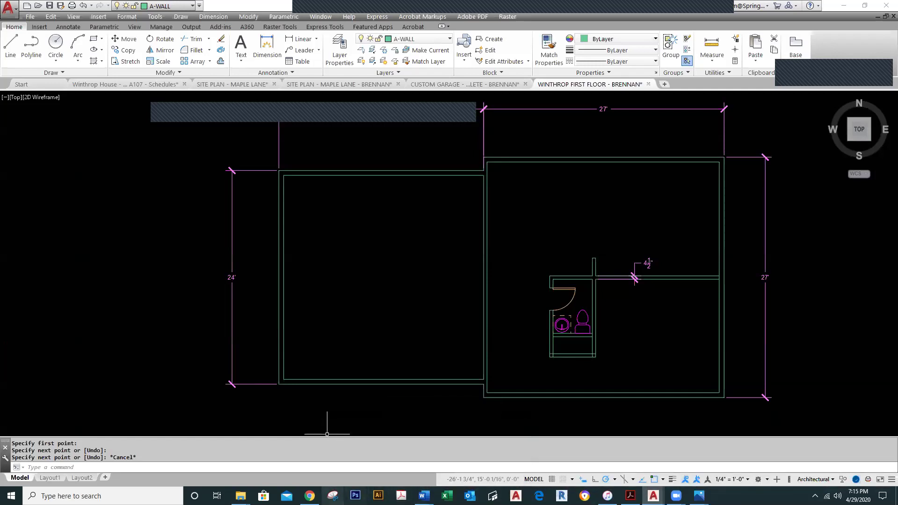
mouse_move(310, 496)
left_click(323, 444)
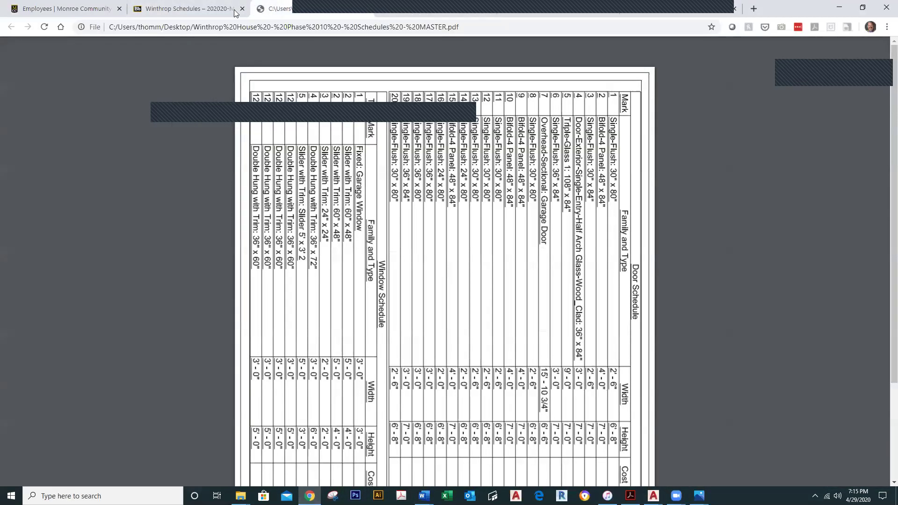
left_click(204, 13)
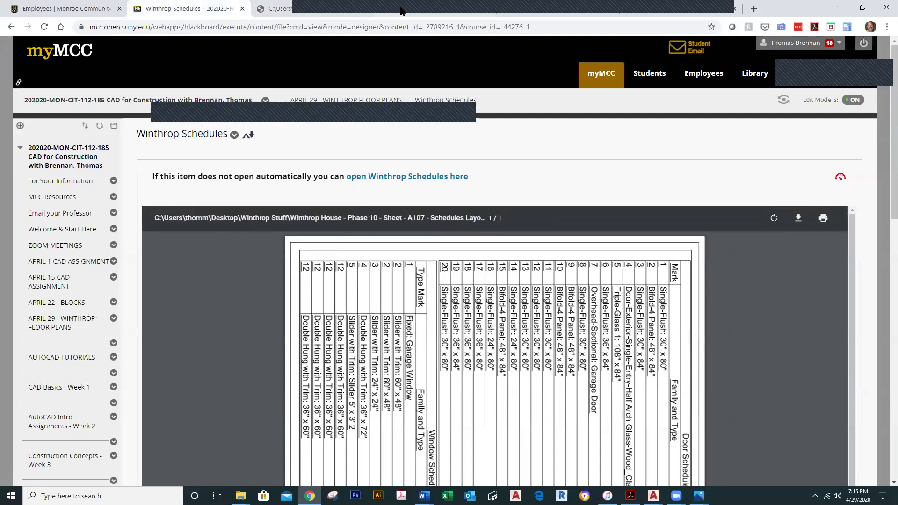
left_click(414, 13)
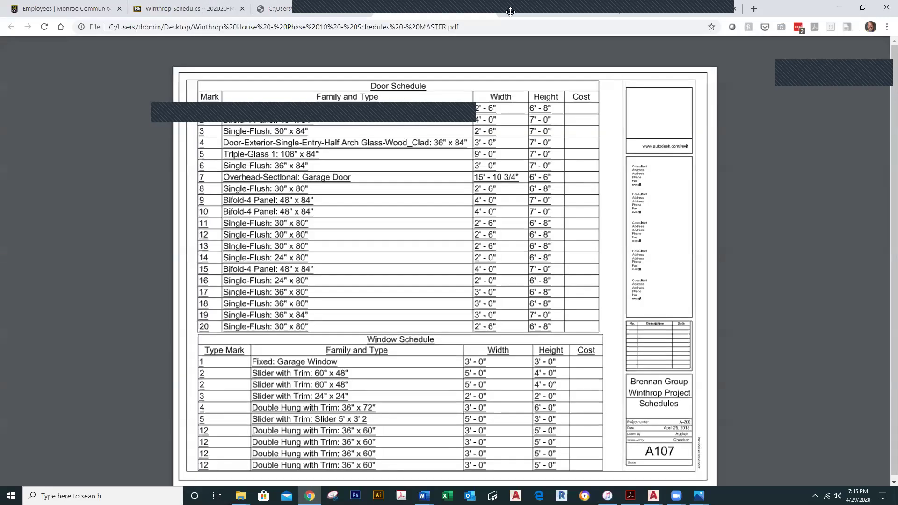
left_click(601, 13)
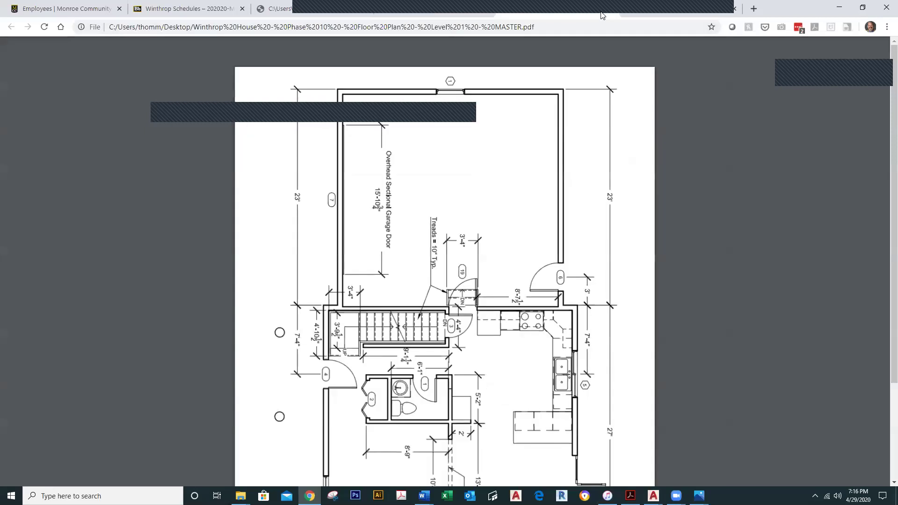
left_click(684, 16)
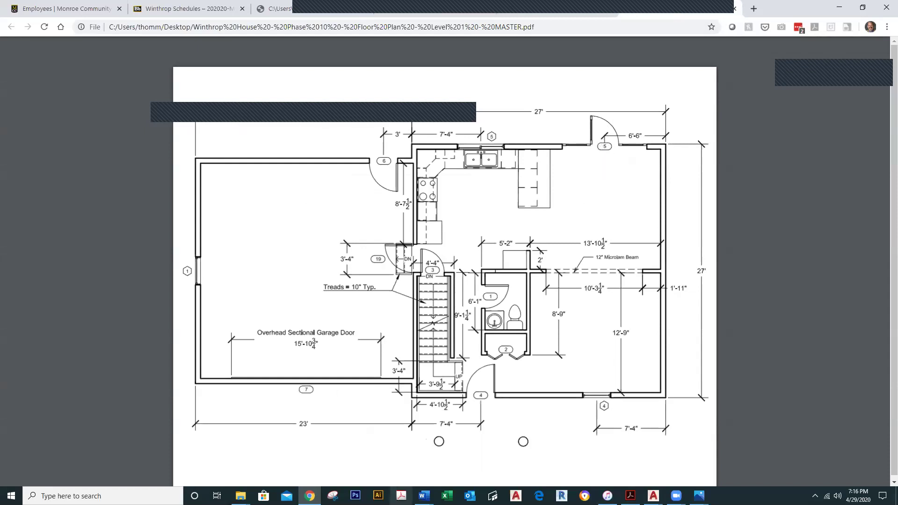
left_click(396, 8)
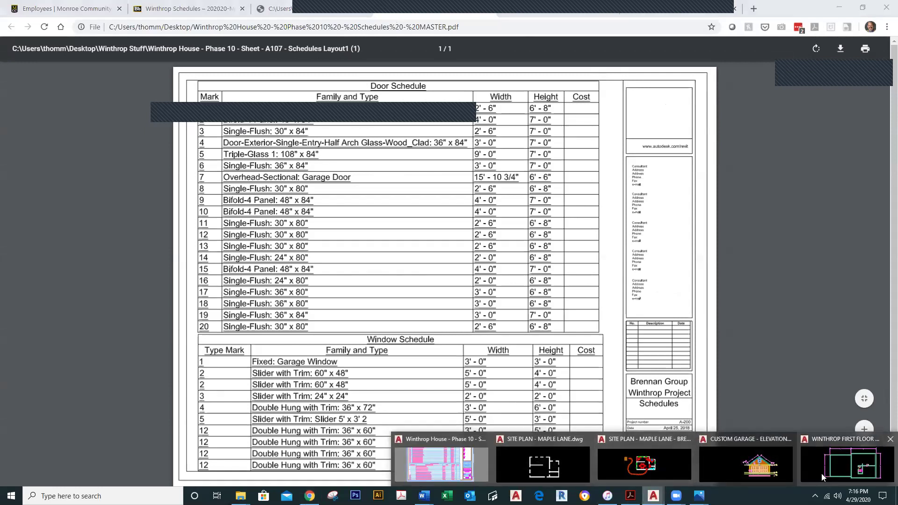
Switch back to the Winthrop first floor drawing in AutoCAD and make A-DOOR the current layer
left_click(828, 469)
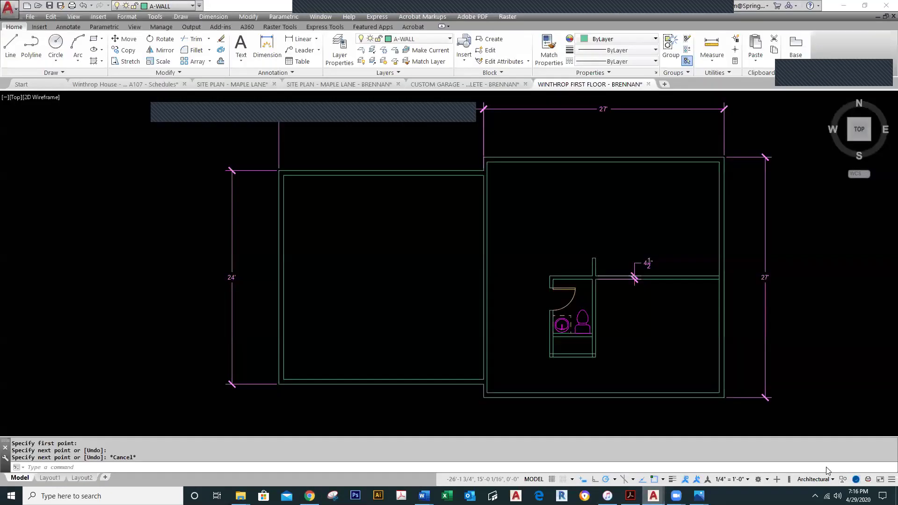
left_click(452, 42)
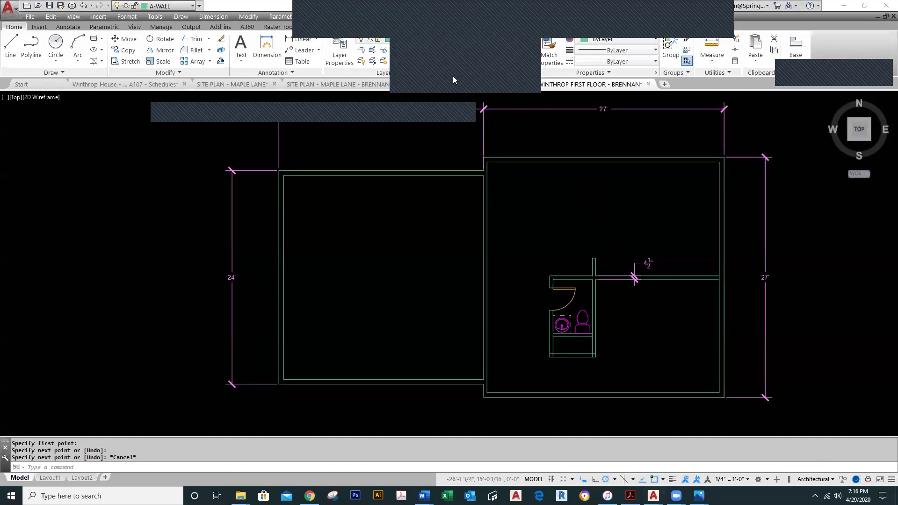
left_click(453, 73)
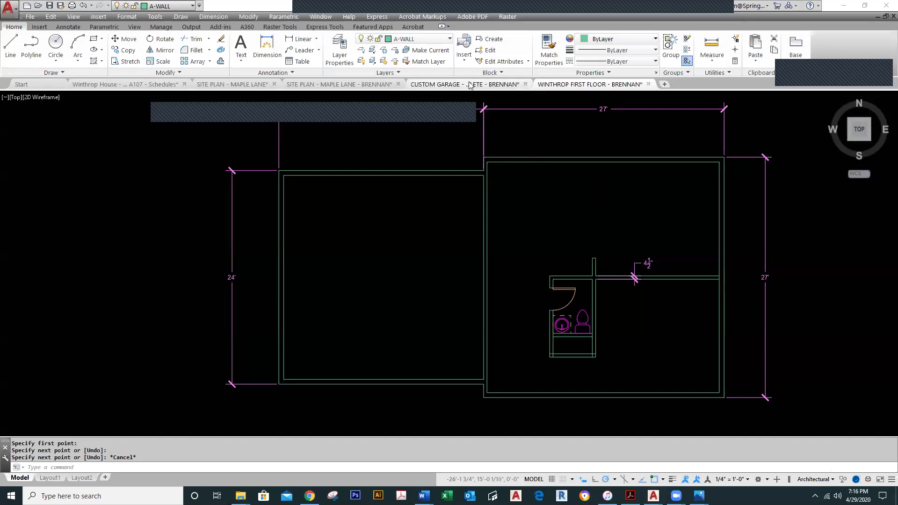
left_click(450, 39)
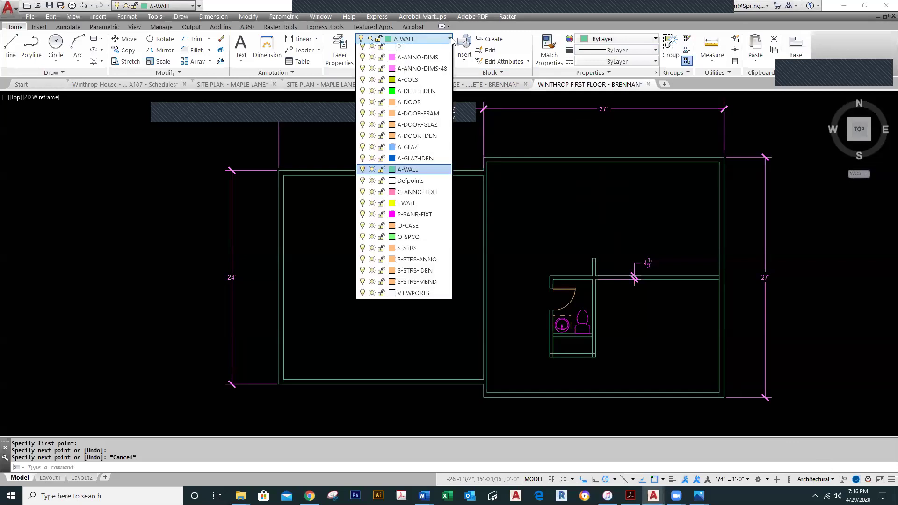
left_click(419, 107)
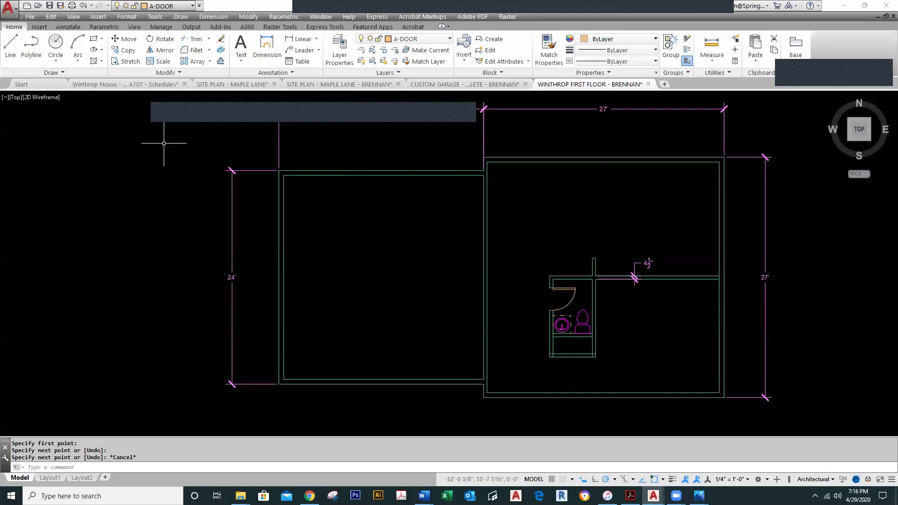
Insert the Triple-Glass 1 - 108_ x 84 door block at the house's inner northeast corner with 0 rotation
type("I")
key("Return")
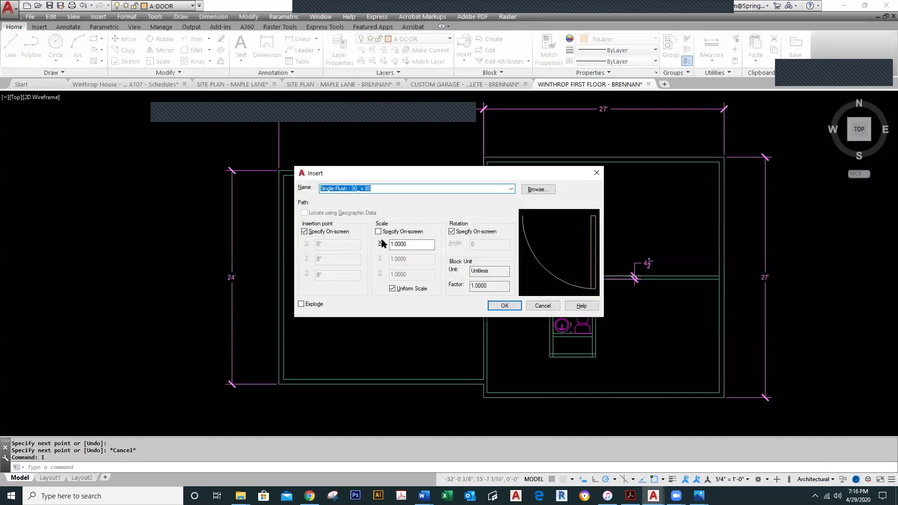
left_click(512, 189)
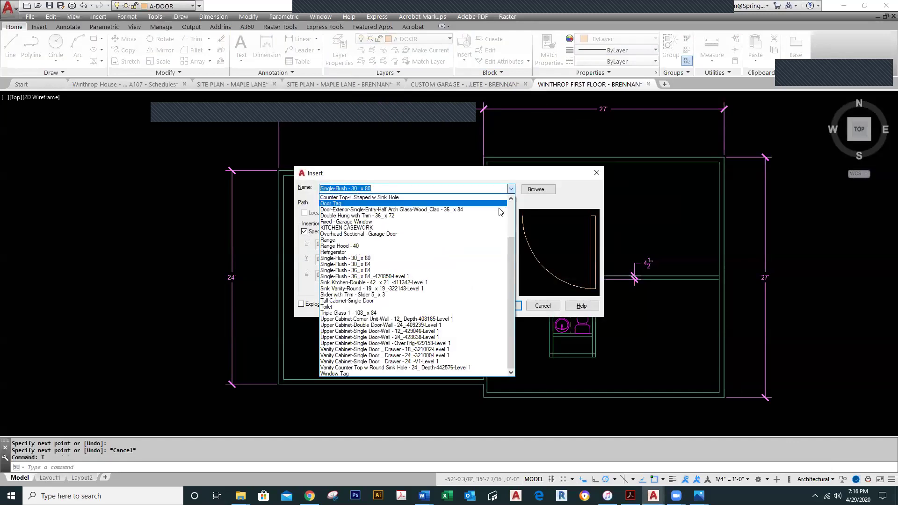
left_click(381, 313)
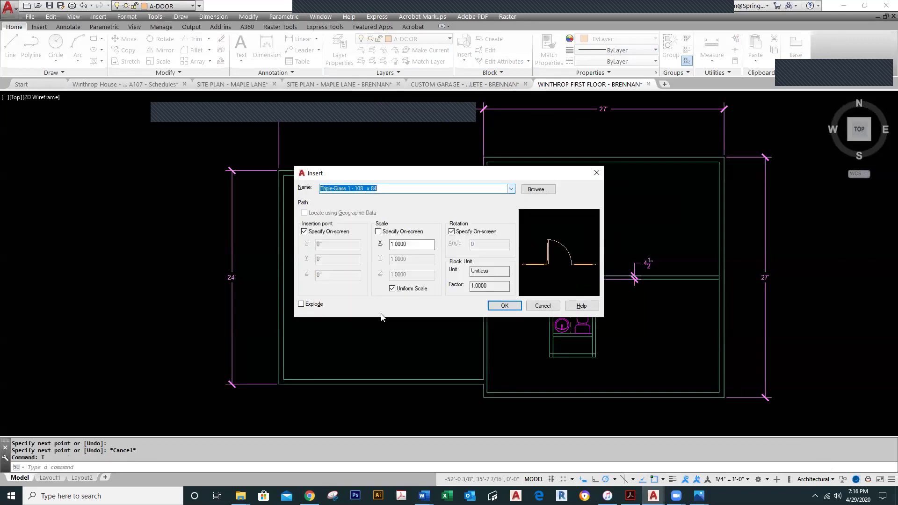
left_click(503, 306)
scroll(700, 160, "up", 5)
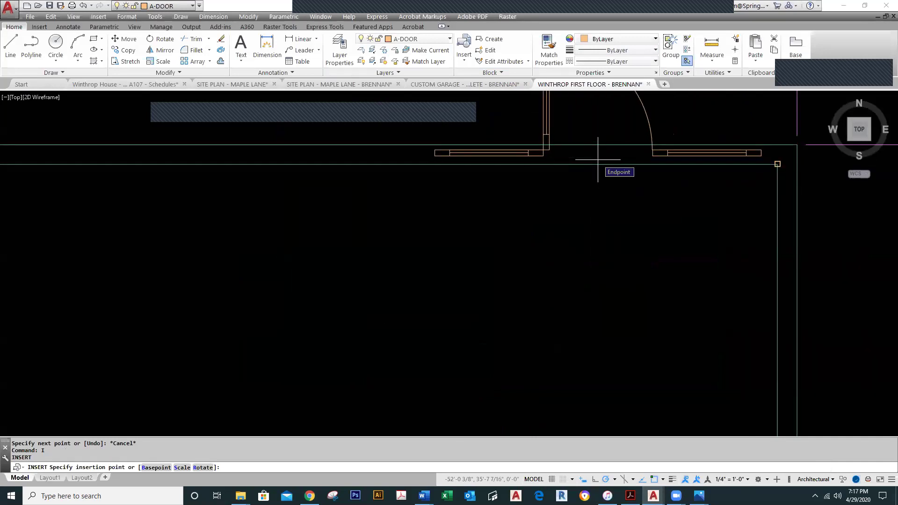
left_click(598, 160)
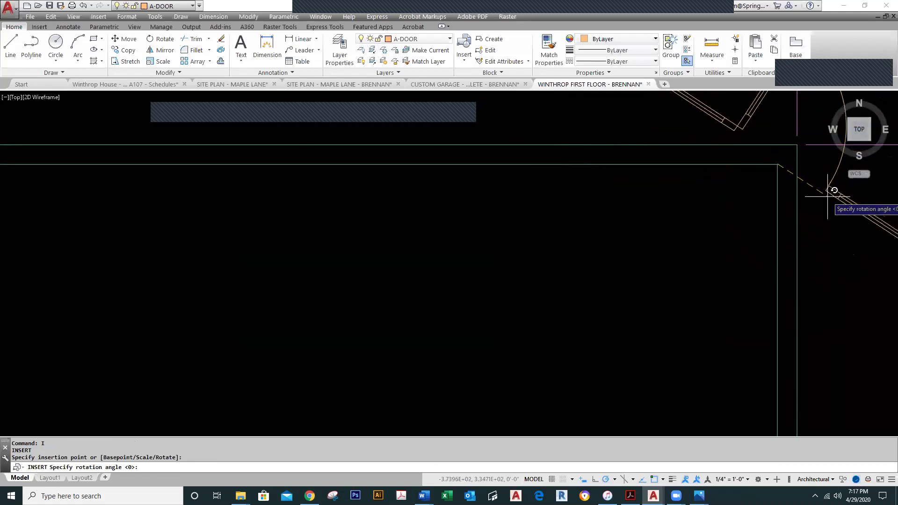
scroll(838, 192, "down", 1)
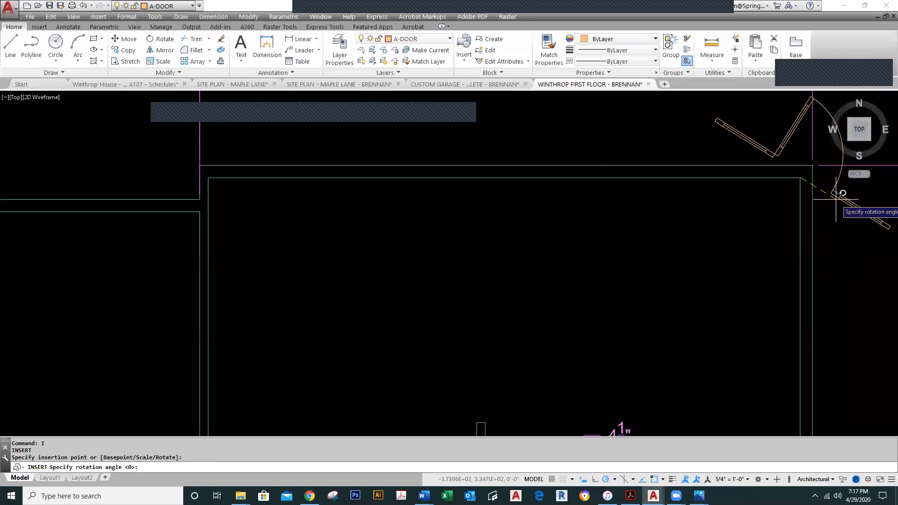
middle_click_drag(837, 191, 676, 217)
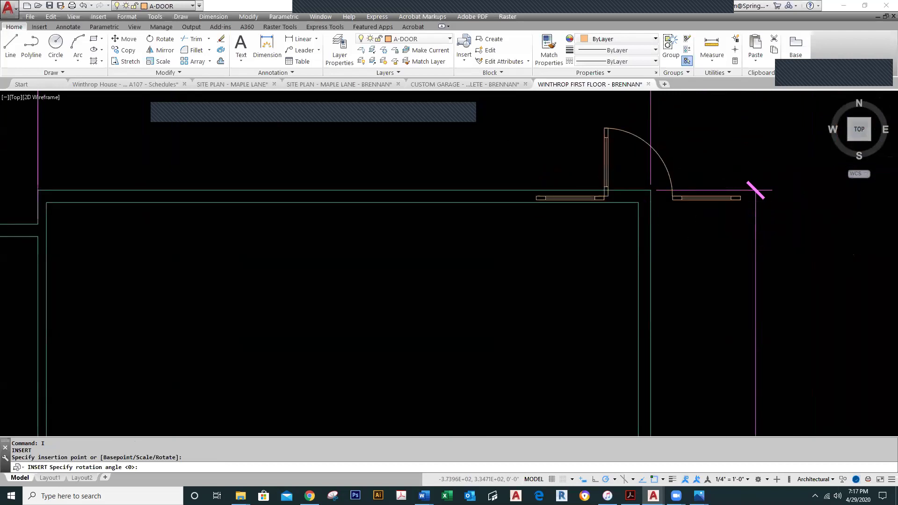
key("Return")
mouse_move(694, 213)
middle_mouse_down()
mouse_move(635, 209)
mouse_move(645, 212)
middle_mouse_up()
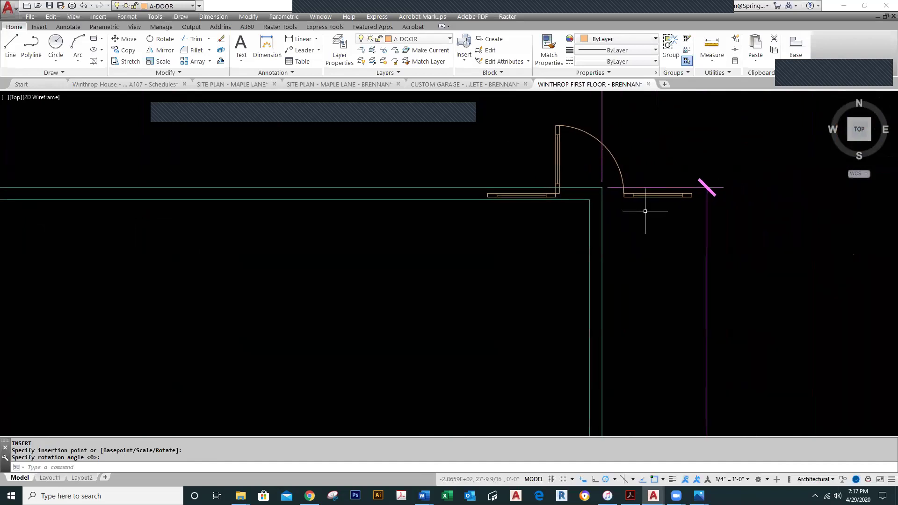
Move the triple-glass door by its east end onto the north wall's outer face, a short distance west of the northeast corner
key("m")
key("Return")
left_click(679, 195)
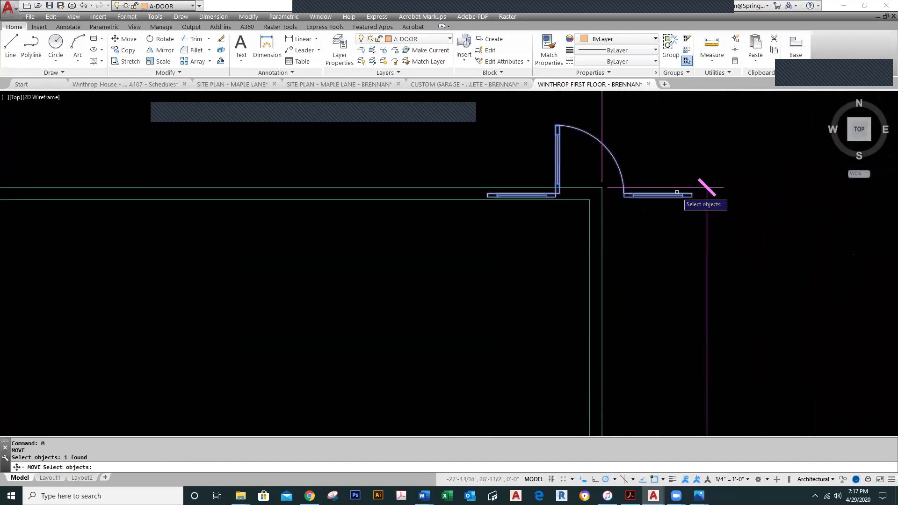
key("Return")
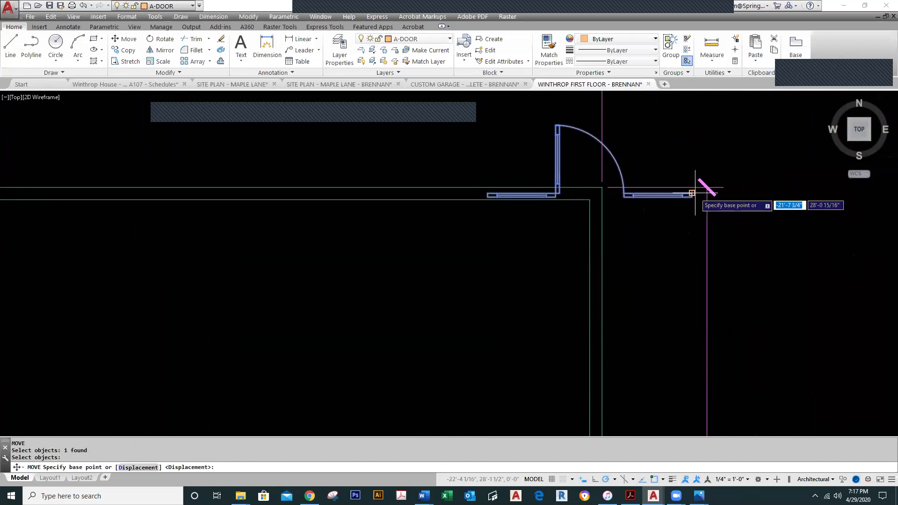
left_click(692, 192)
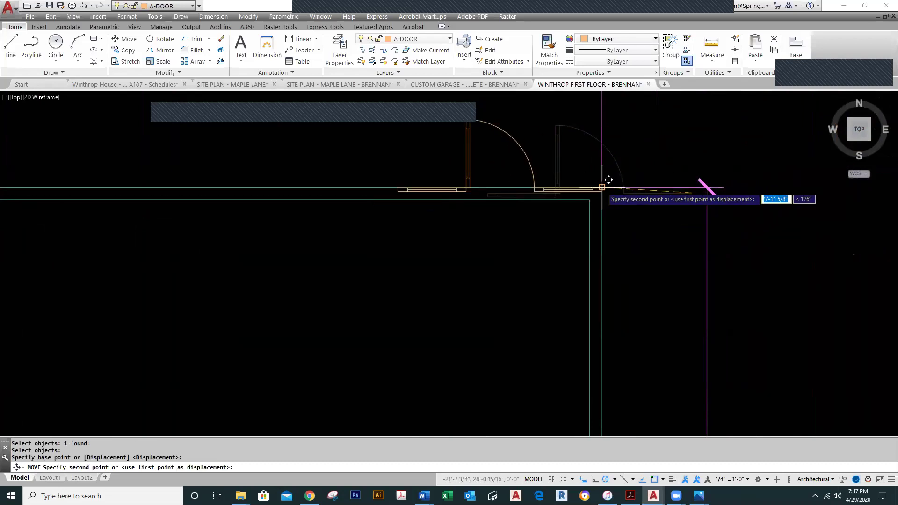
left_click(551, 187)
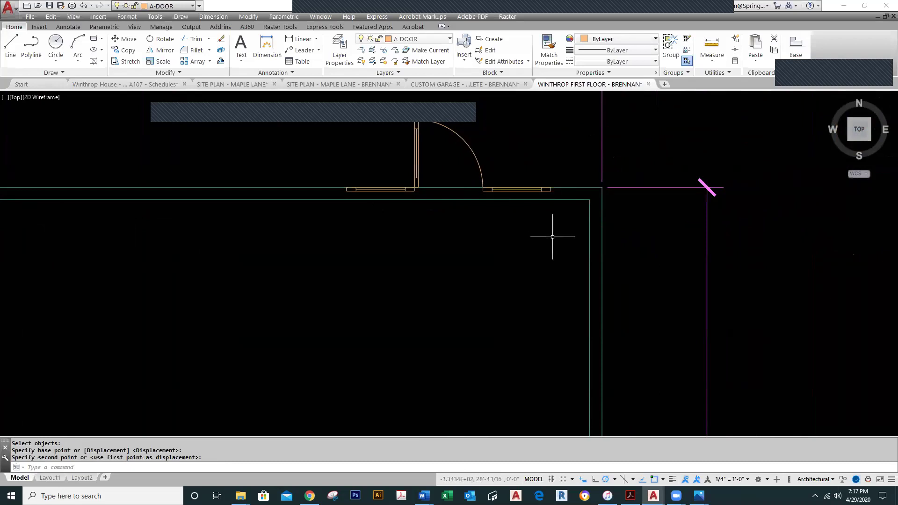
scroll(546, 263, "down", 2)
middle_click_drag(545, 263, 500, 281)
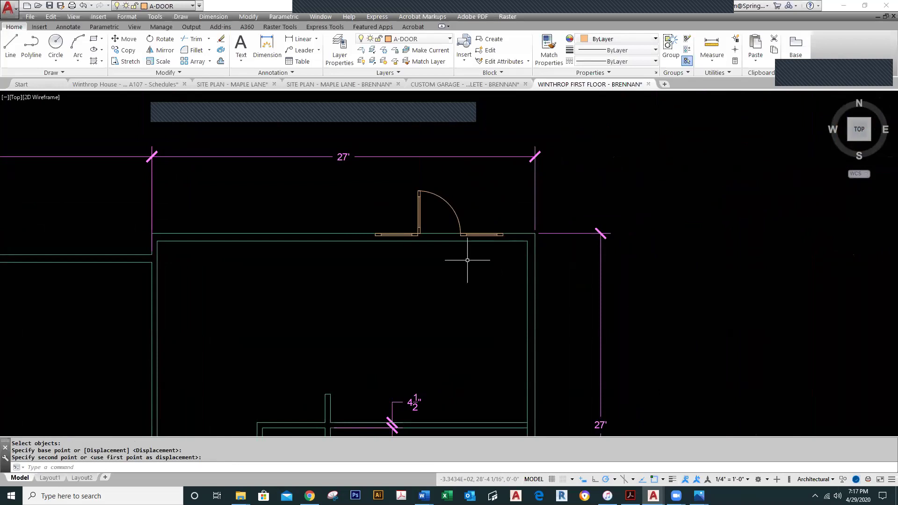
Draw a reference line 6'6" west along the north wall from the outer northeast corner, followed by a short segment south
type("l")
key("Return")
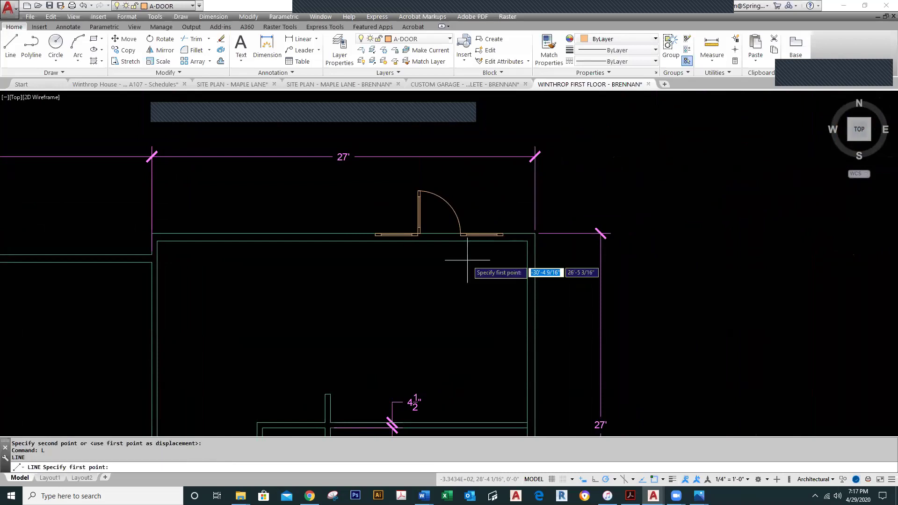
left_click(536, 233)
type("6'6")
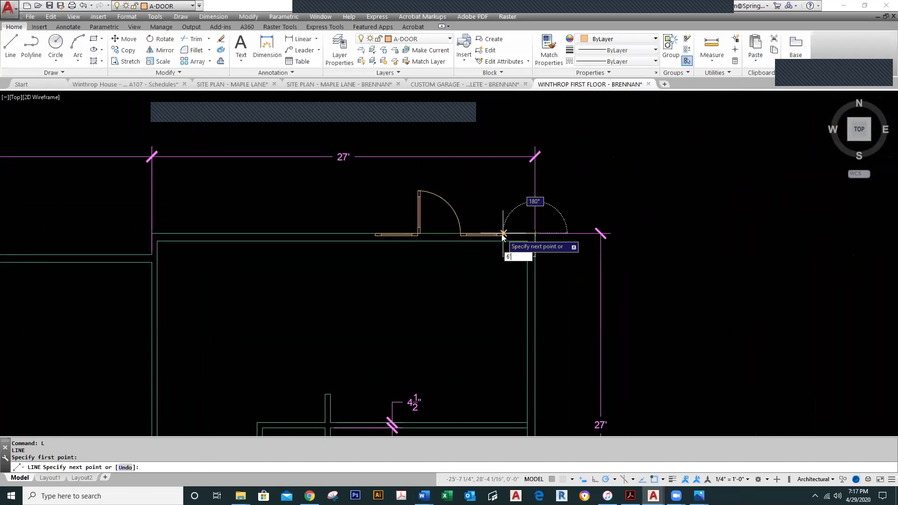
key("Return")
left_click(443, 276)
key("Escape")
scroll(471, 220, "up", 2)
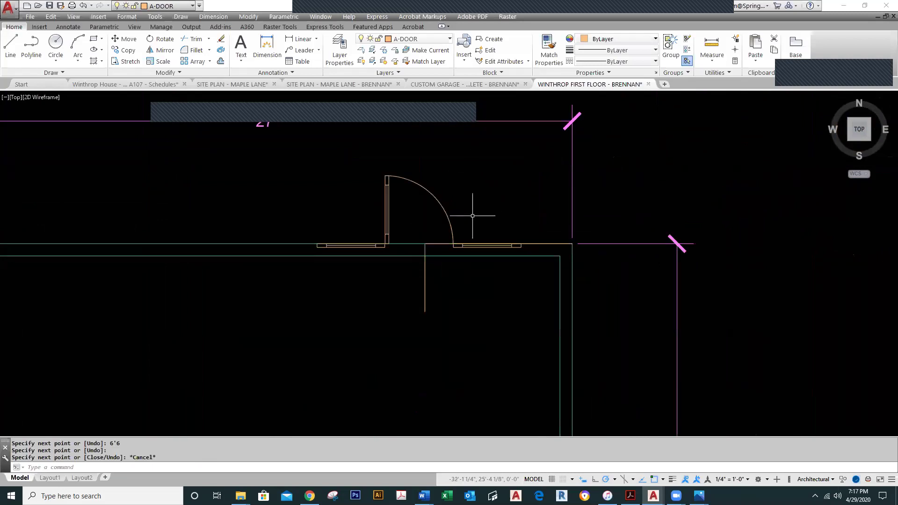
type("m")
key("Return")
left_click(443, 205)
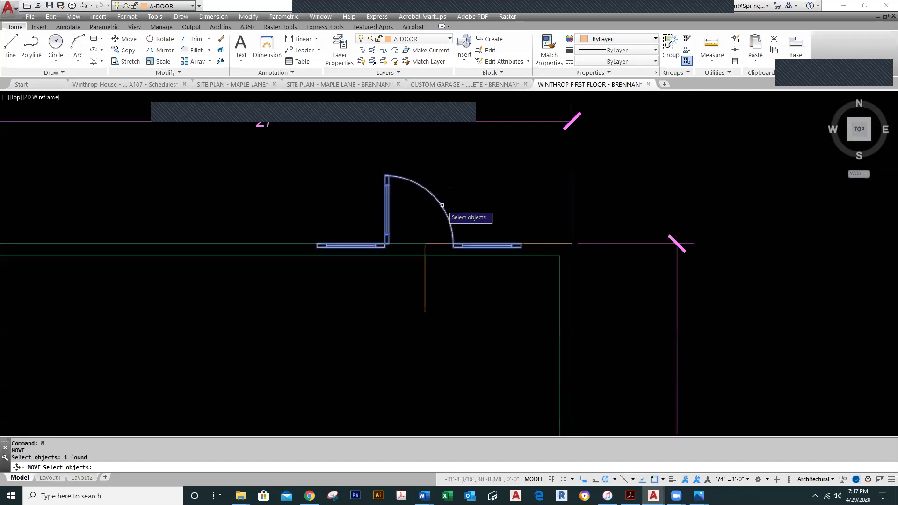
key("Return")
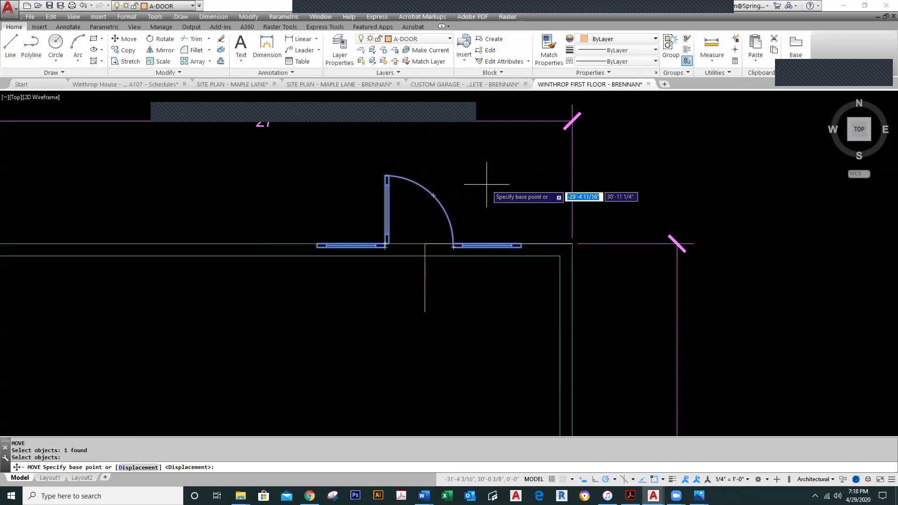
key("Escape")
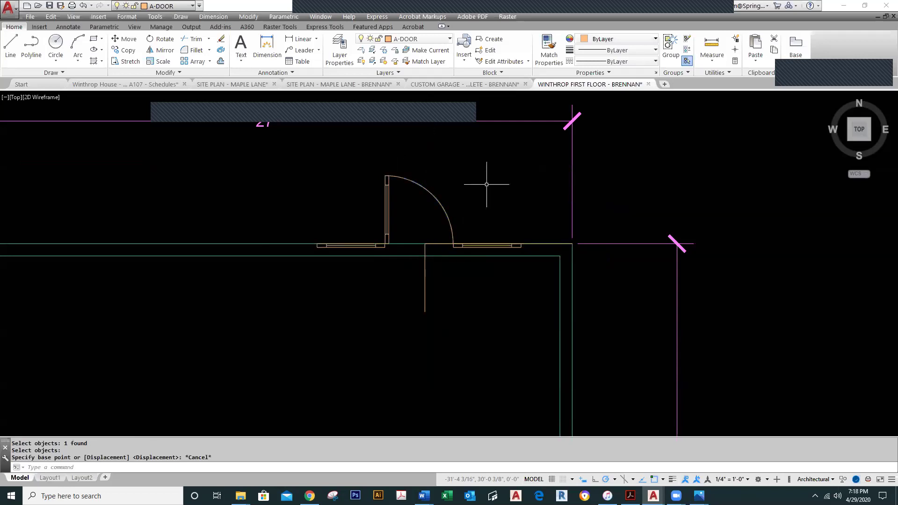
Move the triple-glass door from the midpoint between its opening's two jambs to the west end of the 6'6" reference line
type("m")
key("Return")
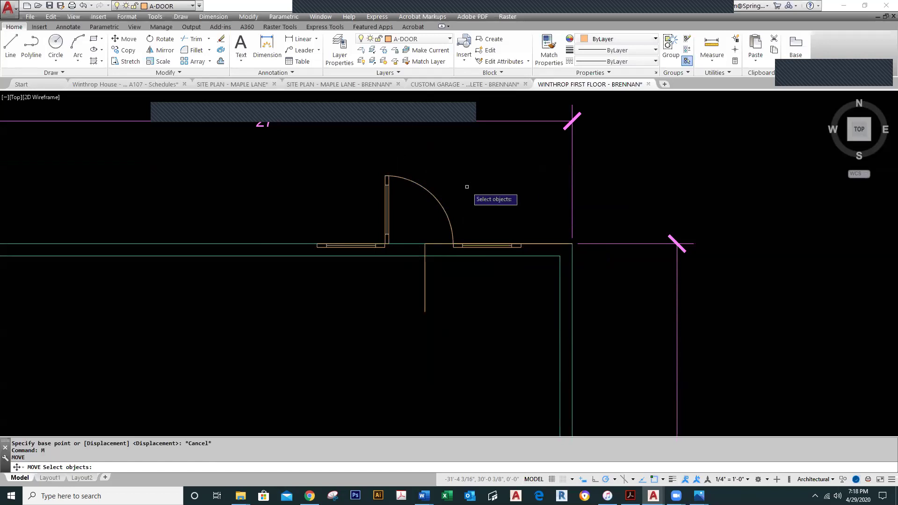
left_click(444, 208)
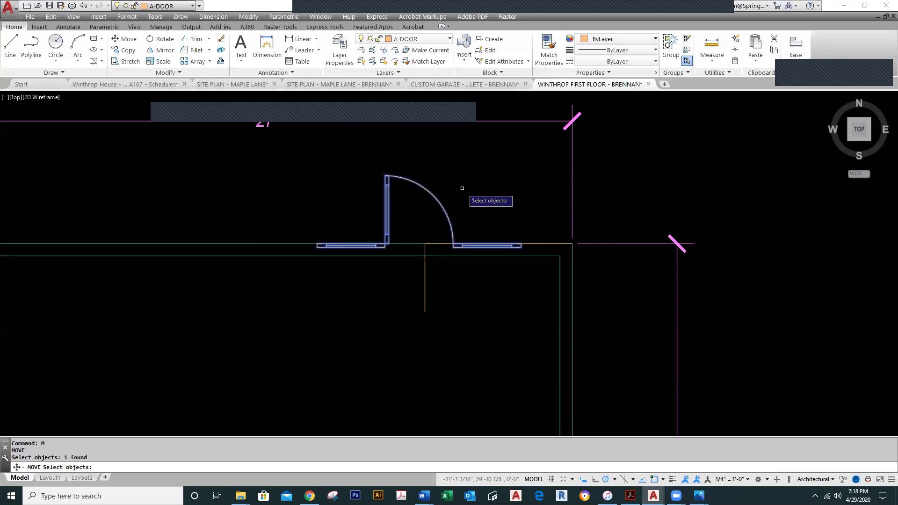
key("Return")
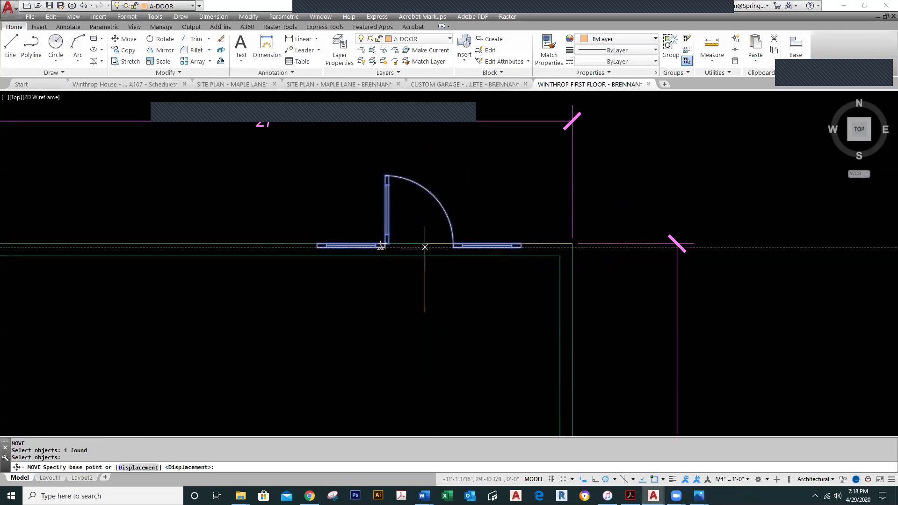
right_click(453, 247, "shift")
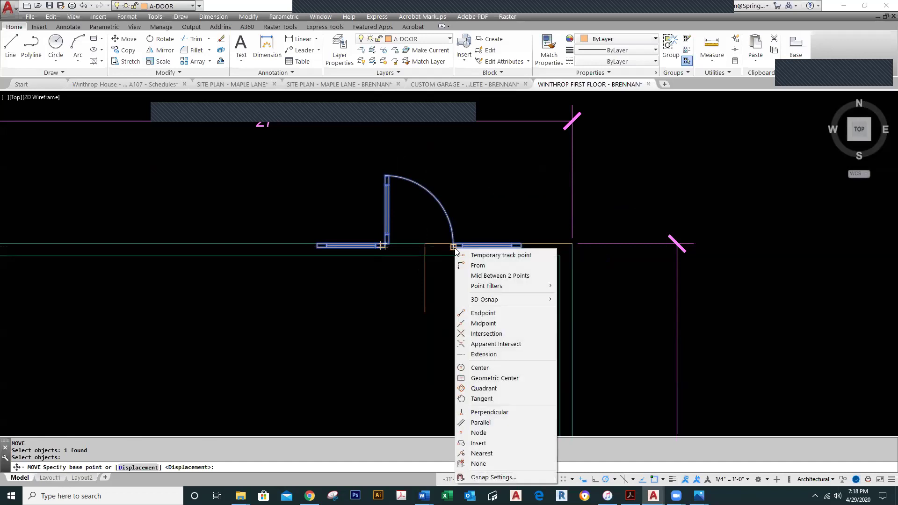
left_click(485, 273)
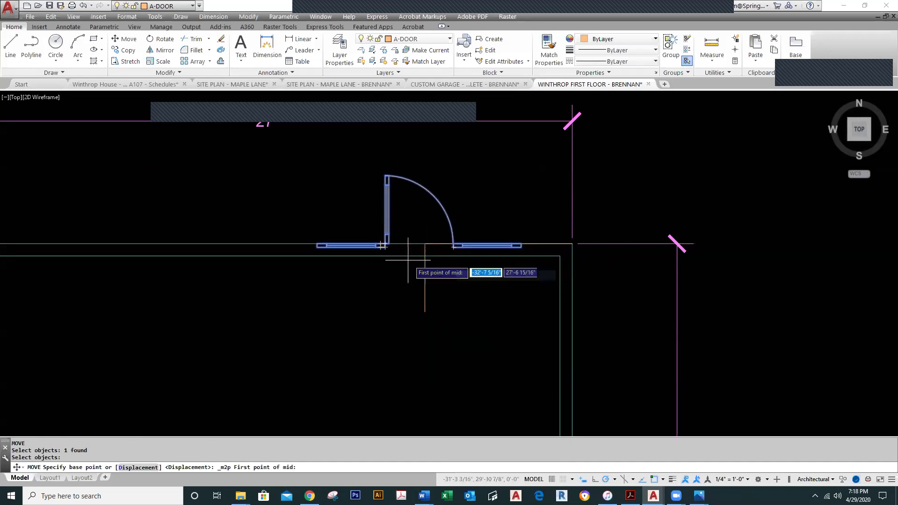
left_click(384, 246)
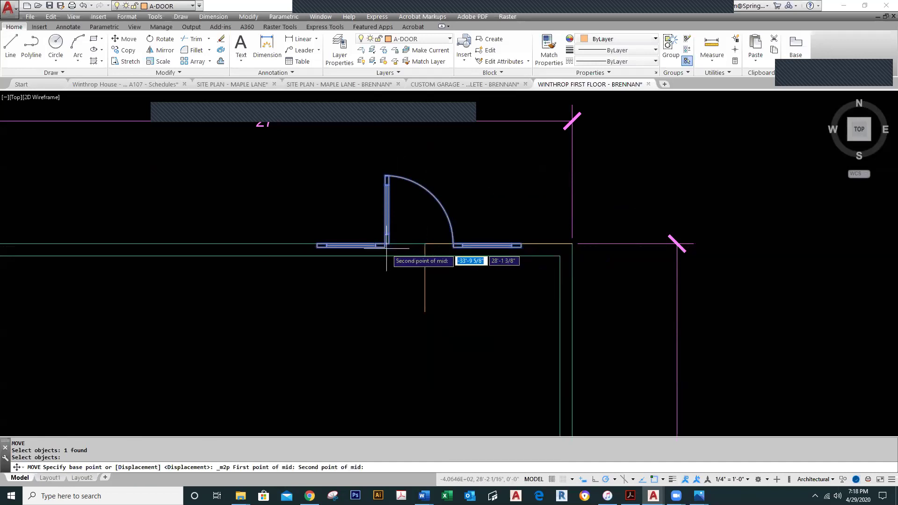
left_click(453, 247)
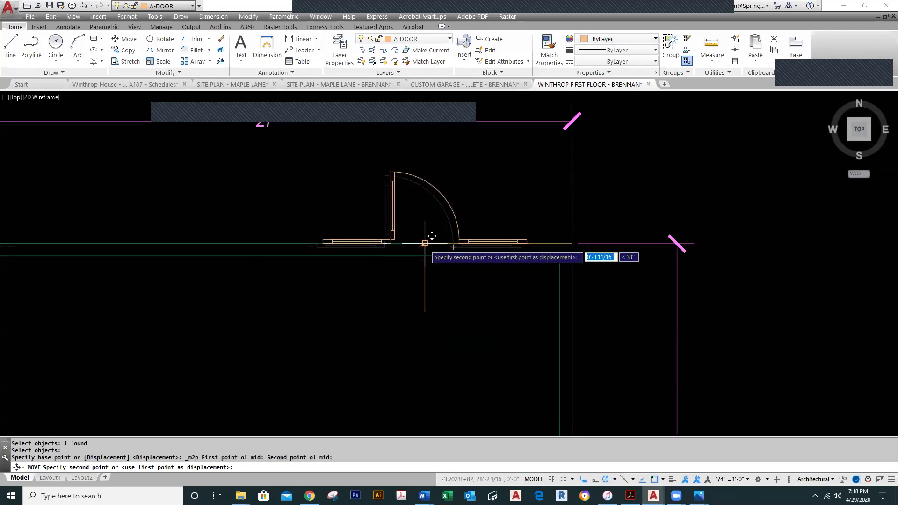
left_click(424, 243)
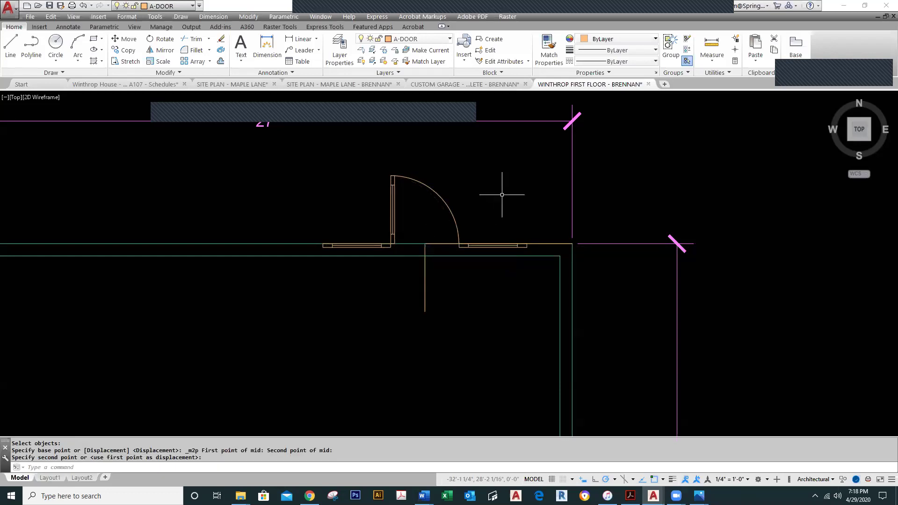
Erase the two reference line segments used to locate the triple-glass door
scroll(424, 252, "up", 2)
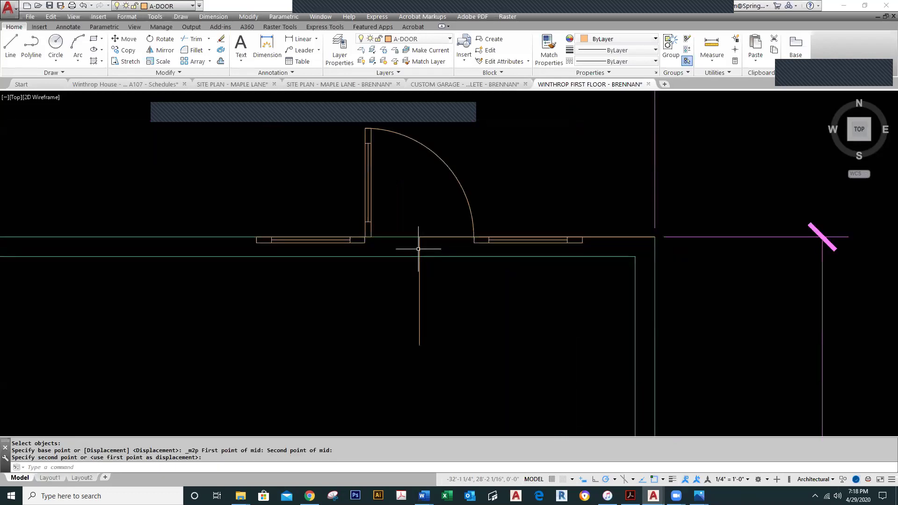
left_click(420, 247)
left_click(420, 247)
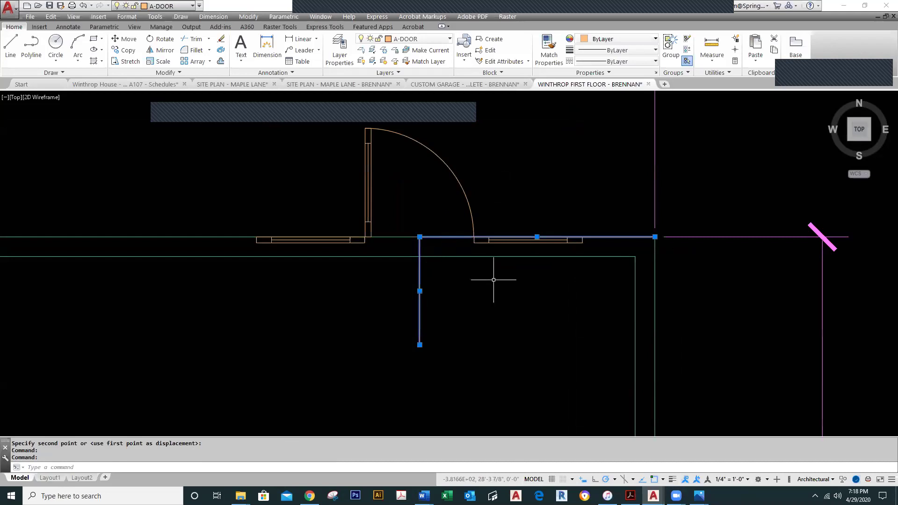
key("Delete")
scroll(496, 281, "down", 4)
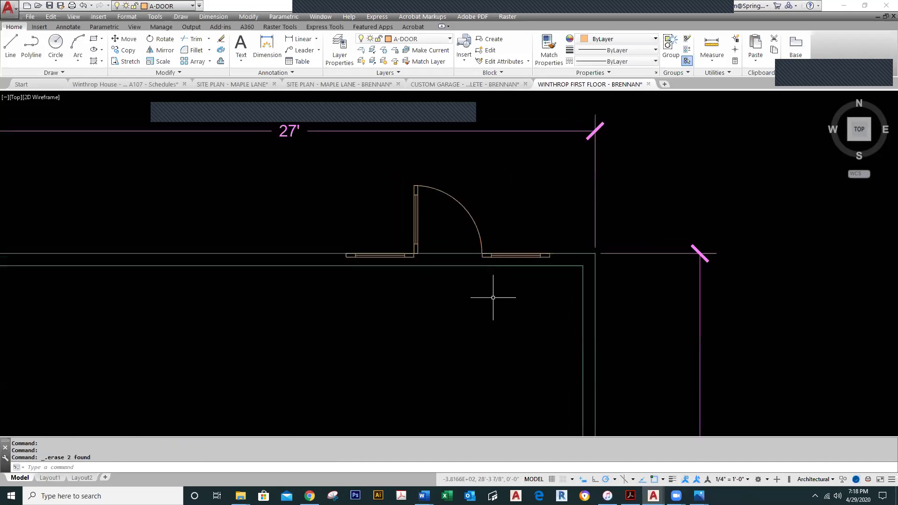
On layer A-ANNO-DIMS, add a linear dimension from the outer northeast corner to the midpoint of the triple-glass door's central opening
middle_click_drag(491, 290, 459, 332)
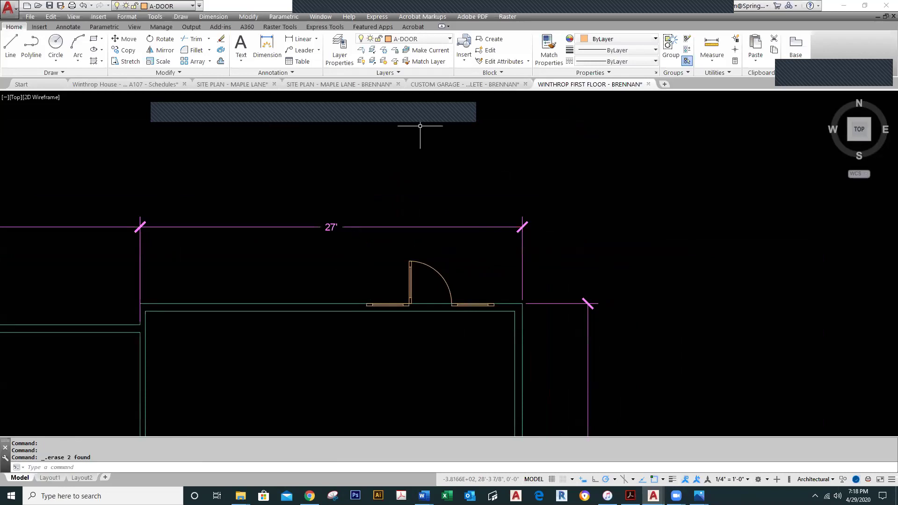
left_click(450, 40)
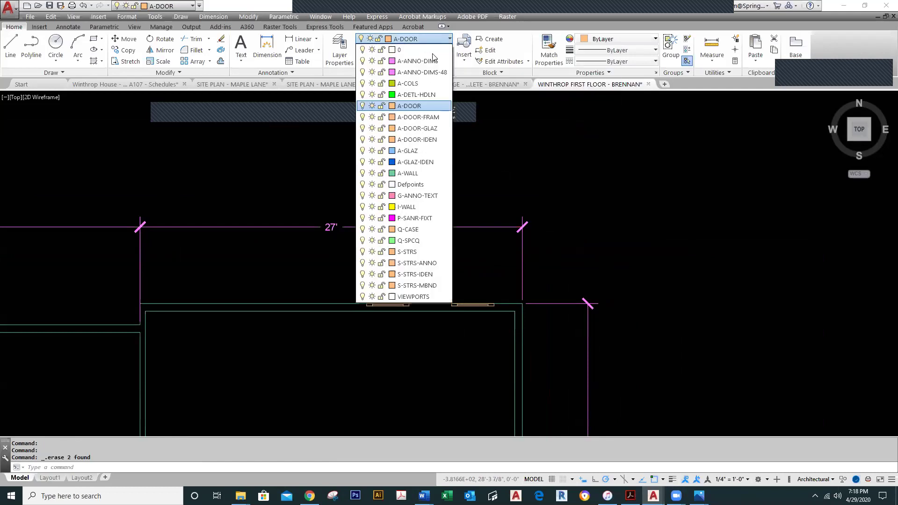
left_click(433, 60)
left_click(300, 39)
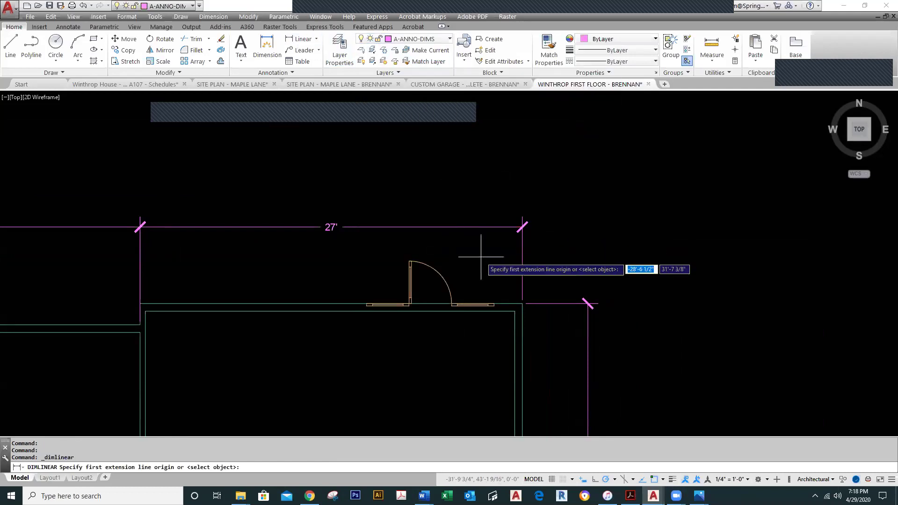
left_click(523, 303)
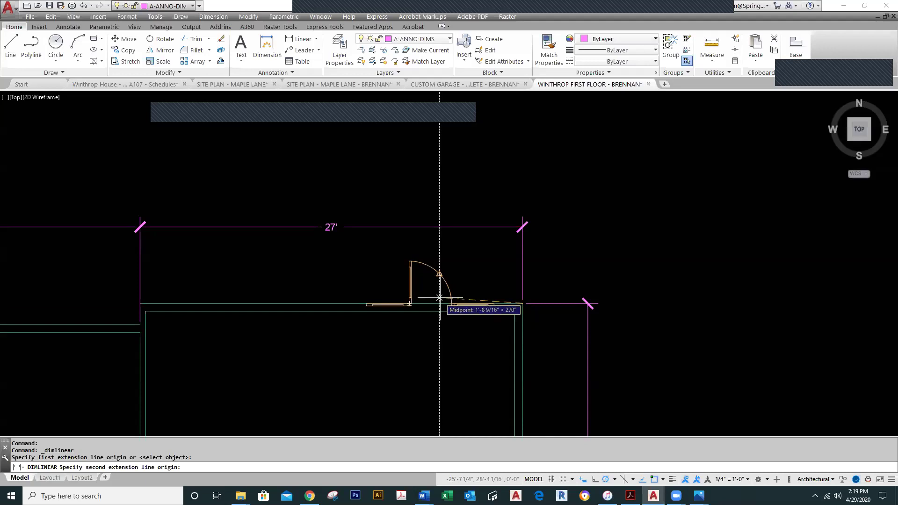
right_click(439, 297, "shift")
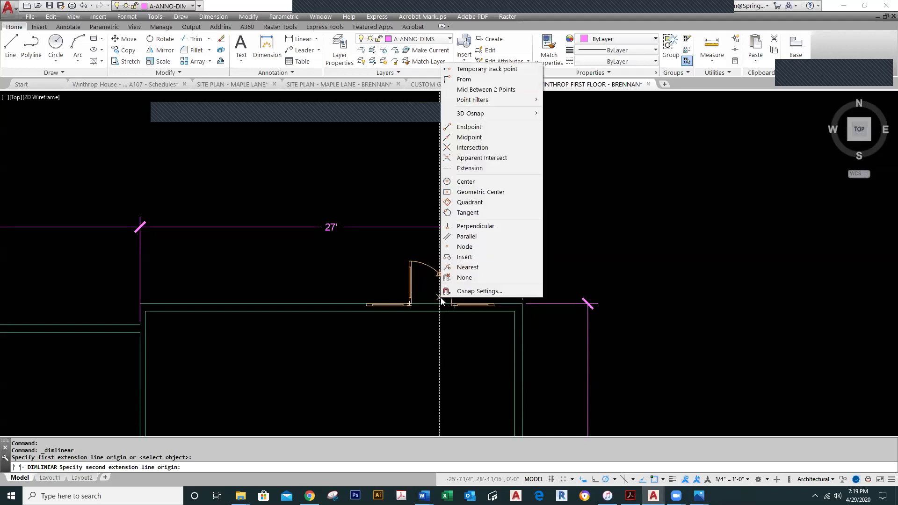
left_click(486, 89)
scroll(464, 295, "up", 4)
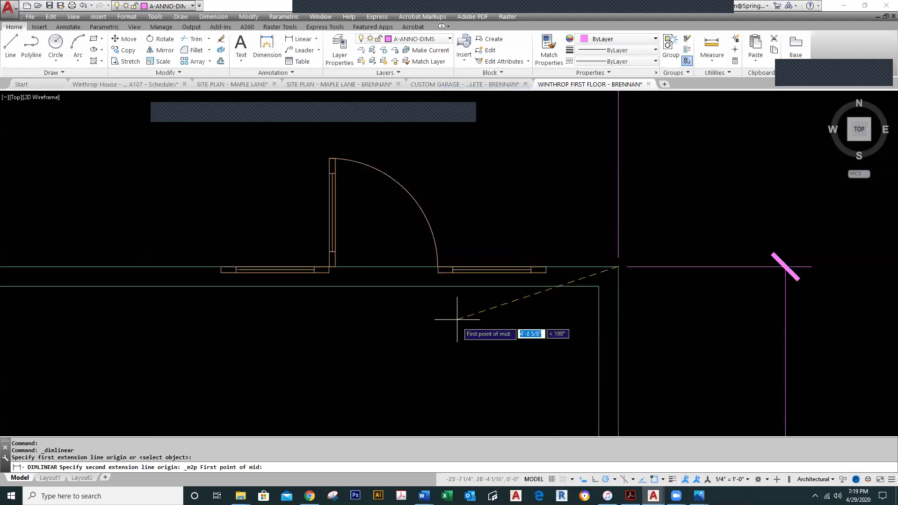
left_click(442, 275)
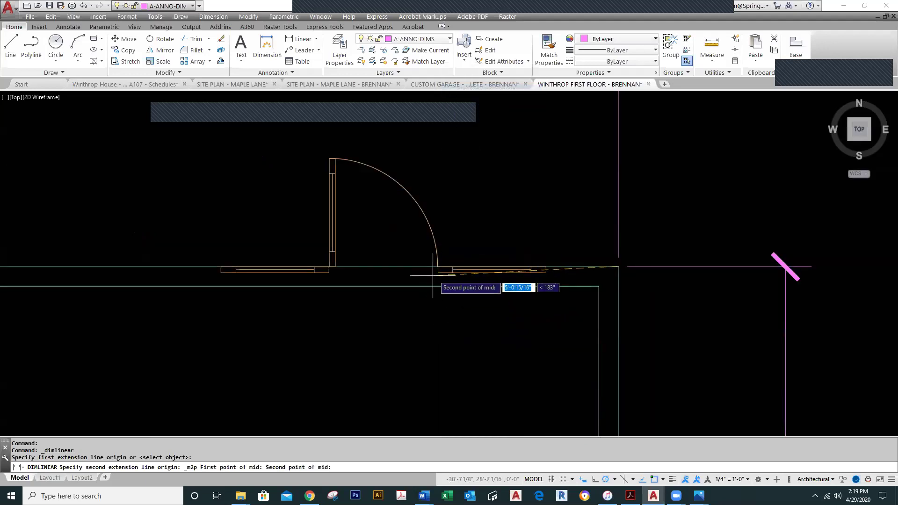
left_click(329, 273)
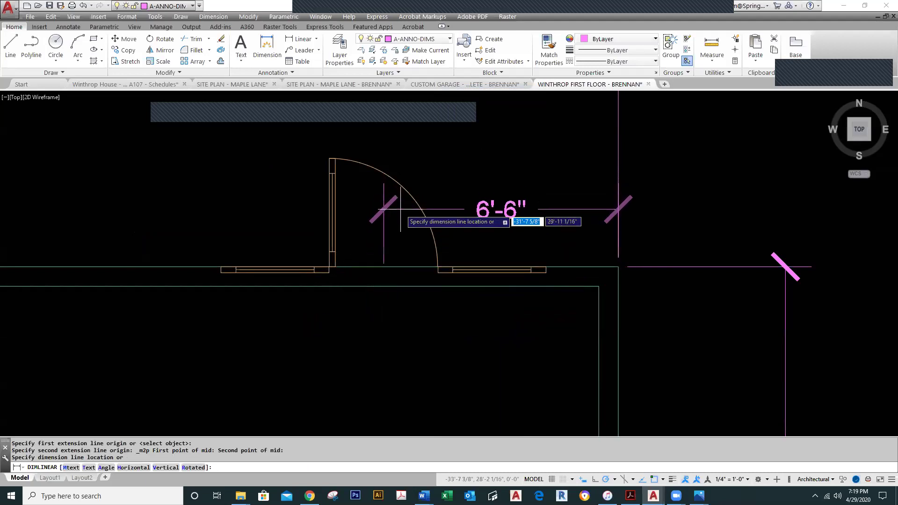
left_click(402, 216)
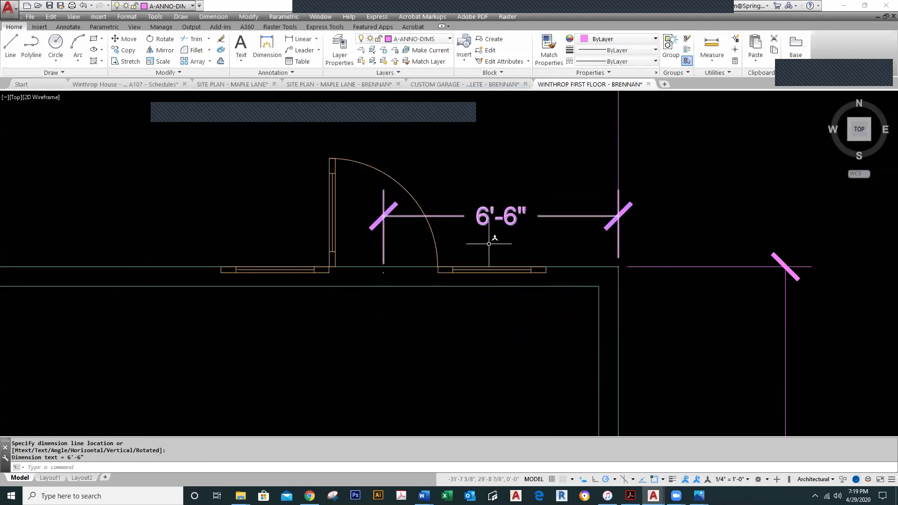
Move the triple-glass door's dimension line farther north, just below the overall 27' dimension line
scroll(525, 263, "down", 4)
middle_click_drag(524, 263, 518, 327)
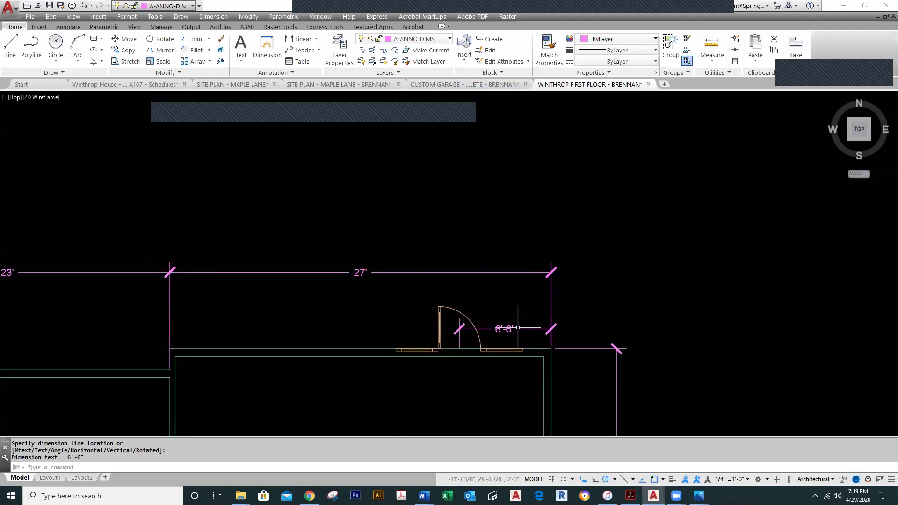
left_click(518, 329)
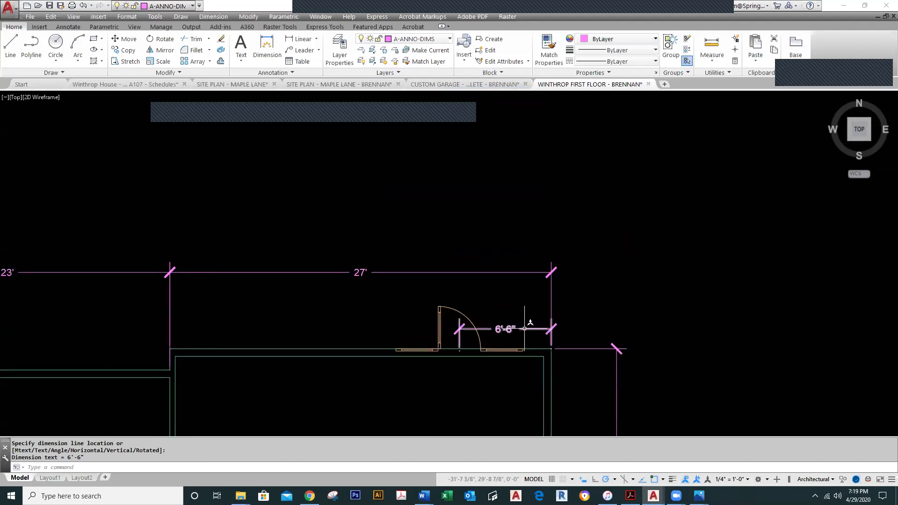
left_click(506, 329)
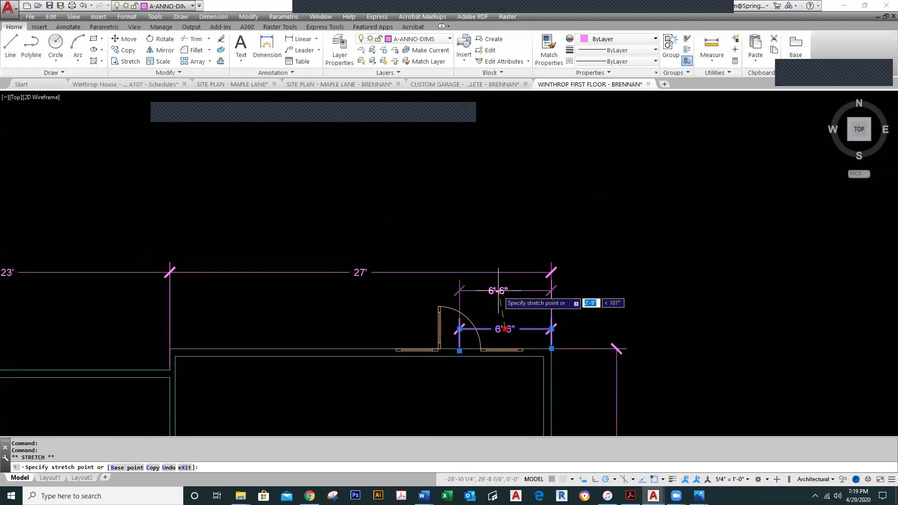
left_click(499, 290)
key("Escape")
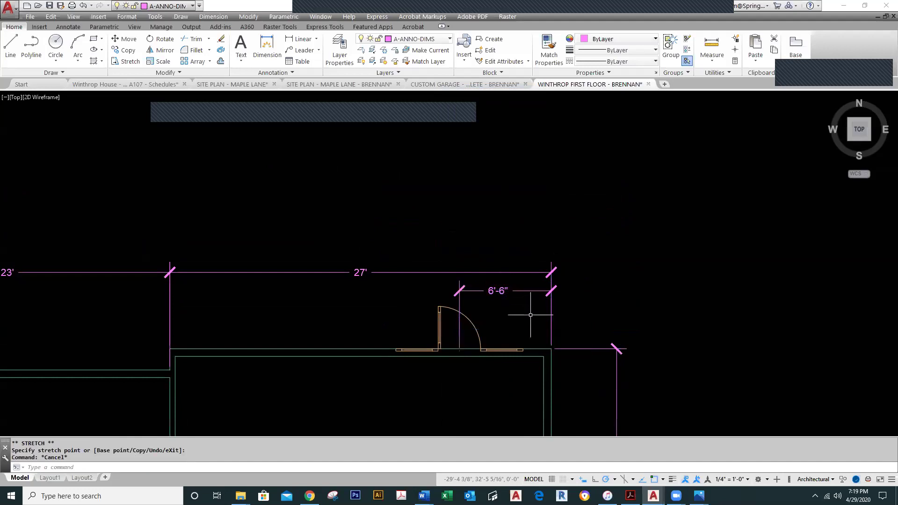
On layer A-WALL, draw a line across the north wall's thickness at the triple-glass door's west end
scroll(423, 351, "up", 2)
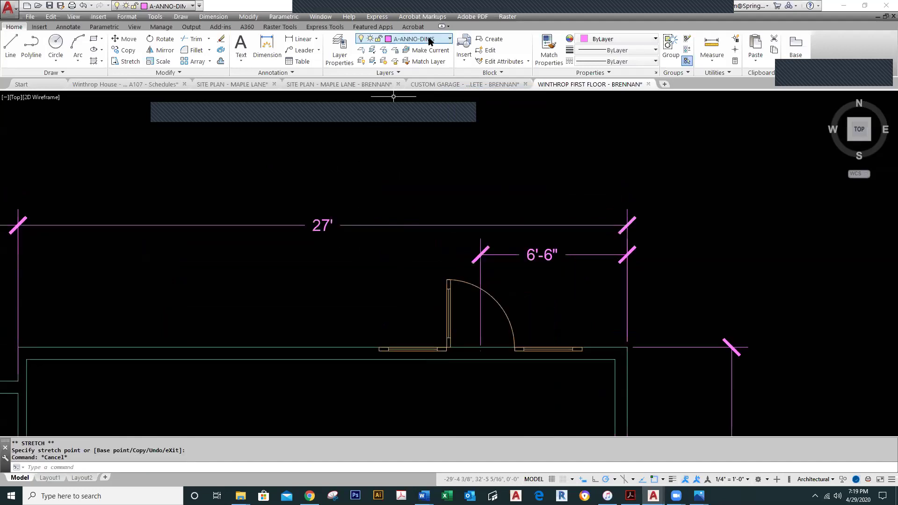
left_click(450, 40)
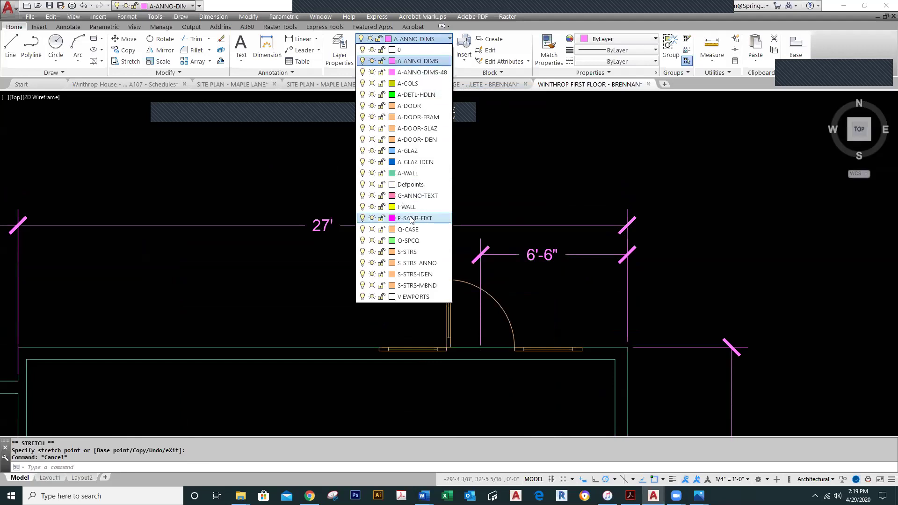
left_click(413, 173)
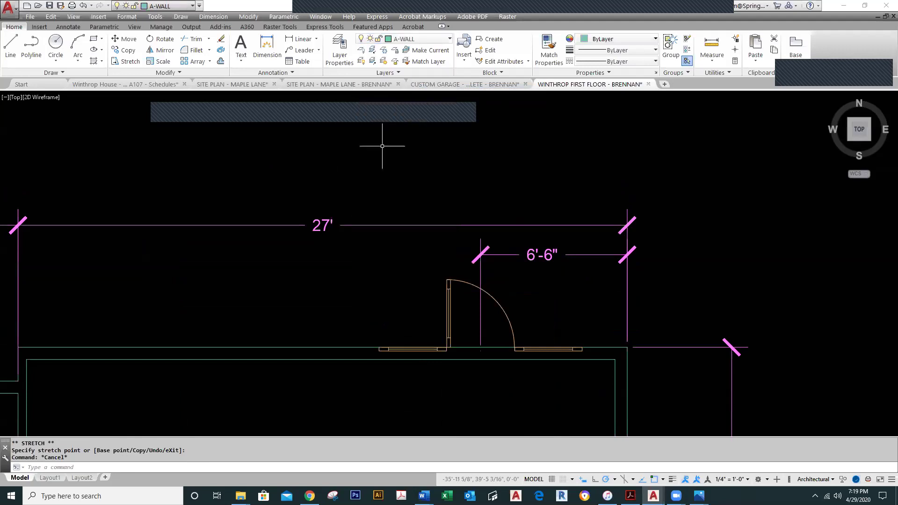
left_click(10, 47)
scroll(387, 349, "up", 3)
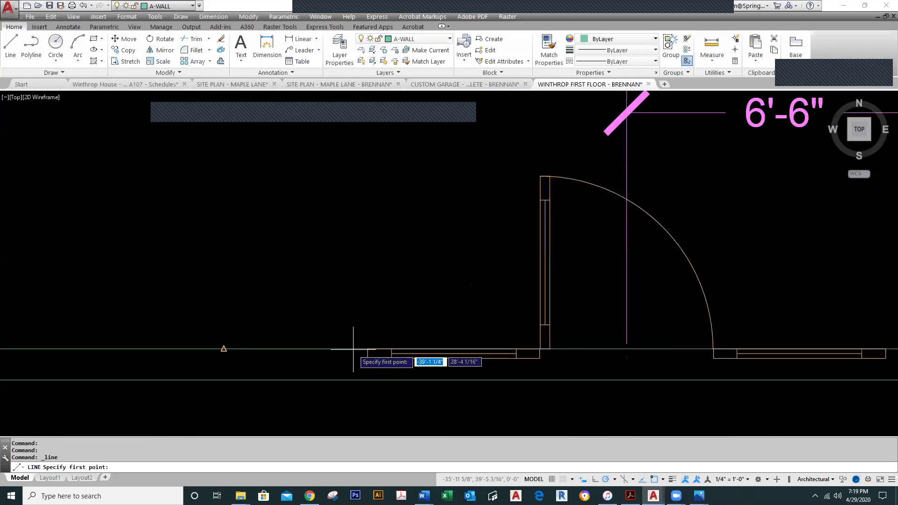
left_click(368, 349)
key("Escape")
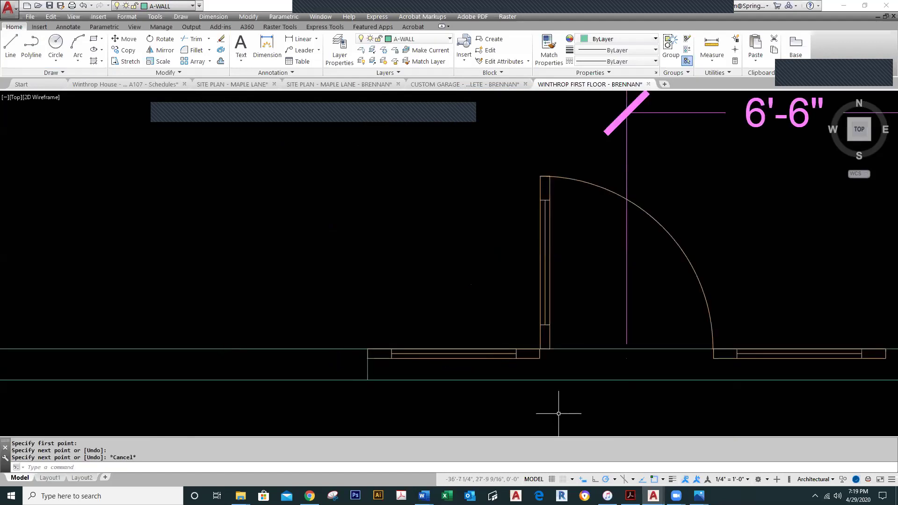
Draw a matching jamb line across the north wall's thickness at the triple-glass door's east end
scroll(564, 413, "down", 3)
mouse_move(683, 379)
middle_mouse_down()
mouse_move(486, 372)
mouse_move(494, 367)
middle_mouse_up()
right_click(597, 311)
left_click(622, 317)
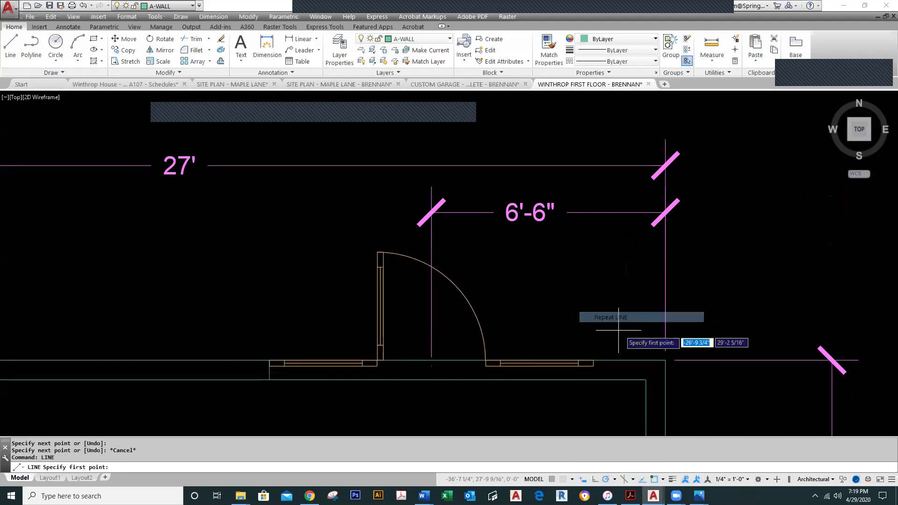
left_click(593, 360)
left_click(594, 380)
key("Escape")
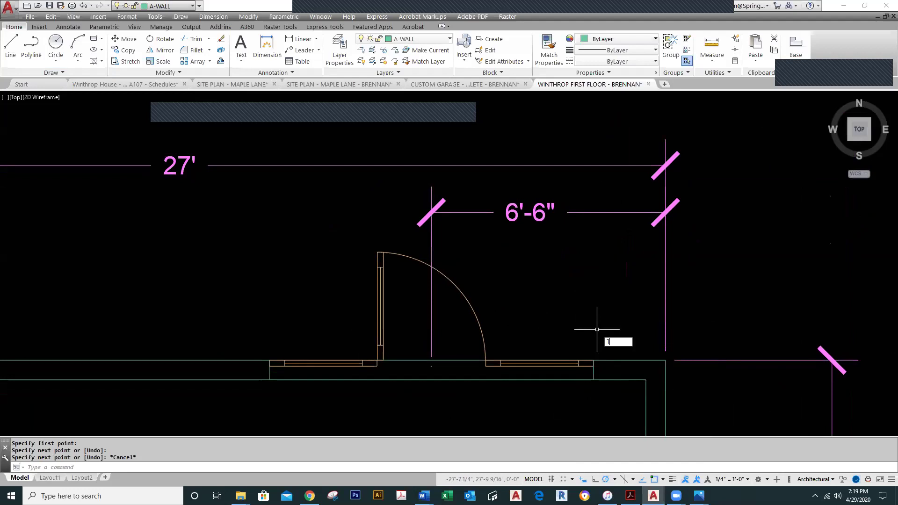
type("T")
key("Return")
key("Escape")
Trim both north wall lines between the two jamb lines to cut the triple-glass door's opening
type("TR")
key("Return")
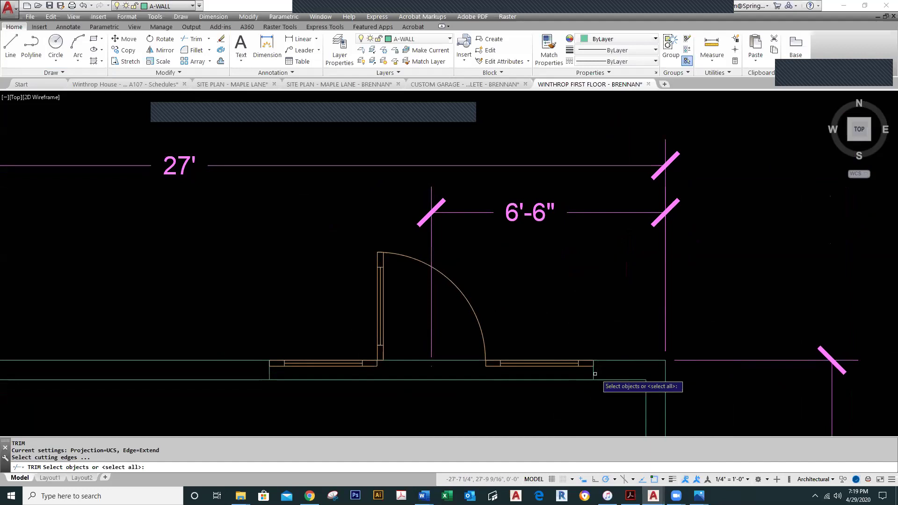
left_click(594, 374)
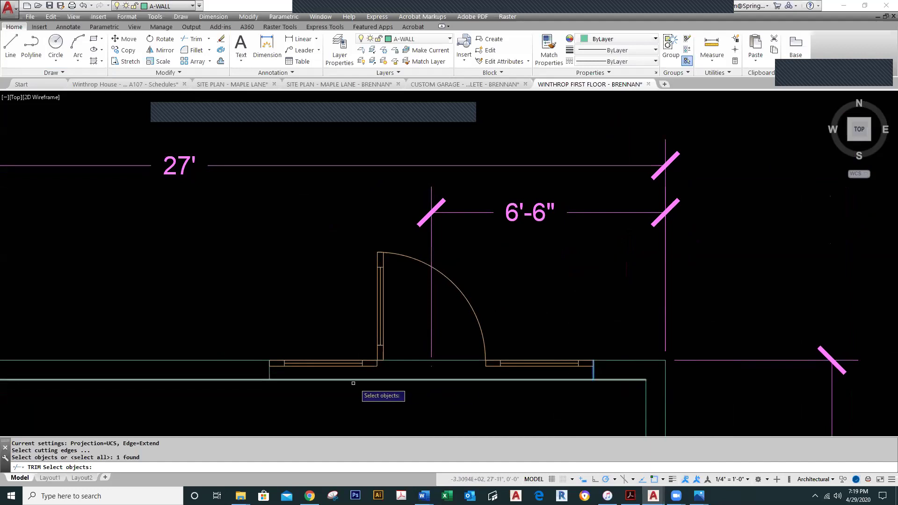
left_click(270, 371)
key("Return")
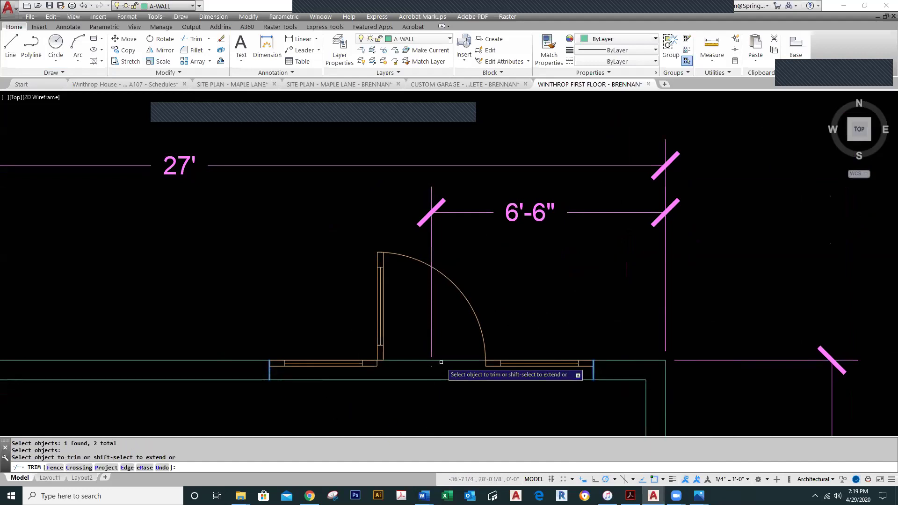
left_click(442, 360)
left_click(443, 379)
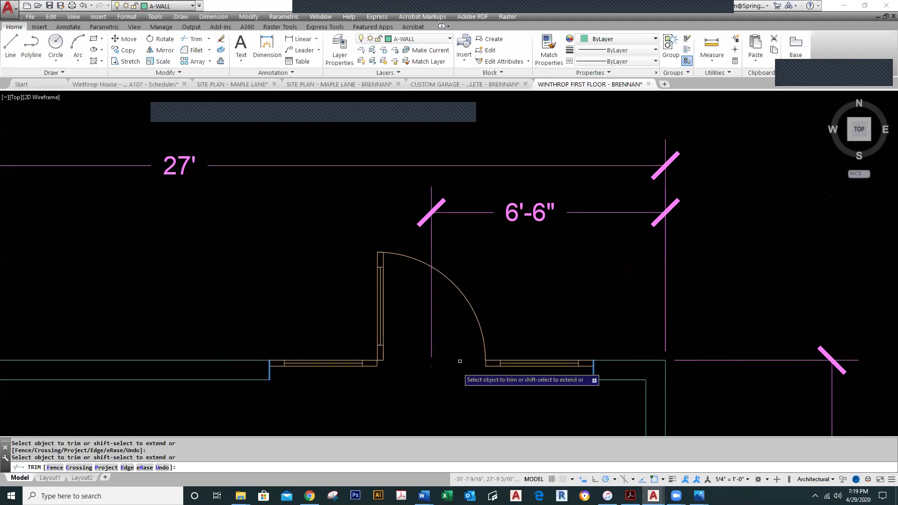
key("Escape")
On layer A-DOOR-IDEN, insert the Door Tag block unrotated, centered in the triple-glass door's opening, with tag value 5
scroll(514, 293, "down", 2)
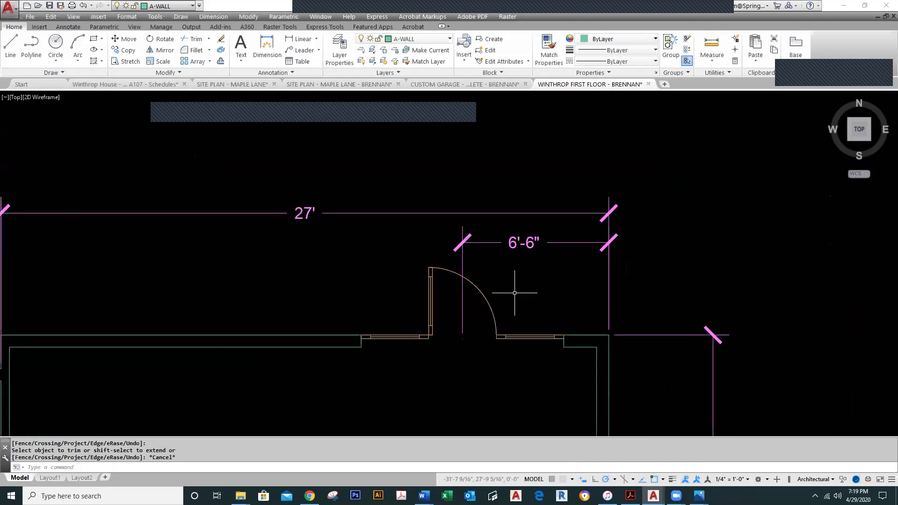
scroll(515, 293, "down", 2)
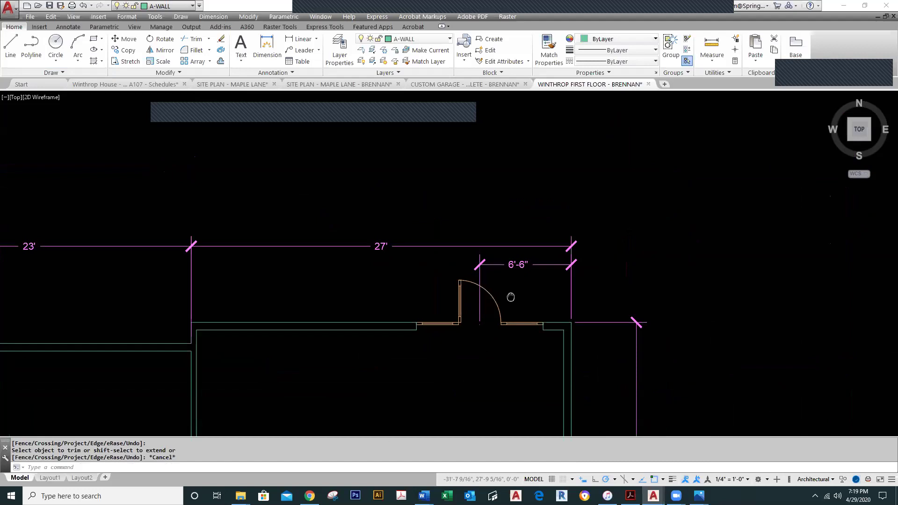
scroll(510, 297, "down", 2)
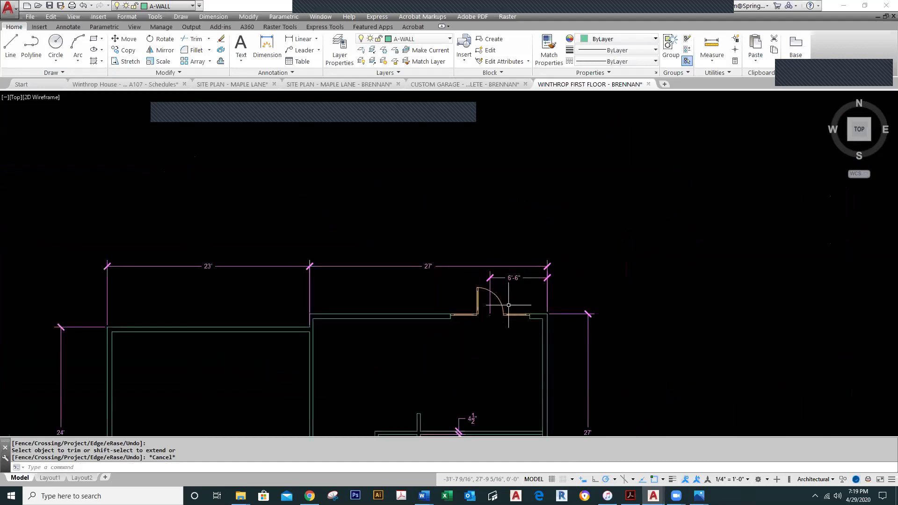
middle_click_drag(468, 388, 497, 244)
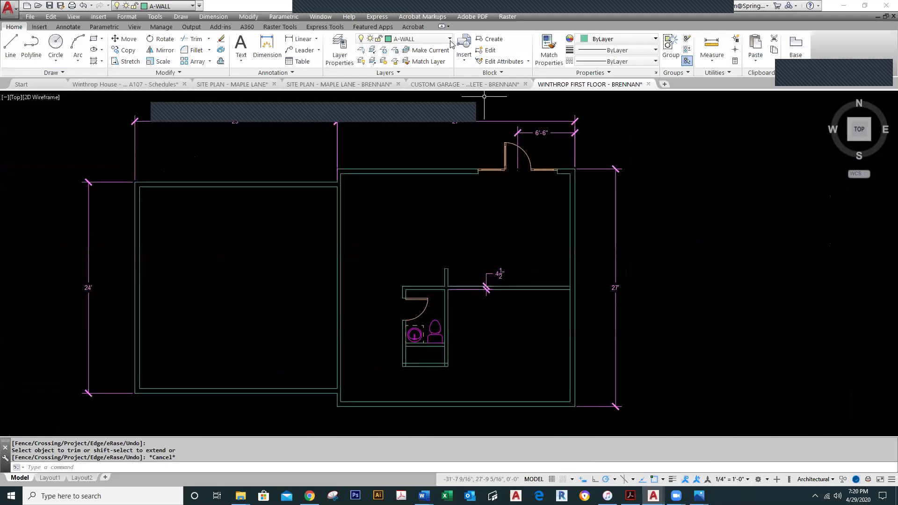
left_click(421, 39)
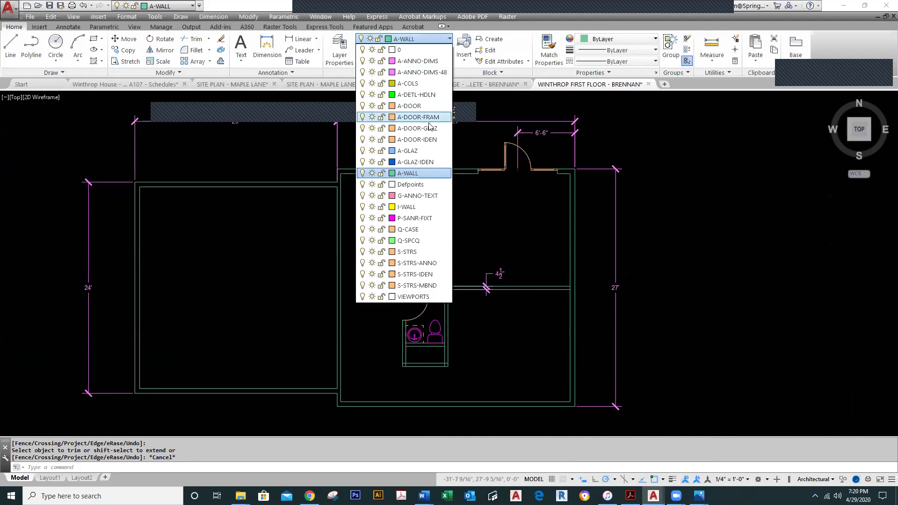
left_click(428, 140)
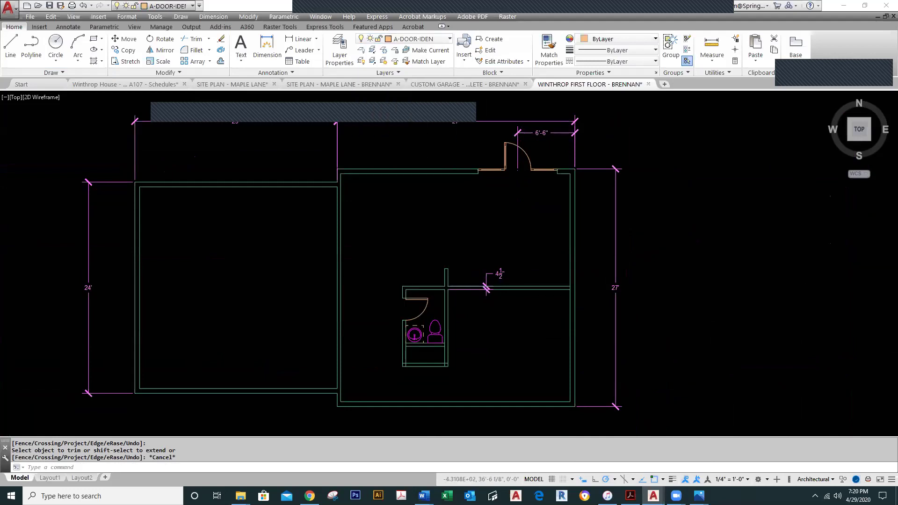
type("i")
key("Return")
left_click(511, 189)
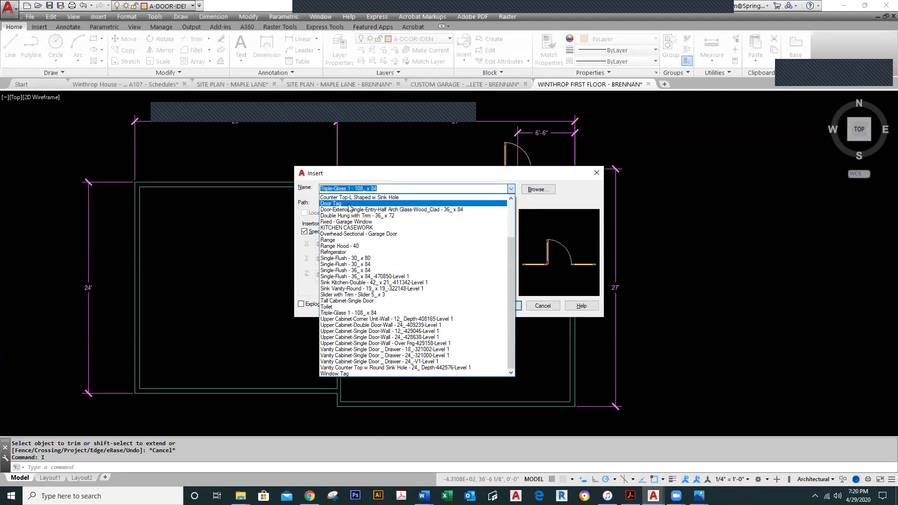
left_click(412, 203)
left_click(504, 306)
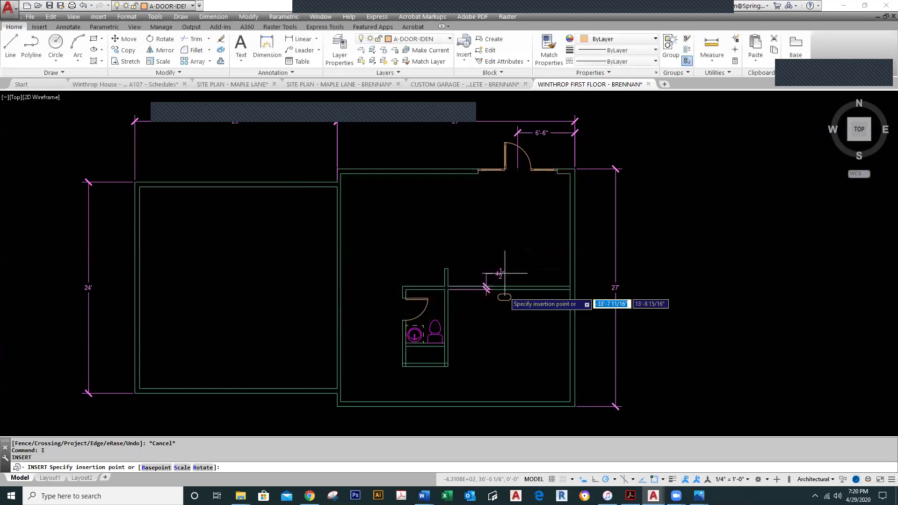
mouse_move(513, 202)
middle_mouse_down()
mouse_move(505, 251)
mouse_move(477, 295)
middle_mouse_up()
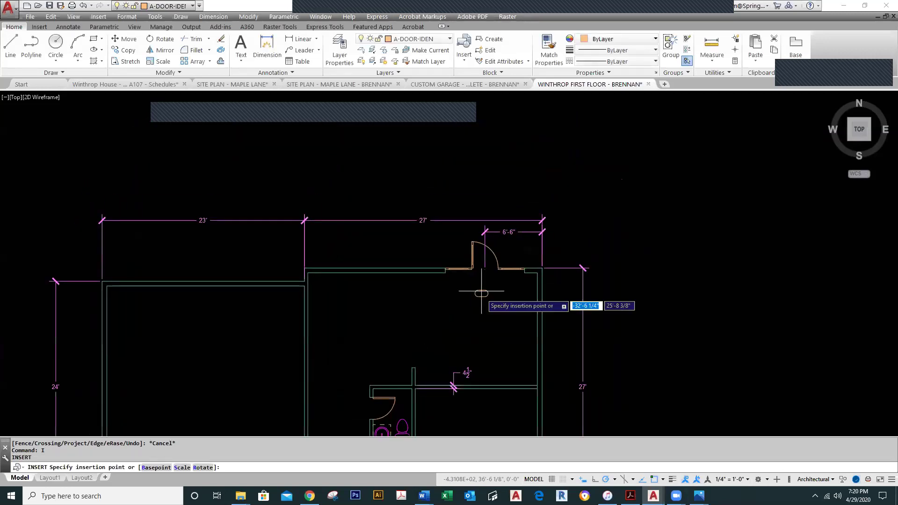
scroll(484, 276, "up", 4)
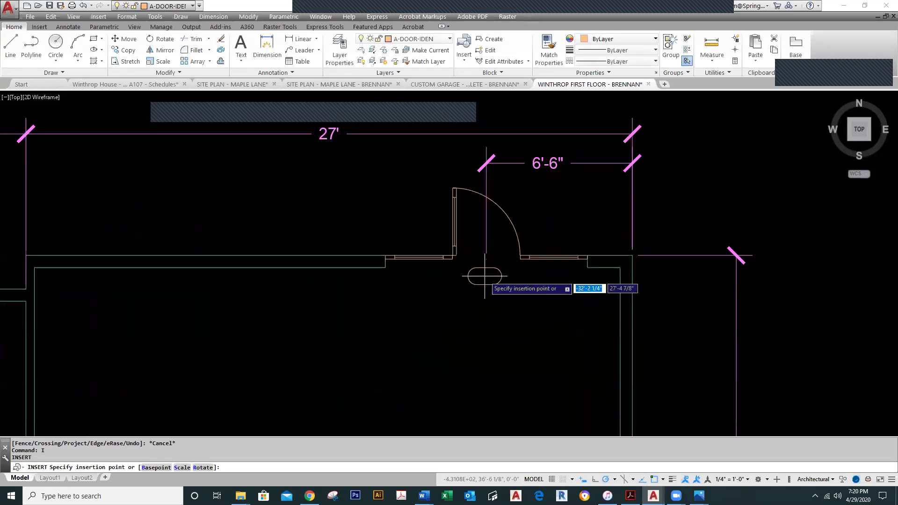
left_click(486, 260)
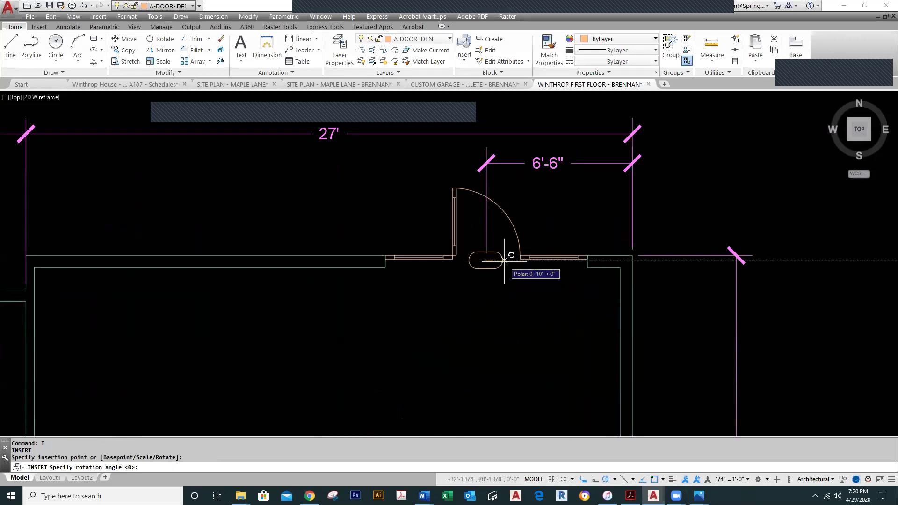
key("Return")
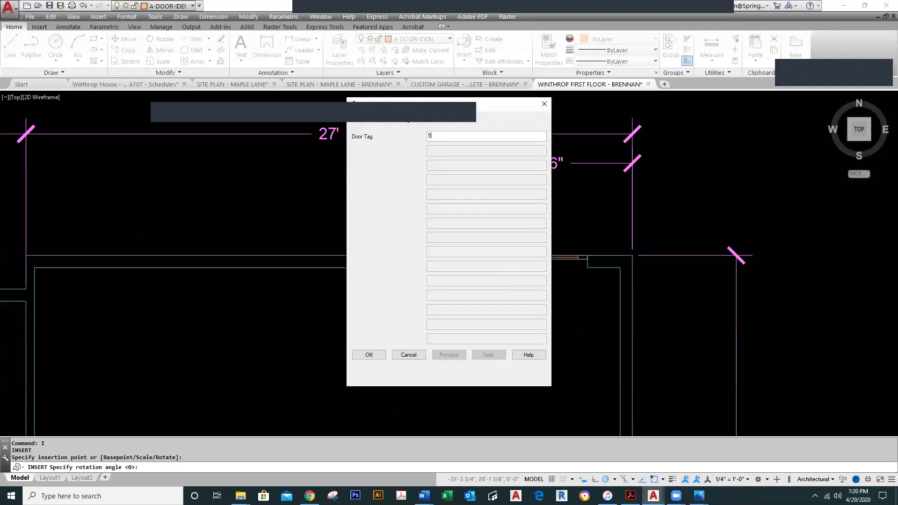
left_click(373, 357)
Insert another unrotated Door Tag block at the bathroom door's opening with tag value 1
scroll(362, 366, "down", 6)
middle_click_drag(361, 365, 471, 237)
scroll(472, 238, "up", 3)
right_click(423, 179)
left_click(462, 186)
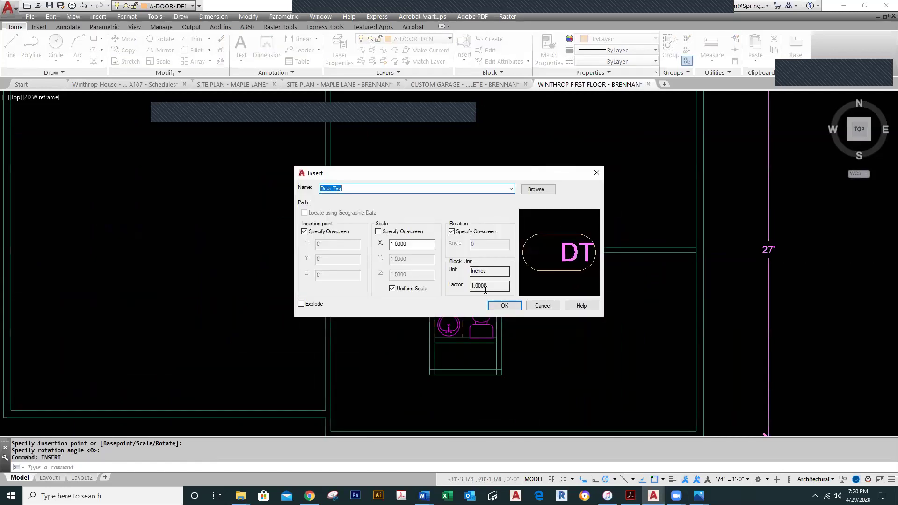
left_click(505, 306)
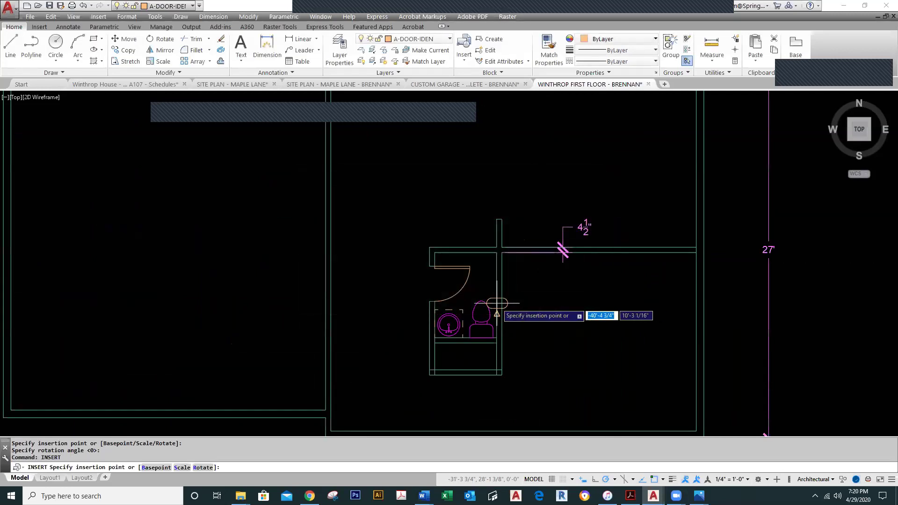
left_click(442, 283)
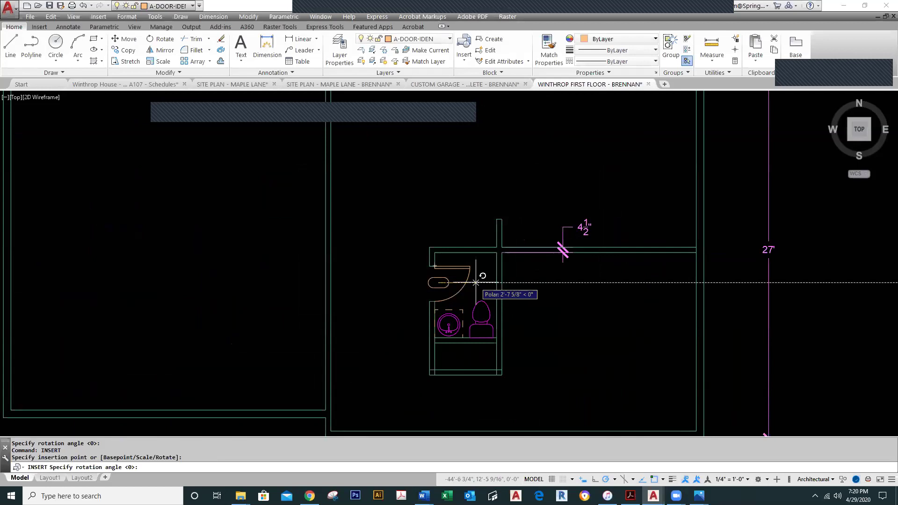
left_click(478, 284)
type("1")
left_click(377, 354)
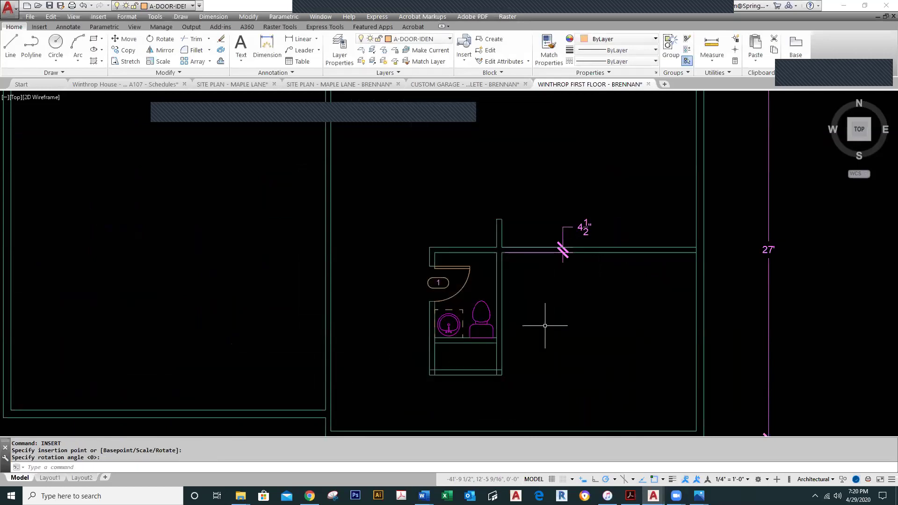
On layer Q-CASE, insert the KITCHEN CASEWORK block unrotated at the inner northwest corner of the 27' wide house section
scroll(592, 320, "down", 2)
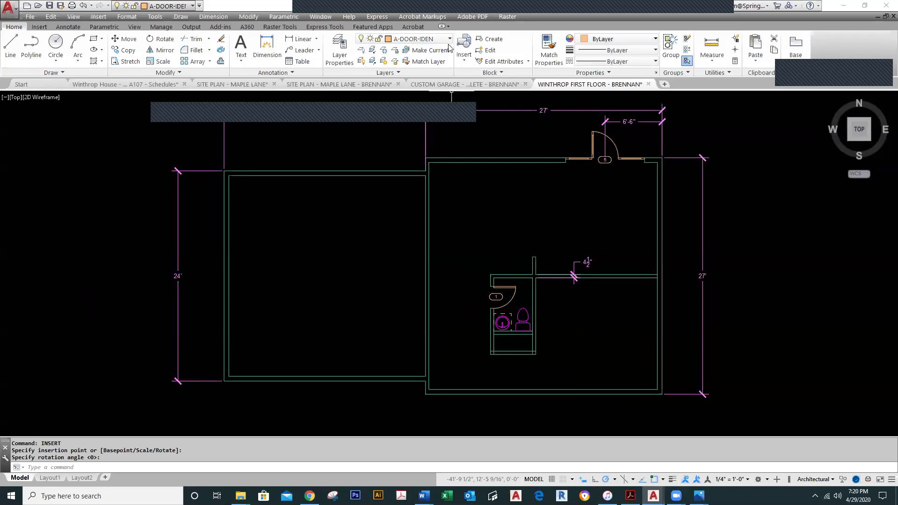
left_click(414, 39)
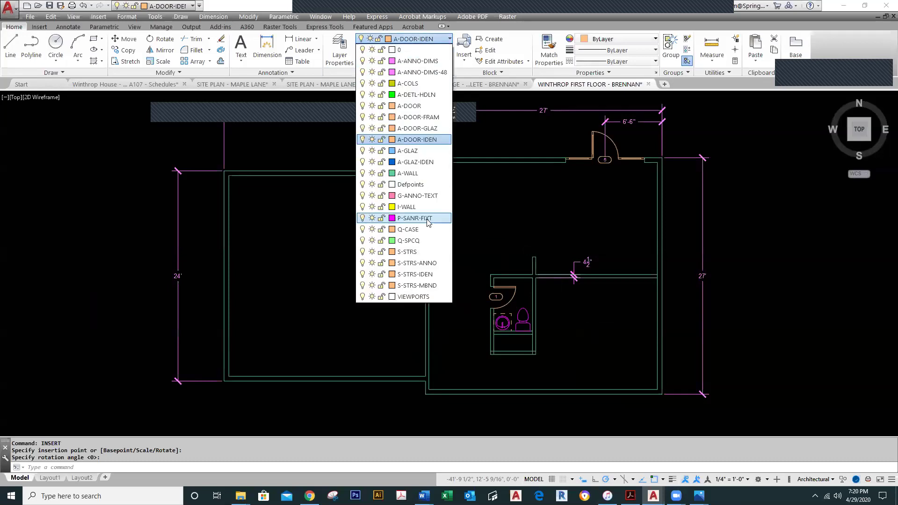
left_click(424, 230)
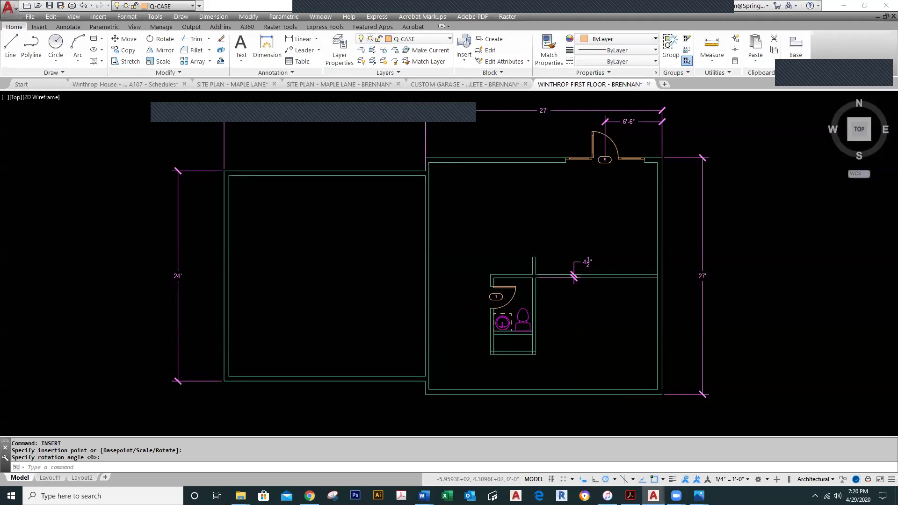
type("i")
key("Return")
left_click(511, 189)
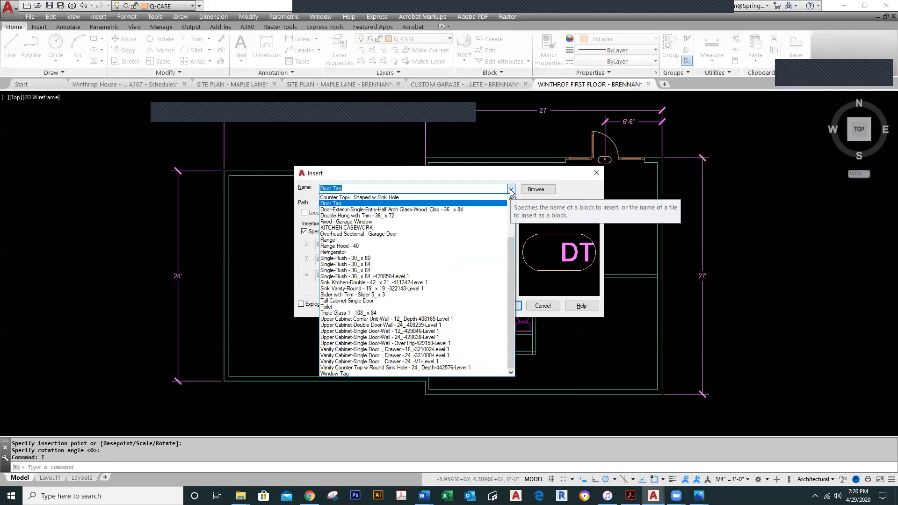
left_click(420, 228)
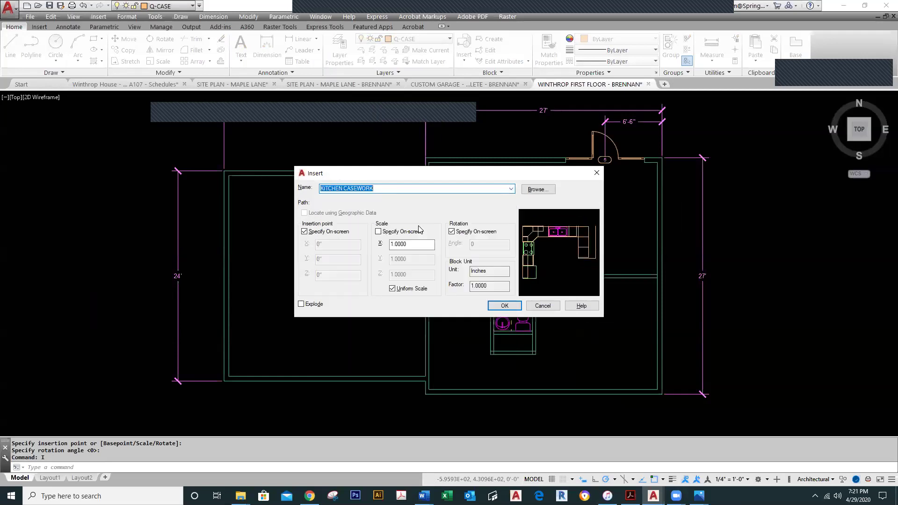
left_click(505, 306)
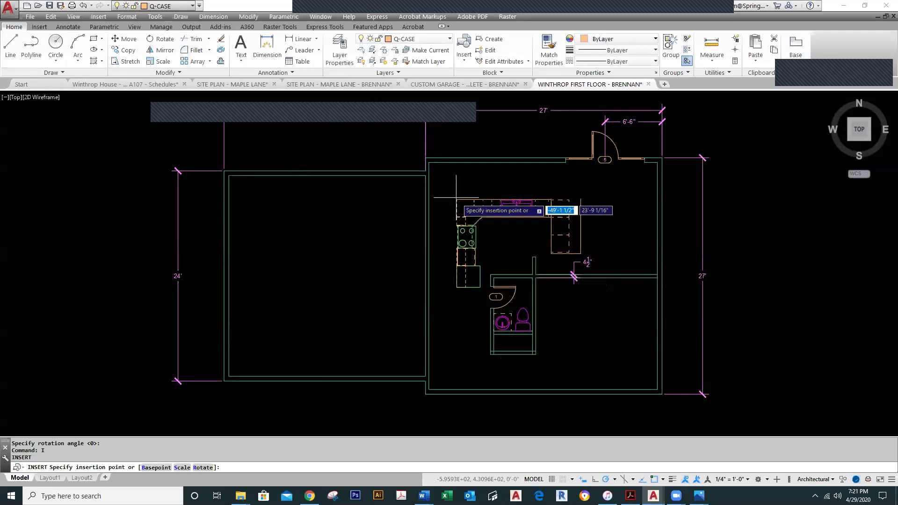
left_click(429, 163)
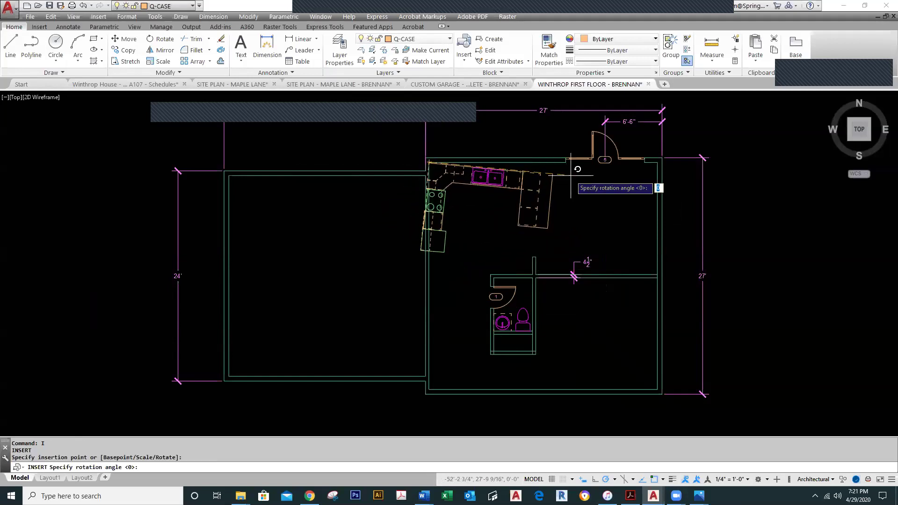
key("Return")
scroll(477, 192, "up", 2)
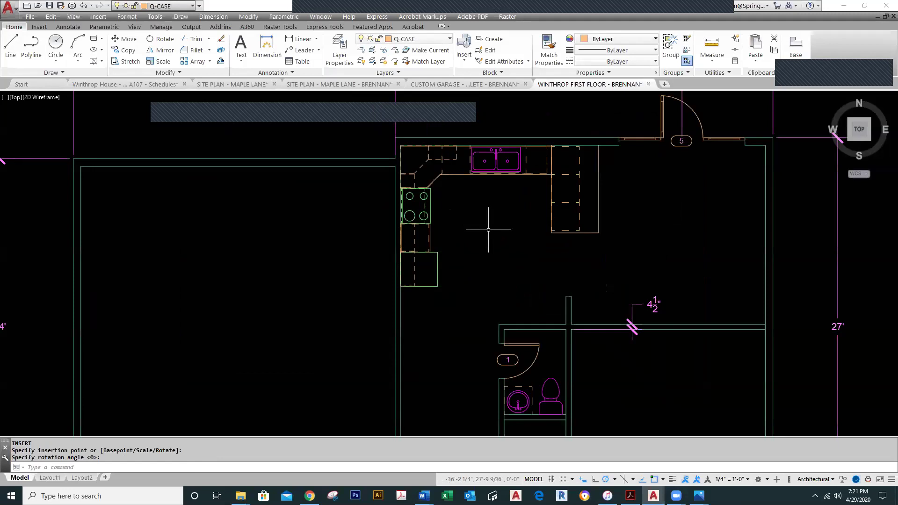
scroll(488, 230, "down", 4)
middle_click_drag(532, 311, 535, 318)
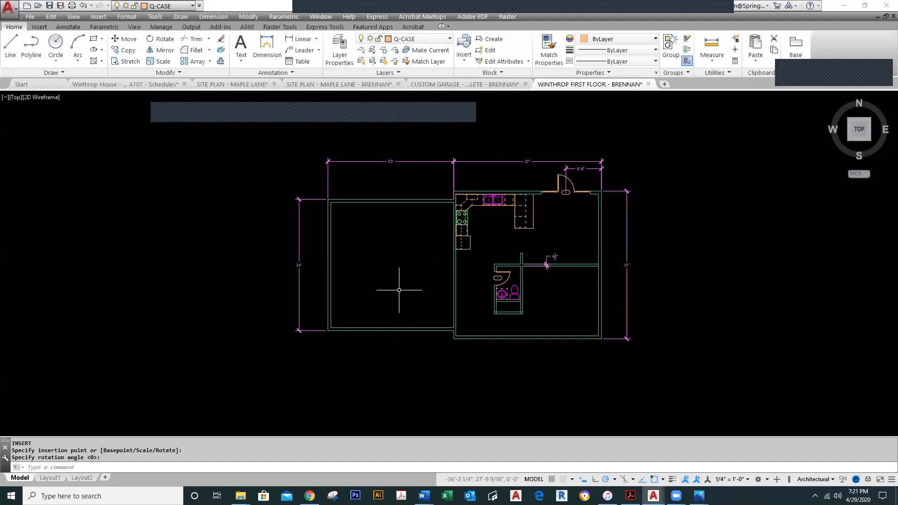
scroll(526, 342, "up", 3)
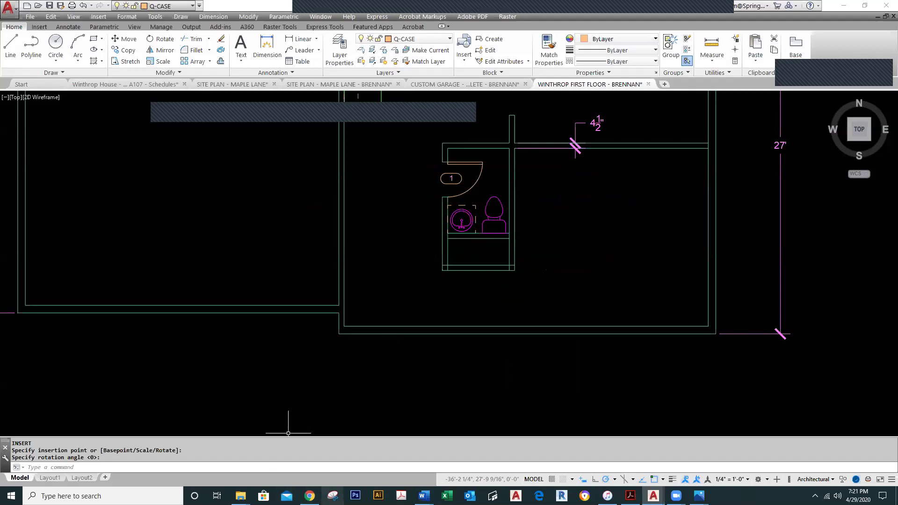
Switch to Chrome and examine the Level 1 floor plan PDF in upright orientation for the remaining doors, windows and stairs
left_click(310, 496)
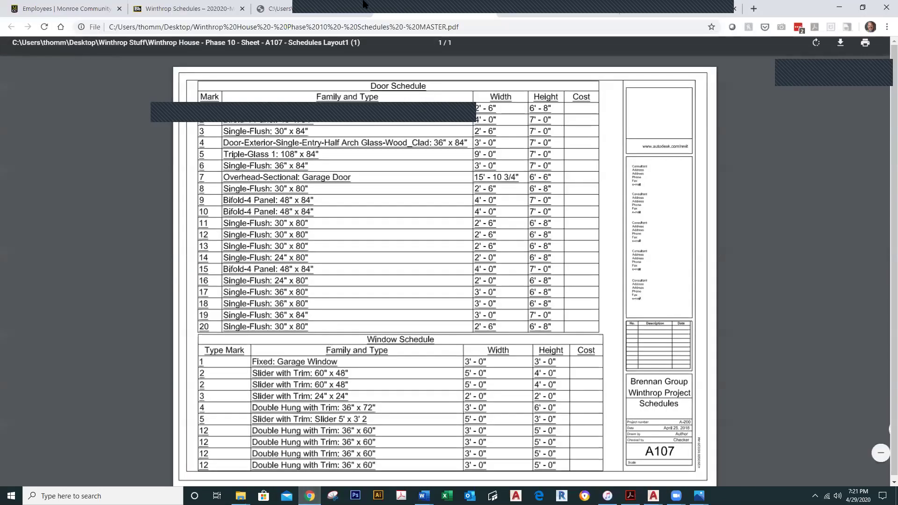
key("ctrl+bracketright")
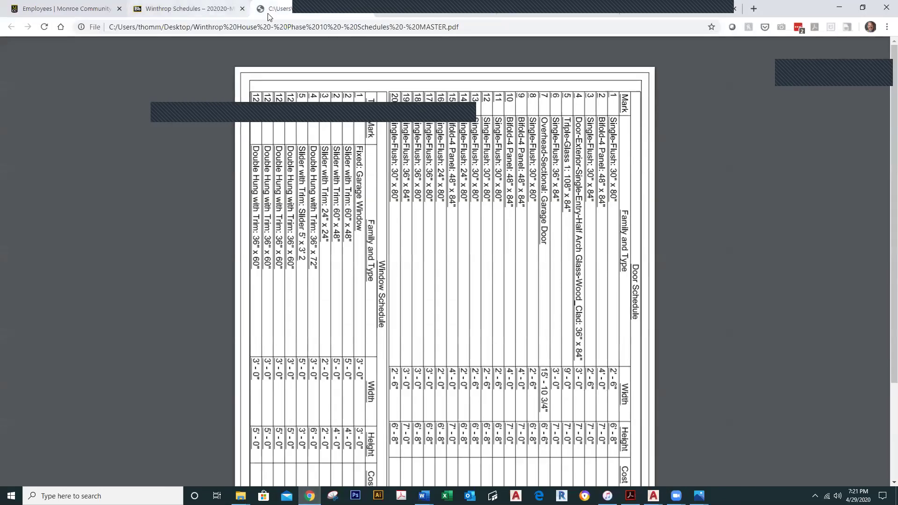
key("ctrl+bracketleft")
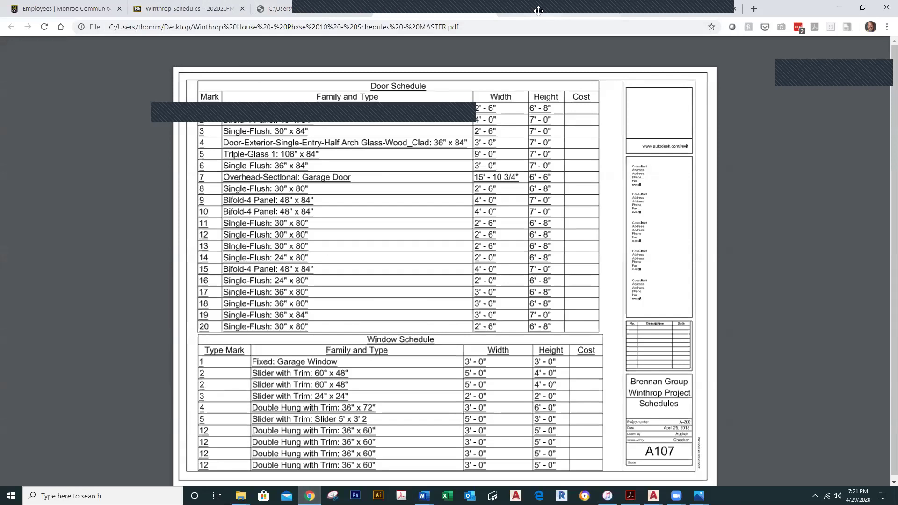
left_click(590, 14)
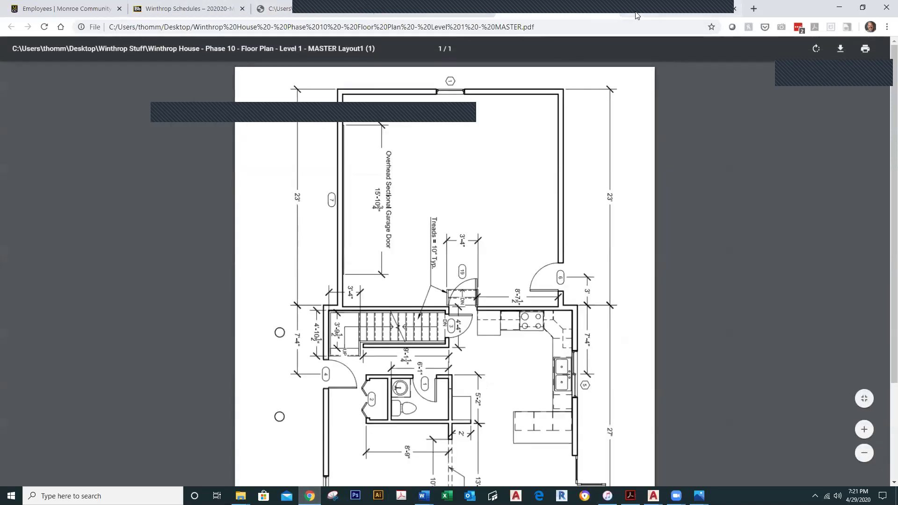
key("ctrl+bracketleft")
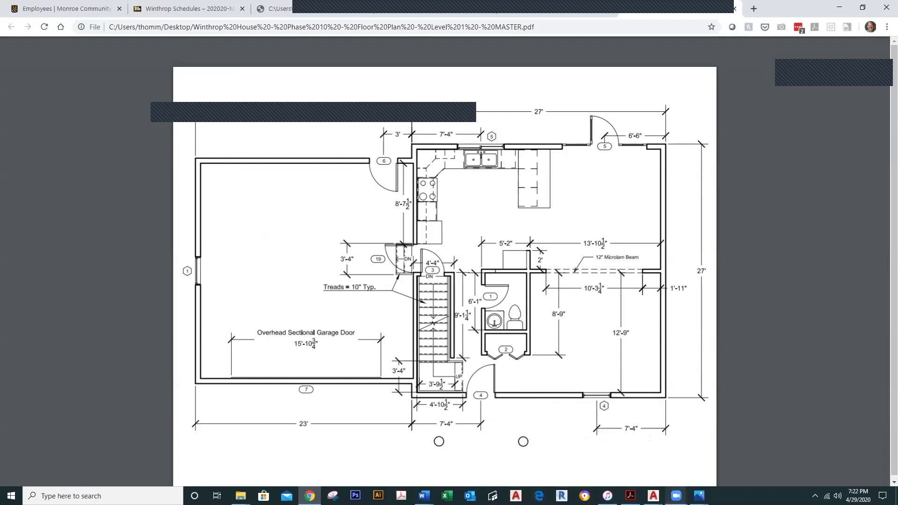
Return to the WINTHROP FIRST FLOOR drawing in AutoCAD and make A-GLAZ the current layer
mouse_move(654, 495)
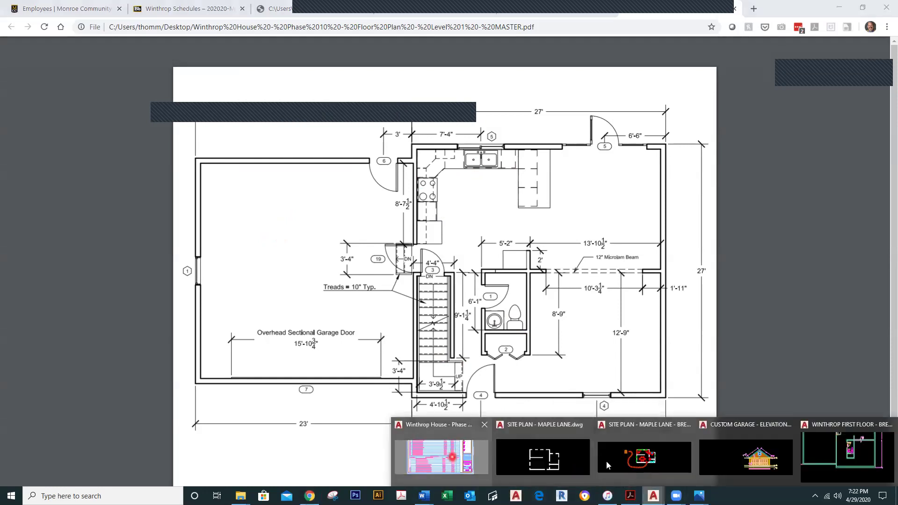
left_click(818, 450)
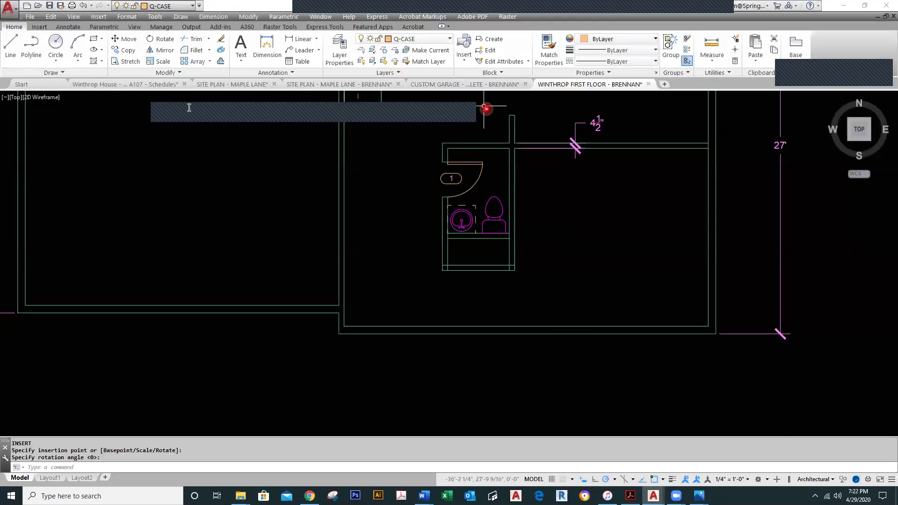
left_click(450, 39)
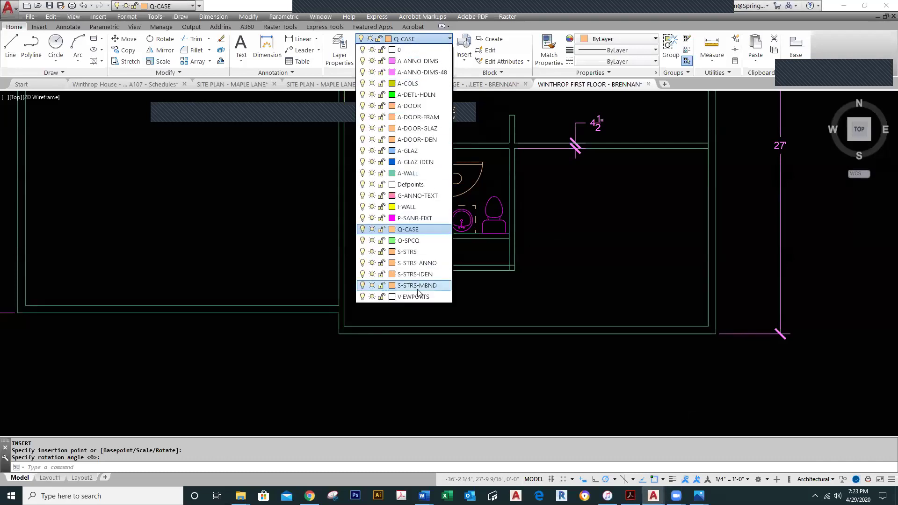
left_click(406, 151)
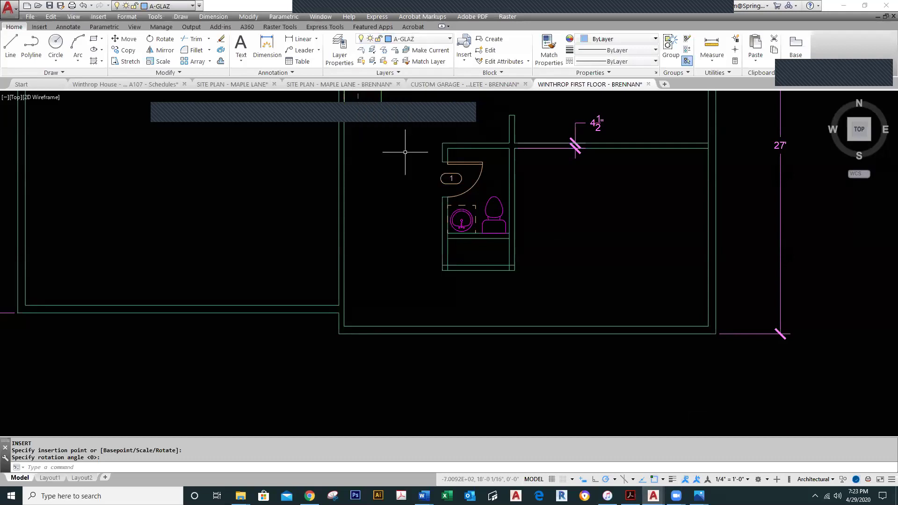
Insert the "Double Hung with Trim - 36_ x 72" window block unrotated on the inner line of the house's south wall, near the southeast corner
type("I")
key("Return")
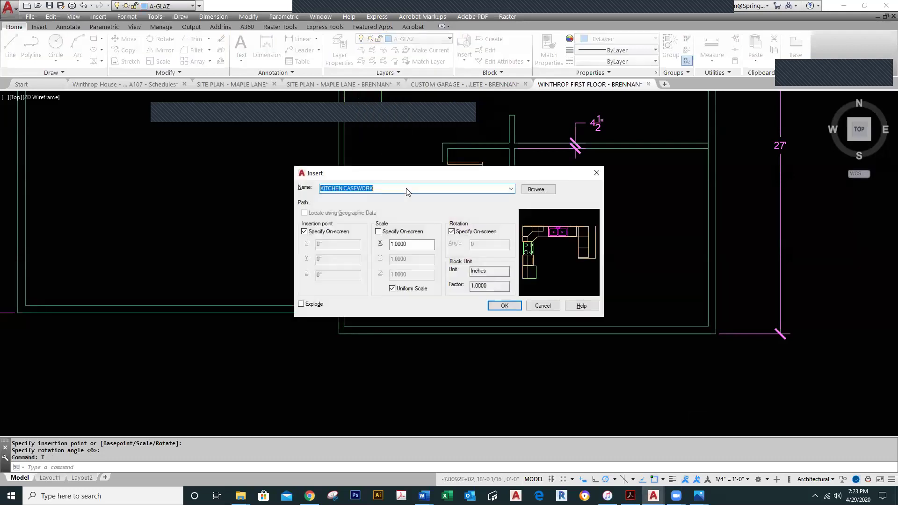
left_click(511, 189)
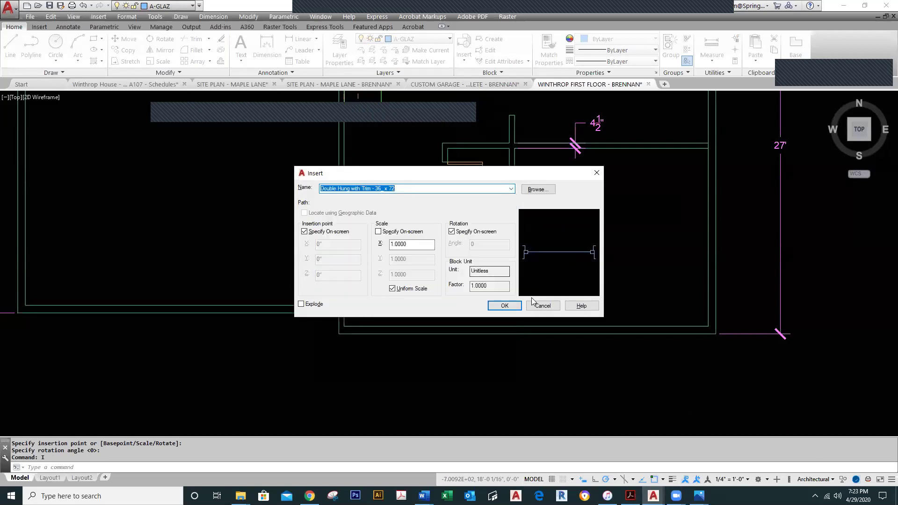
left_click(504, 307)
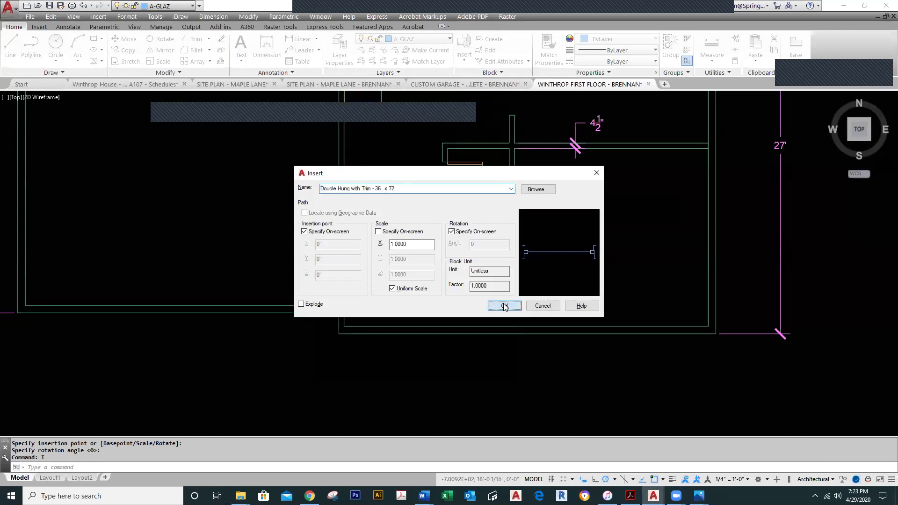
left_click(640, 326)
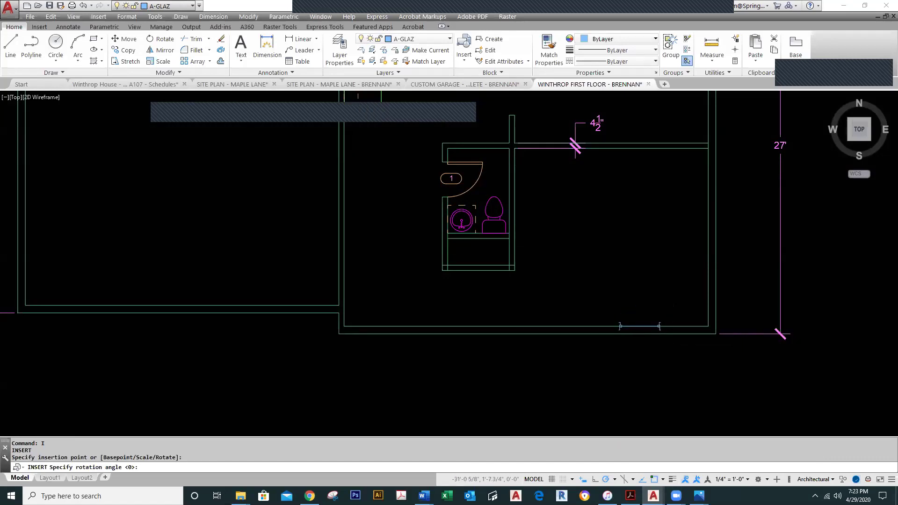
left_click(674, 326)
Draw a guide line 7'4" west from the outer southeast corner along the south wall, ending in a short vertical line going north
scroll(680, 343, "up", 2)
scroll(680, 343, "up", 2)
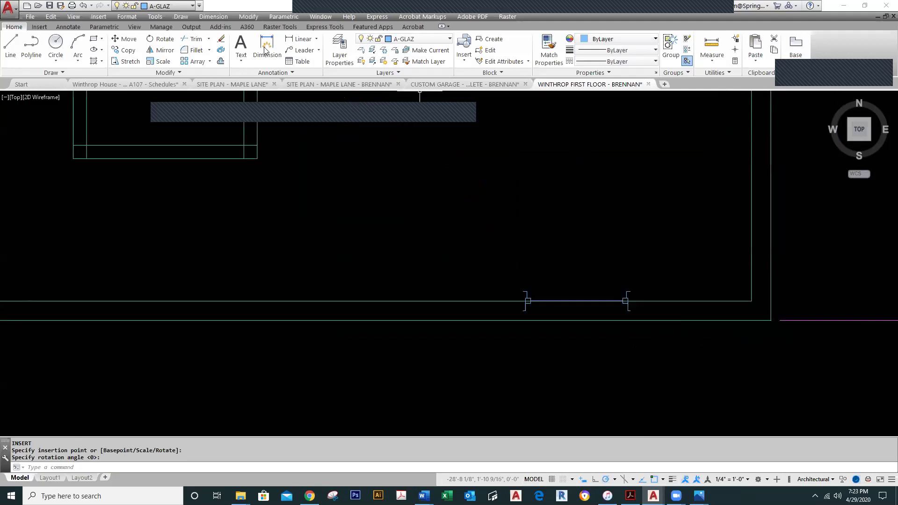
left_click(10, 44)
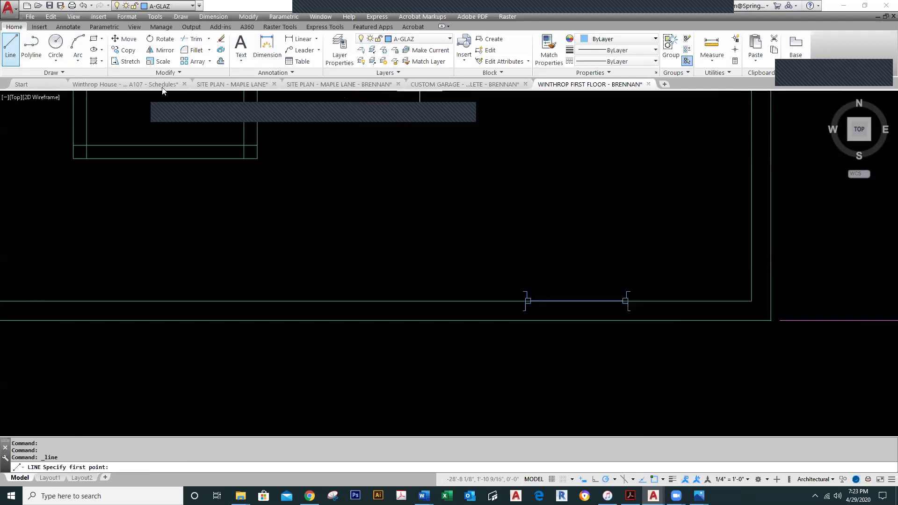
left_click(772, 320)
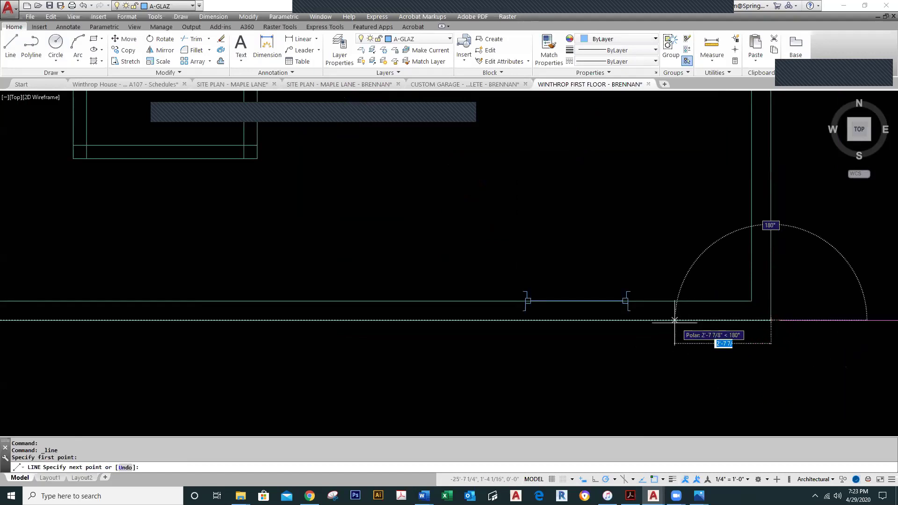
type("7'4")
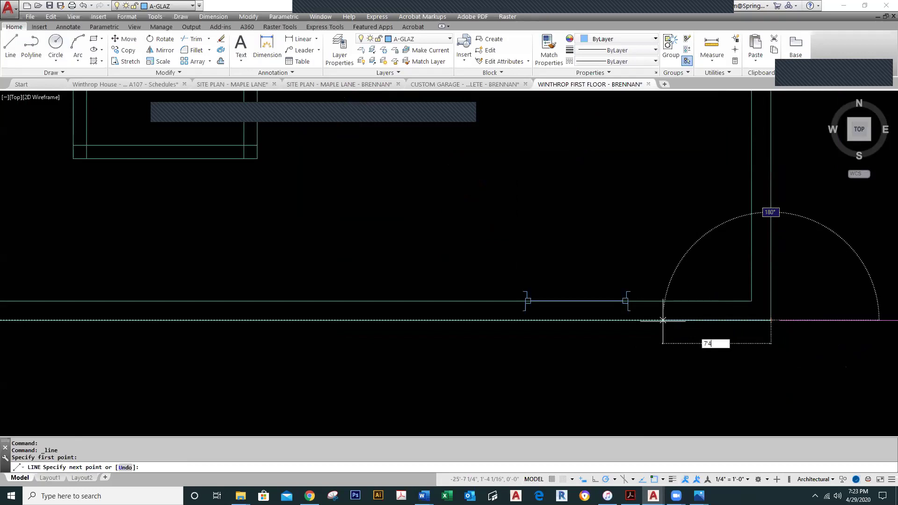
key("Return")
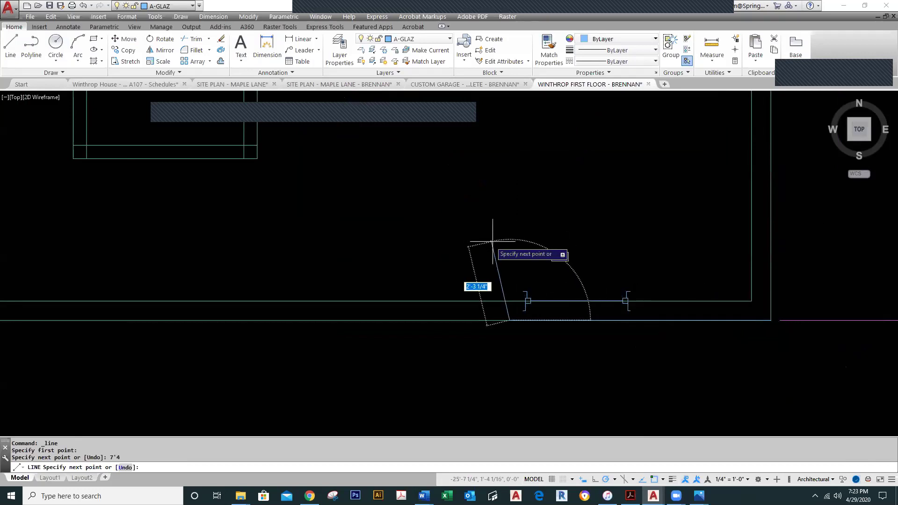
left_click(507, 246)
key("Escape")
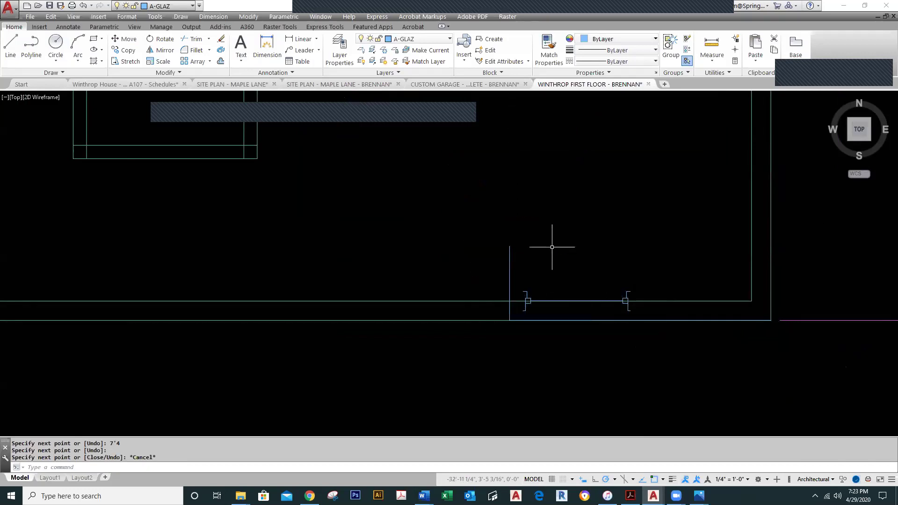
Move the window block west by its midpoint so it is centred on the vertical guide line
type("M")
key("Return")
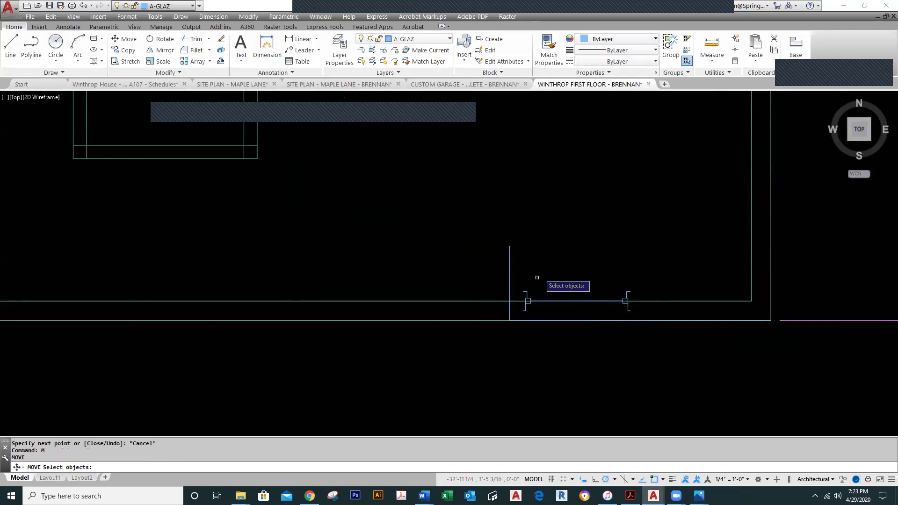
left_click(536, 301)
key("Return")
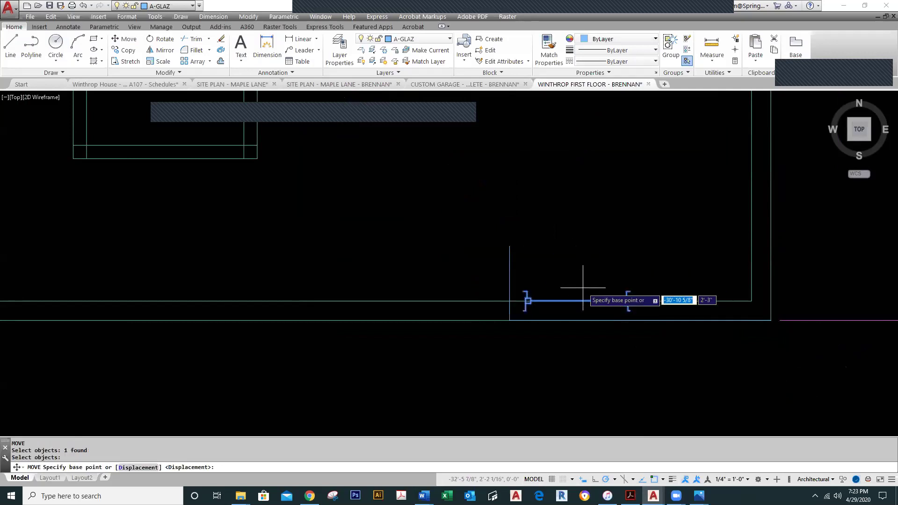
left_click(577, 301)
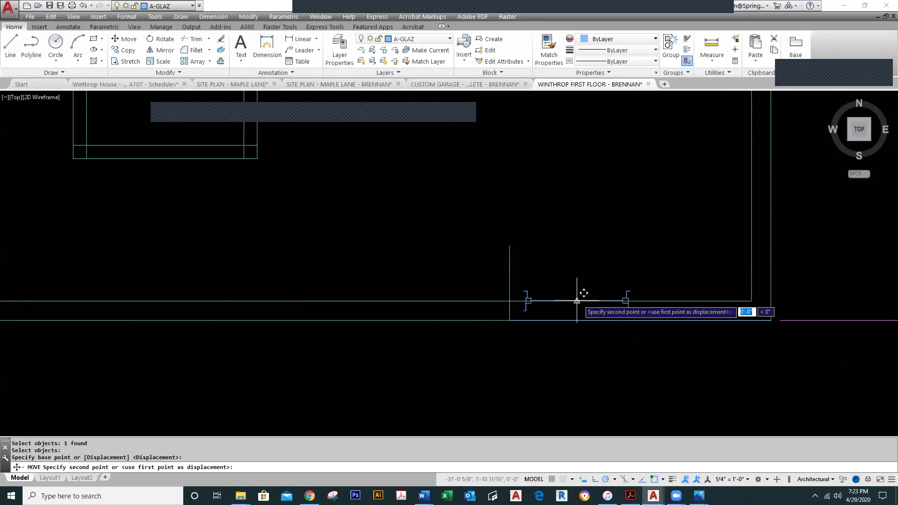
left_click(510, 301)
Move the window block south by the inner corner of its trim so it sits within the south wall's thickness
right_click(529, 274)
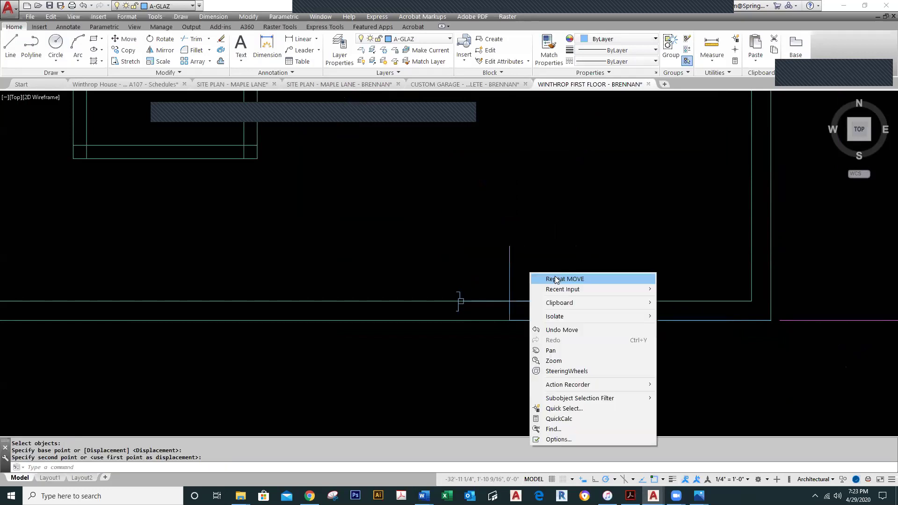
left_click(568, 279)
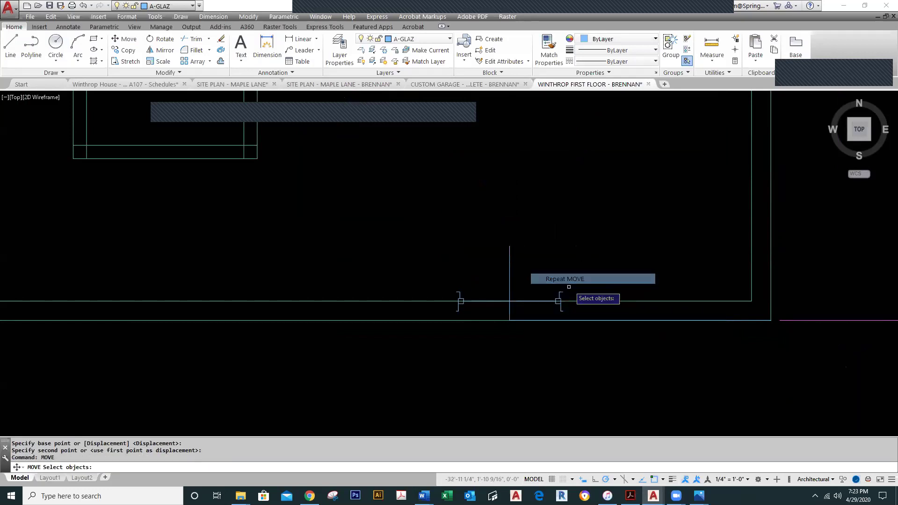
left_click(457, 295)
key("Return")
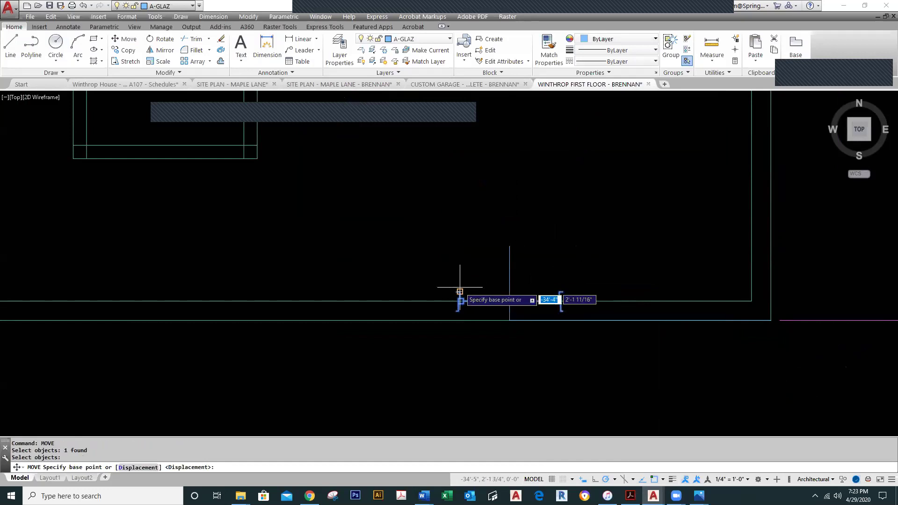
left_click(458, 300)
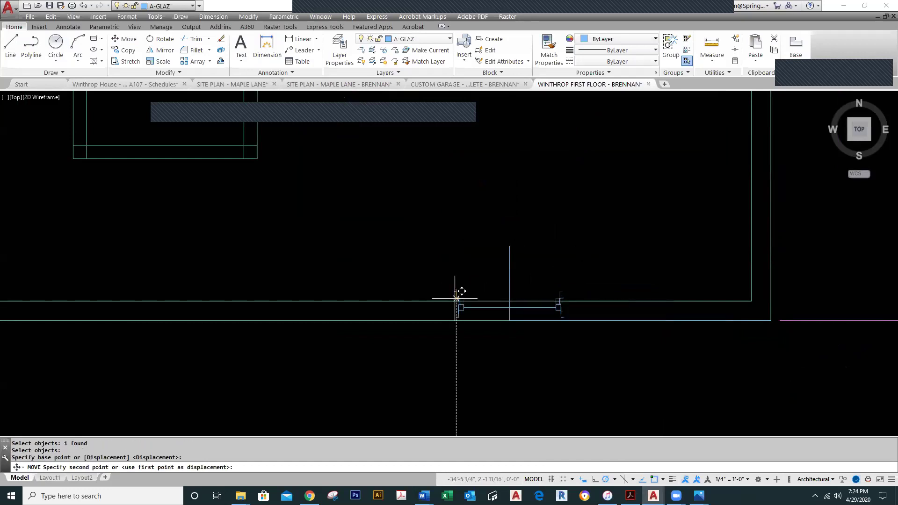
key("Escape")
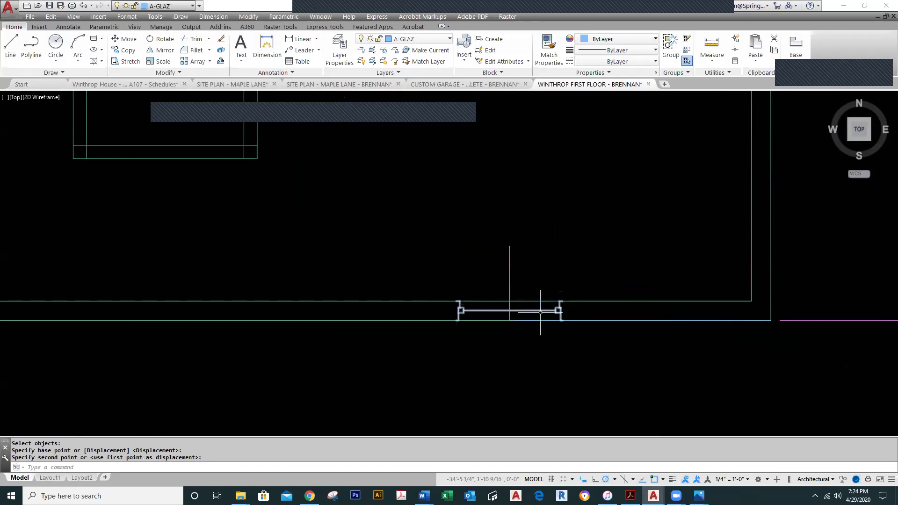
Erase the vertical guide line and the 7'4" guide line along the south wall
left_click(528, 261)
left_click(498, 289)
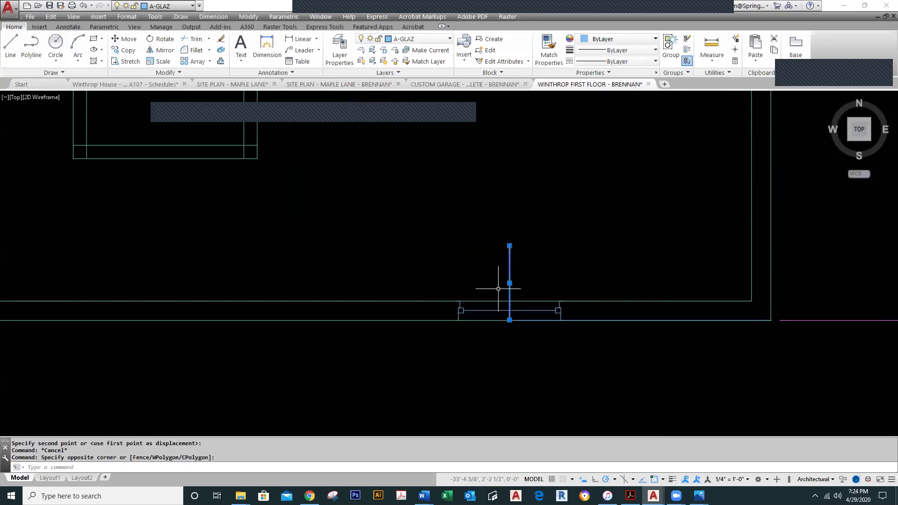
key("Delete")
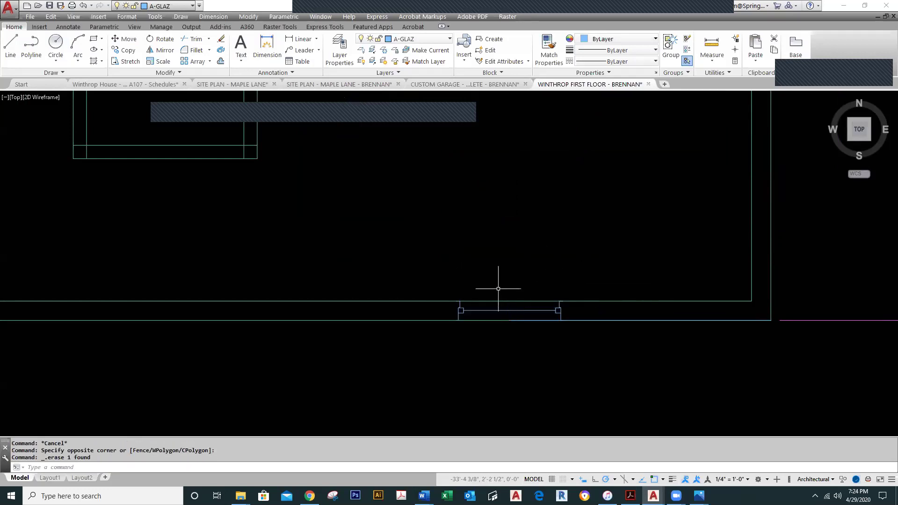
left_click(729, 321)
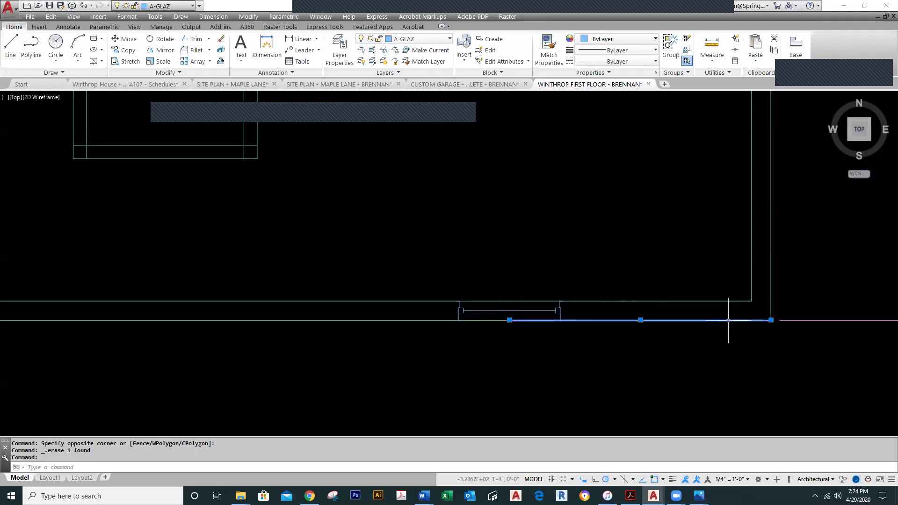
key("Delete")
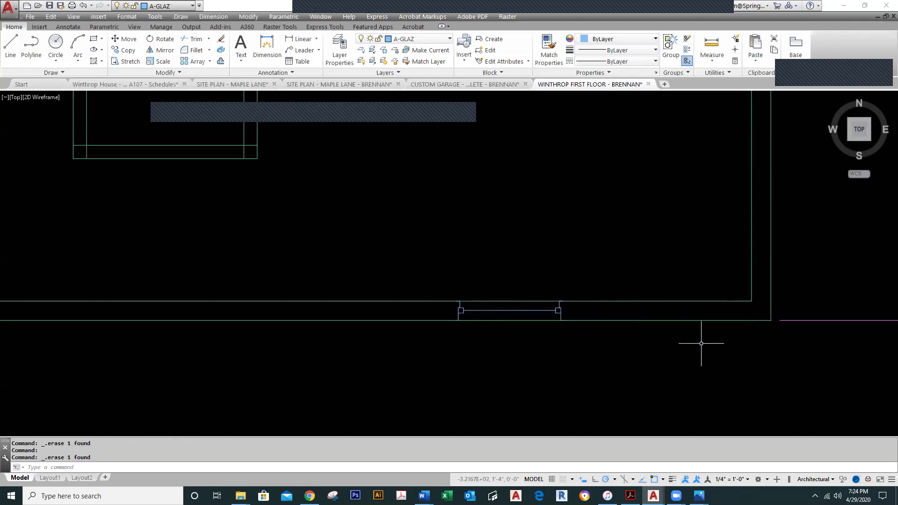
On layer A-ANNO-DIMS, add a linear dimension below the south wall from the window's centre to the outer southeast corner
scroll(701, 344, "down", 4)
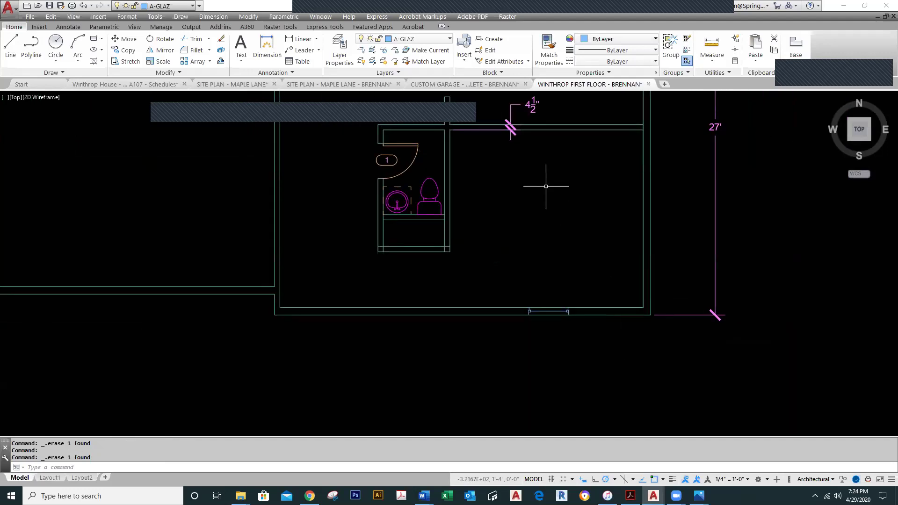
left_click(434, 39)
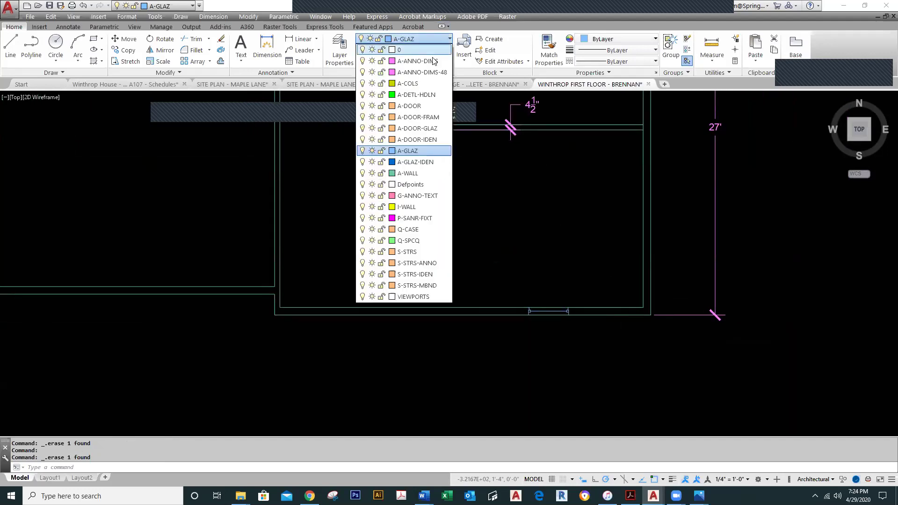
left_click(434, 61)
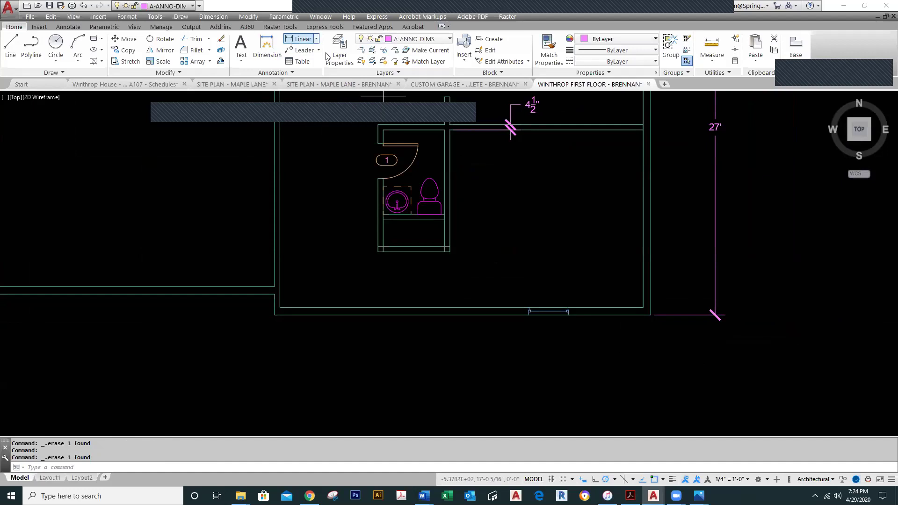
left_click(302, 39)
left_click(547, 310)
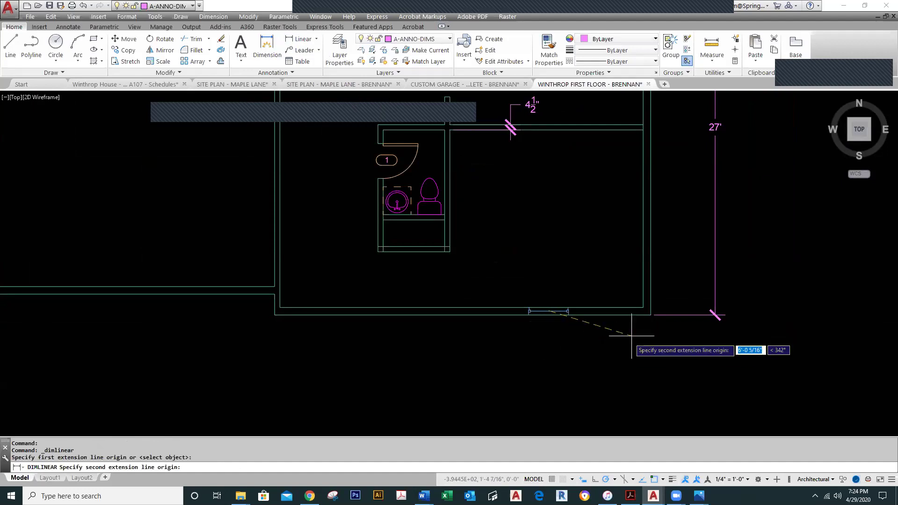
left_click(651, 315)
left_click(640, 344)
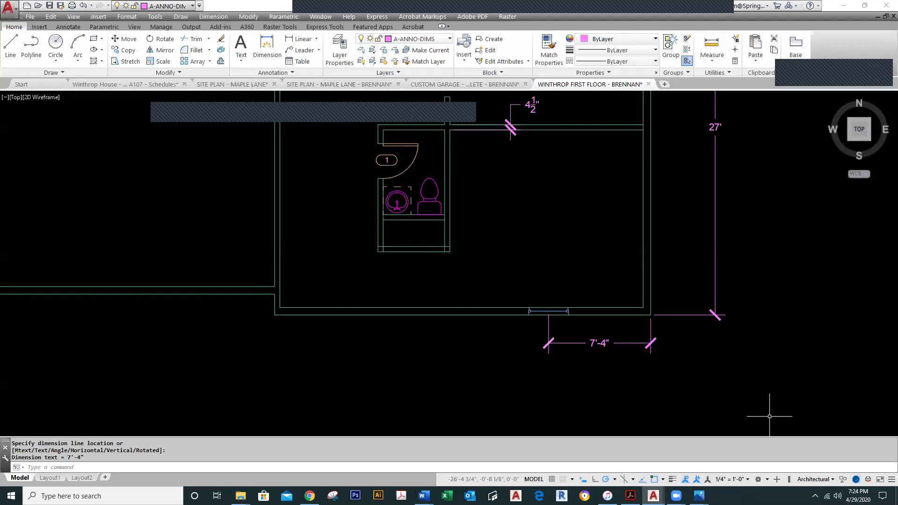
Review the whole floor plan, including the kitchen, the north exterior door, the bathroom and the south wall window
scroll(770, 301, "down", 1)
middle_click(773, 305)
middle_click(772, 305)
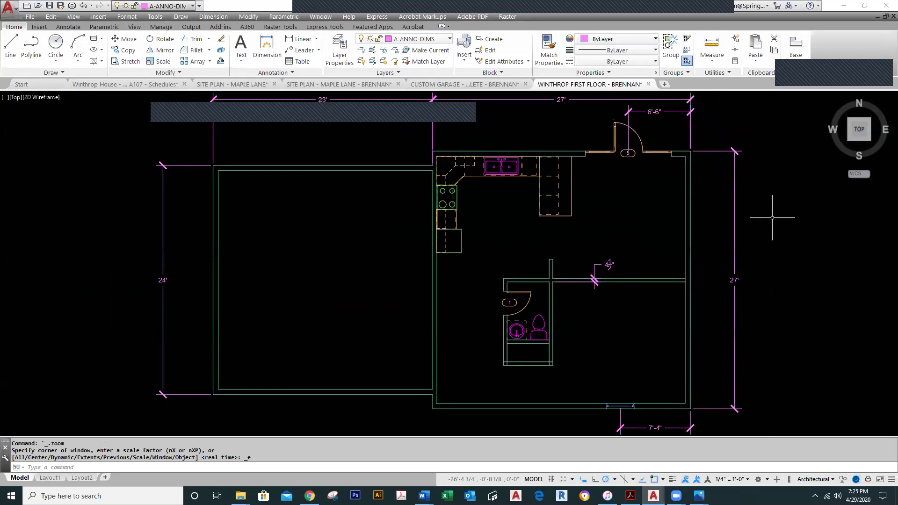
scroll(639, 159, "up", 4)
scroll(638, 168, "down", 2)
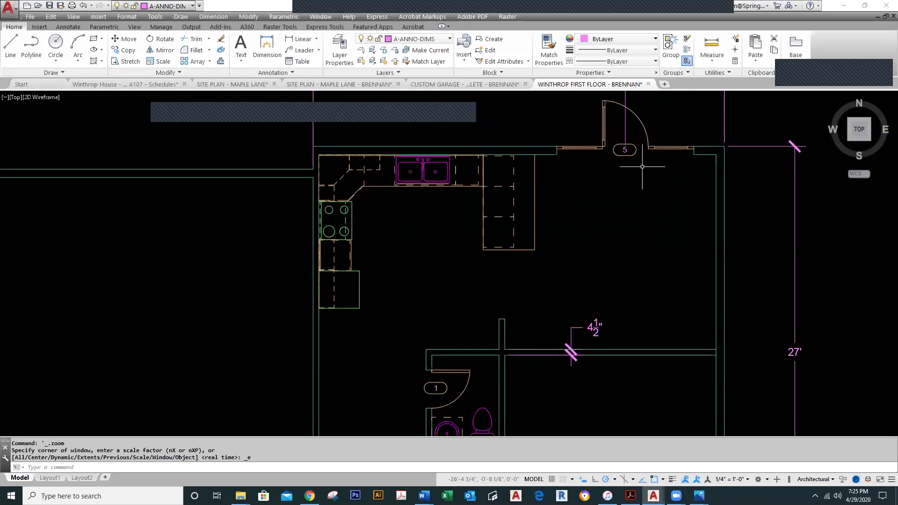
scroll(641, 175, "down", 2)
scroll(643, 179, "up", 1)
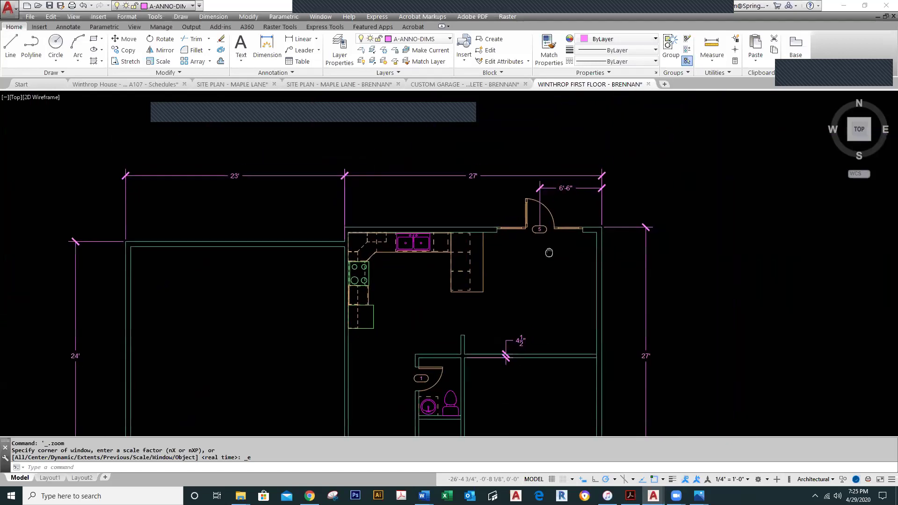
scroll(543, 222, "up", 3)
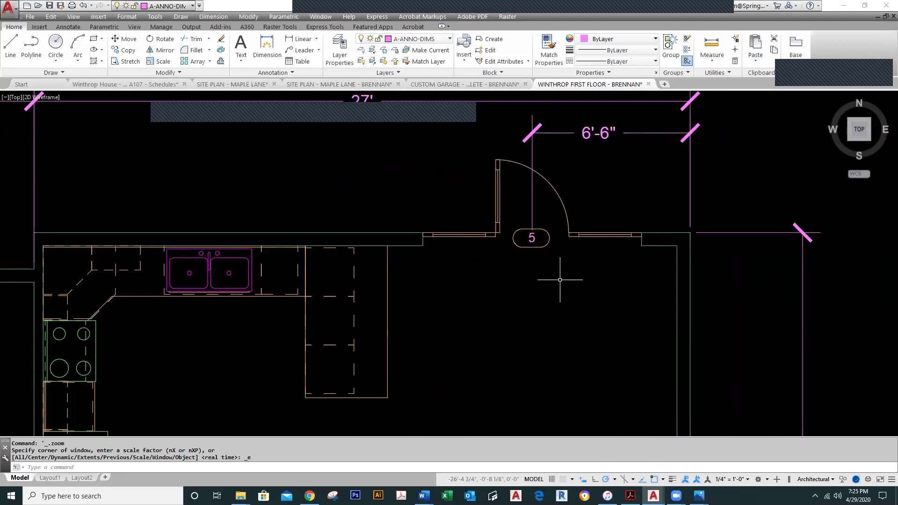
scroll(560, 280, "down", 3)
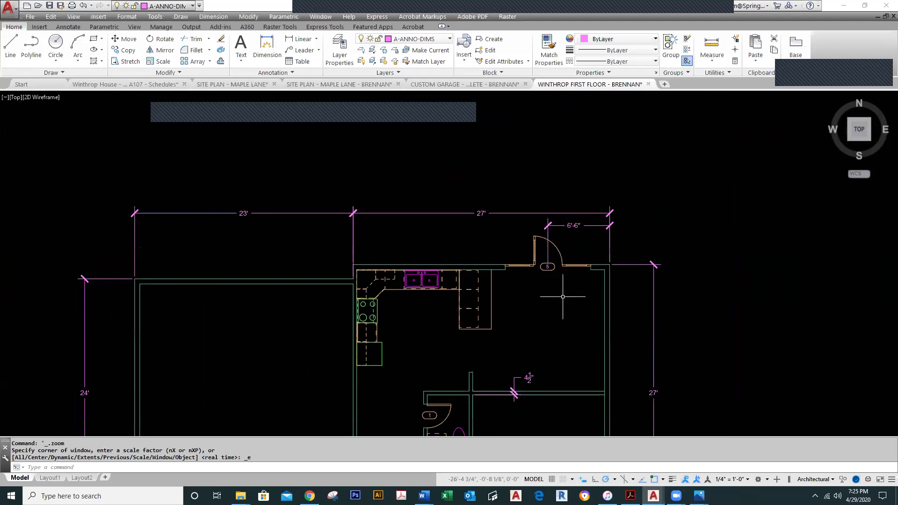
scroll(568, 300, "down", 4)
middle_click_drag(522, 390, 528, 301)
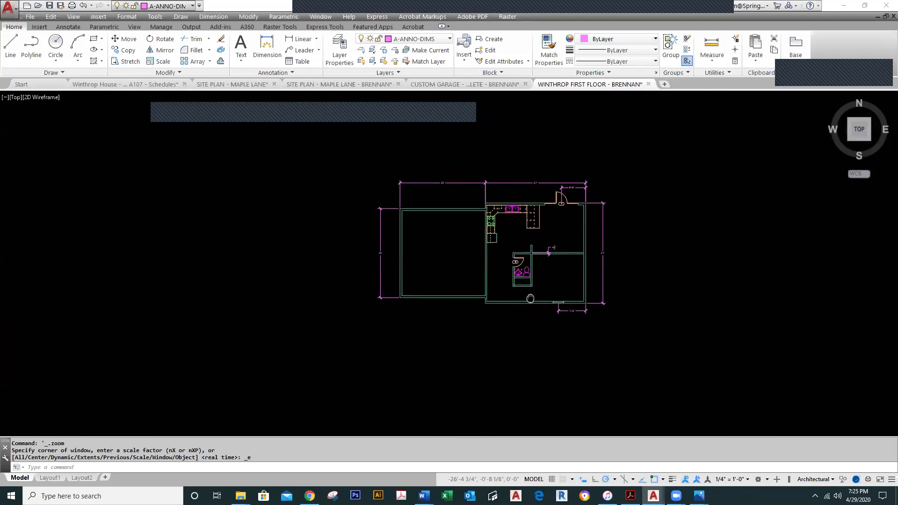
scroll(496, 294, "up", 2)
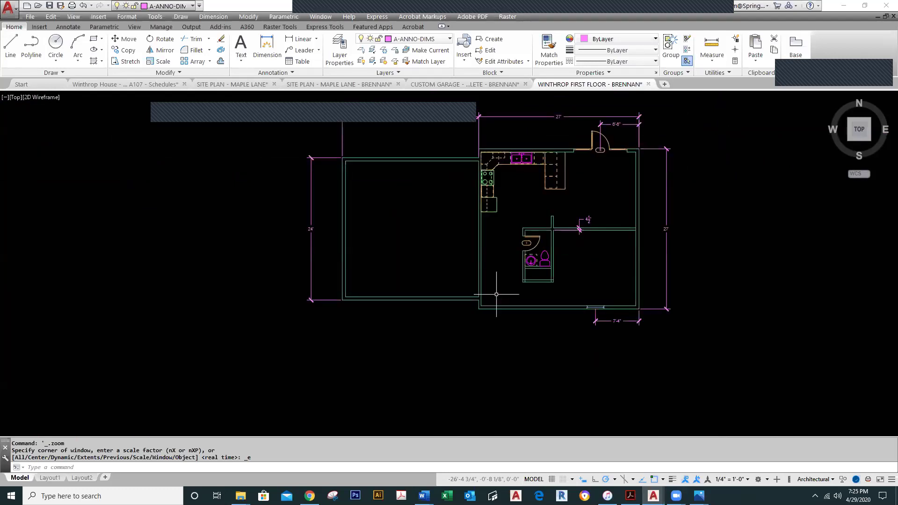
scroll(496, 295, "up", 2)
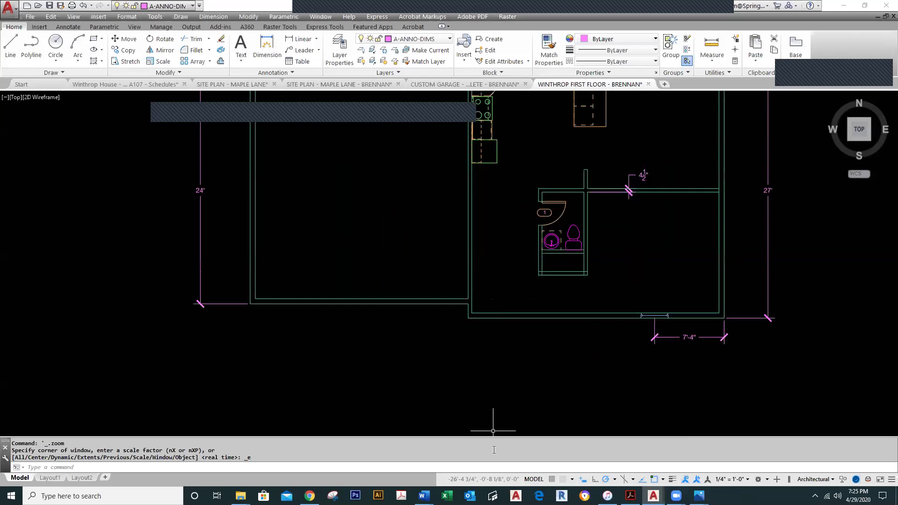
left_click(473, 84)
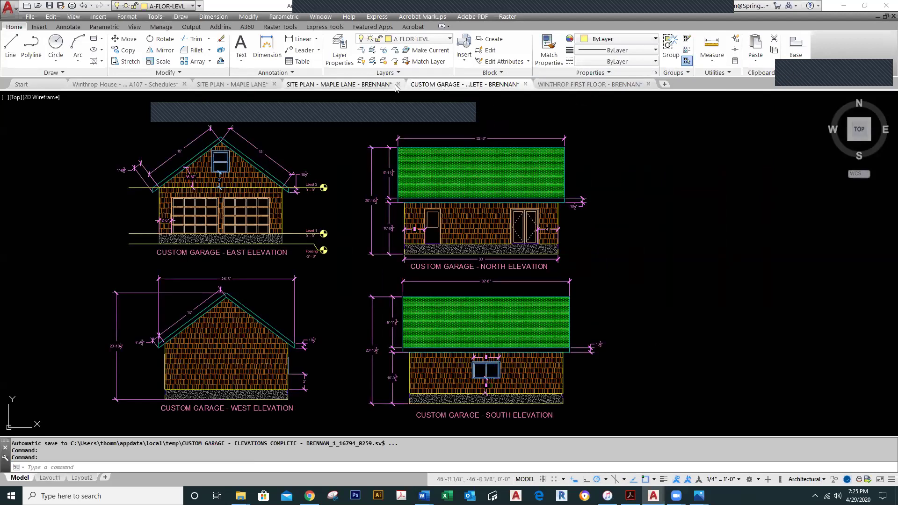
left_click(361, 86)
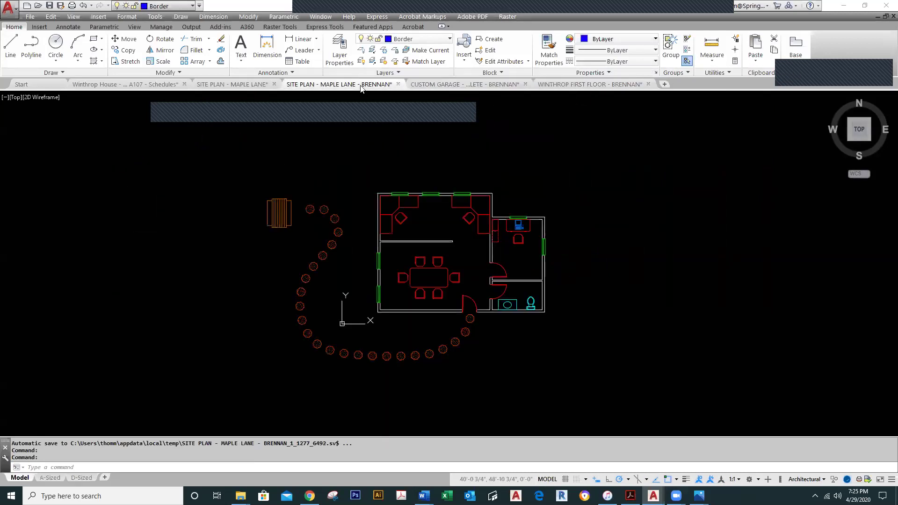
left_click(615, 89)
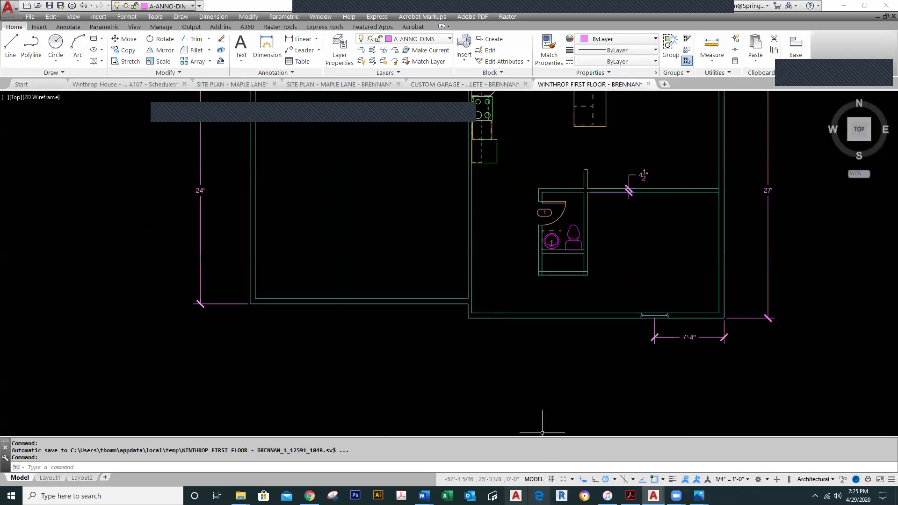
Check the south entry door's position on the master floor plan PDF and its type in the door schedule, then return to the first floor drawing
left_click(309, 495)
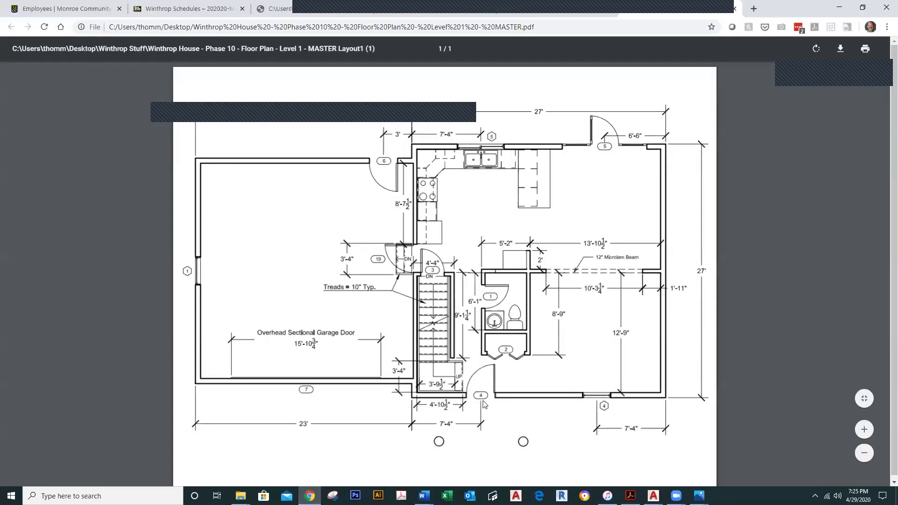
left_click(409, 14)
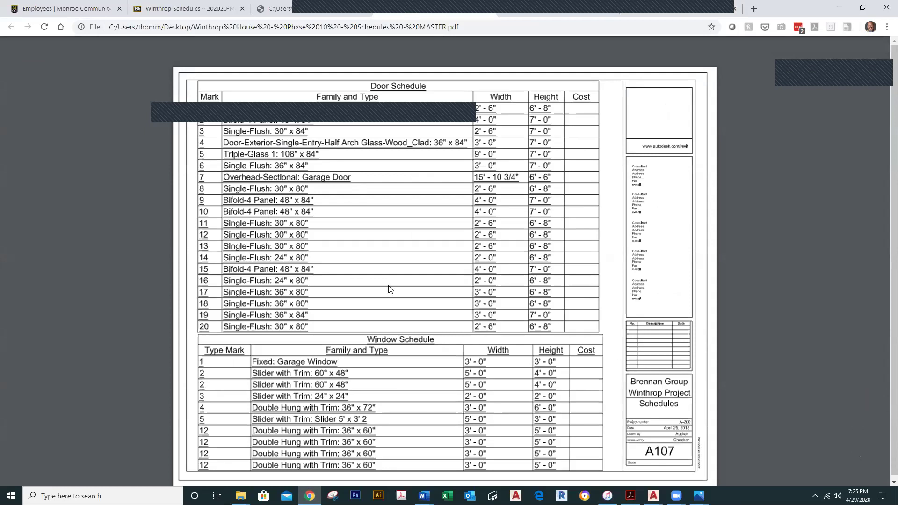
mouse_move(654, 496)
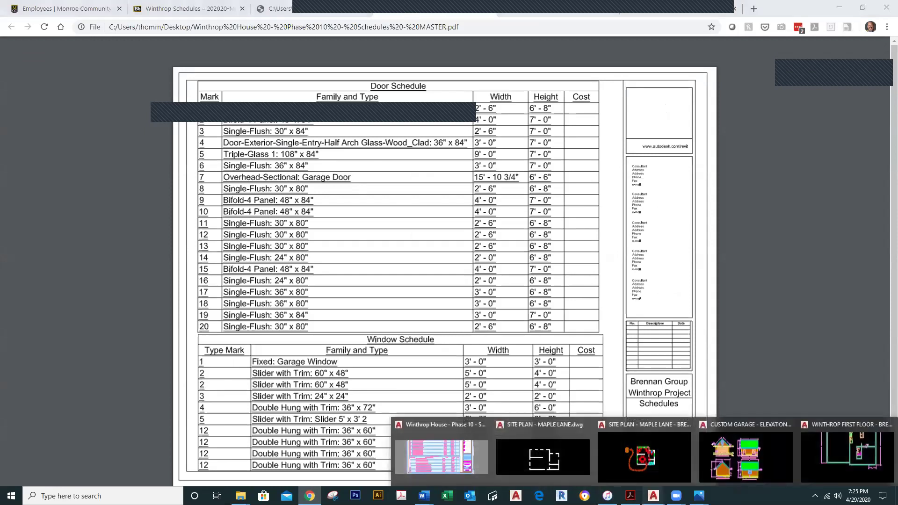
left_click(844, 457)
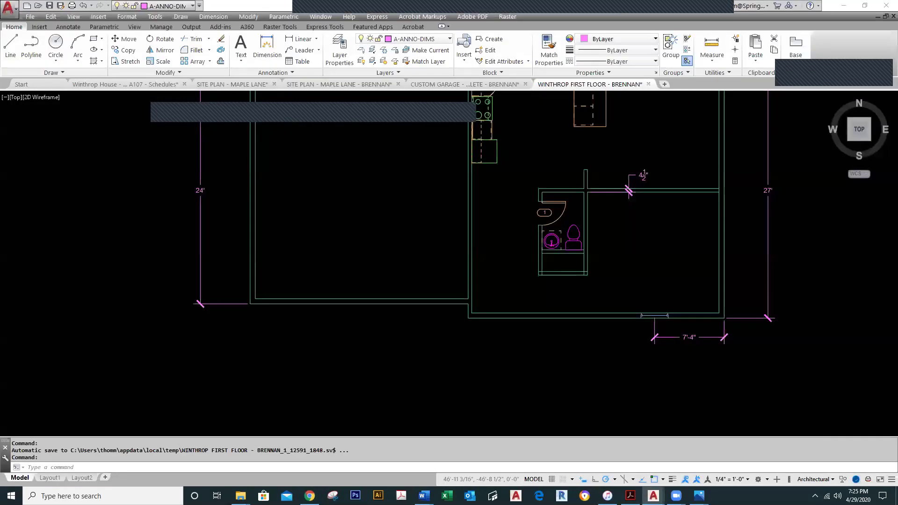
Make A-DOOR the current layer and choose the Door-Exterior-Single-Entry-Half Arch Glass-Wood_Clad - 36_ x 84 block for insertion at scale 1
left_click(450, 39)
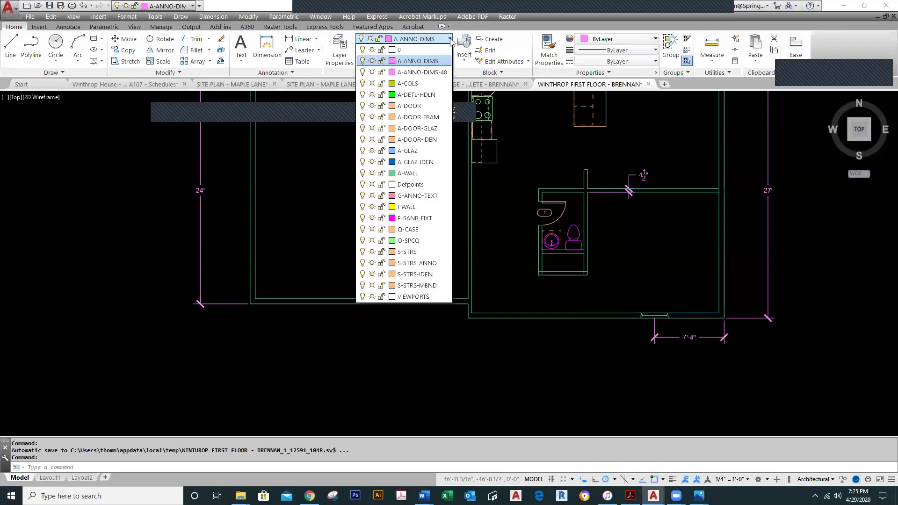
left_click(425, 106)
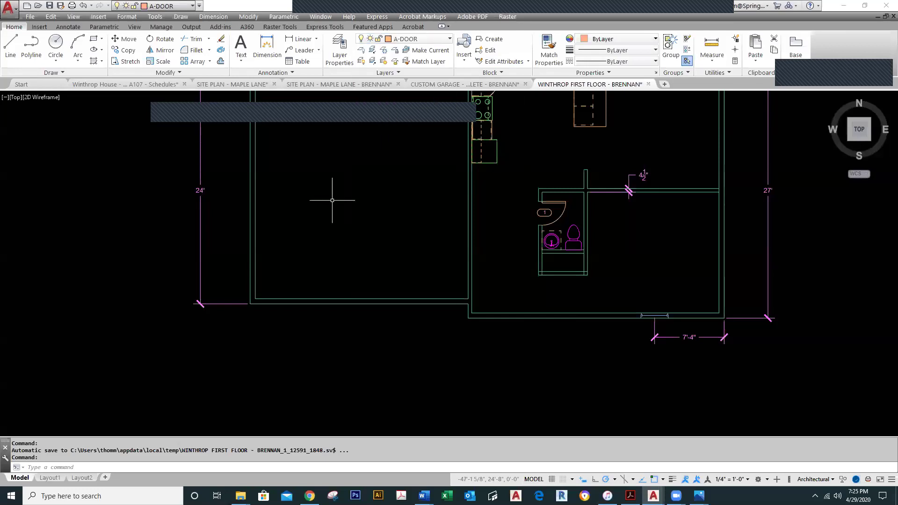
type("i")
key("Return")
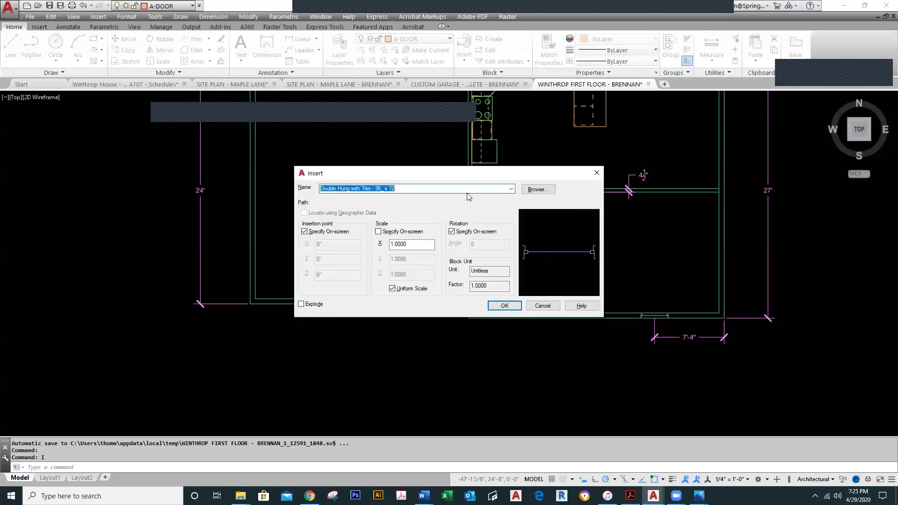
left_click(512, 189)
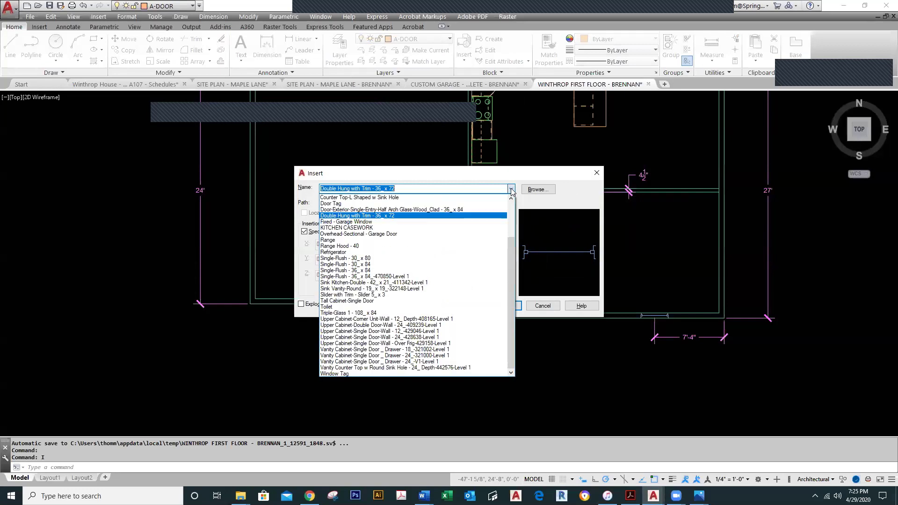
left_click(382, 210)
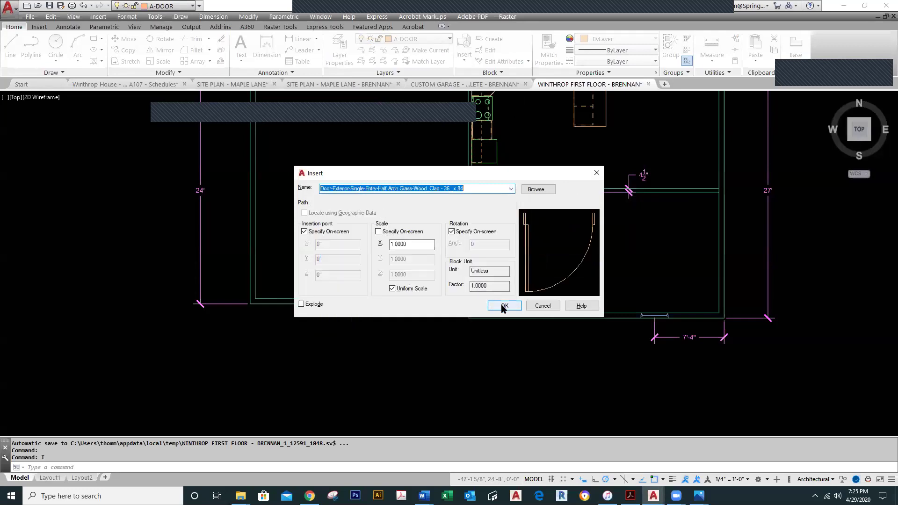
left_click(504, 306)
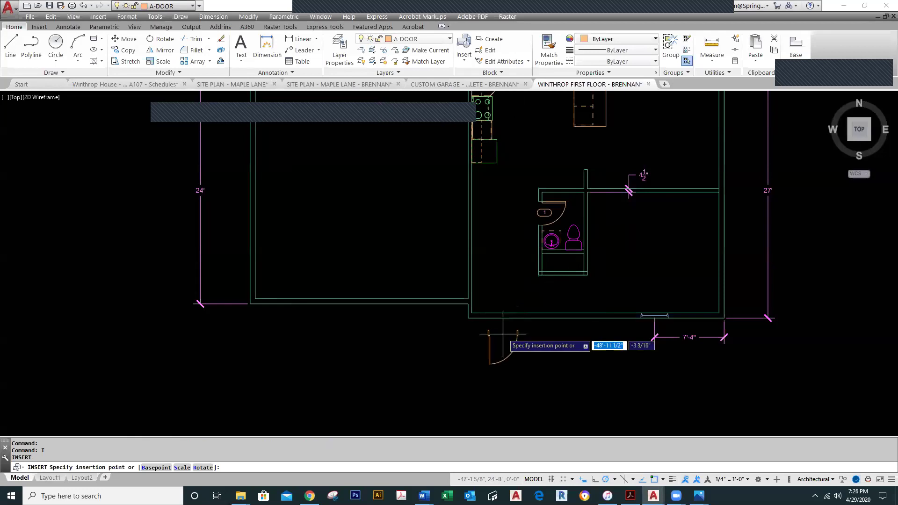
Place the door block on the south wall 7'4" east of the house's outer southwest corner, rotated so it swings into the house
scroll(504, 336, "up", 5)
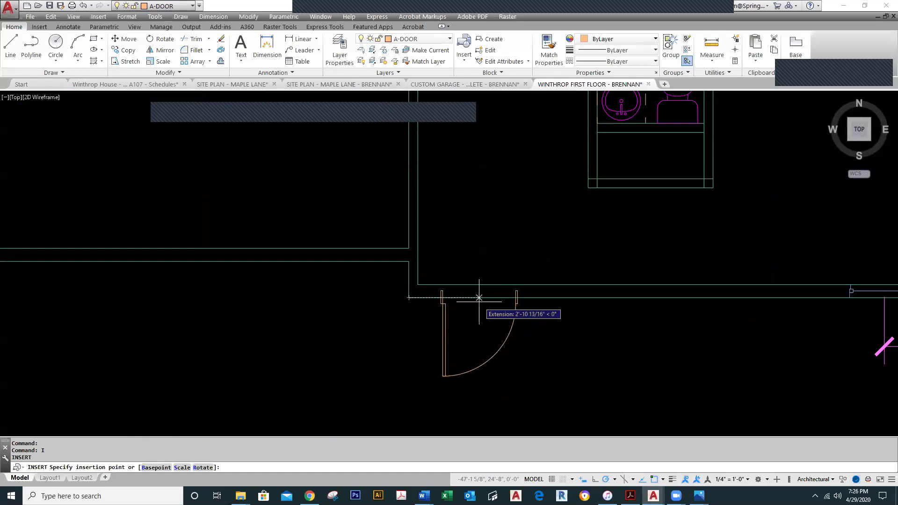
type("7")
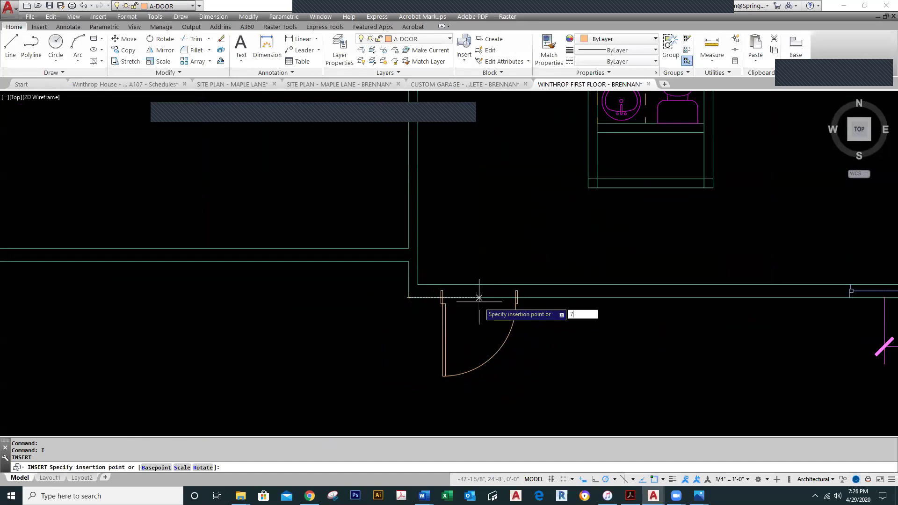
type("'4")
key("Return")
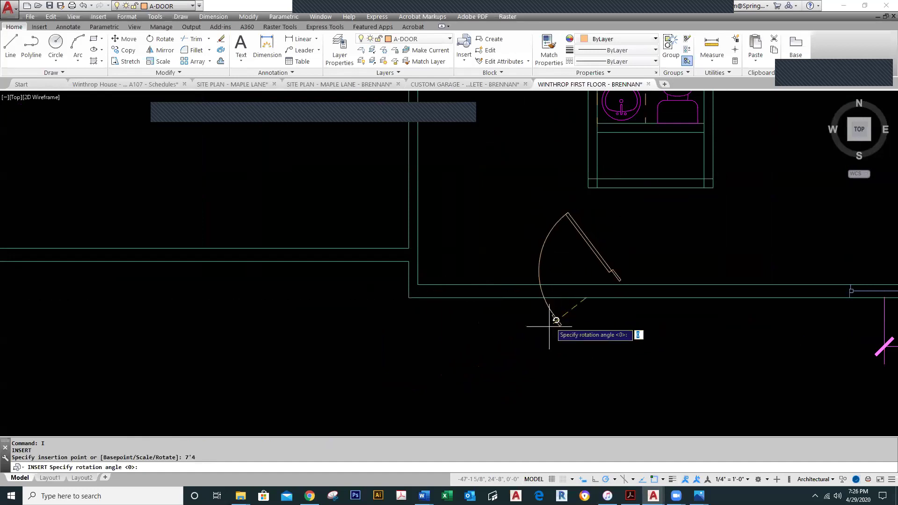
left_click(547, 298)
Move the entry door north by the outer corner of its trim to the outer wall line so it sits within the south wall's thickness
scroll(622, 311, "up", 2)
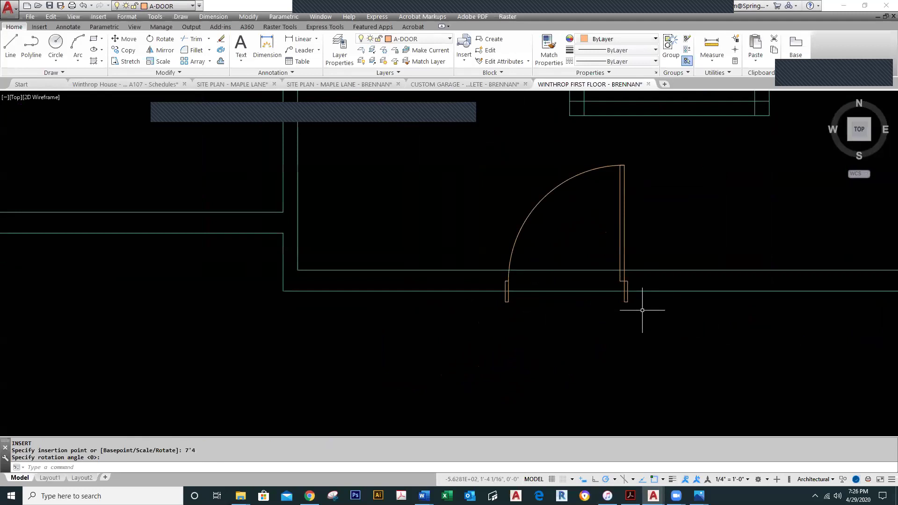
type("m")
key("Return")
left_click(625, 298)
key("Return")
left_click(627, 301)
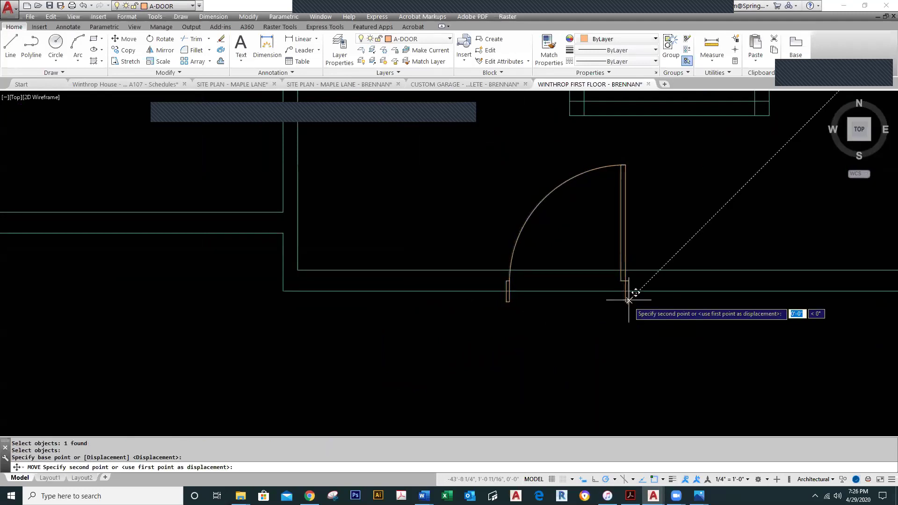
left_click(628, 292)
scroll(626, 354, "down", 2)
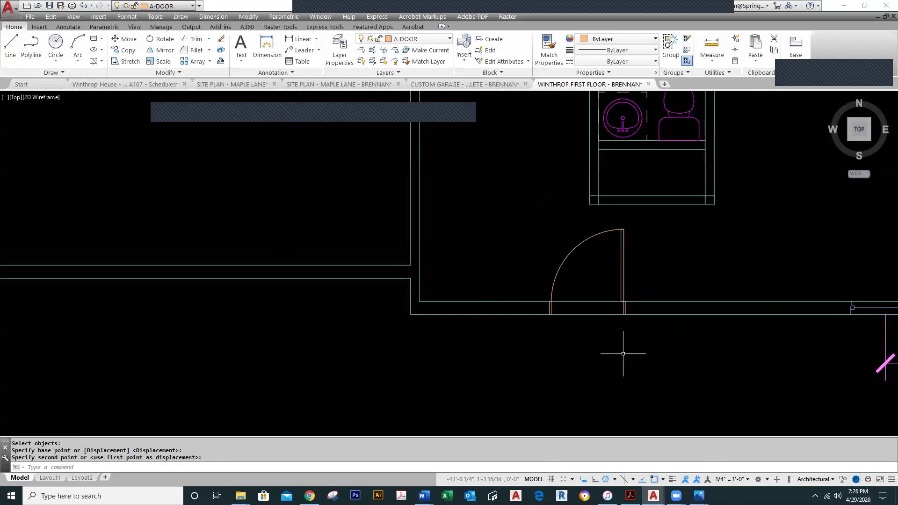
Make A-ANNO-DIMS the current layer for dimensioning the south entry door
middle_click_drag(623, 354, 565, 353)
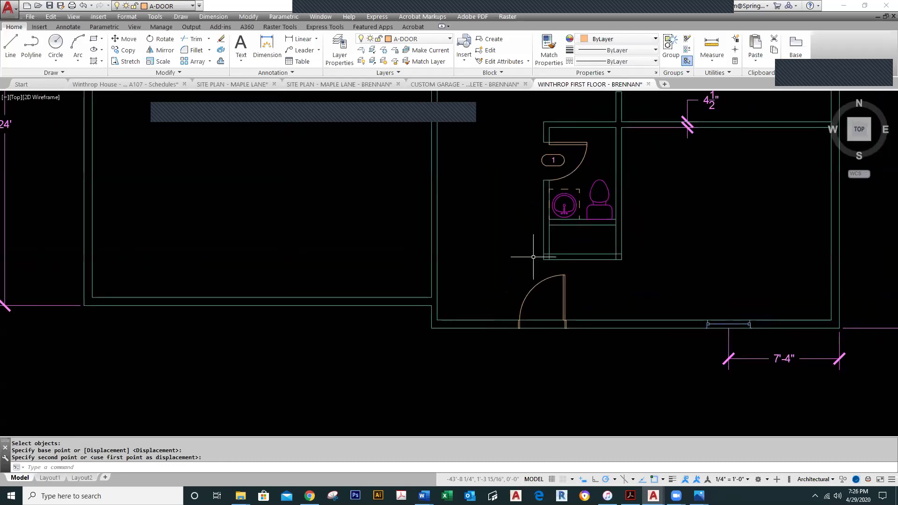
left_click(447, 40)
left_click(439, 62)
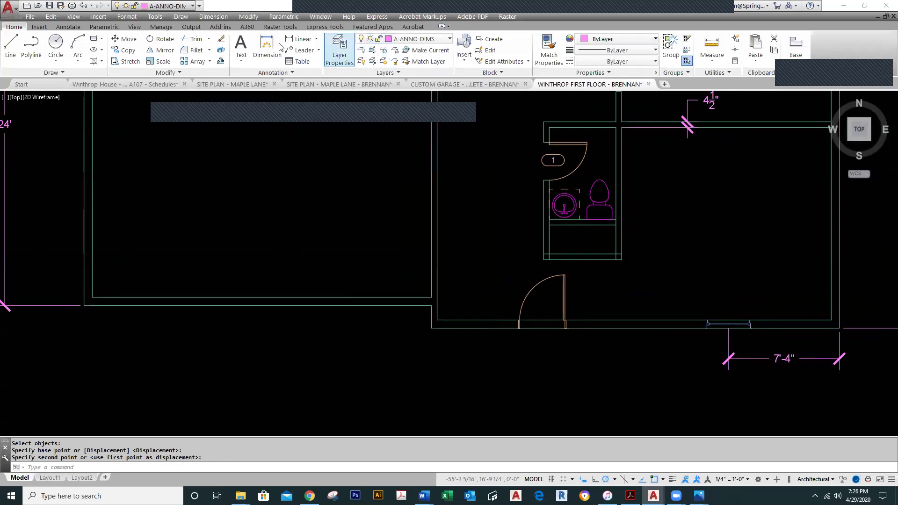
left_click(301, 39)
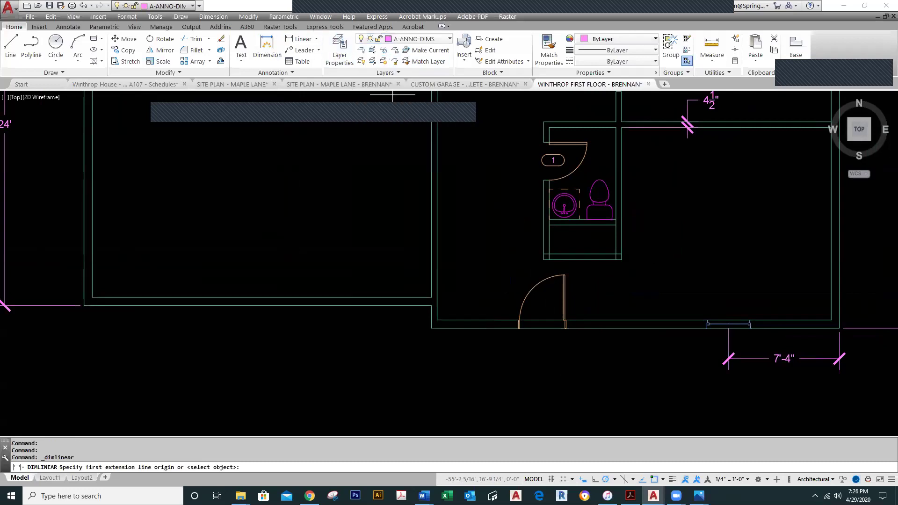
left_click(432, 328)
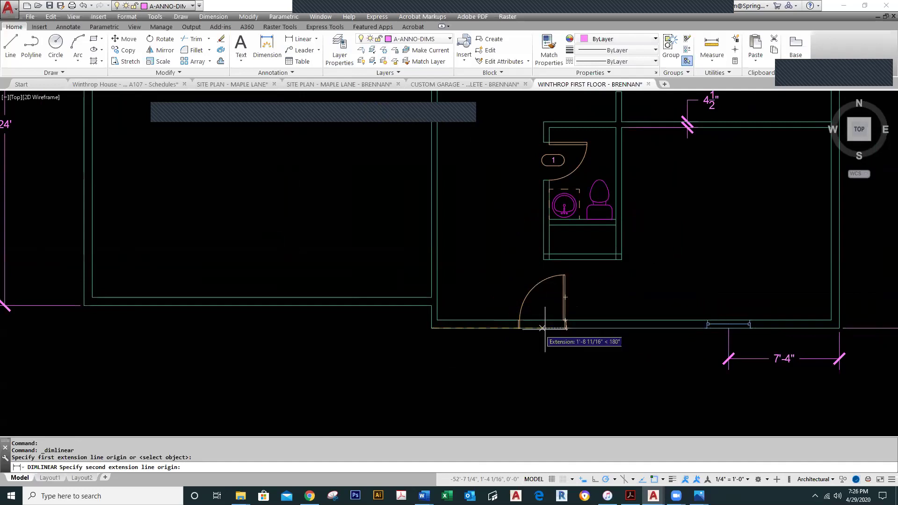
key("Escape")
Draw a vertical guide line from the entry door's insertion point to below the south wall
left_click(564, 294)
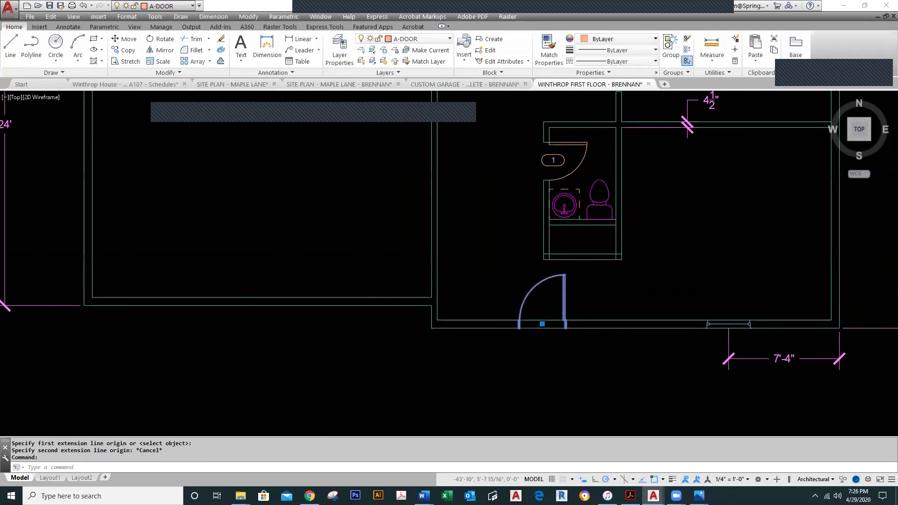
left_click(10, 51)
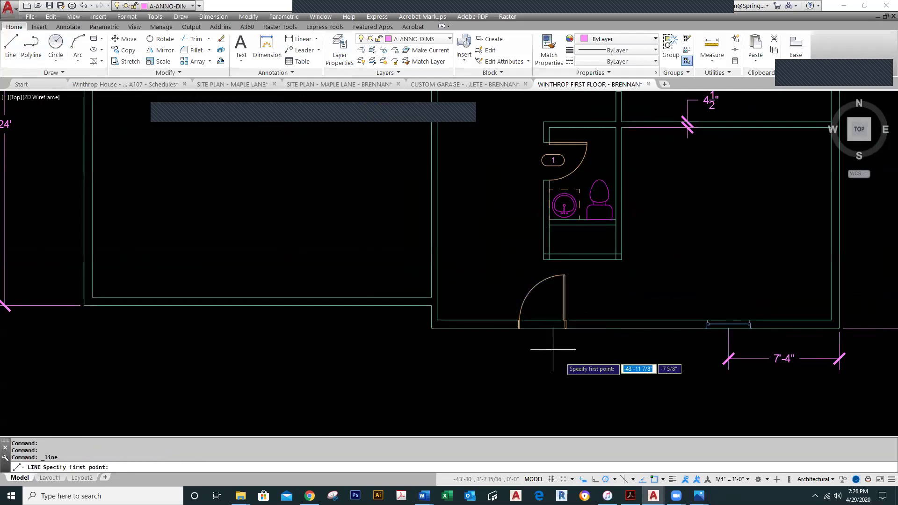
right_click(548, 315, "shift")
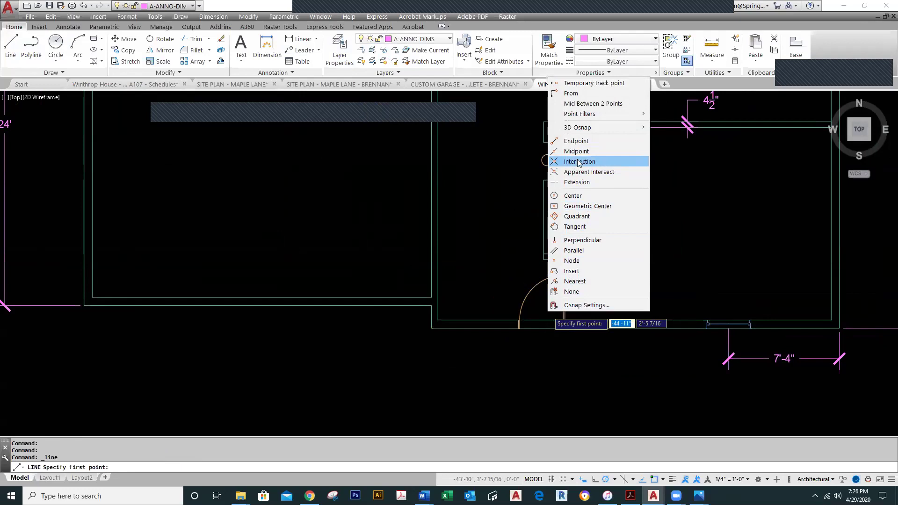
left_click(578, 272)
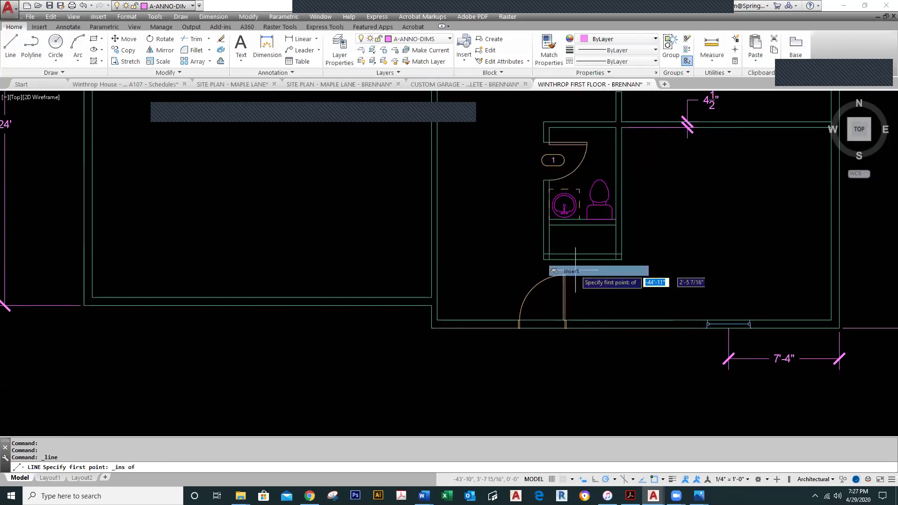
left_click(561, 334)
left_click(543, 368)
key("Escape")
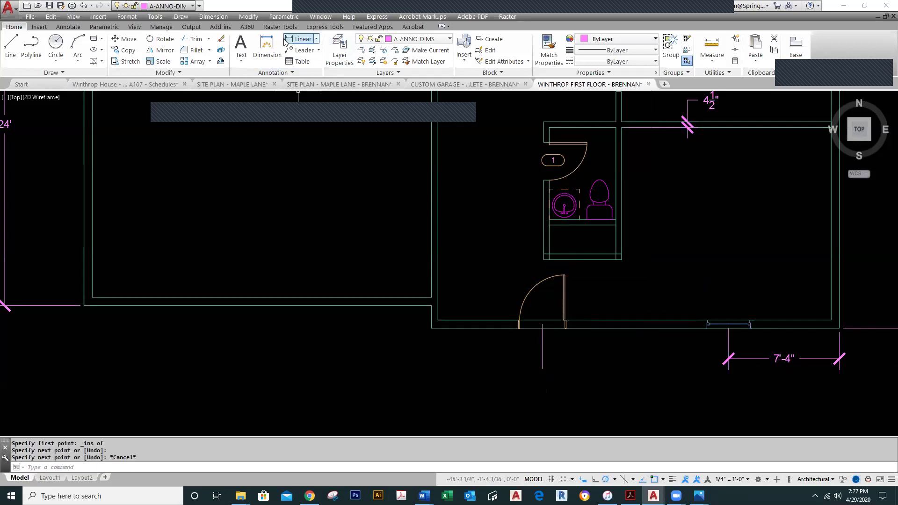
Add a linear dimension below the south wall from the house's outer southwest corner to the entry door's centre guide line
left_click(297, 41)
left_click(431, 328)
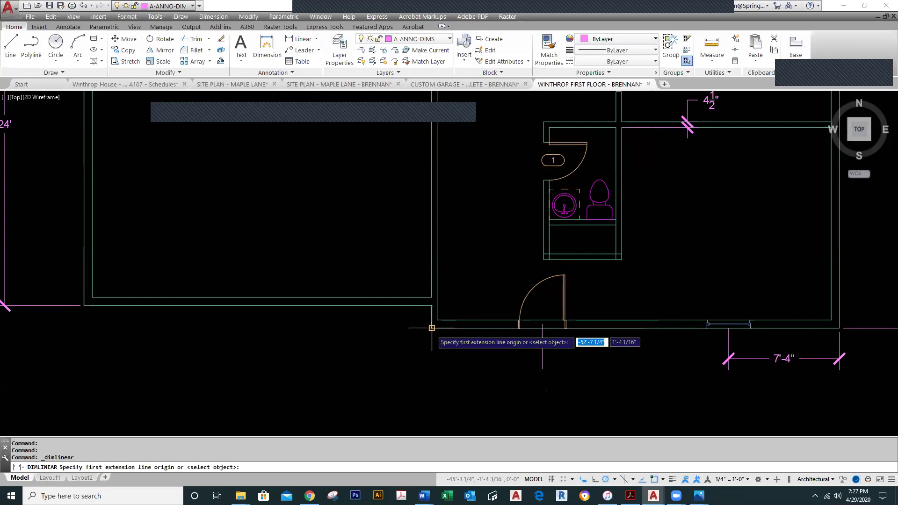
left_click(543, 329)
left_click(538, 352)
Draw a vertical guide line from the insertion point of north door 5 down into the room
scroll(655, 327, "down", 5)
scroll(553, 257, "up", 4)
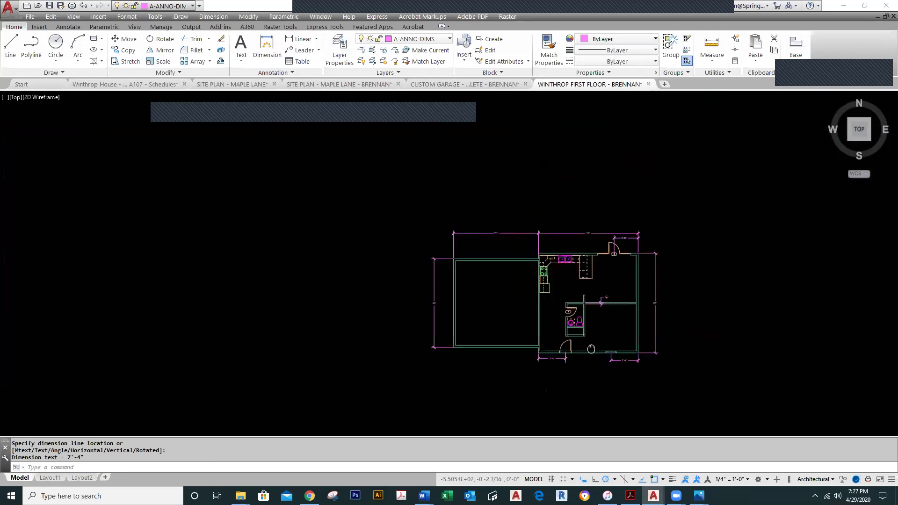
scroll(553, 257, "up", 4)
left_click(544, 278)
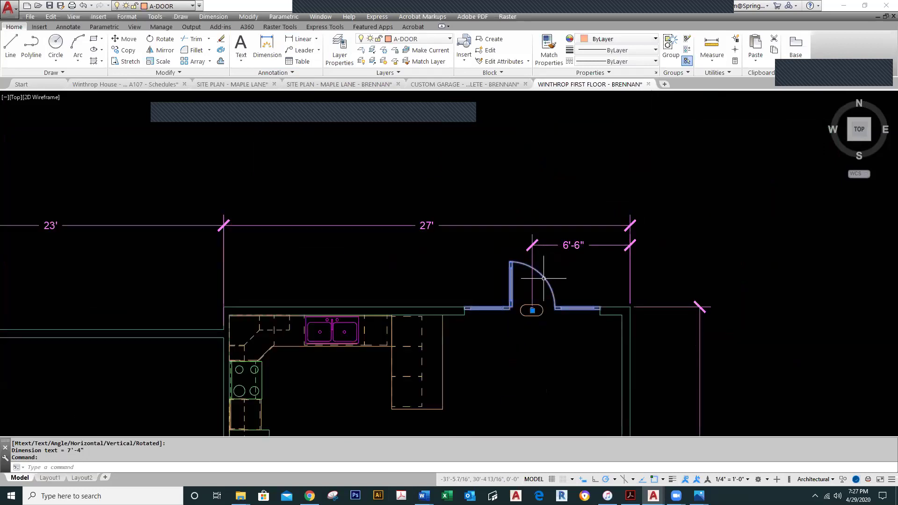
scroll(552, 324, "up", 3)
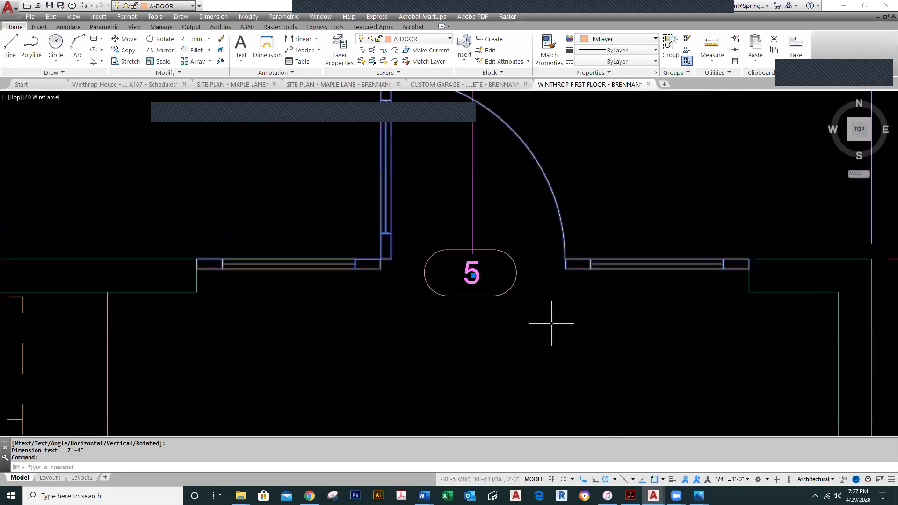
key("Escape")
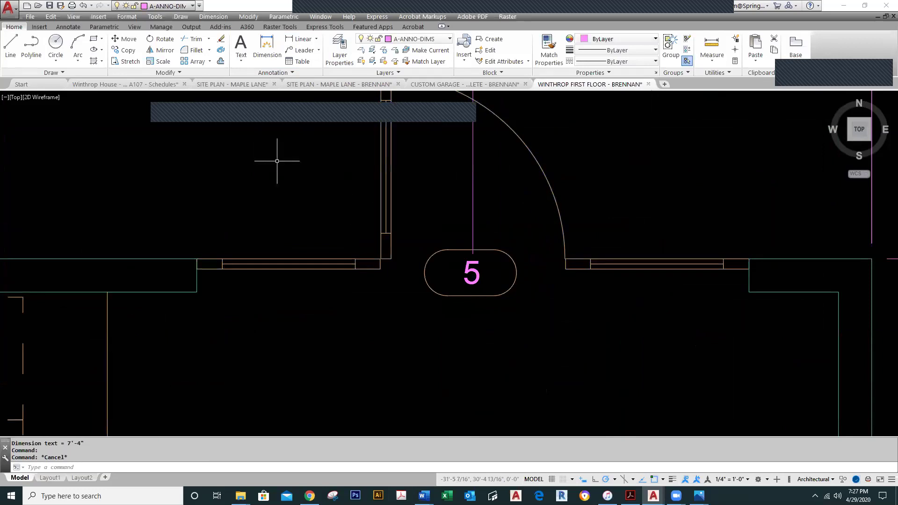
left_click(10, 45)
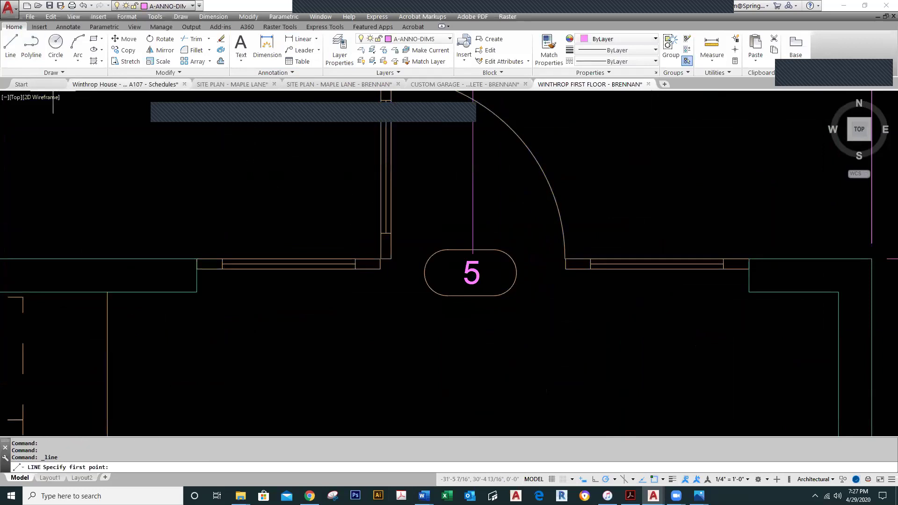
right_click(583, 151, "shift")
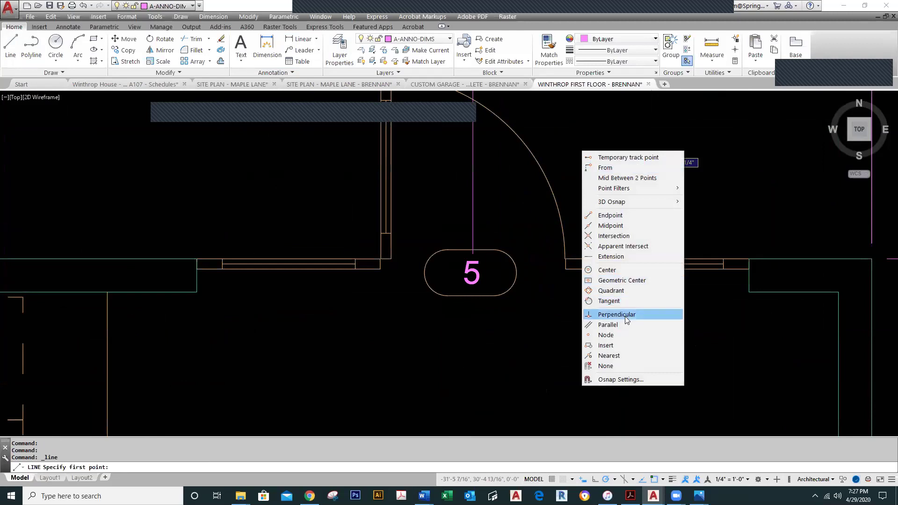
left_click(609, 346)
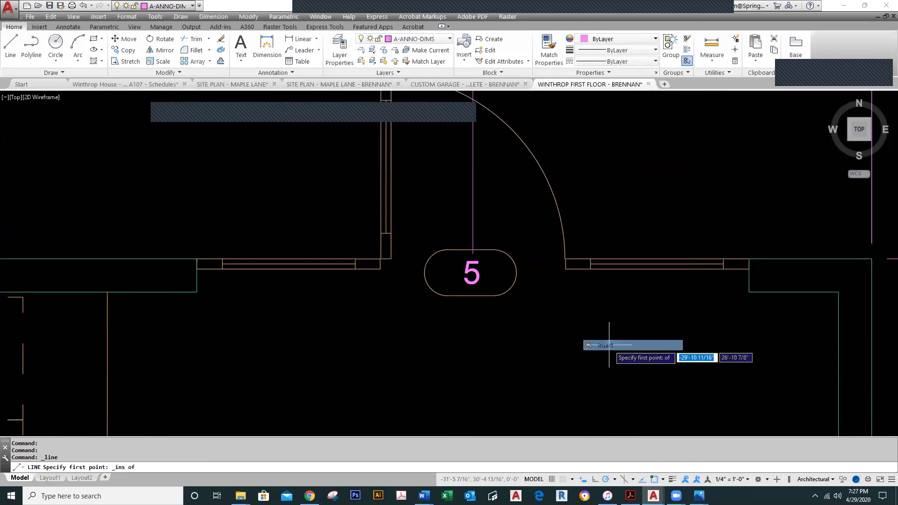
left_click(472, 277)
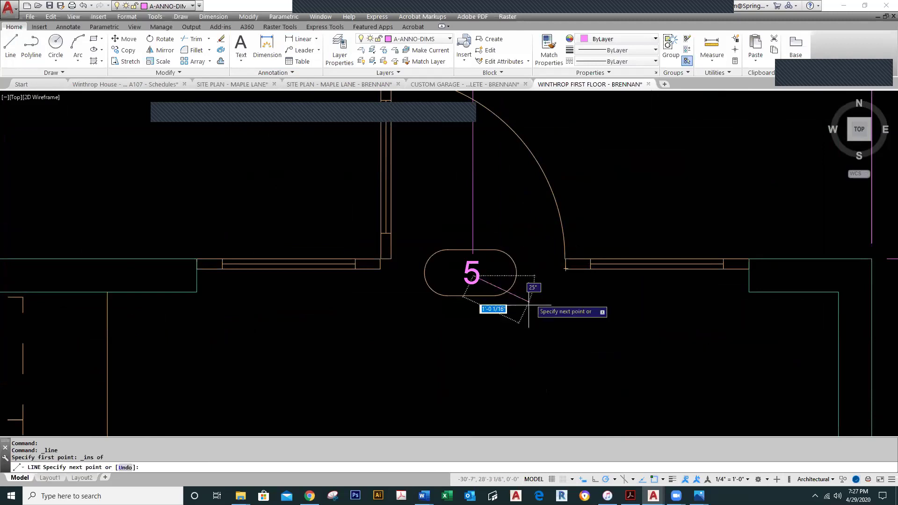
left_click(469, 358)
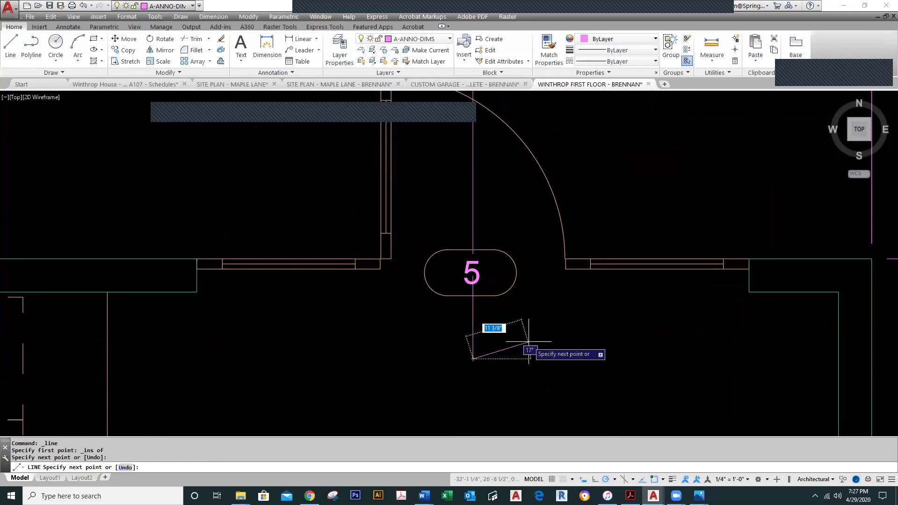
key("Escape")
scroll(521, 322, "down", 4)
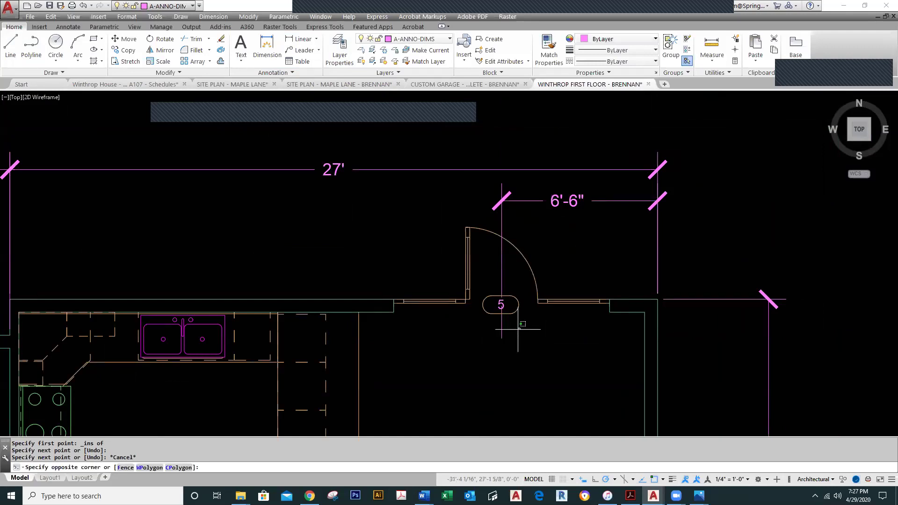
Erase the guide line just drawn below door tag 5
left_click(518, 321)
left_click(477, 349)
key("Delete")
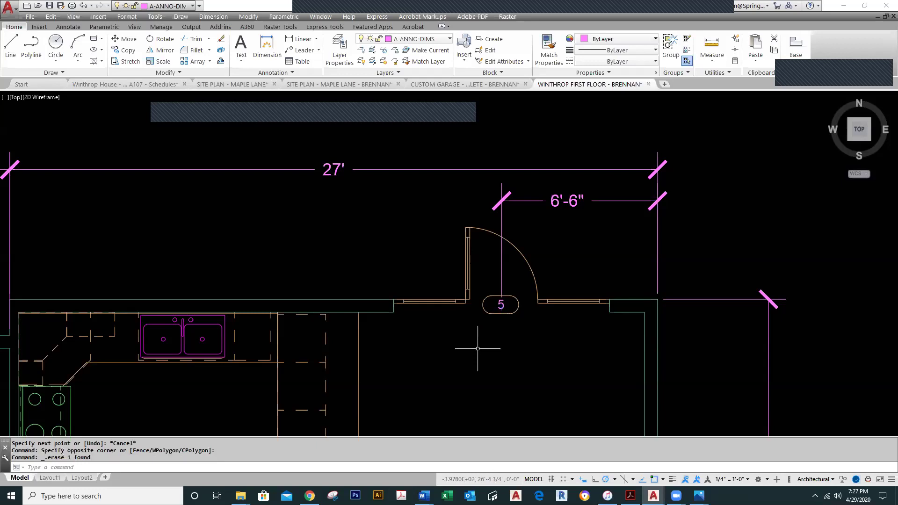
Redraw the vertical centre guide line, snapping to door 5's insertion point and ending inside the room south of its tag
left_click(535, 286)
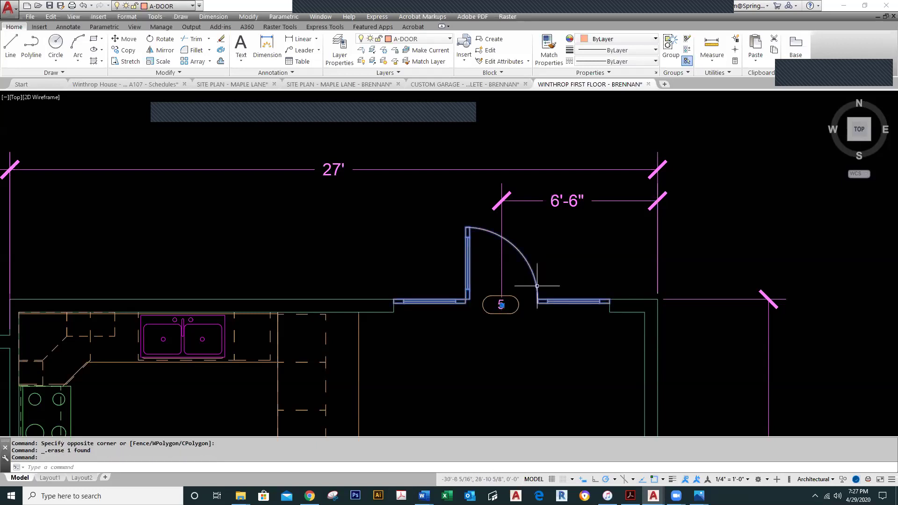
key("Escape")
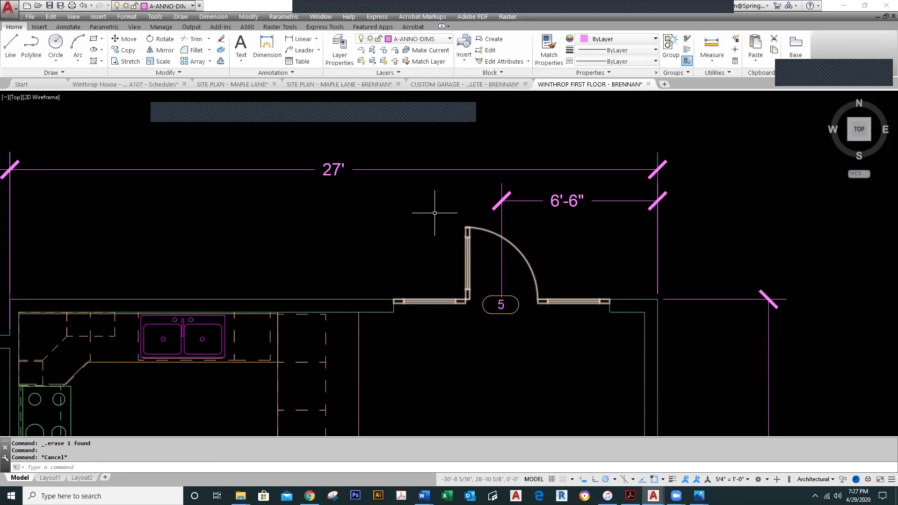
left_click(13, 46)
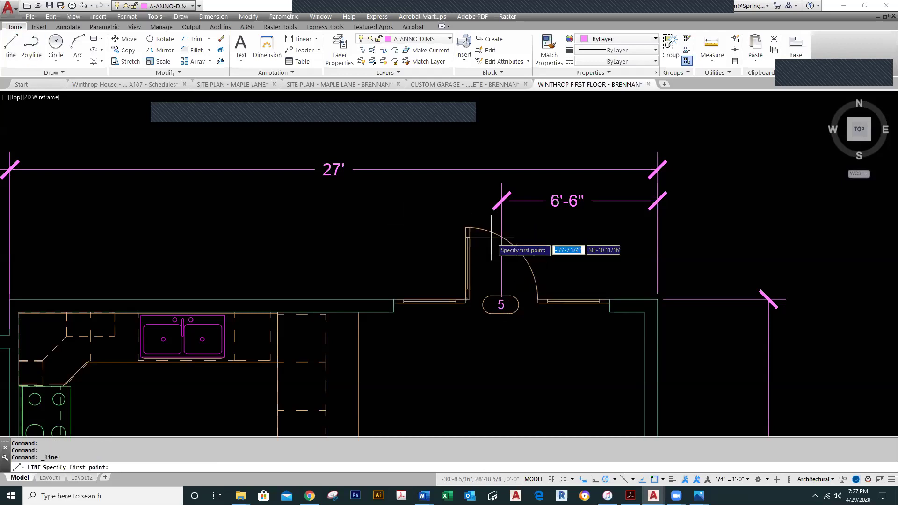
right_click(545, 242, "shift")
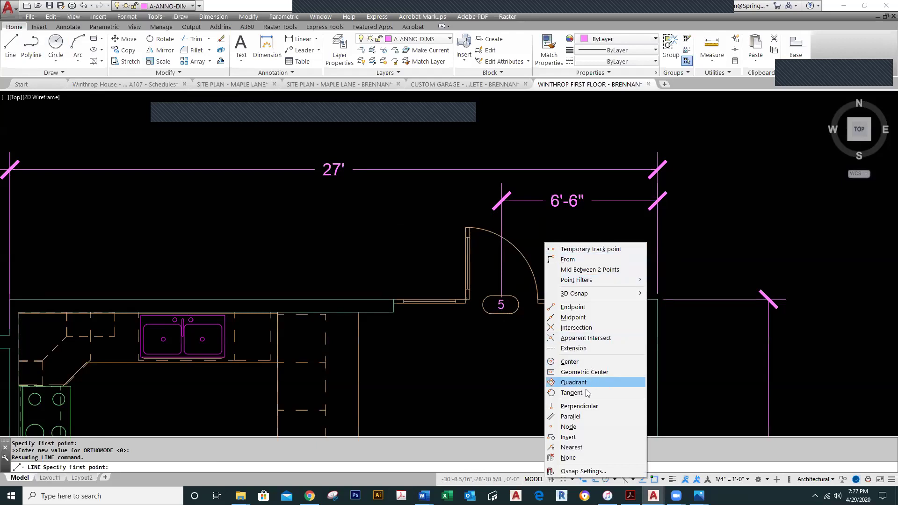
left_click(582, 438)
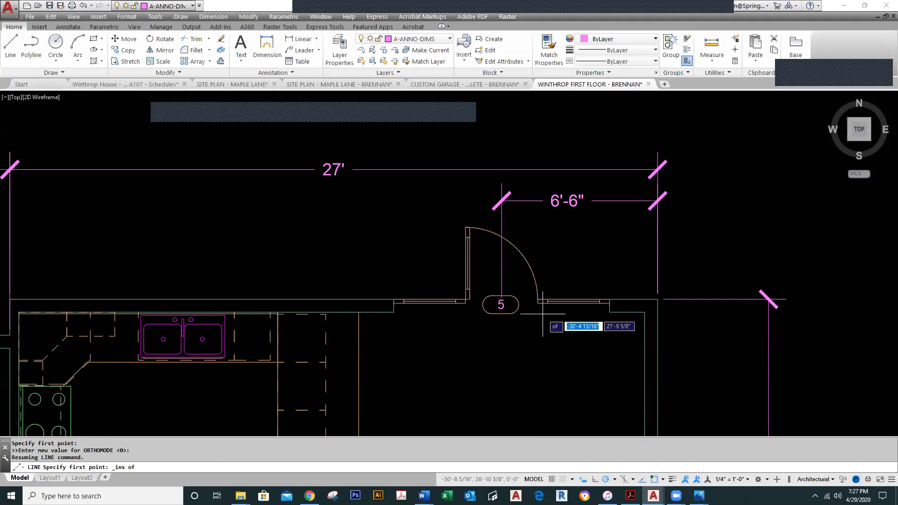
scroll(545, 302, "up", 2)
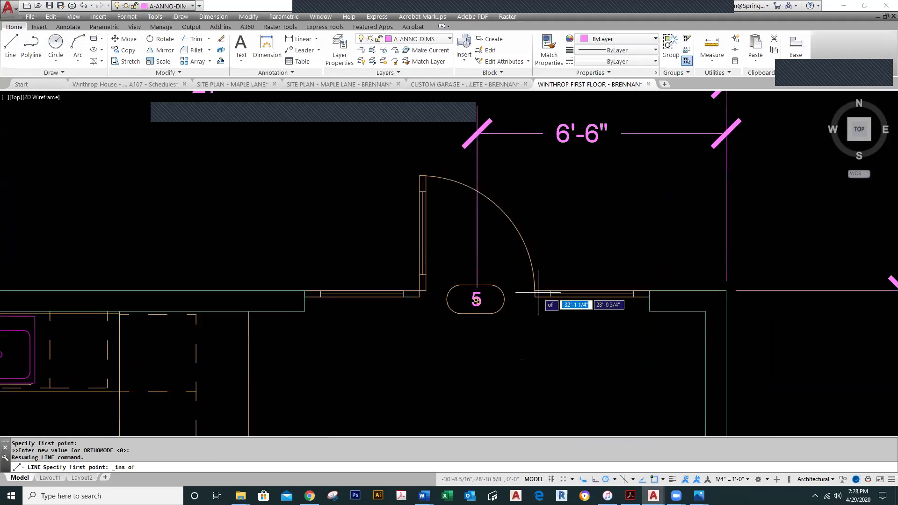
scroll(532, 311, "up", 1)
scroll(532, 312, "up", 2)
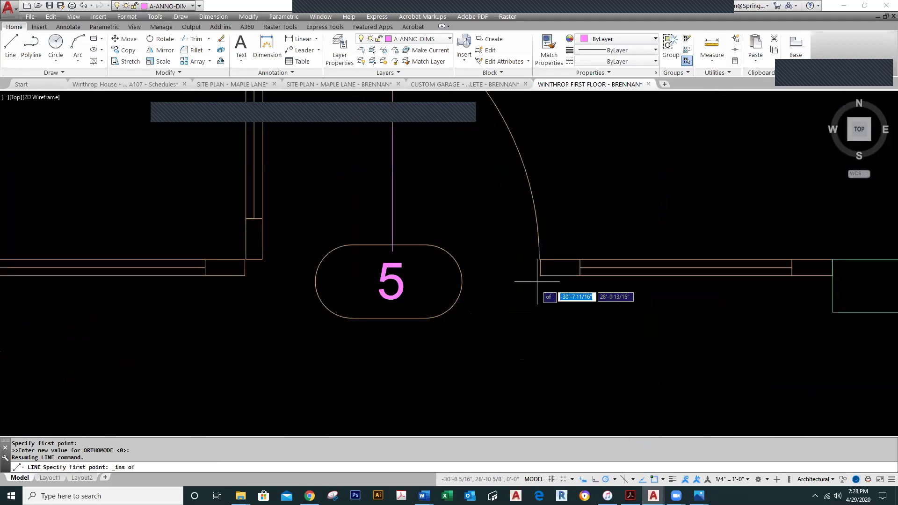
left_click(392, 286)
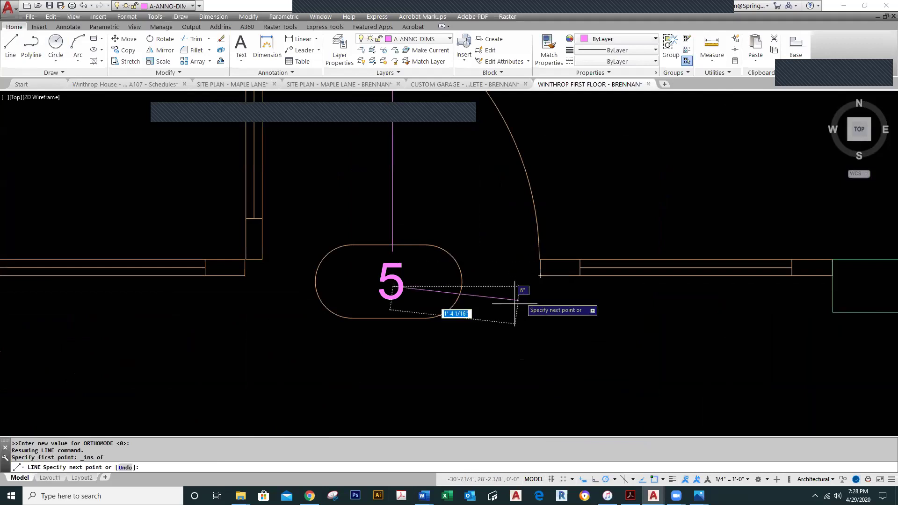
left_click(392, 370)
key("Escape")
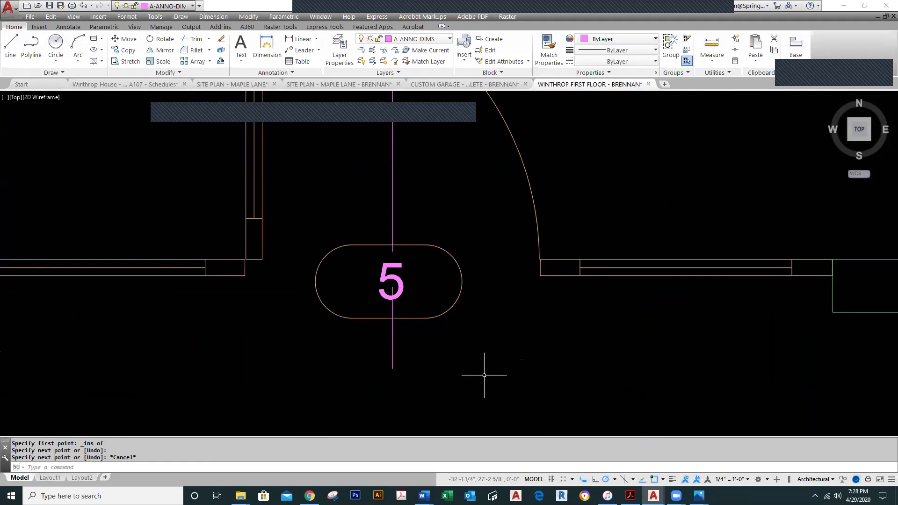
scroll(484, 375, "down", 5)
middle_click_drag(500, 333, 544, 233)
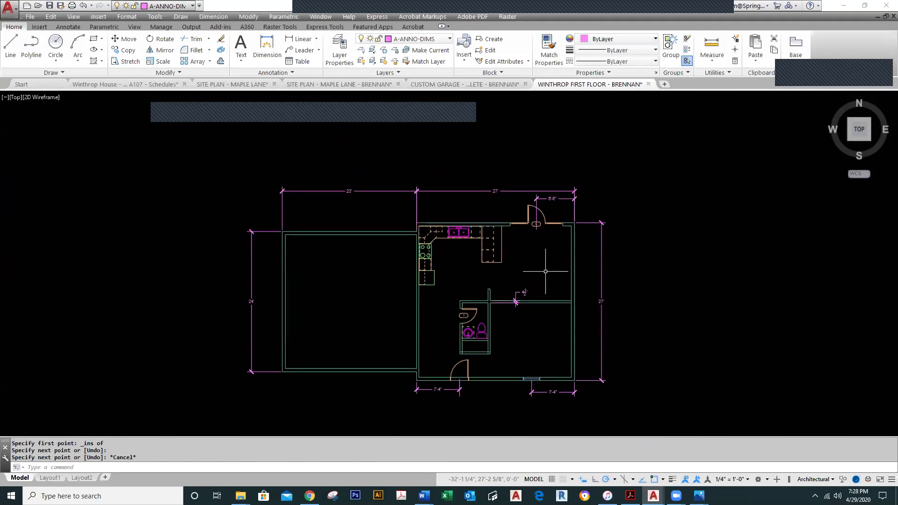
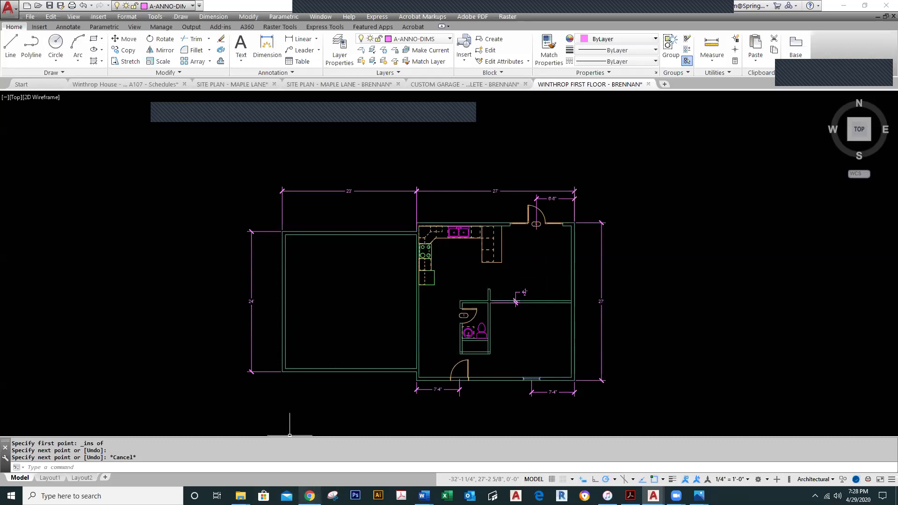
Switch to Chrome and download the Winthrop Second Floor Template from the course's APRIL 29 - WINTHROP FLOOR PLANS page
mouse_move(310, 496)
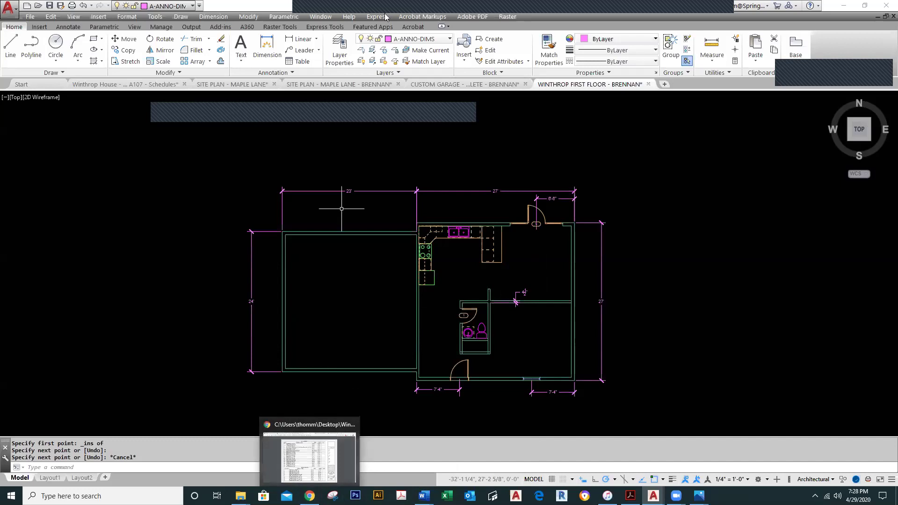
left_click(310, 496)
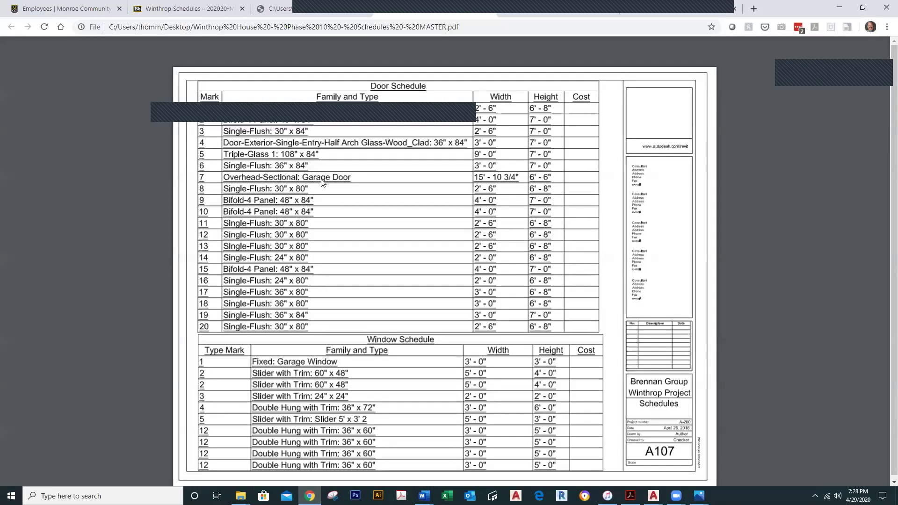
left_click(177, 10)
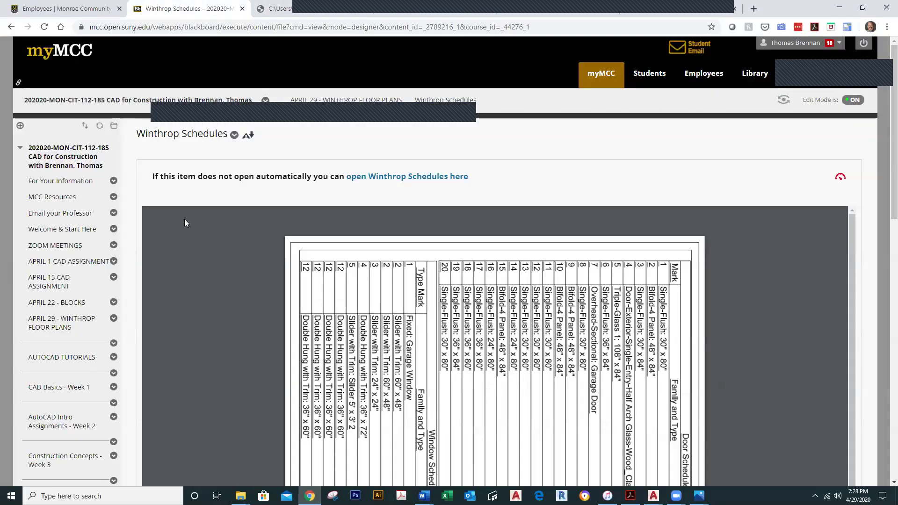
left_click(59, 322)
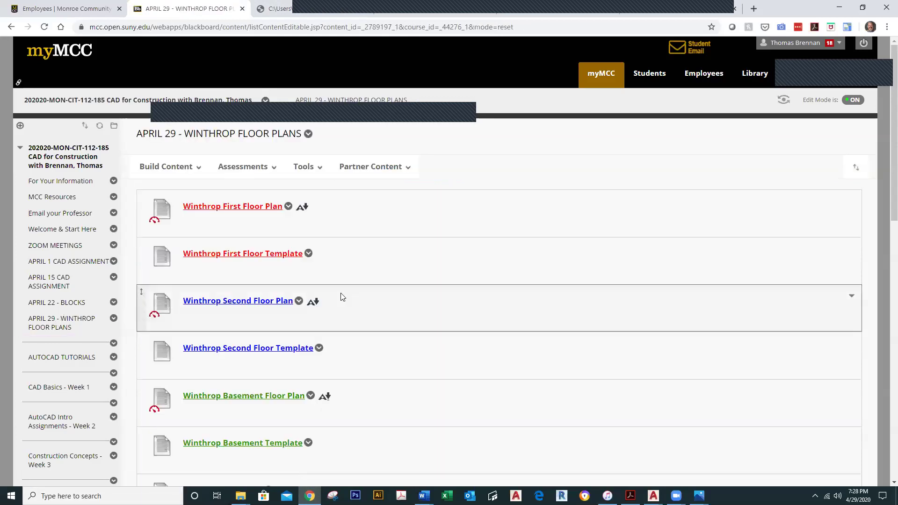
scroll(341, 298, "down", 1)
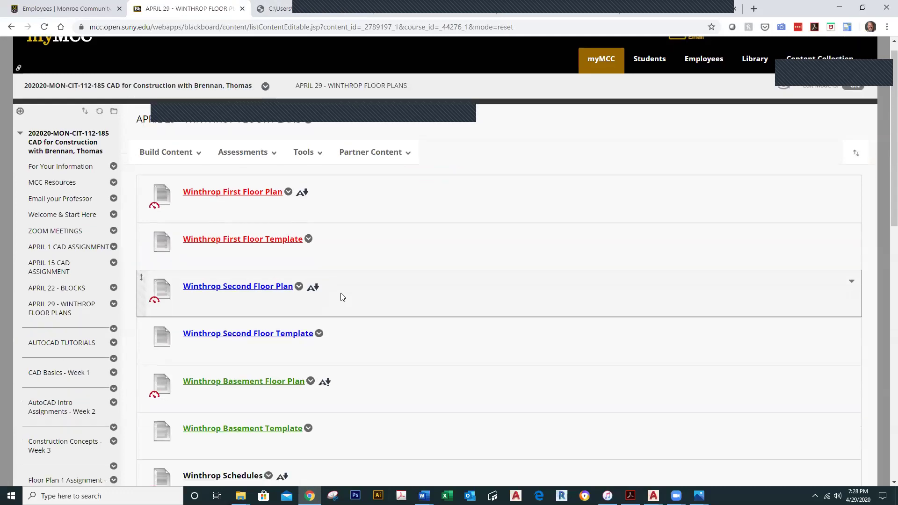
left_click(297, 301)
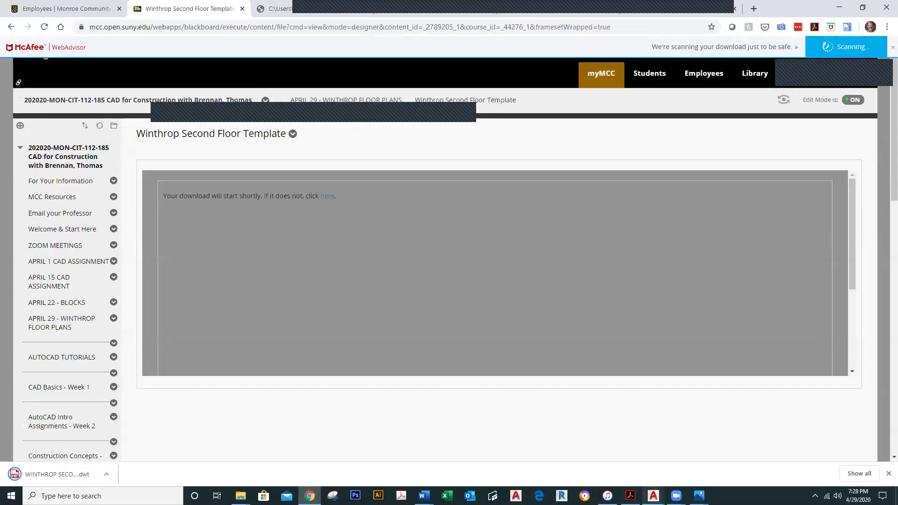
Switch to AutoCAD and start a new drawing from the WINTHROP SECOND FLOOR template in the Downloads folder
left_click(653, 495)
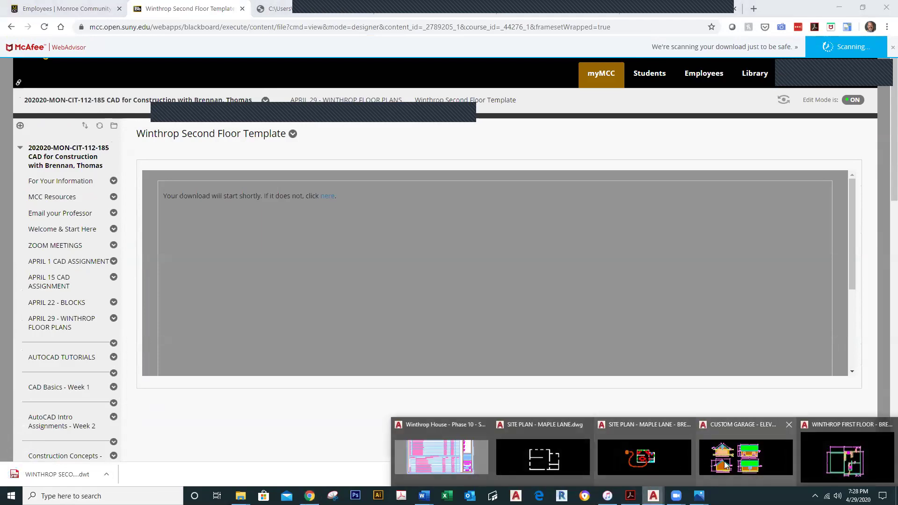
left_click(815, 453)
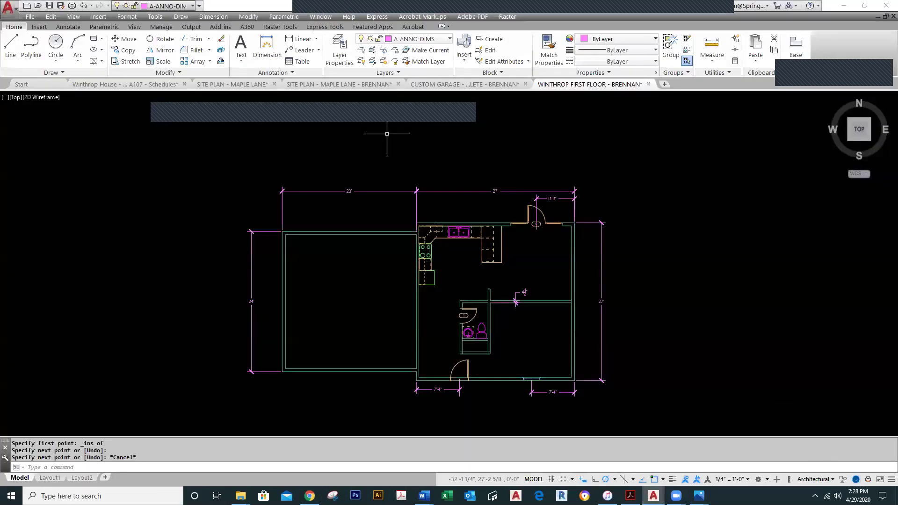
left_click(9, 7)
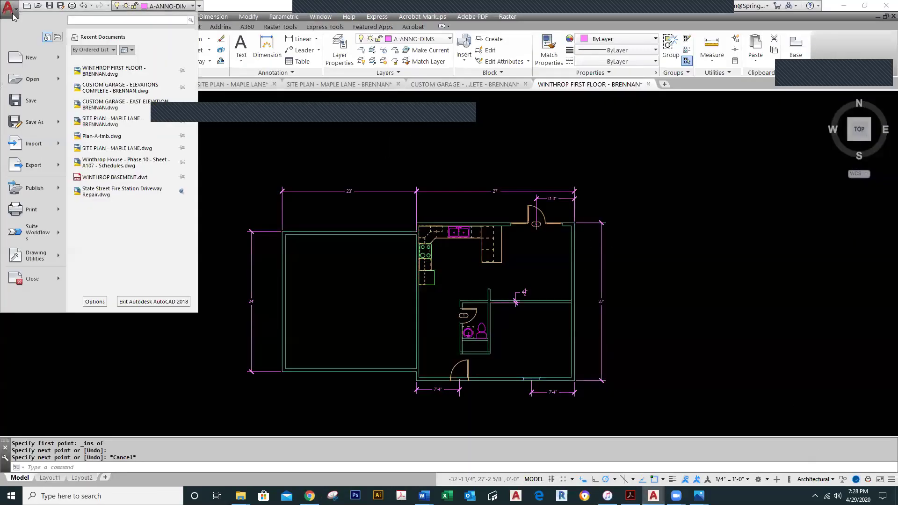
left_click(21, 55)
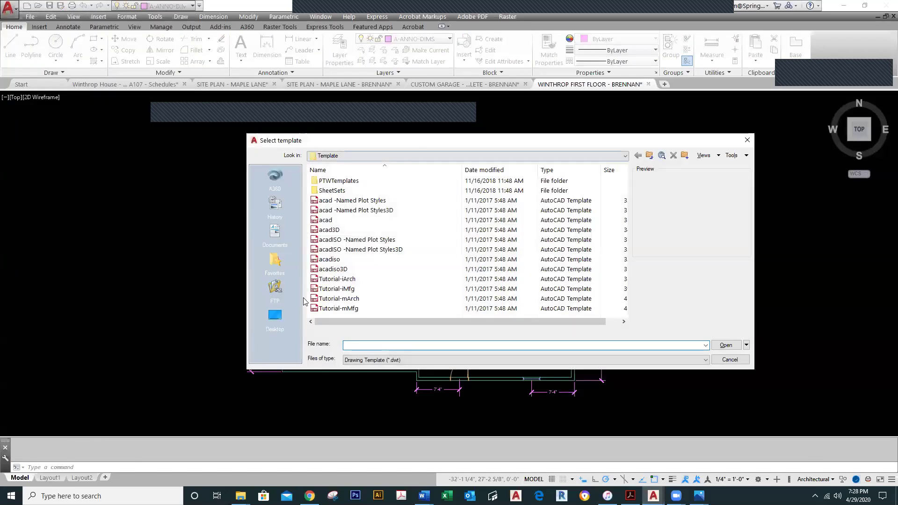
left_click(625, 156)
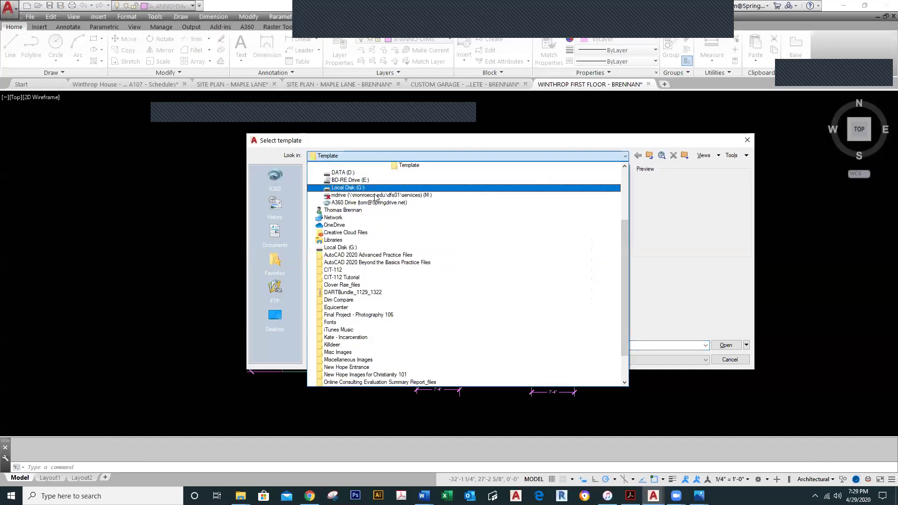
left_click(356, 211)
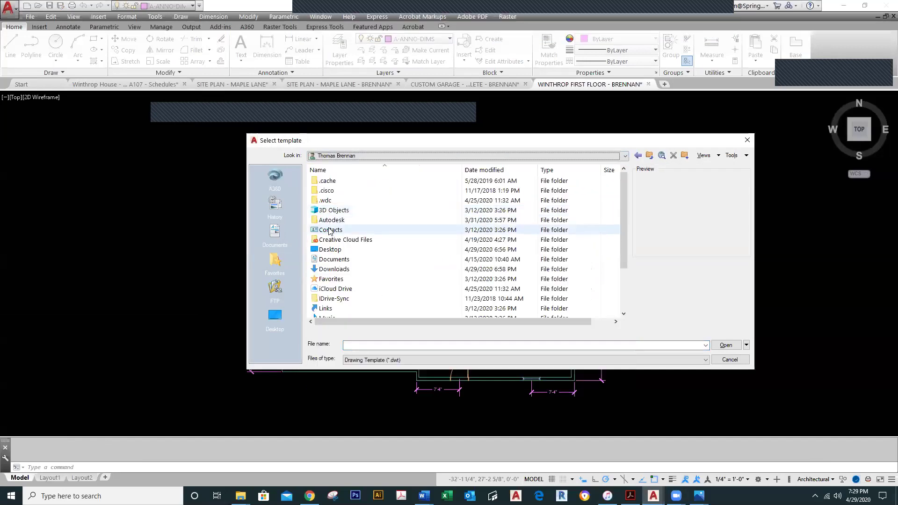
double_click(332, 270)
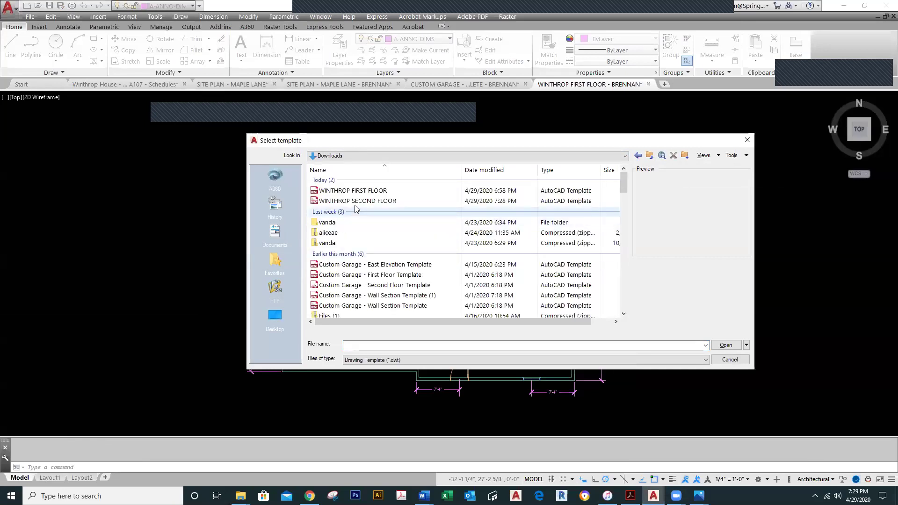
left_click(361, 200)
double_click(360, 200)
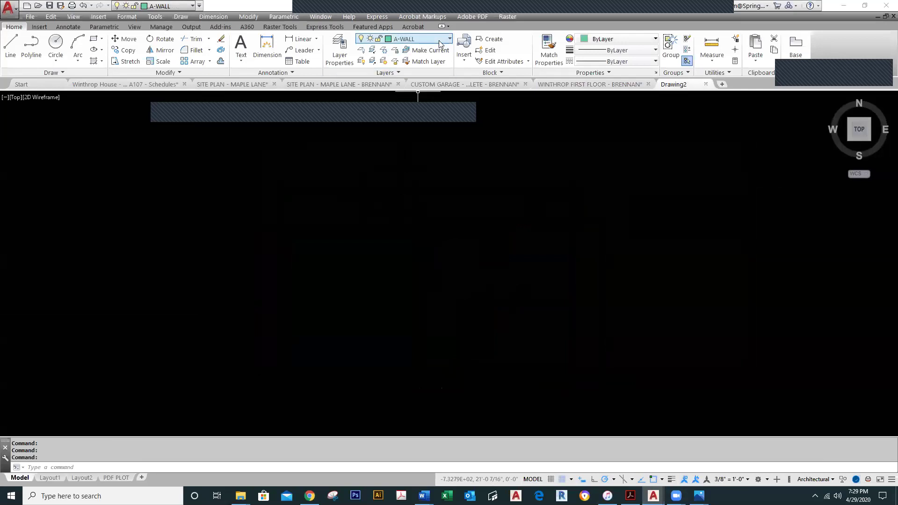
Draw a 27' by 27' rectangle on layer A-WALL for the second floor's exterior wall outline
left_click(95, 43)
left_click(256, 388)
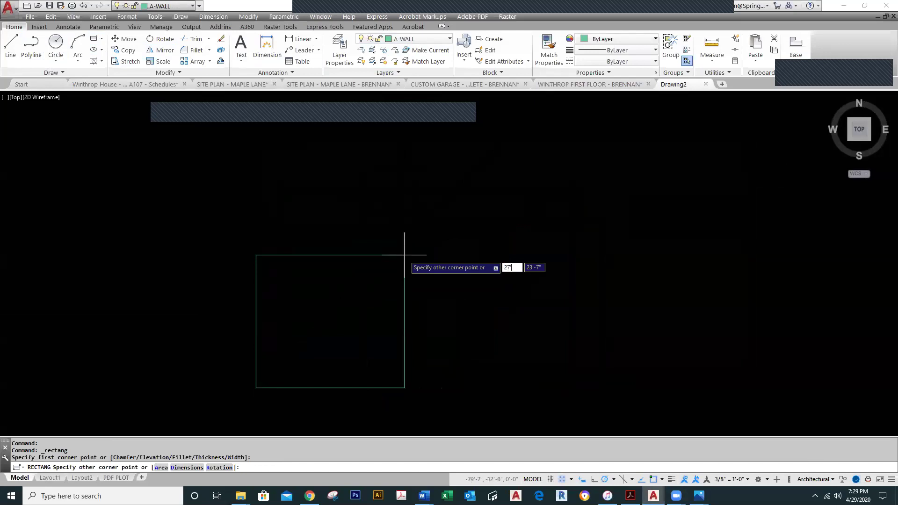
type("27'")
key("Tab")
key("Return")
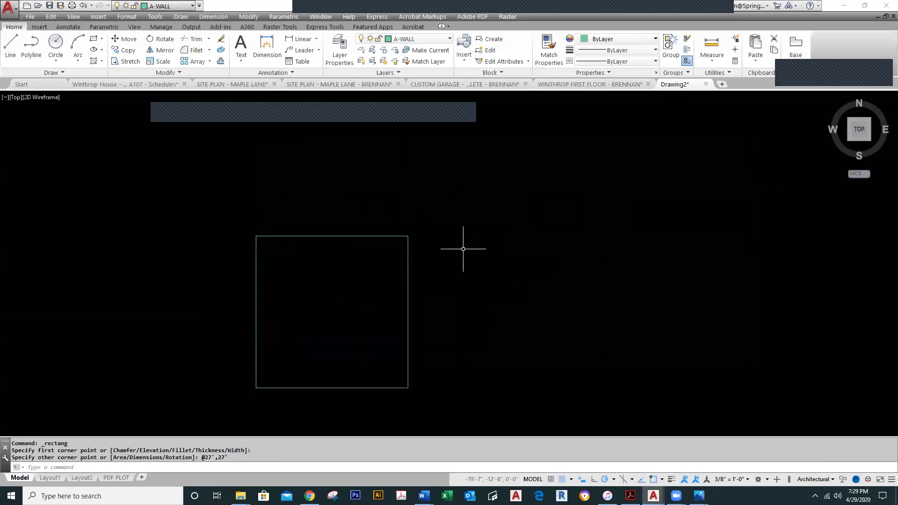
Offset the exterior wall rectangle 6.5" inward to form the wall thickness
type("o")
key("Return")
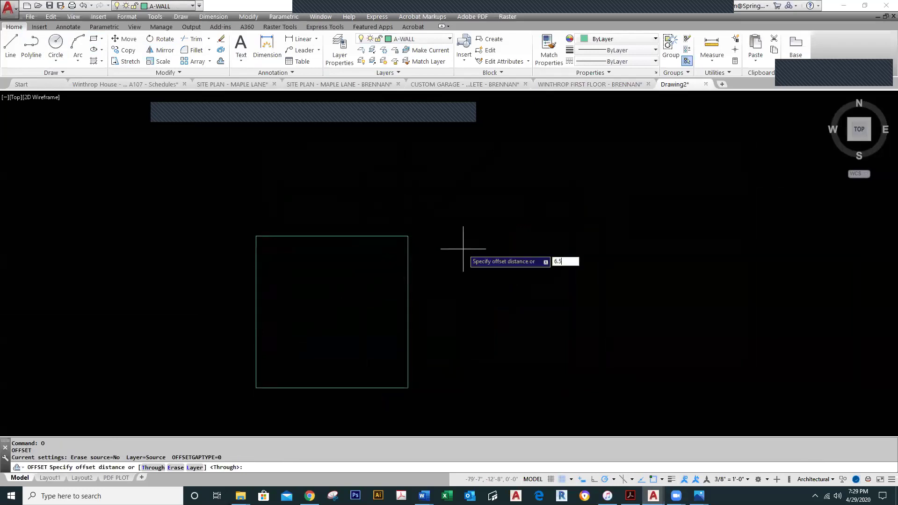
key("Return")
left_click(396, 235)
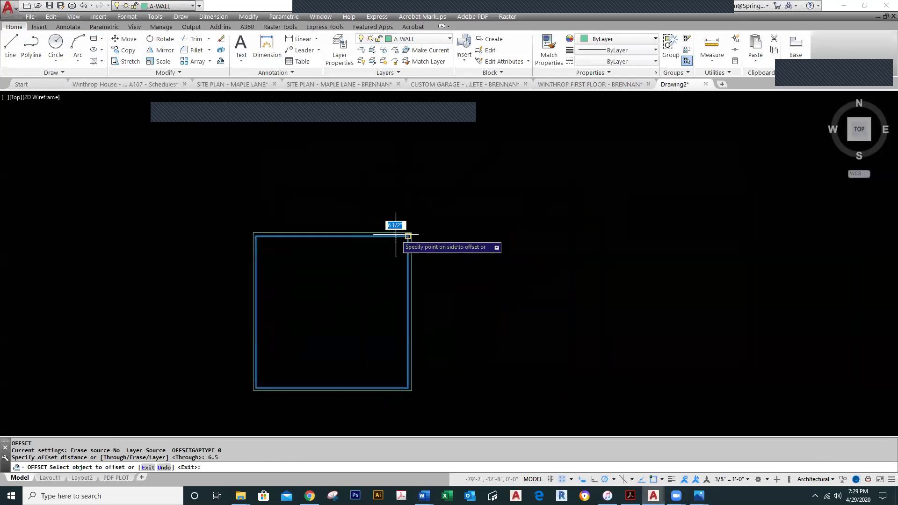
left_click(381, 255)
key("Escape")
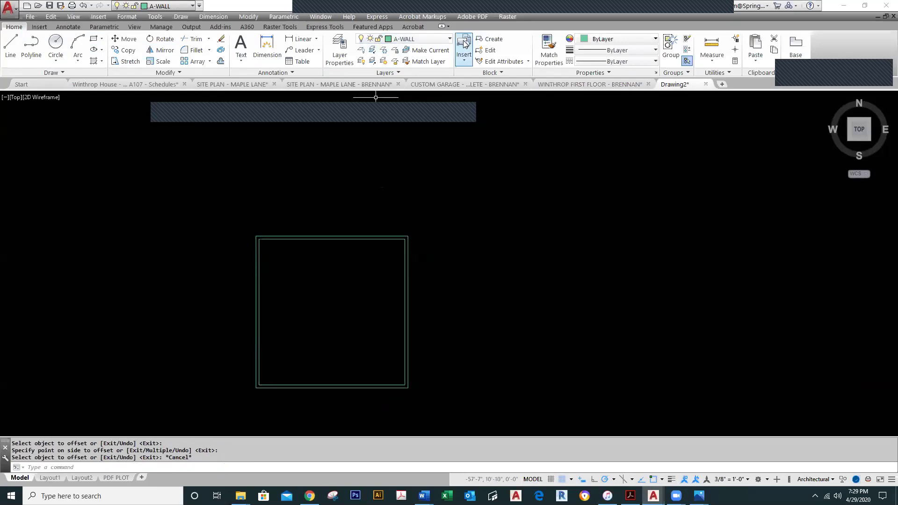
Make A-ANNO-DIMS the current layer and add a linear dimension above the north exterior wall
left_click(450, 41)
left_click(402, 58)
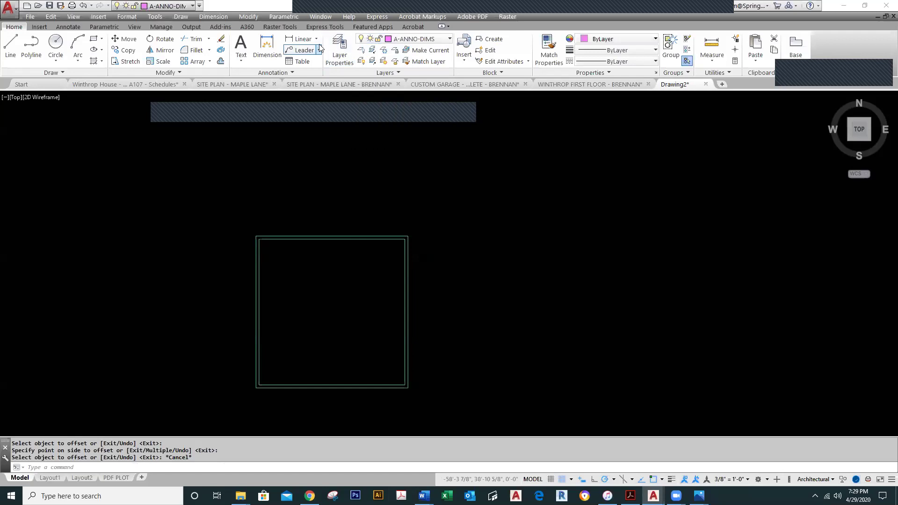
left_click(316, 40)
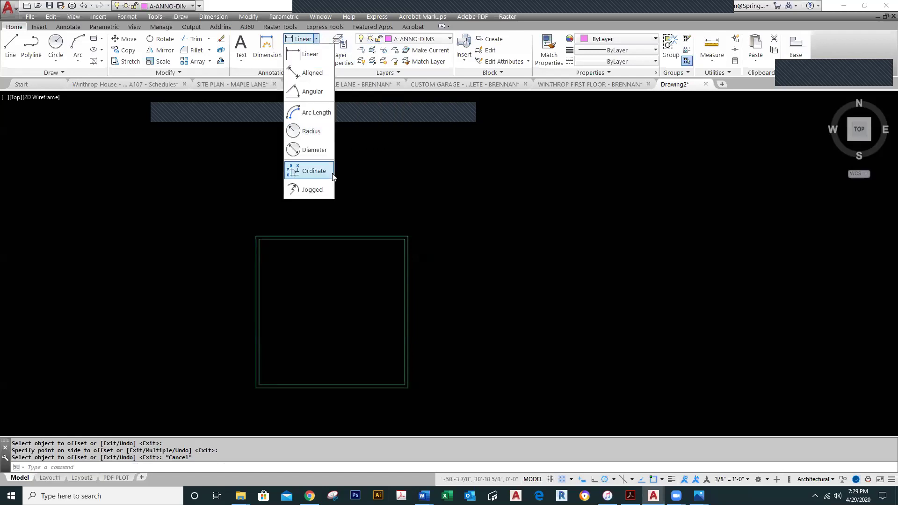
left_click(310, 53)
key("Return")
left_click(330, 237)
left_click(328, 224)
Add a linear dimension for the full length of the east exterior wall, placed outside the house
right_click(444, 240)
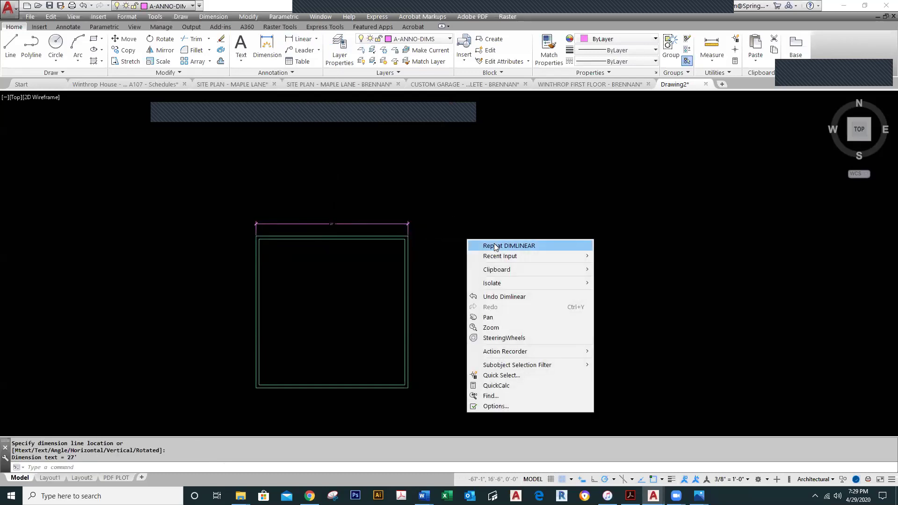
left_click(458, 244)
key("Return")
left_click(408, 314)
left_click(440, 312)
scroll(349, 253, "up", 4)
scroll(348, 252, "down", 5)
middle_click_drag(359, 295, 414, 239)
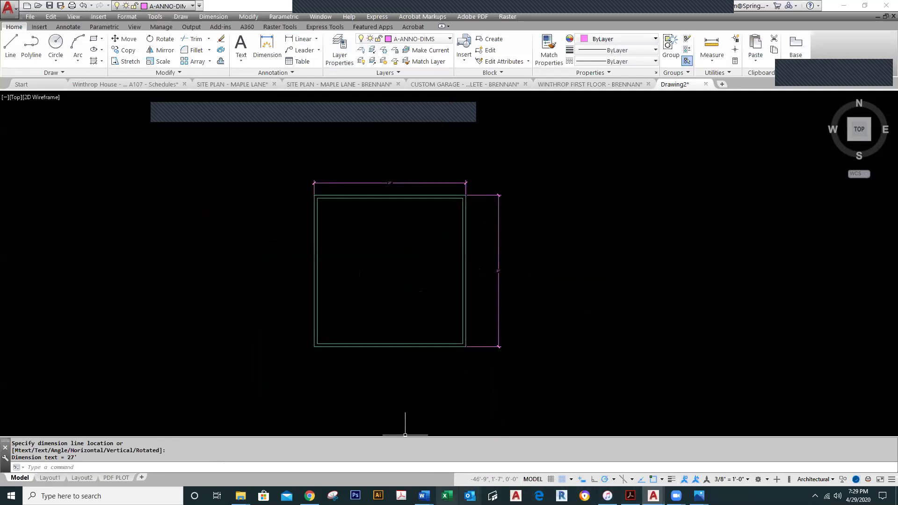
Switch to Chrome, open the Winthrop Second Floor Plan from APRIL 29 - WINTHROP FLOOR PLANS, and save its PDF to the Desktop
left_click(309, 496)
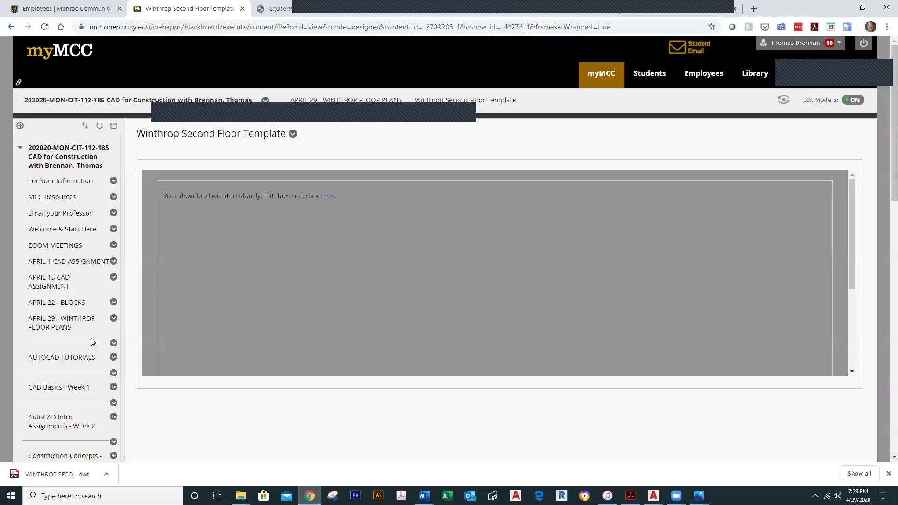
left_click(57, 326)
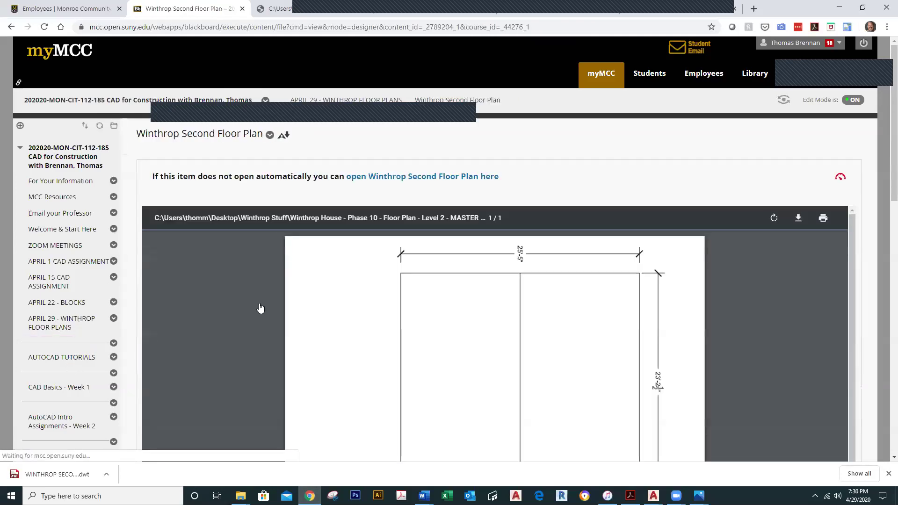
left_click(796, 219)
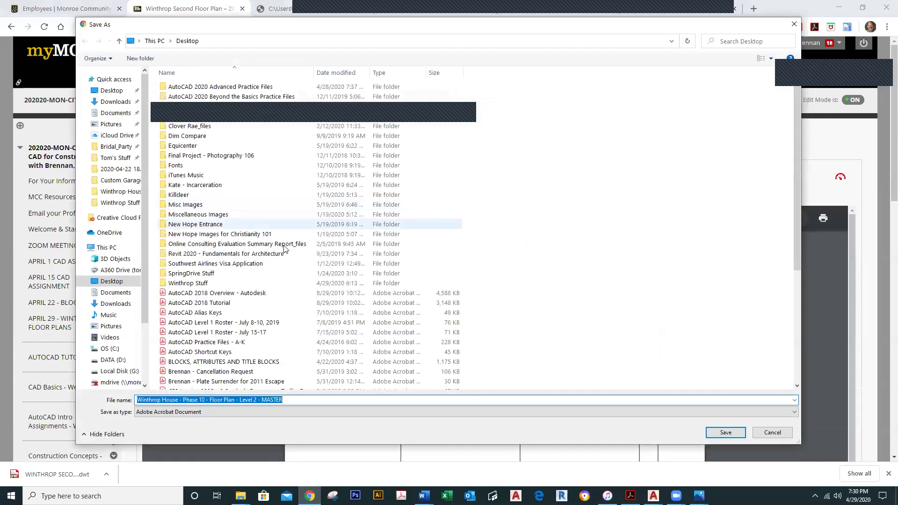
left_click(727, 434)
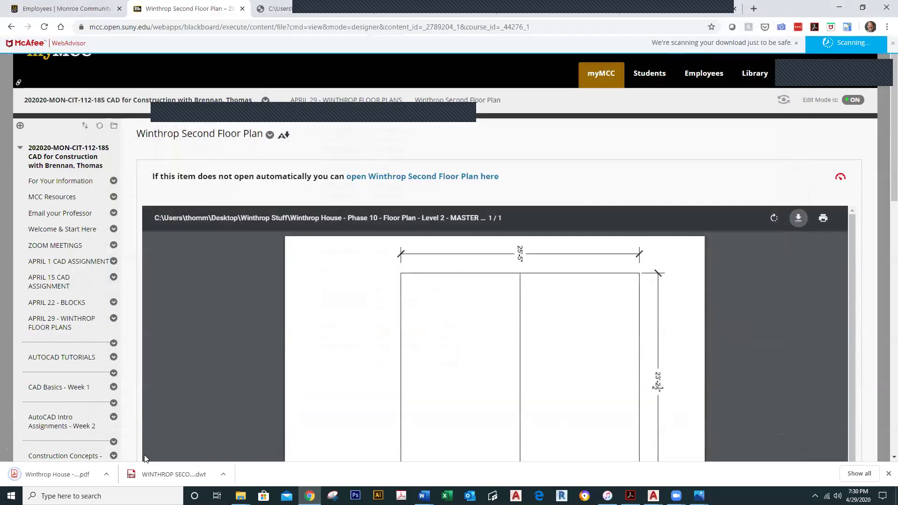
Open the downloaded second floor plan PDF and rotate it until the plan reads upright in landscape
left_click(56, 474)
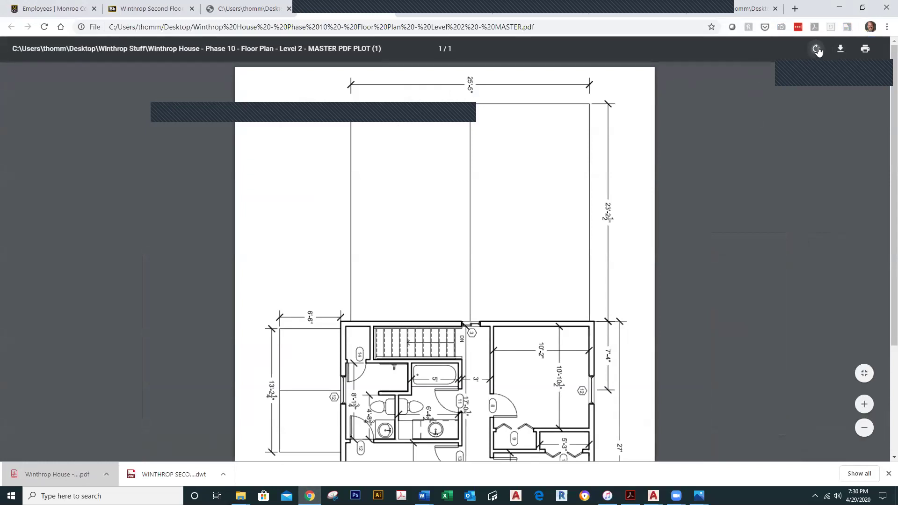
left_click(817, 49)
left_click(817, 49)
left_click(817, 49)
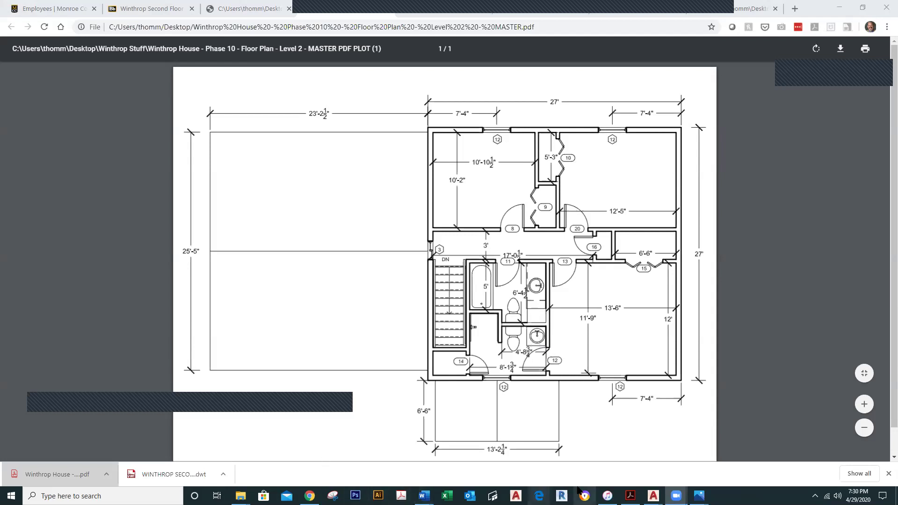
Switch back to Drawing2 in AutoCAD and make Q-CASE the current layer
mouse_move(676, 496)
mouse_move(630, 496)
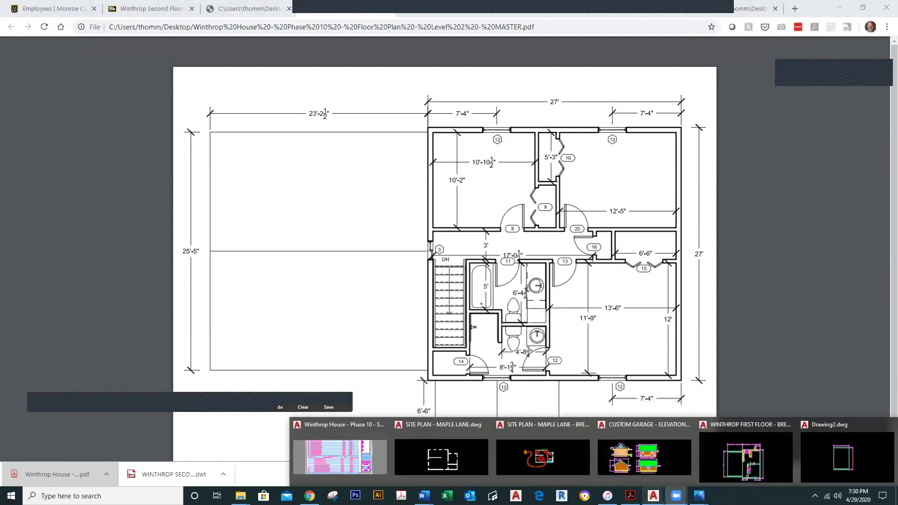
left_click(824, 456)
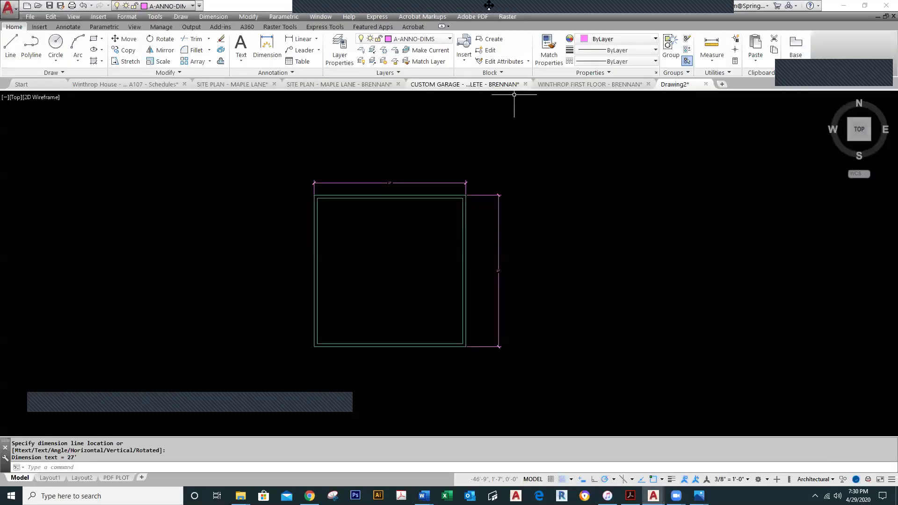
left_click(451, 41)
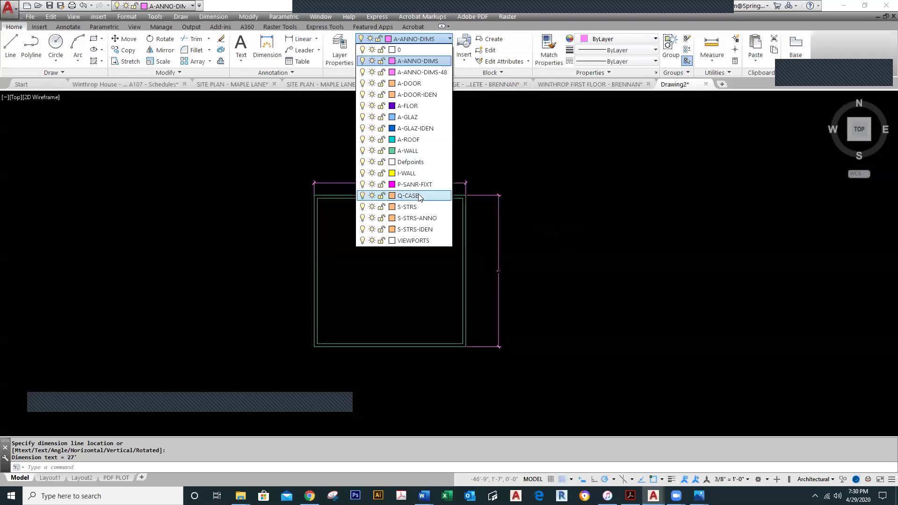
left_click(419, 196)
Insert the MAIN BATHROOM CASEWORK block at scale 1 and 0 rotation near the middle of the house outline
type("i")
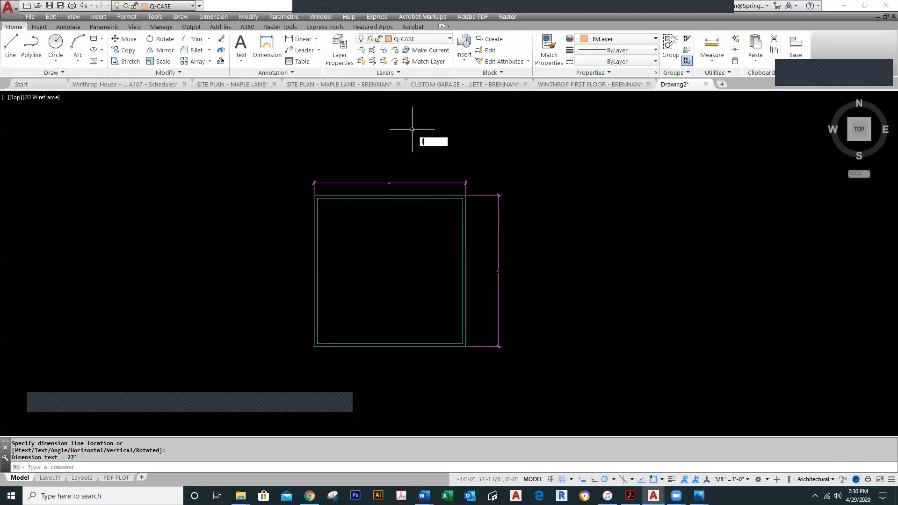
key("Return")
left_click(512, 189)
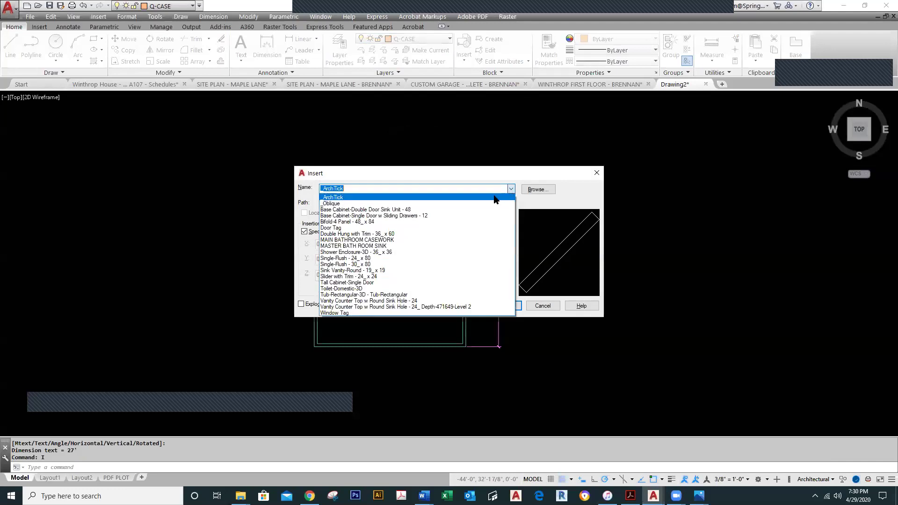
left_click(453, 240)
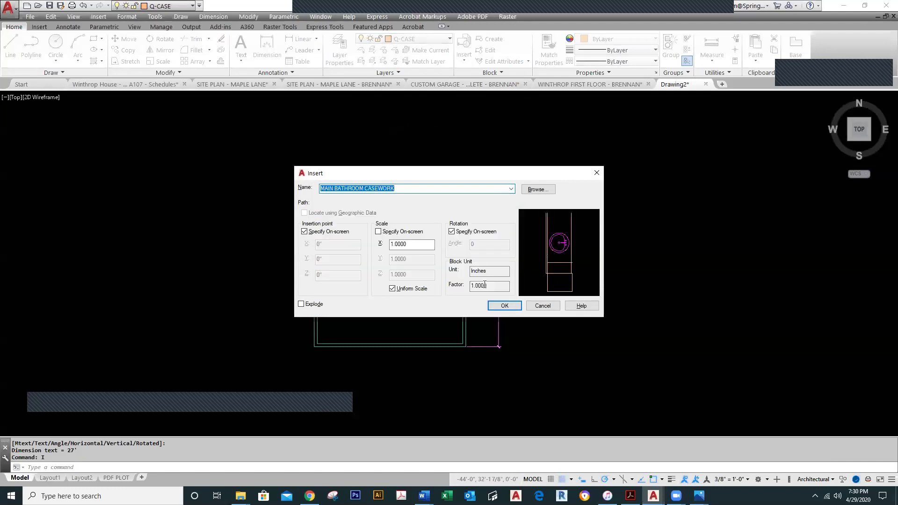
left_click(503, 306)
left_click(401, 257)
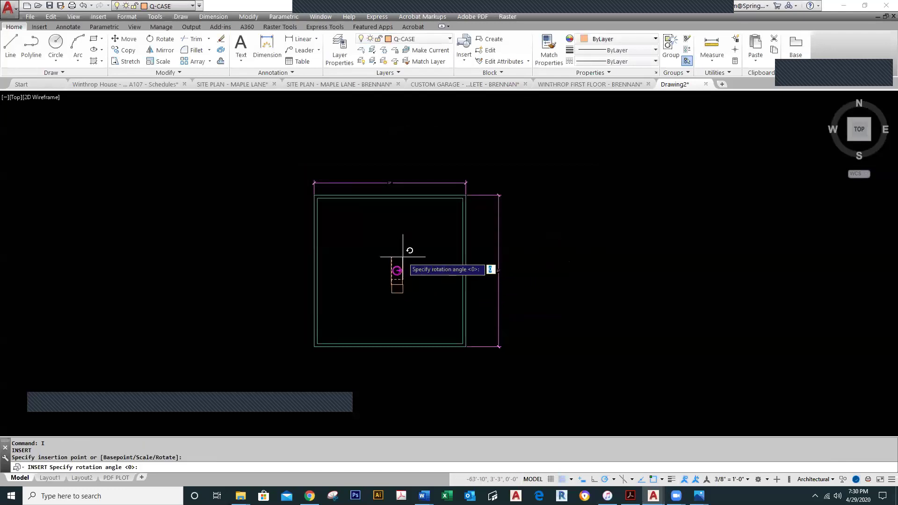
scroll(413, 278, "up", 5)
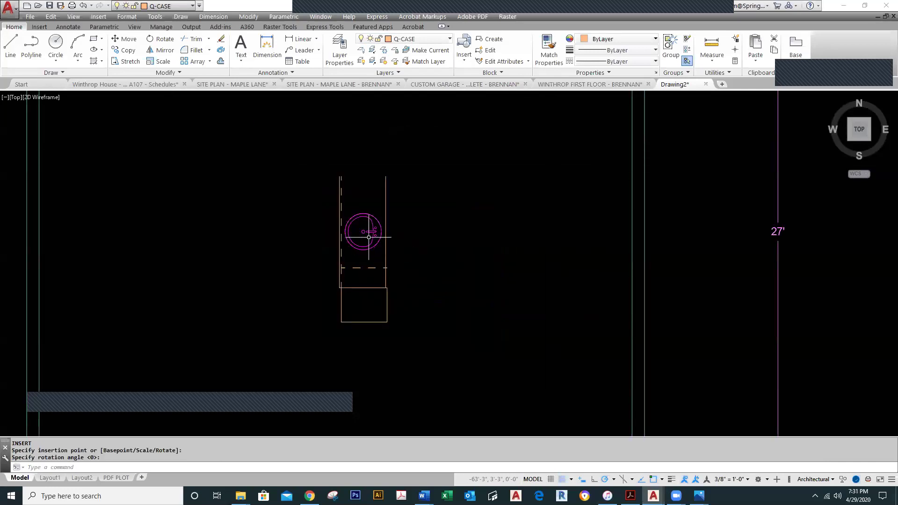
scroll(449, 250, "down", 3)
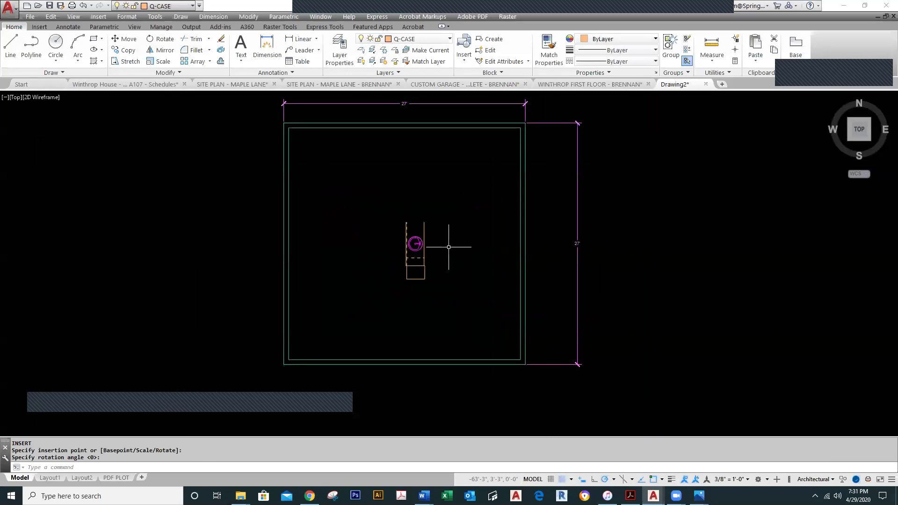
Insert the MASTER BATH ROOM SINK block at scale 1 and 0 rotation, below and slightly left of the main bathroom casework
right_click(450, 248)
left_click(461, 254)
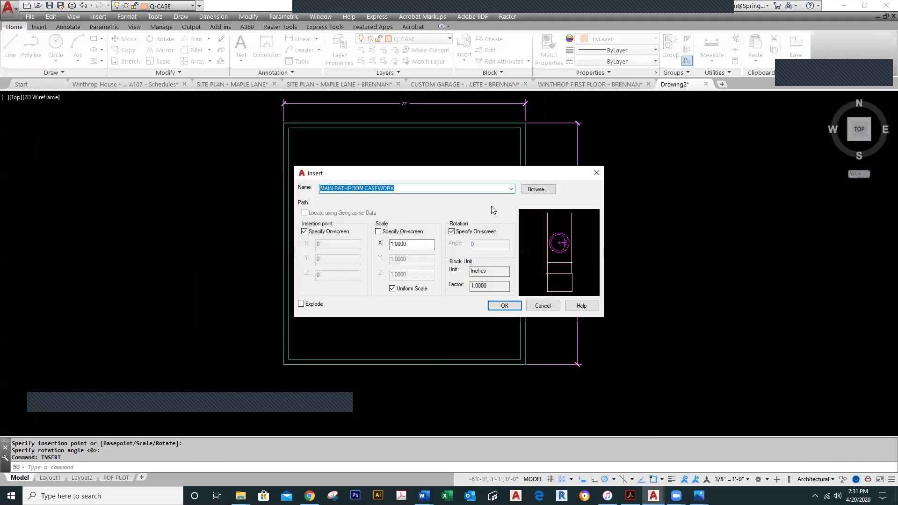
left_click(511, 189)
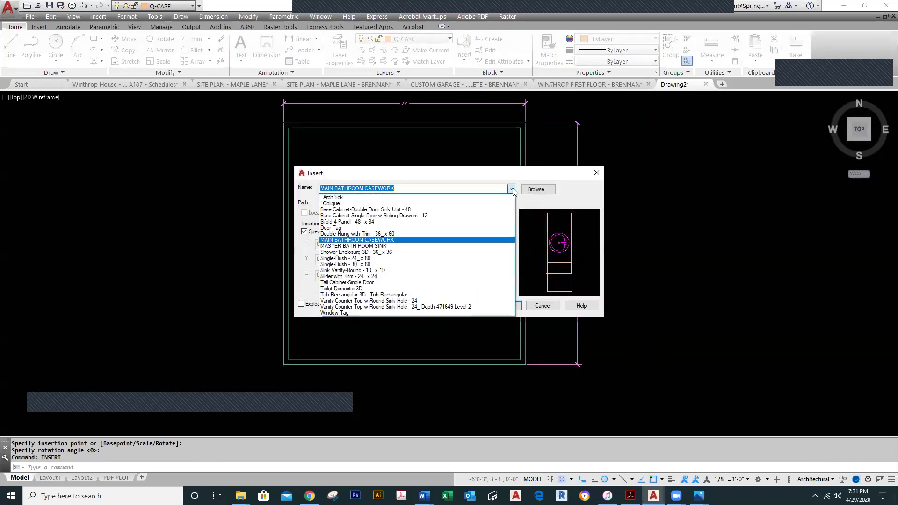
left_click(392, 249)
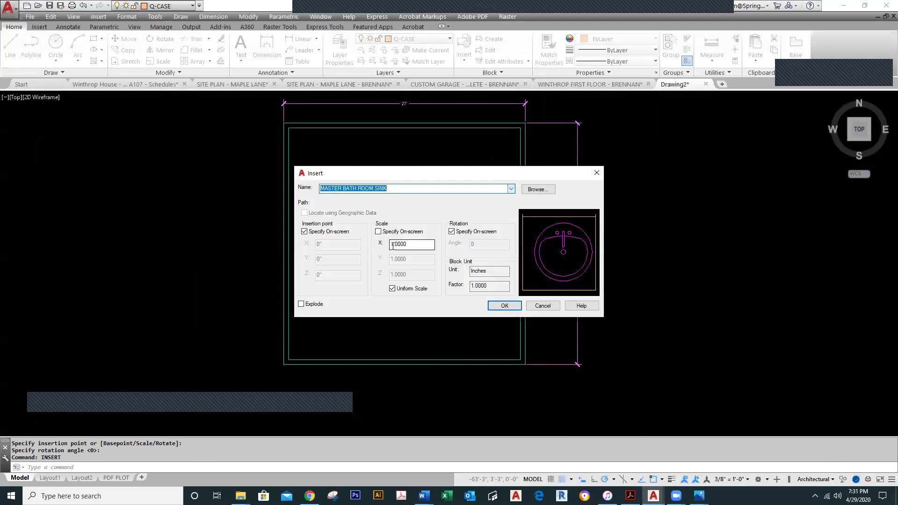
left_click(503, 305)
left_click(381, 315)
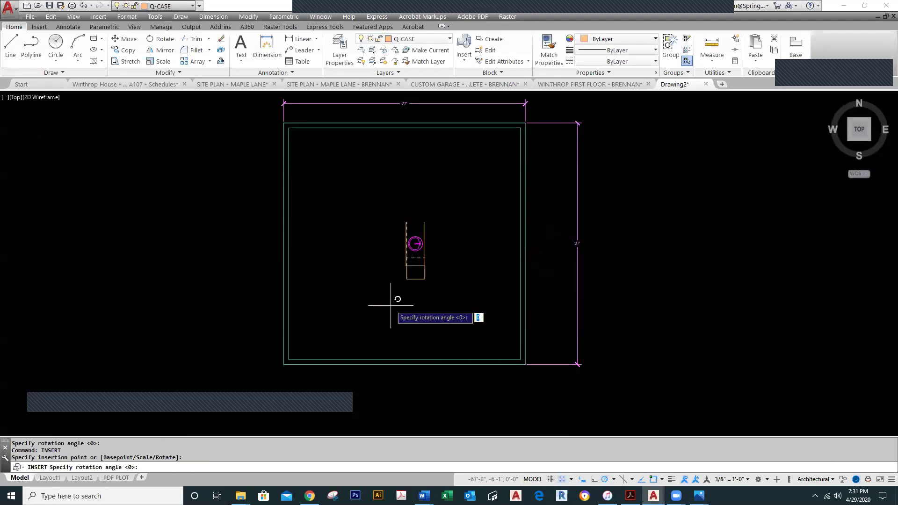
left_click(435, 311)
scroll(387, 327, "up", 5)
scroll(387, 327, "down", 5)
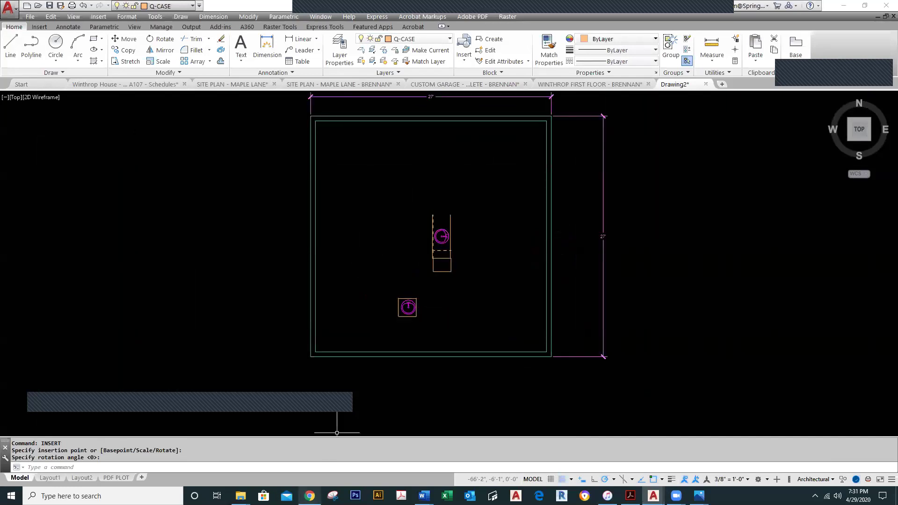
Switch to Chrome and open the Winthrop Basement Floor Plan from the course's APRIL 29 - WINTHROP FLOOR PLANS section
left_click(310, 495)
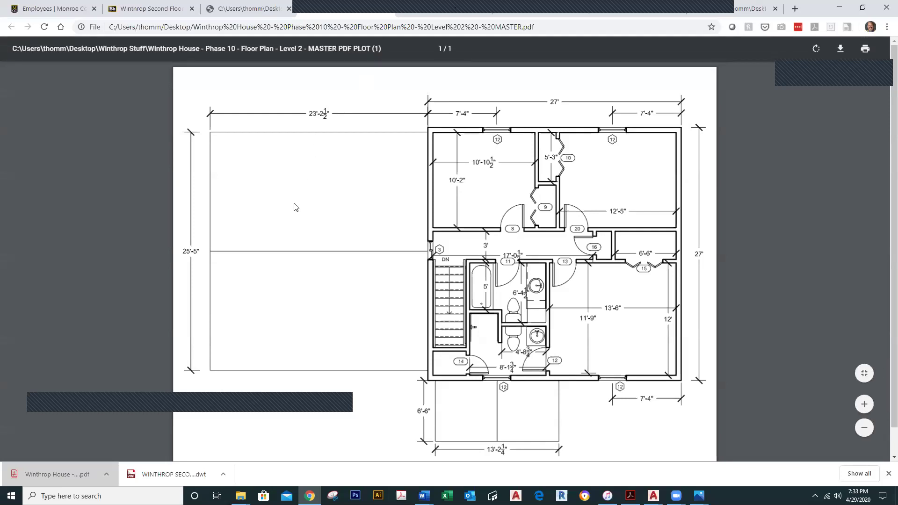
left_click(170, 9)
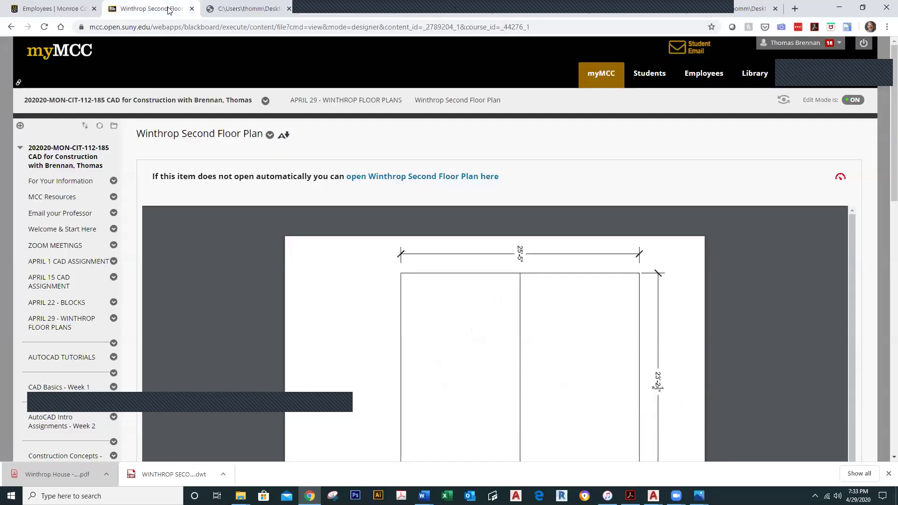
left_click(69, 322)
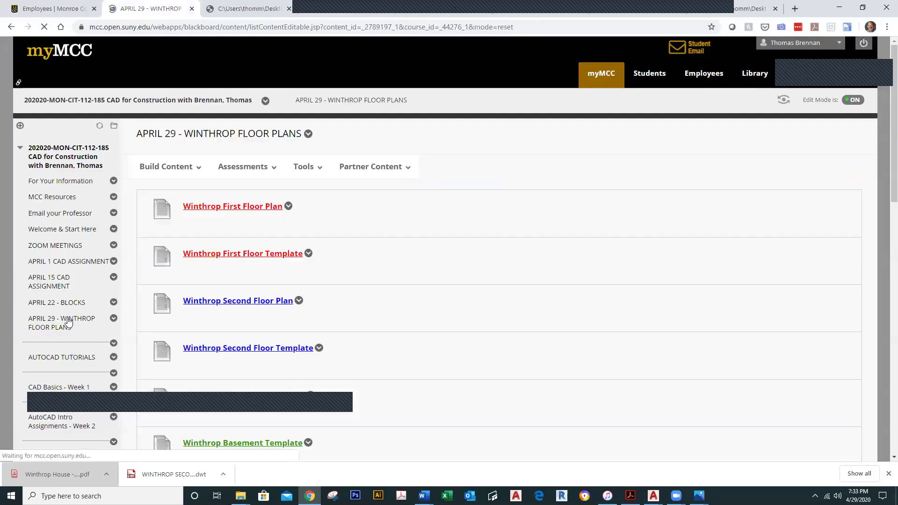
scroll(358, 336, "down", 1)
scroll(358, 336, "down", 2)
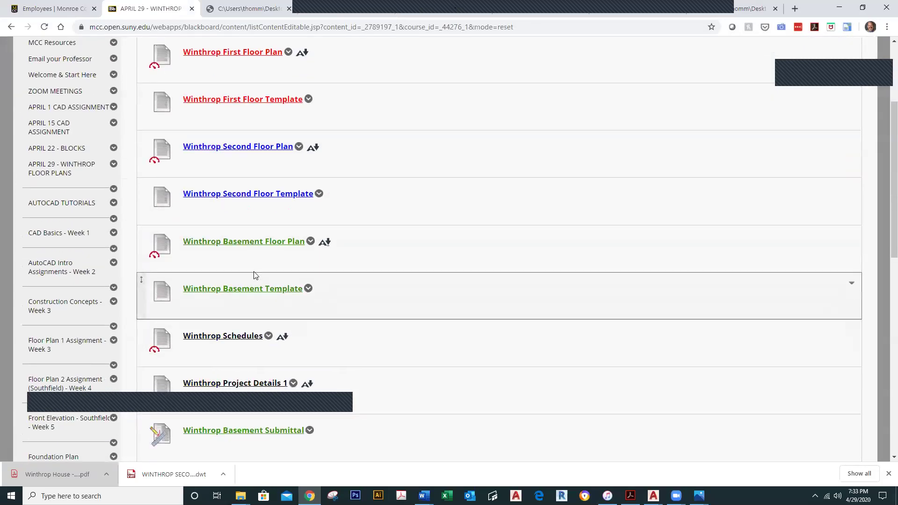
left_click(257, 241)
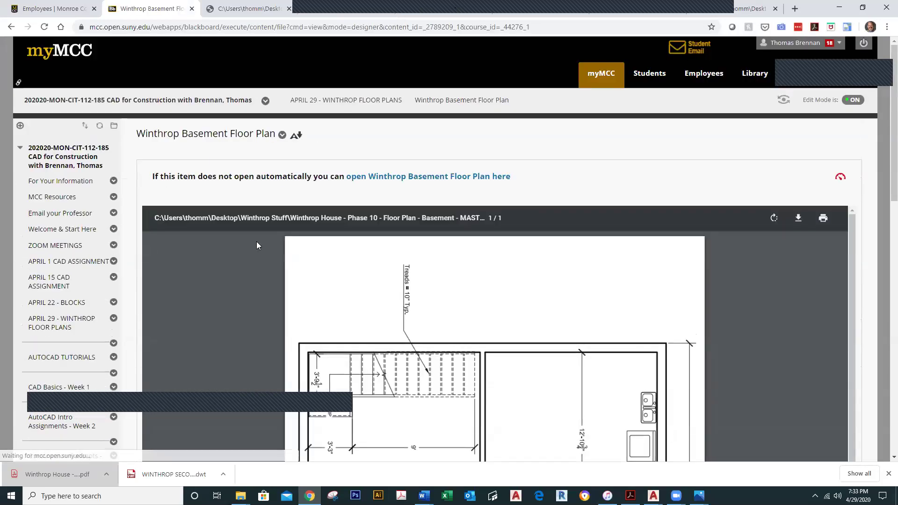
Rotate the basement floor plan PDF until it reads upright, and examine its rooms, stairs, doors, windows and dimensions
scroll(535, 269, "down", 1)
scroll(712, 249, "up", 1)
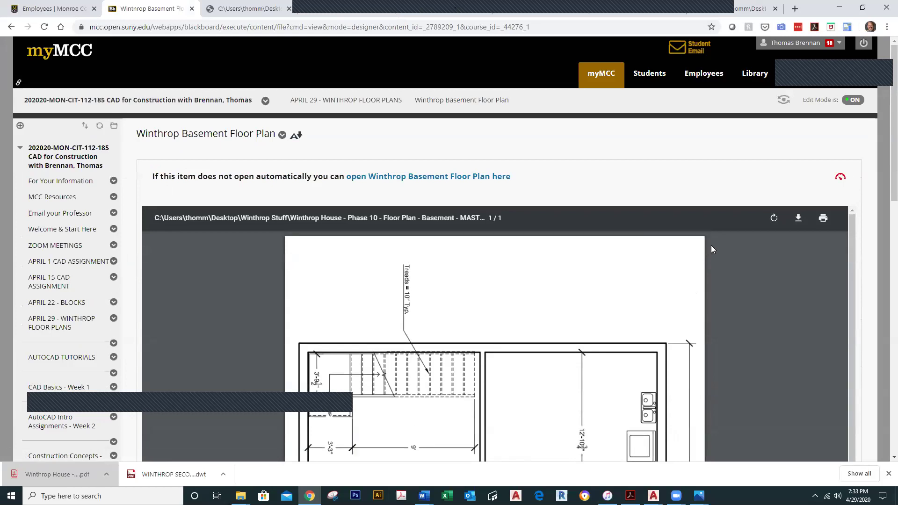
left_click(775, 219)
left_click(774, 218)
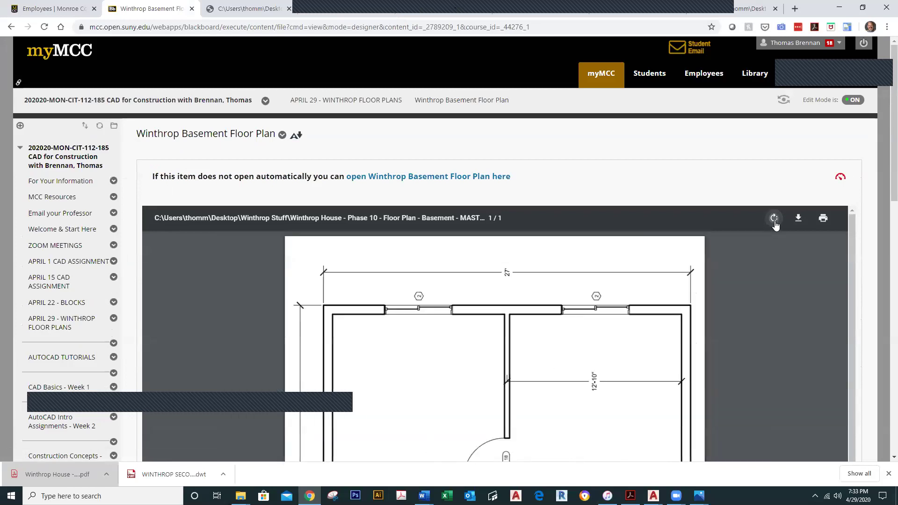
left_click_drag(883, 188, 883, 264)
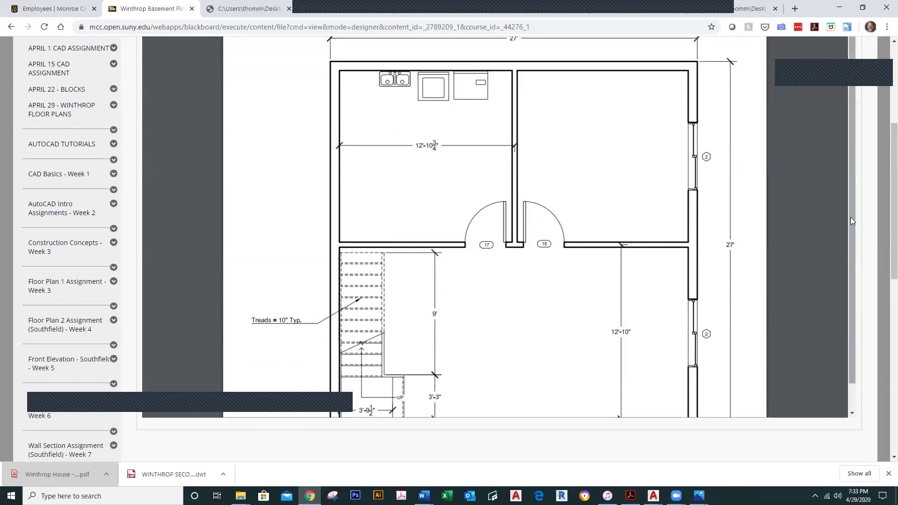
scroll(845, 275, "down", 1)
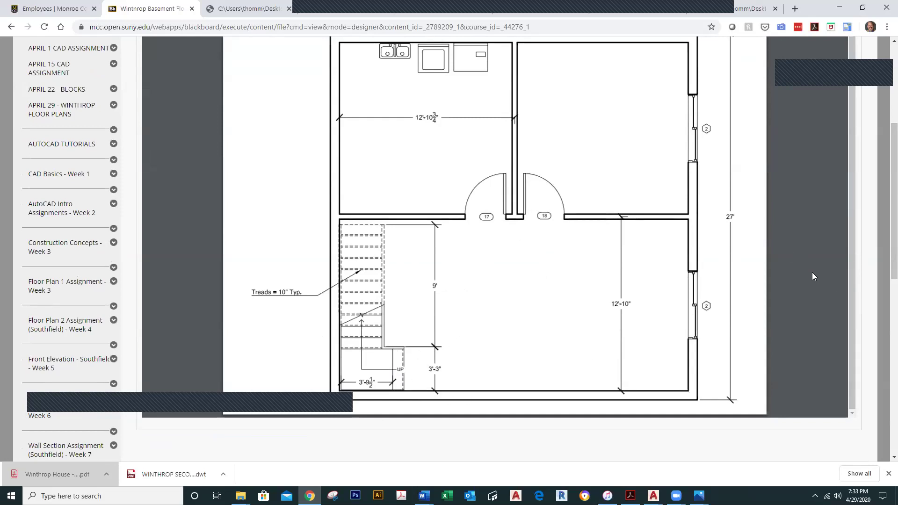
scroll(850, 310, "up", 1)
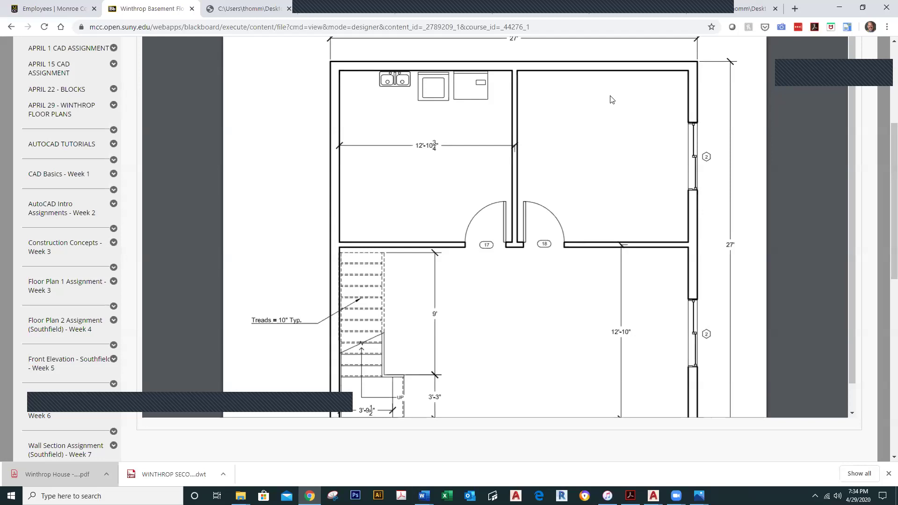
scroll(276, 234, "up", 5)
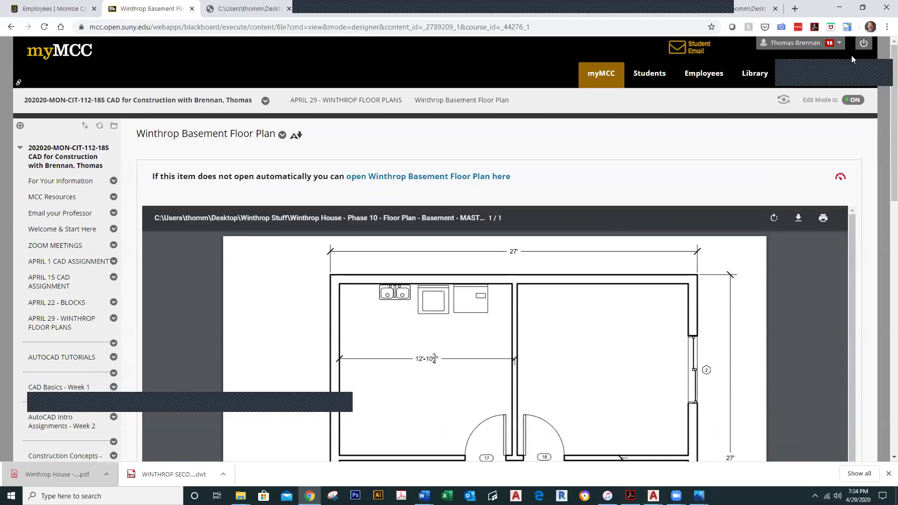
left_click(827, 59)
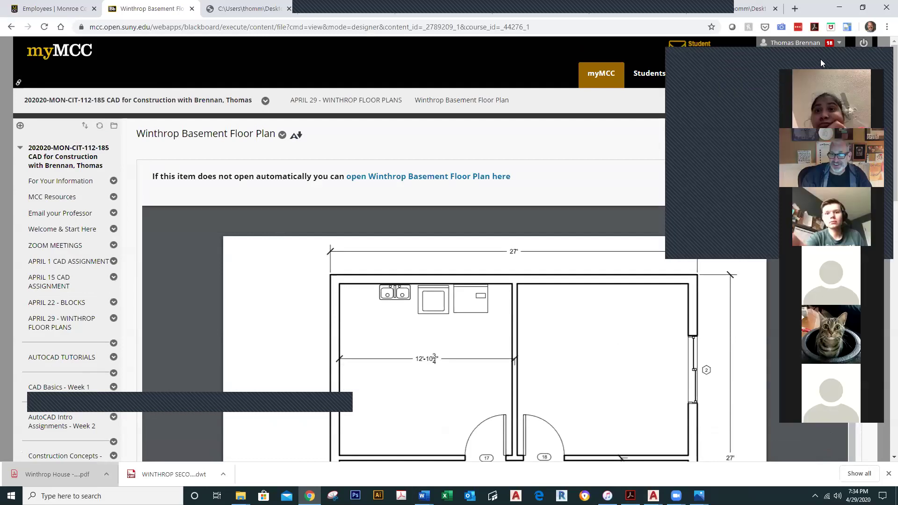